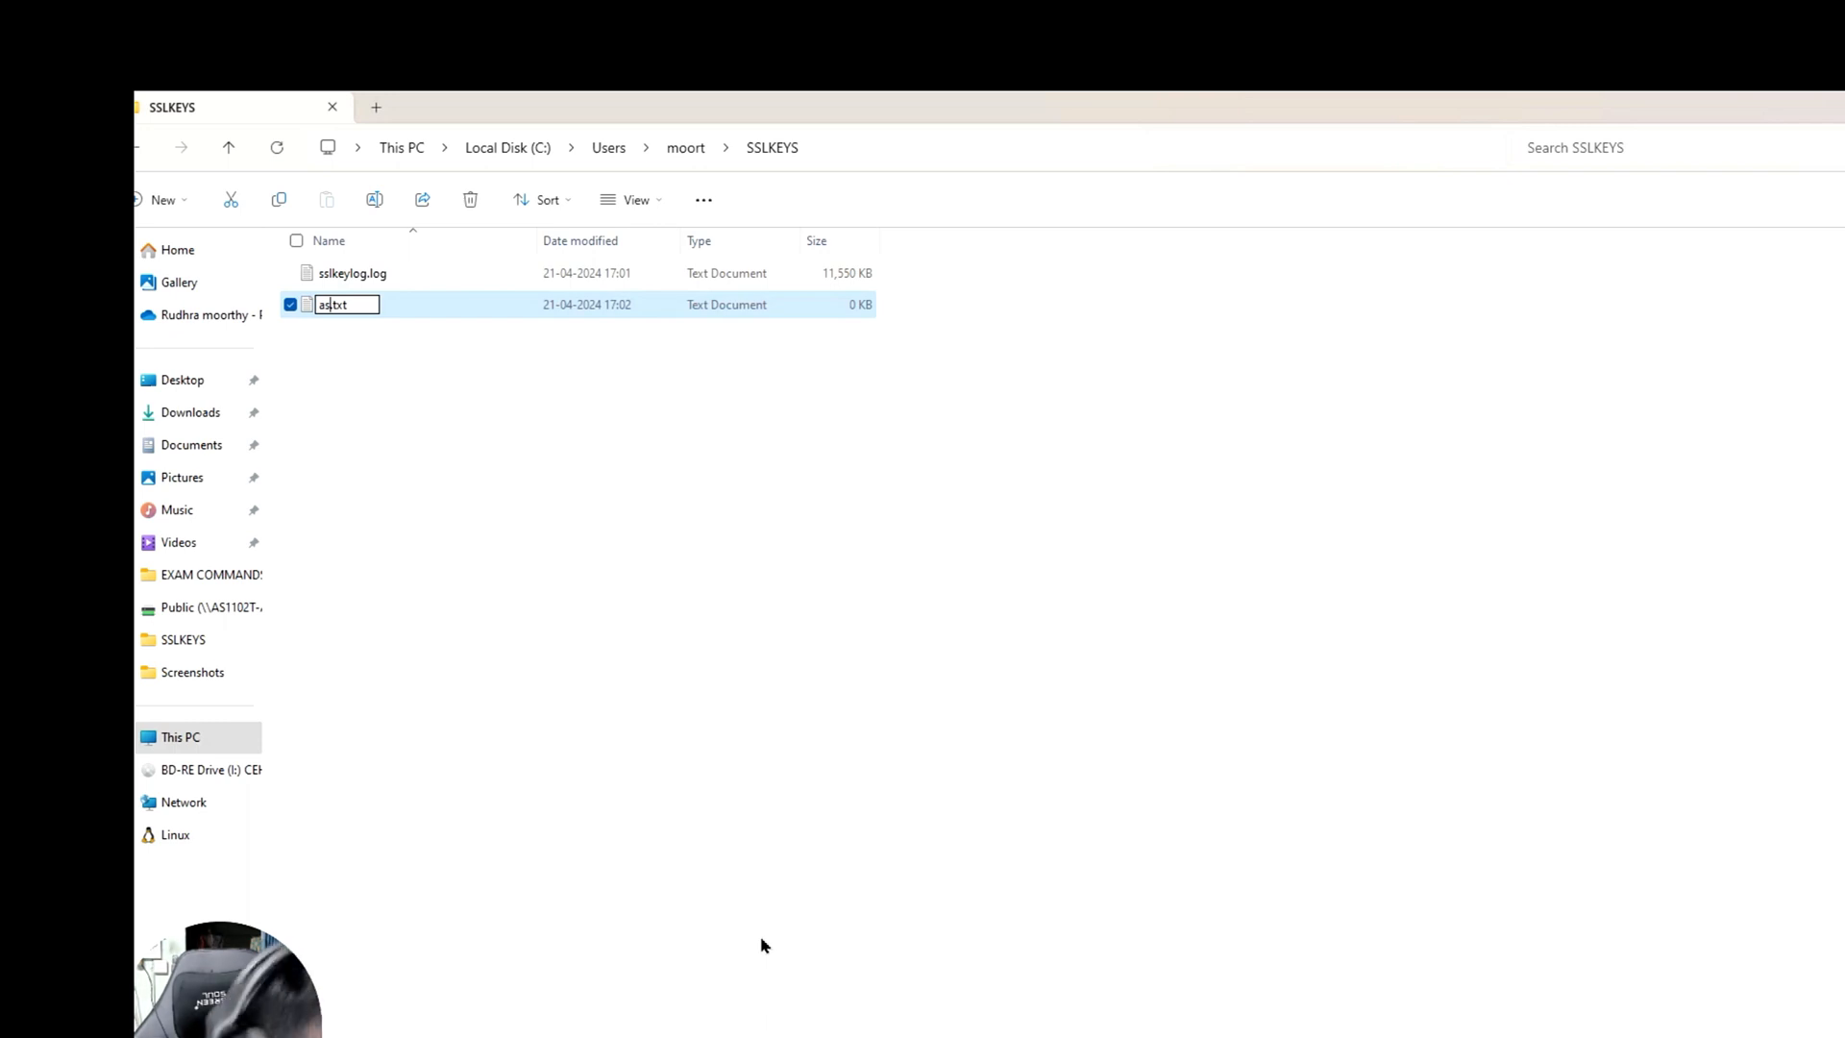
- Try to rename the new text document in the SSLKEYS folder to abc.log
{"action": "key", "text": "BackSpace"}
{"action": "key", "text": "BackSpace"}
{"action": "type", "text": "abc"}
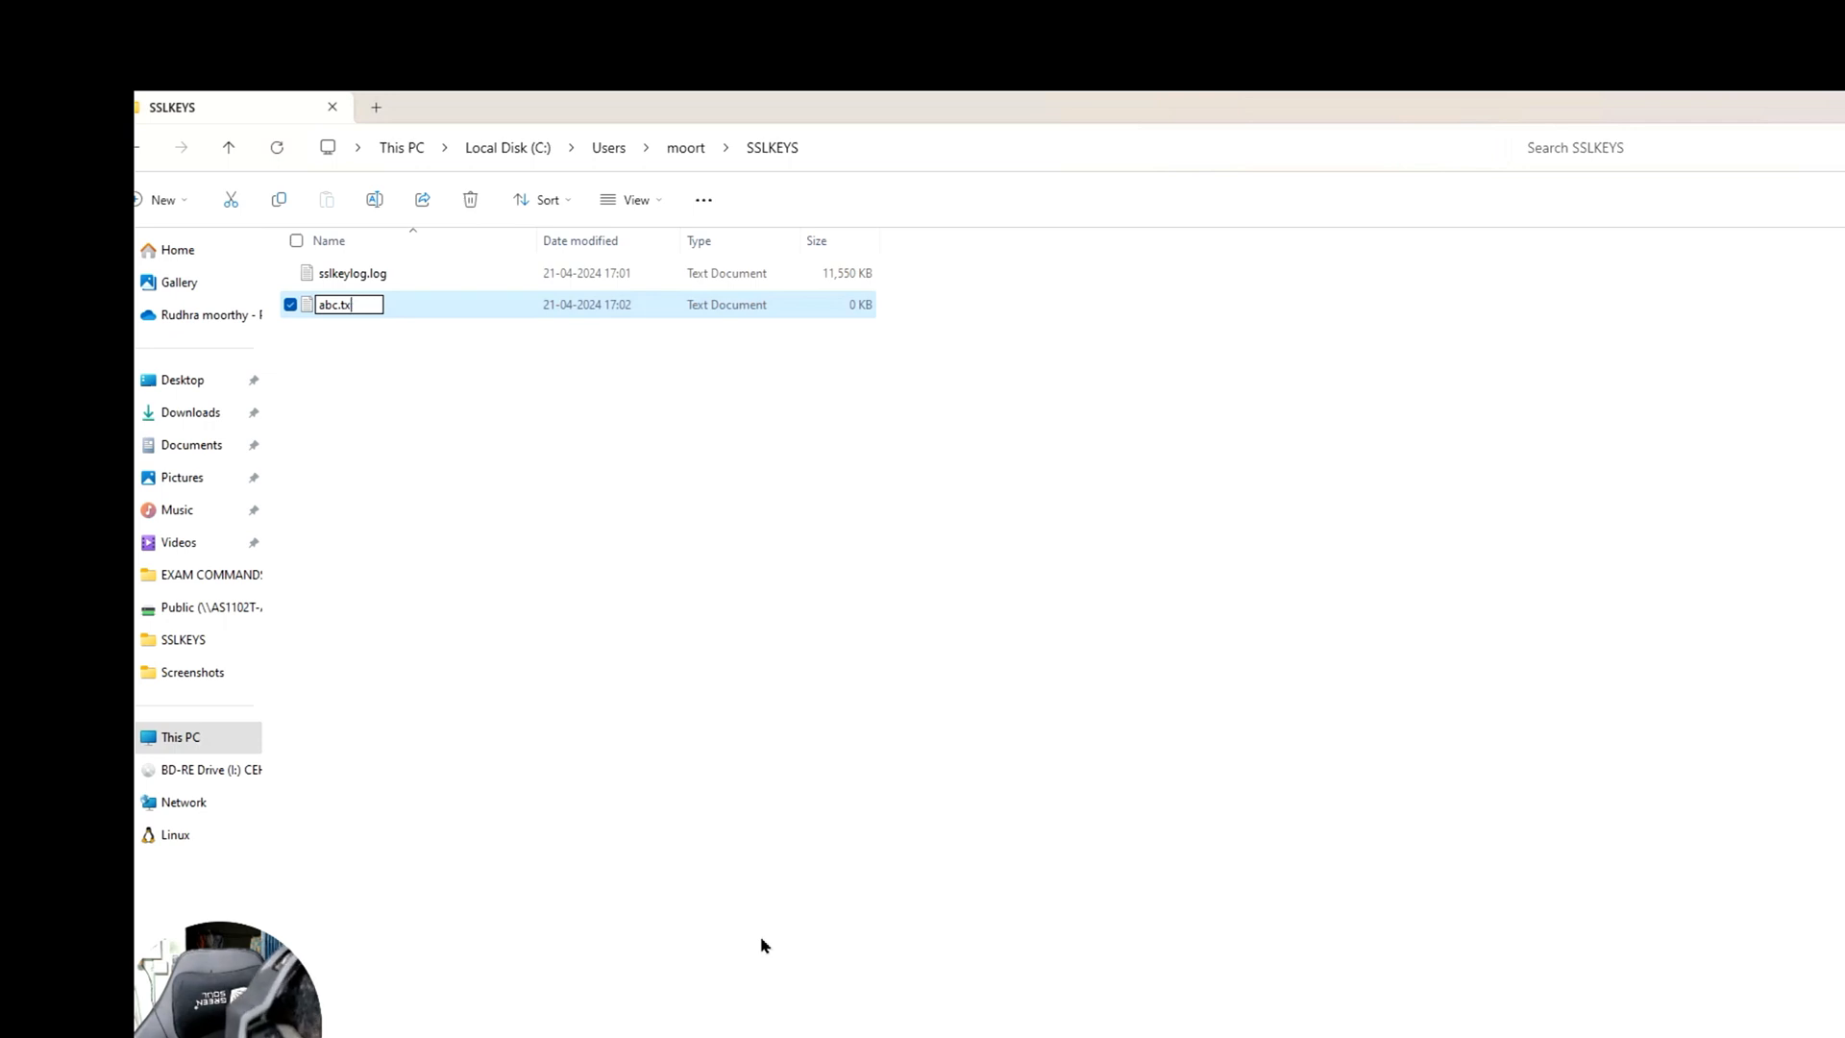
{"action": "key", "text": "BackSpace"}
{"action": "type", "text": "l"}
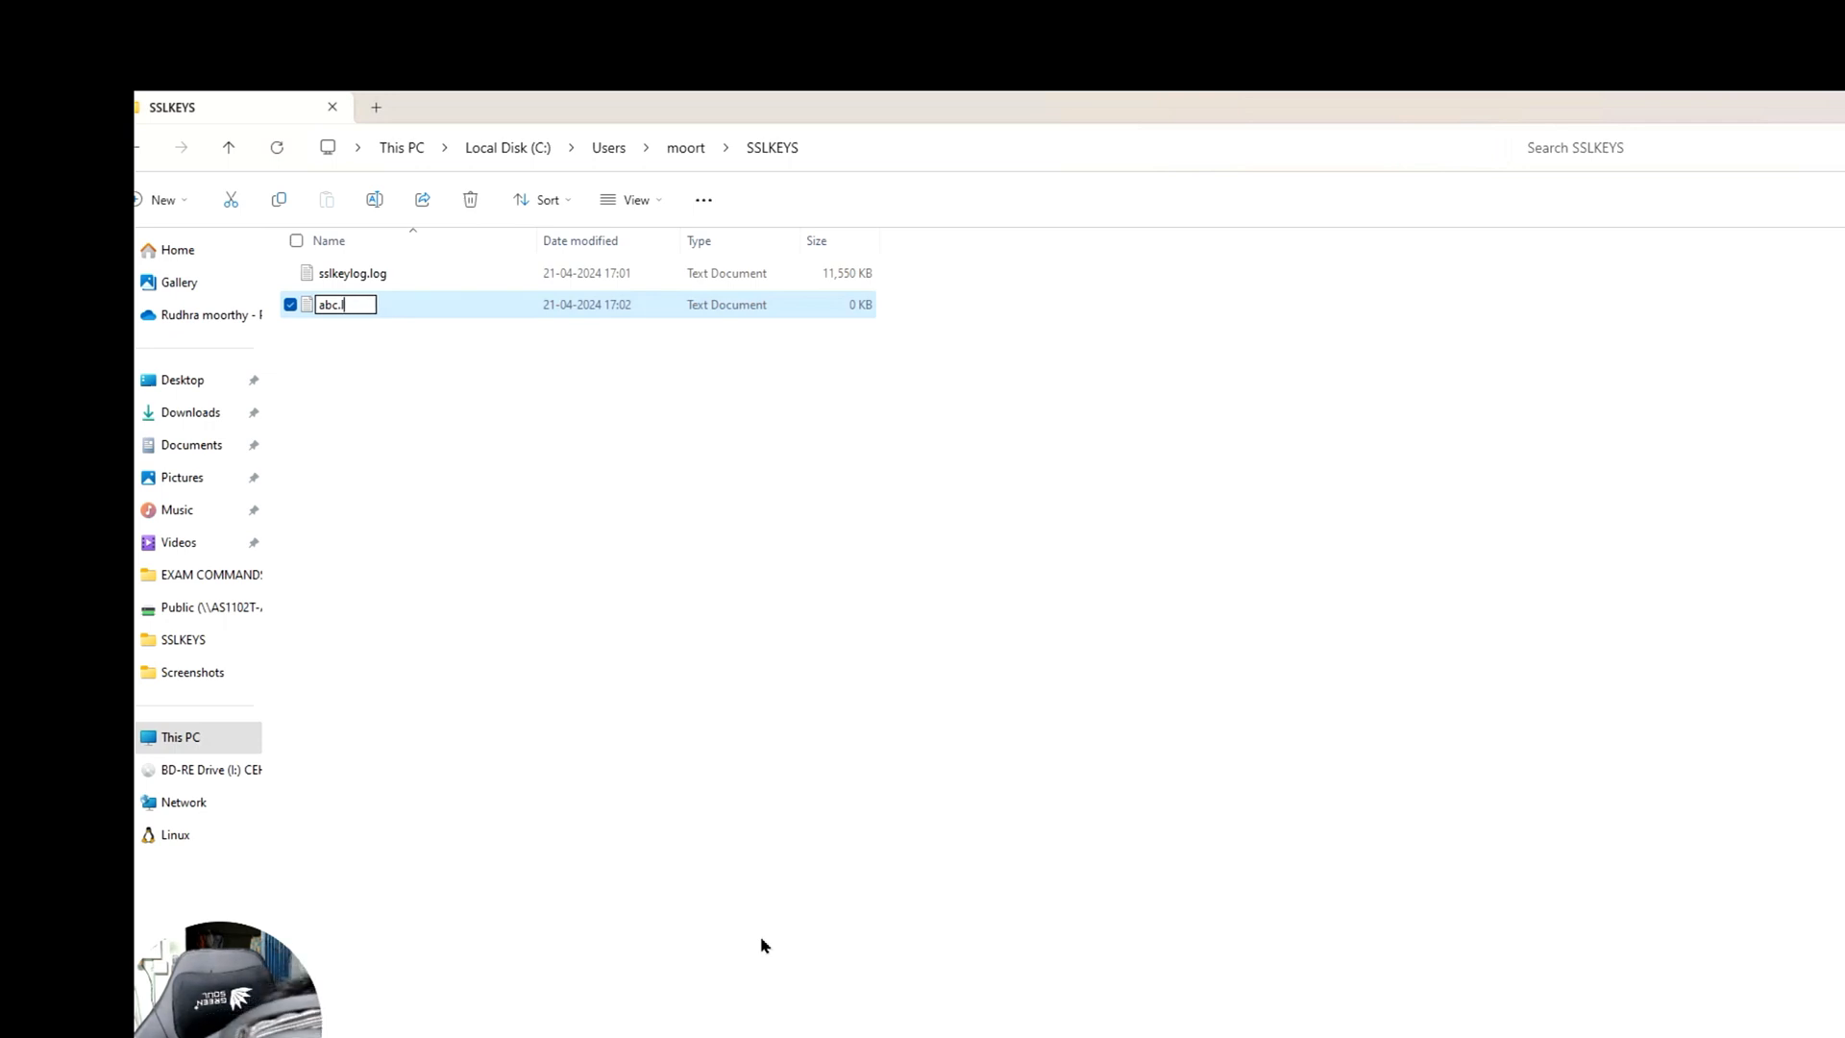
{"action": "type", "text": "og"}
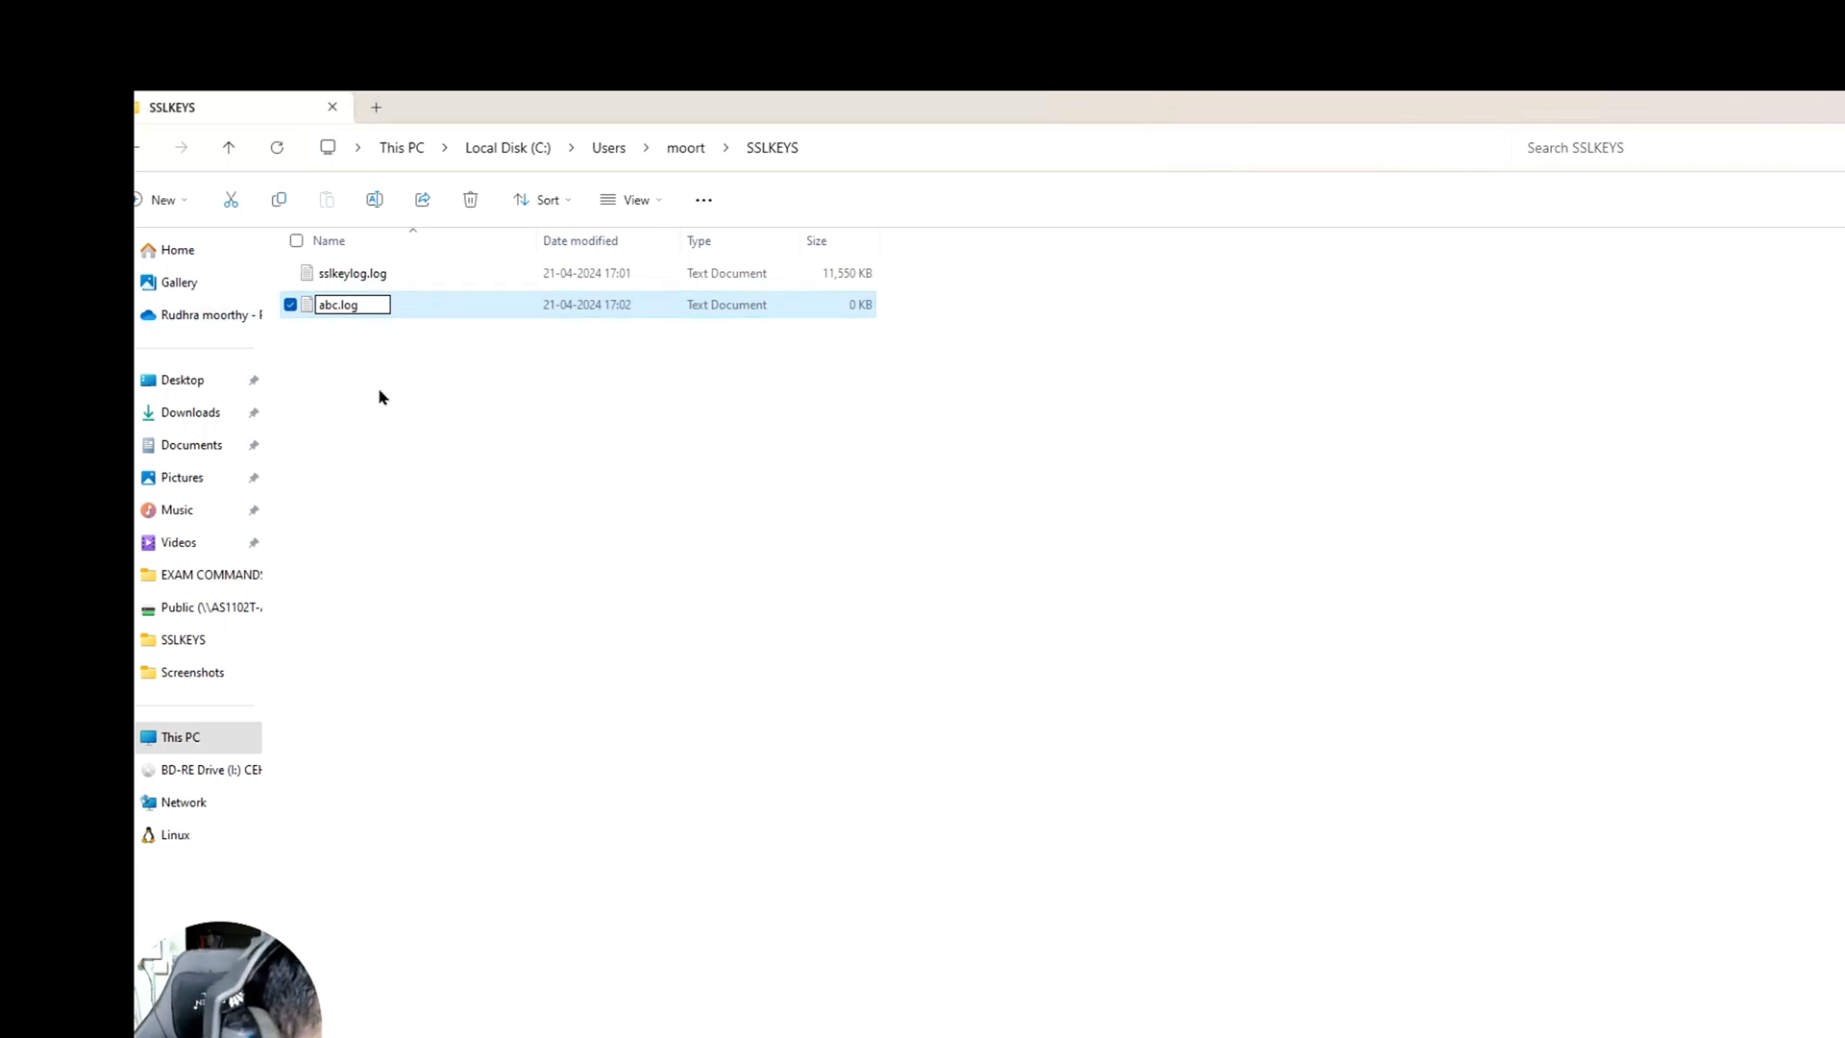
{"action": "key", "text": "Return"}
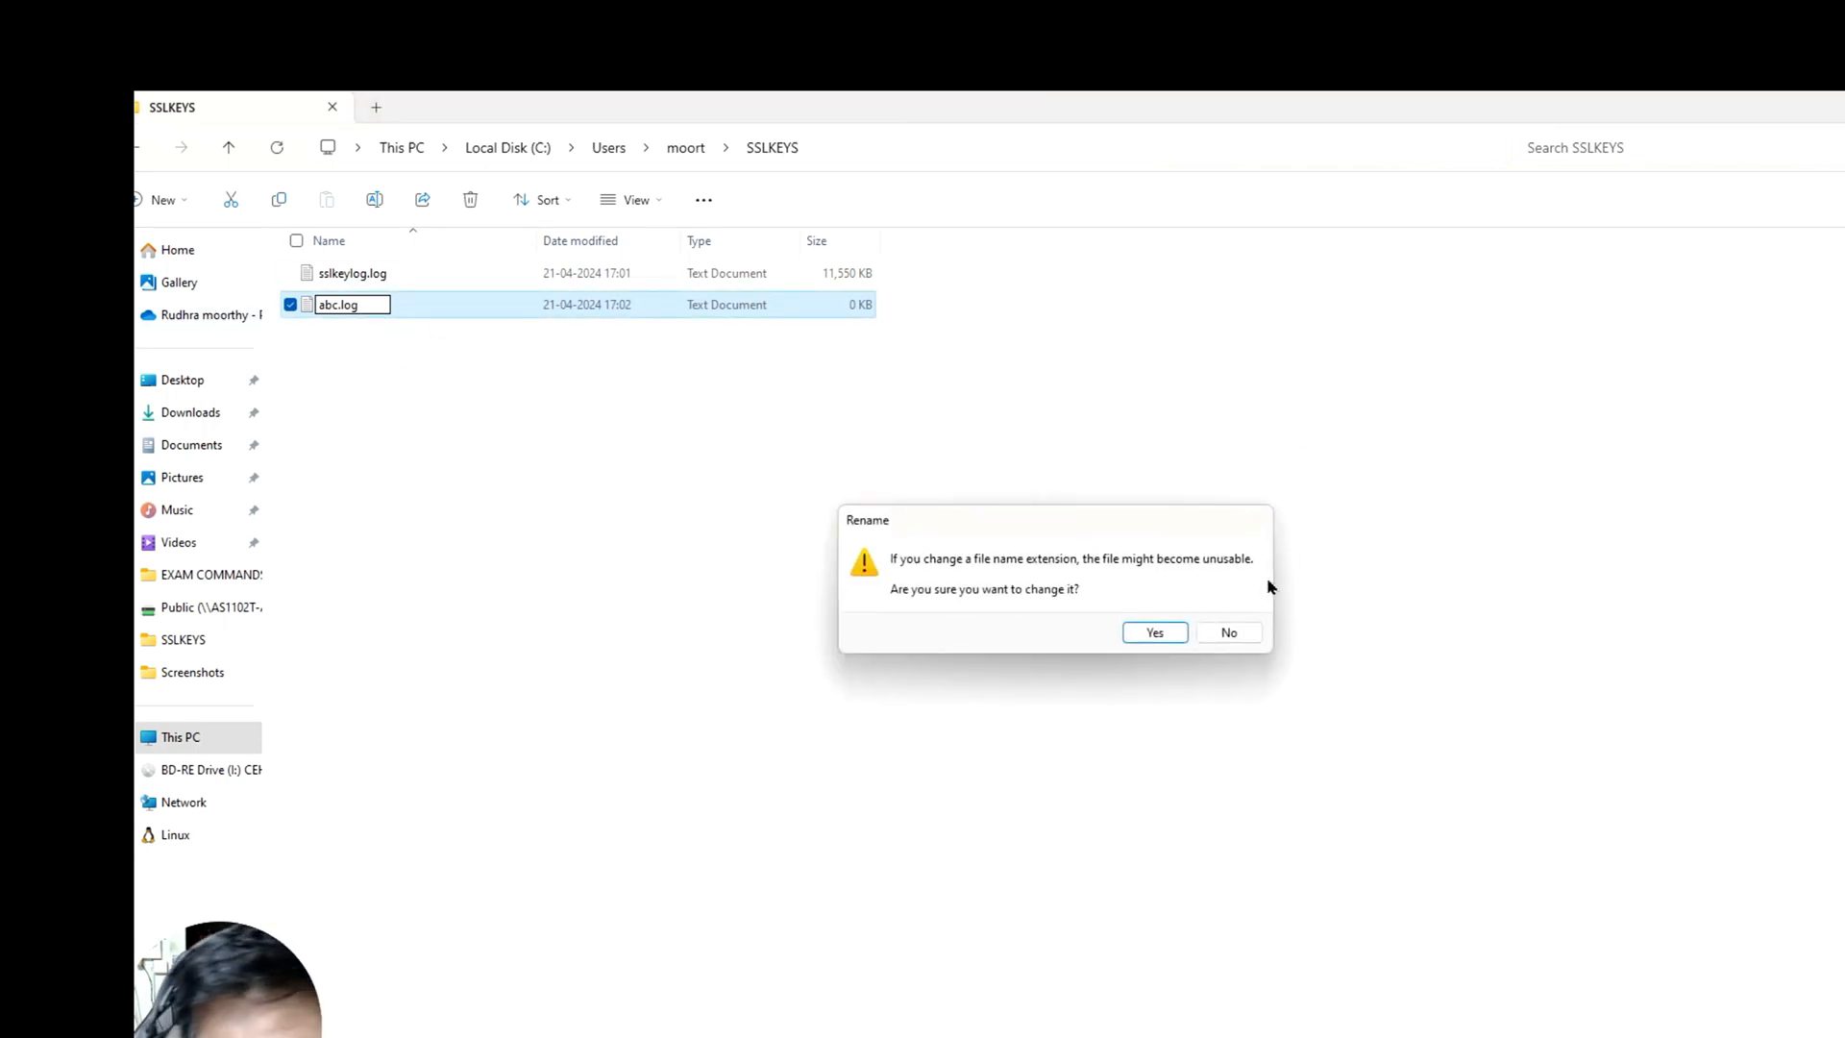
{"action": "left_click", "coordinate": [1234, 632]}
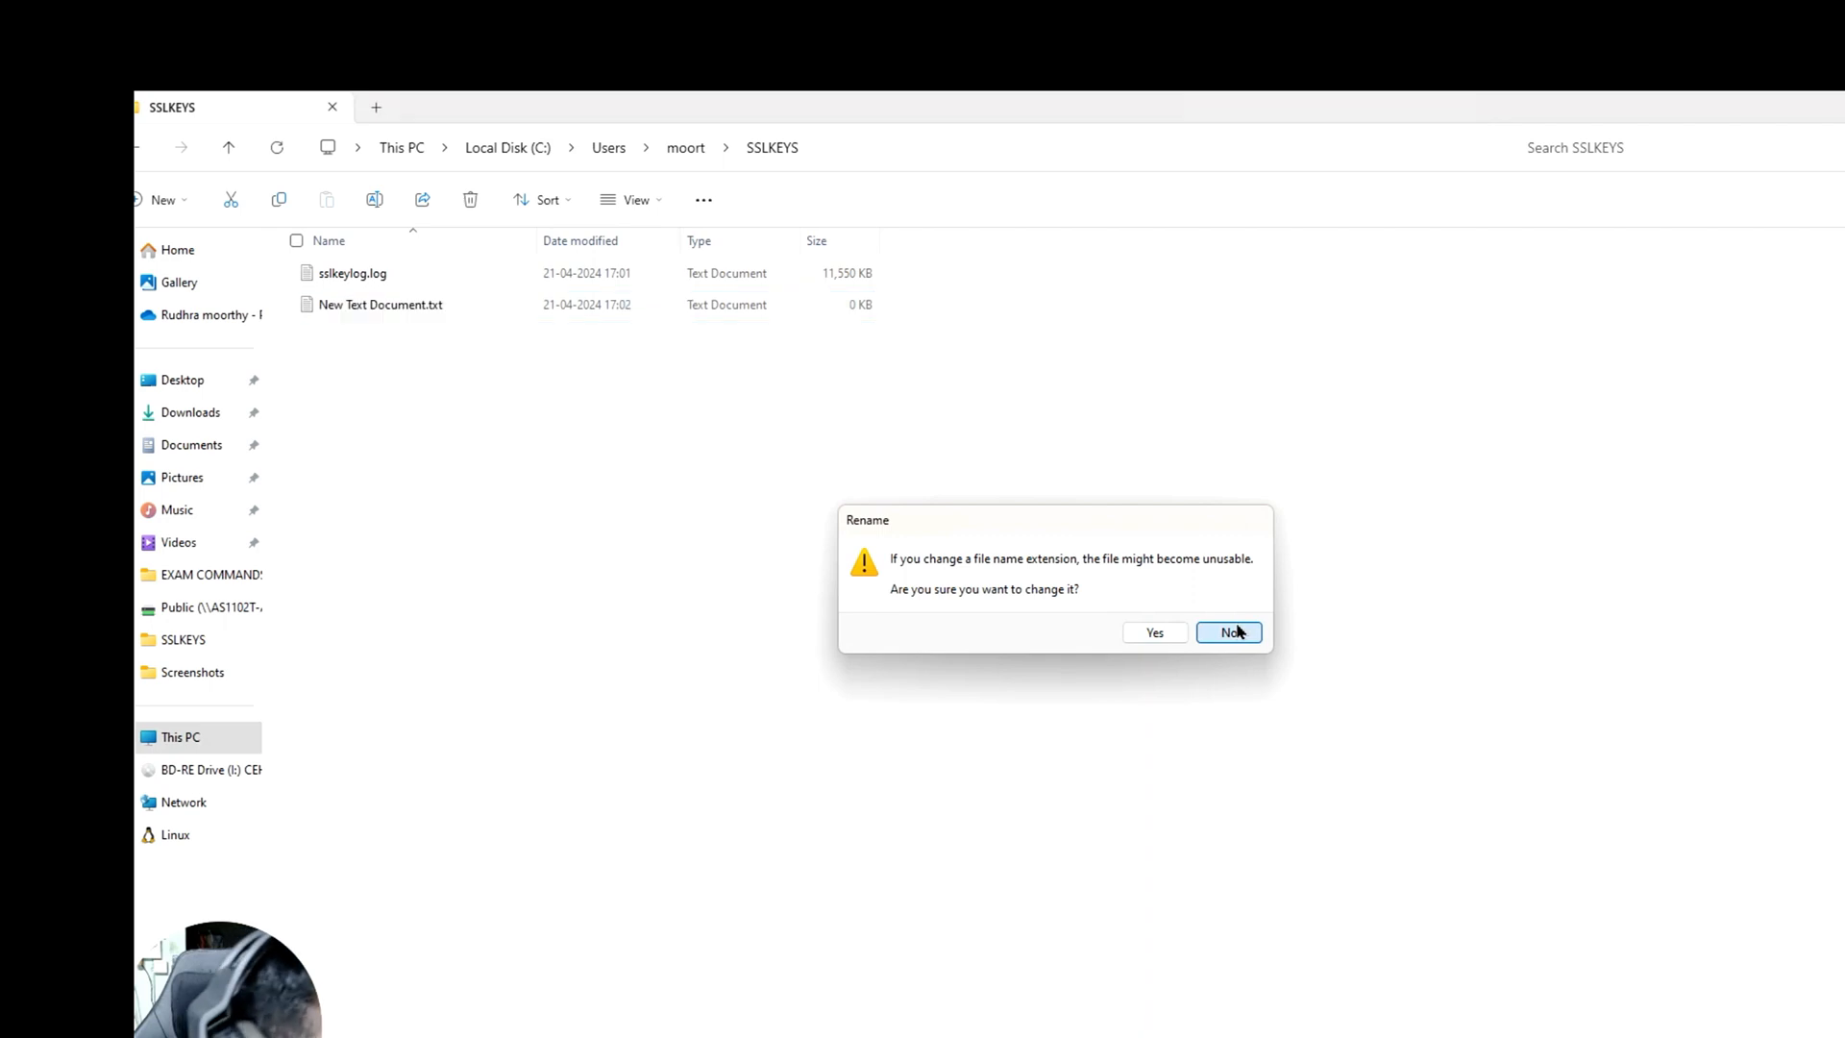
- Delete the empty New Text Document.txt from the SSLKEYS folder
{"action": "left_click", "coordinate": [419, 307]}
{"action": "key", "text": "Delete"}
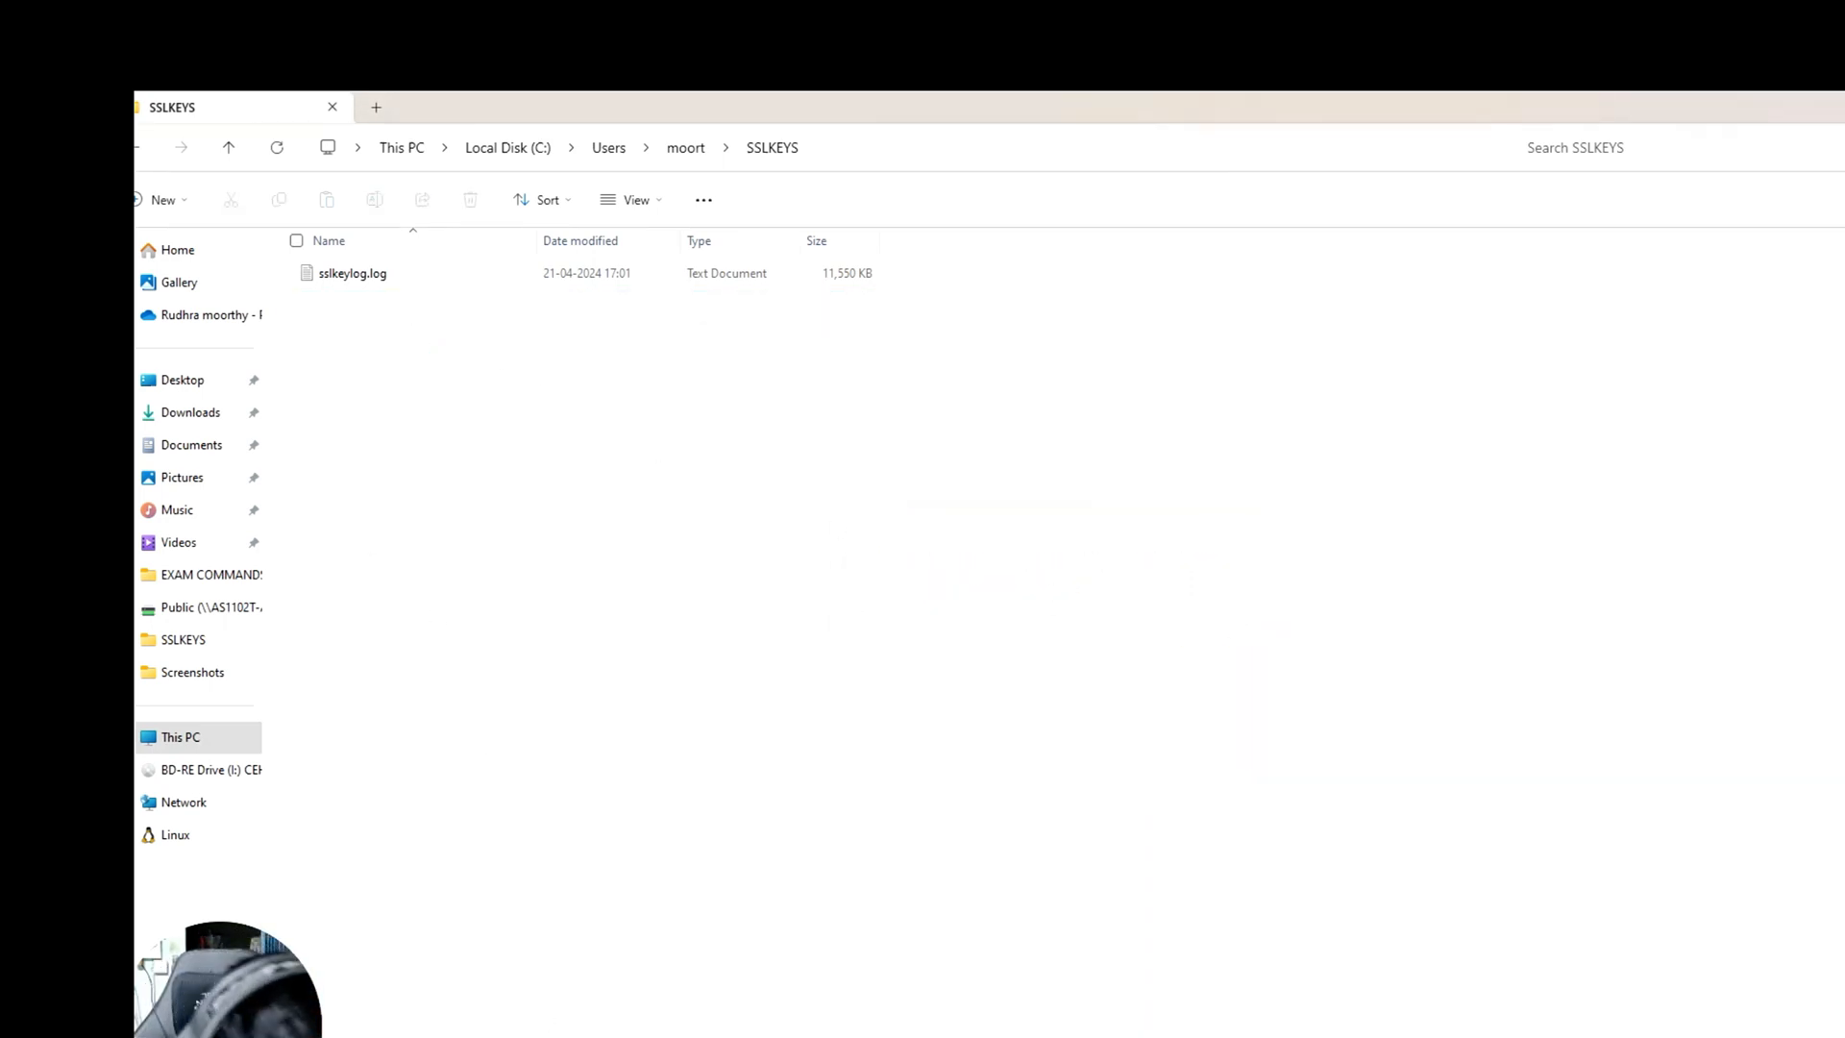
- Search Windows for the environment variables settings and open the Environment Variables dialog from System Properties
{"action": "key", "text": "super"}
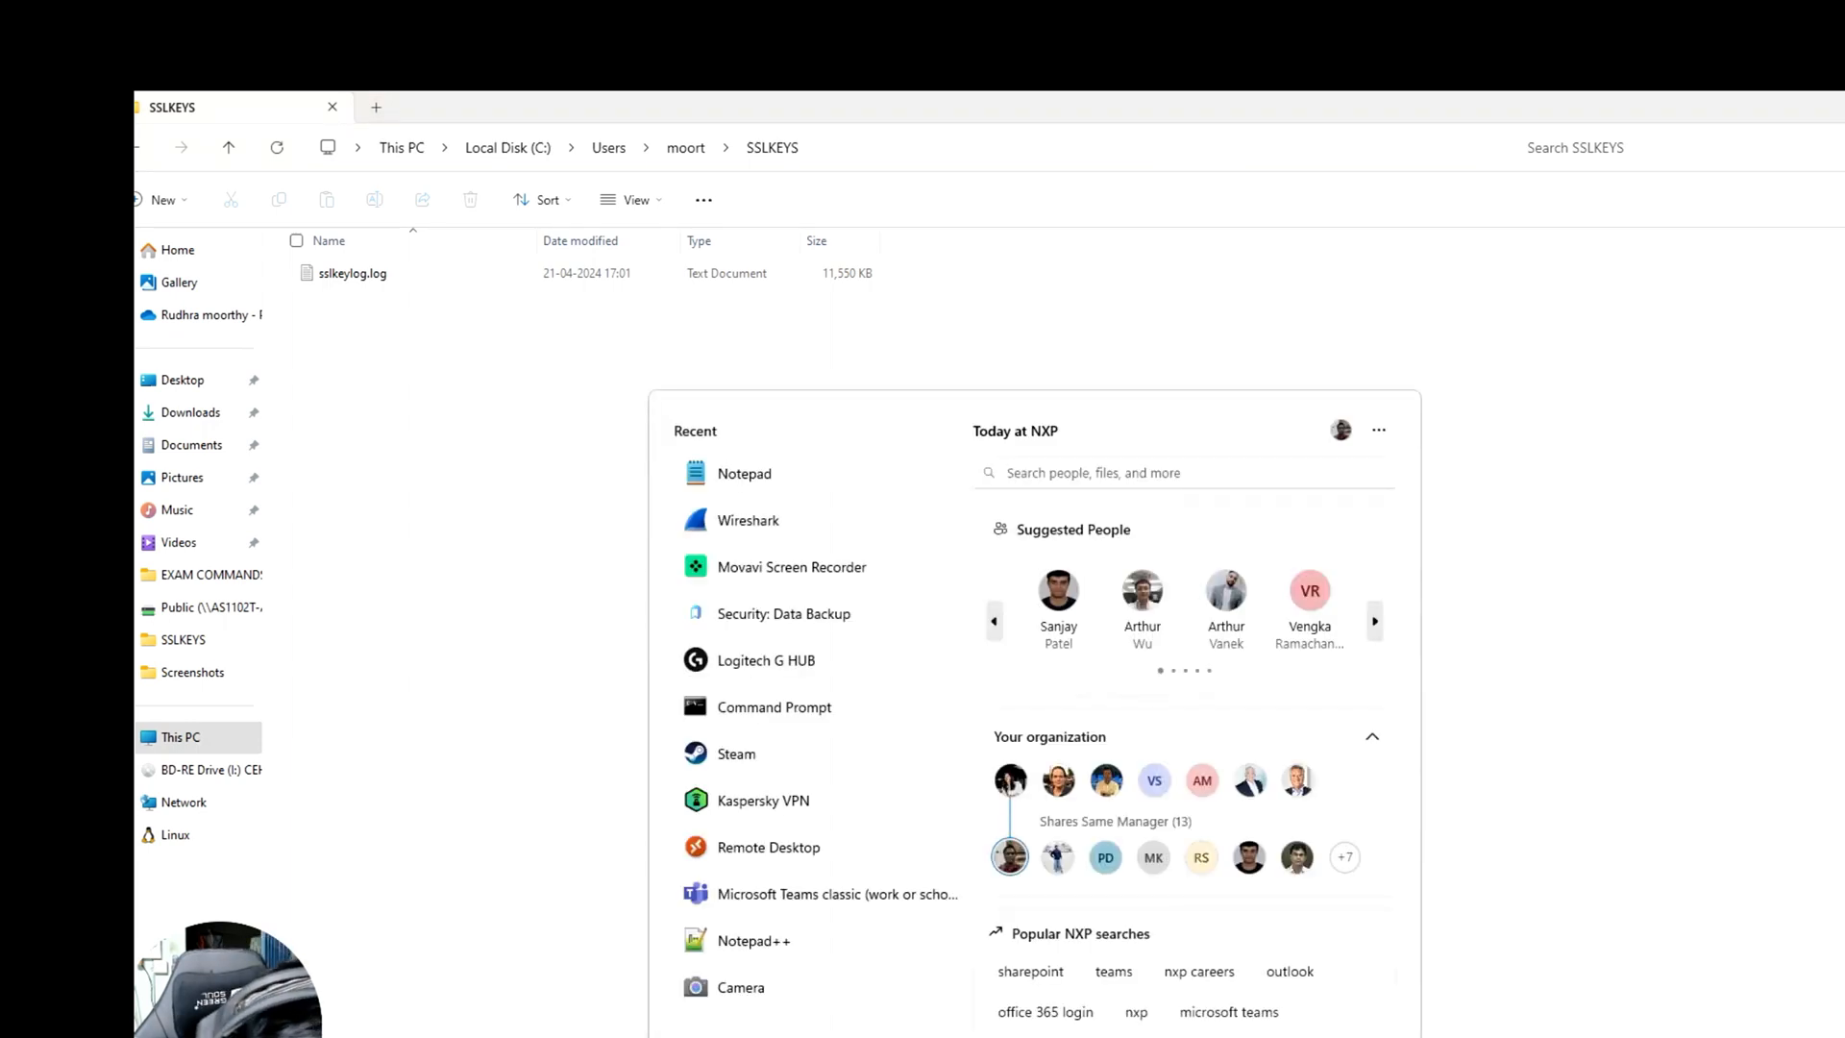
{"action": "type", "text": "eniv"}
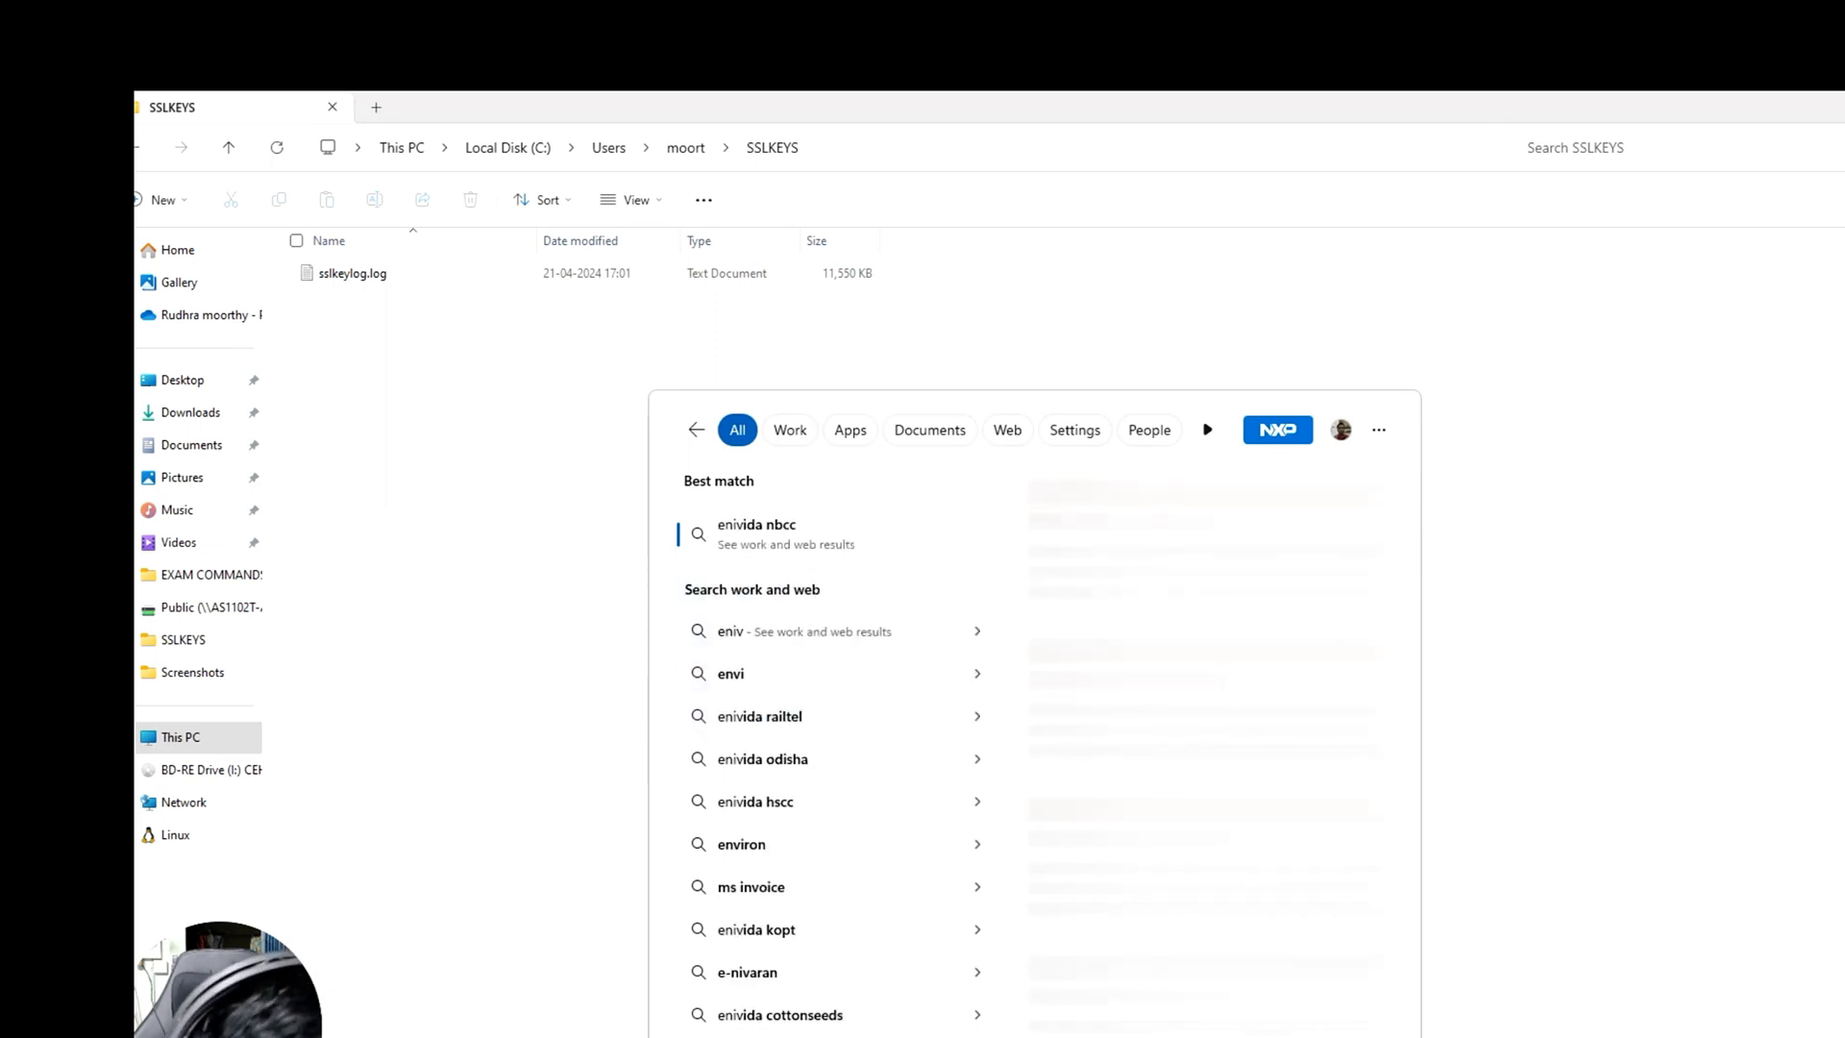
{"action": "key", "text": "BackSpace"}
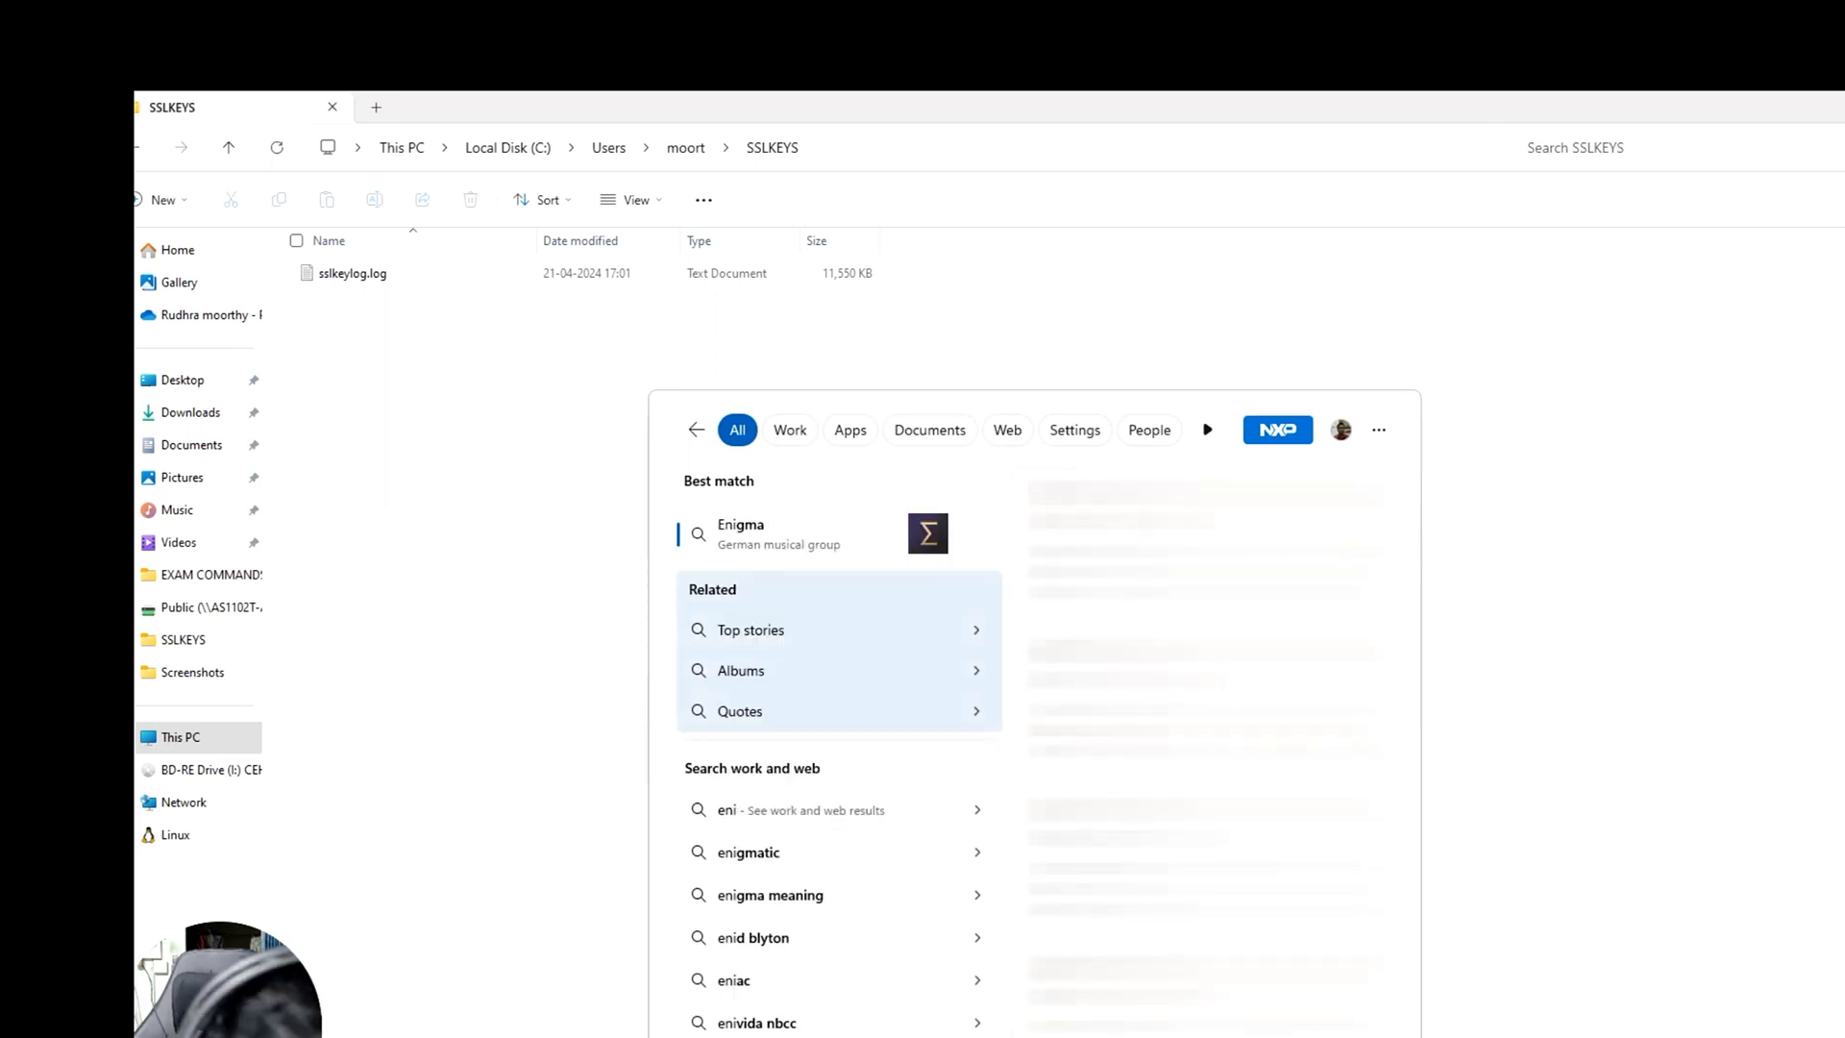
{"action": "key", "text": "BackSpace"}
{"action": "key", "text": "BackSpace"}
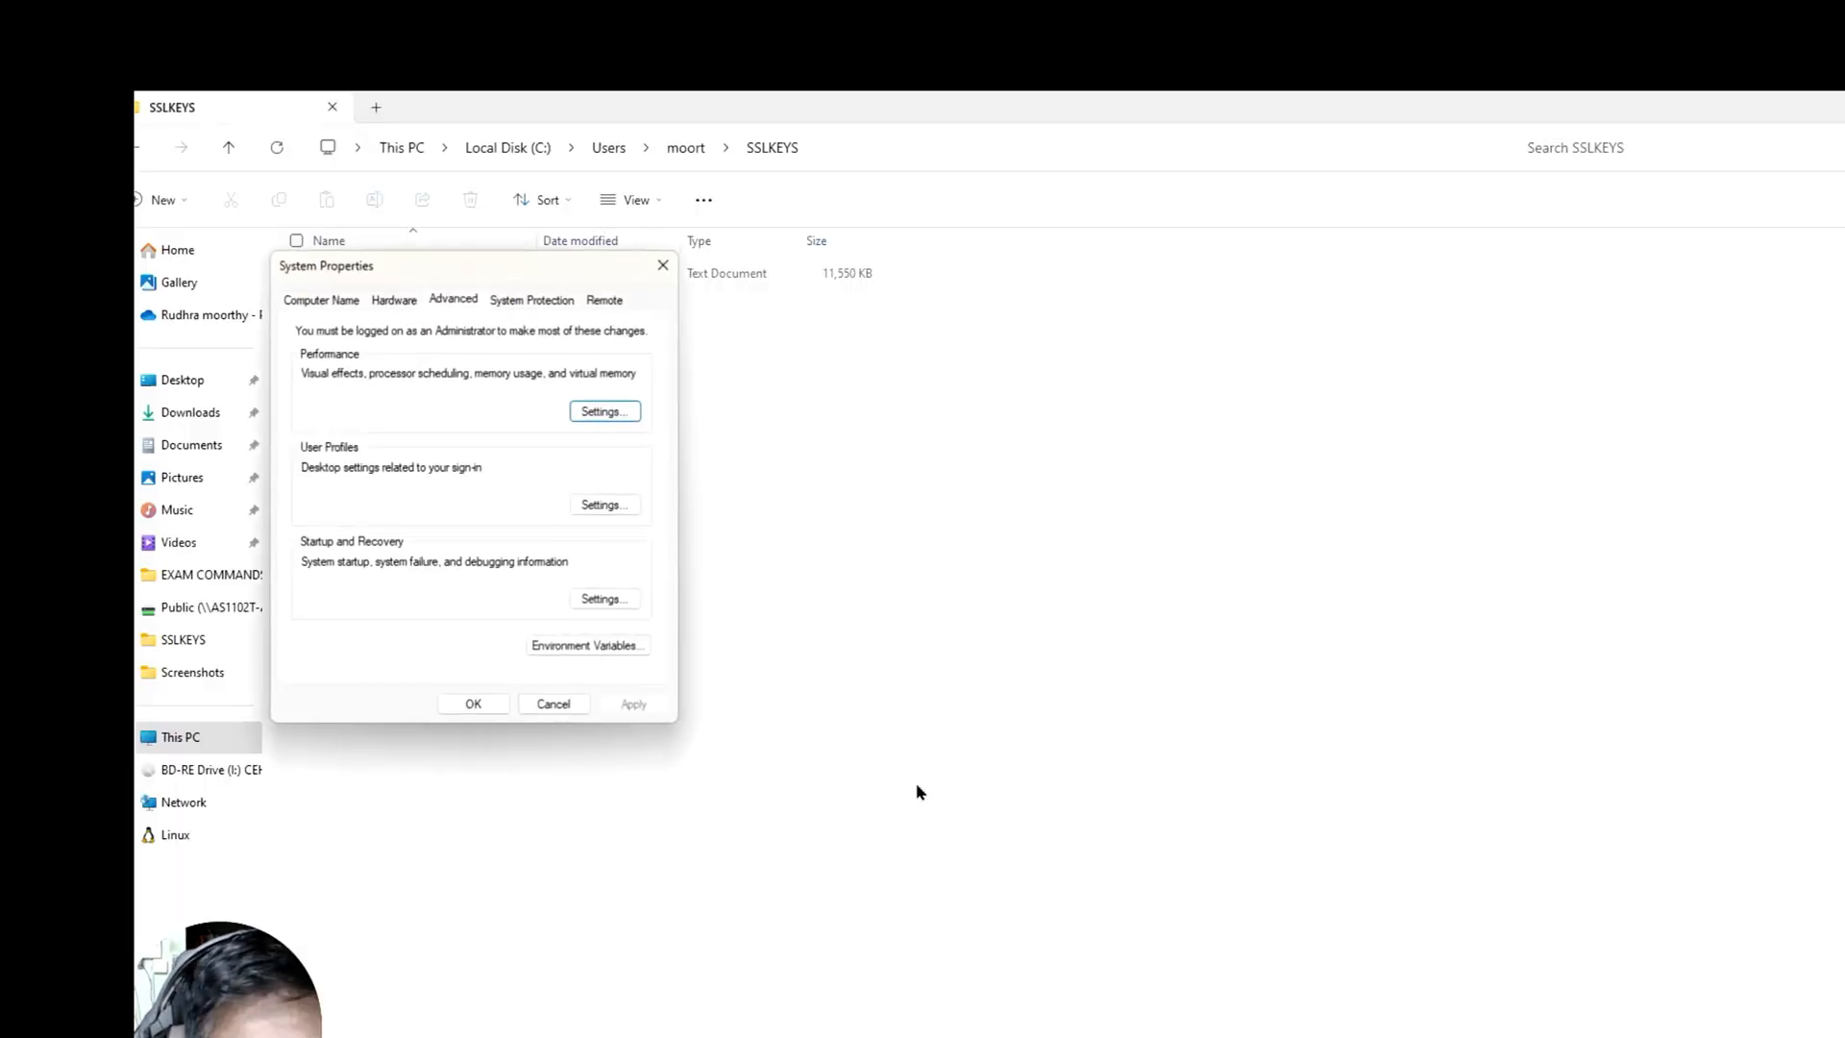
{"action": "left_click_drag", "start_coordinate": [479, 279], "coordinate": [1112, 312]}
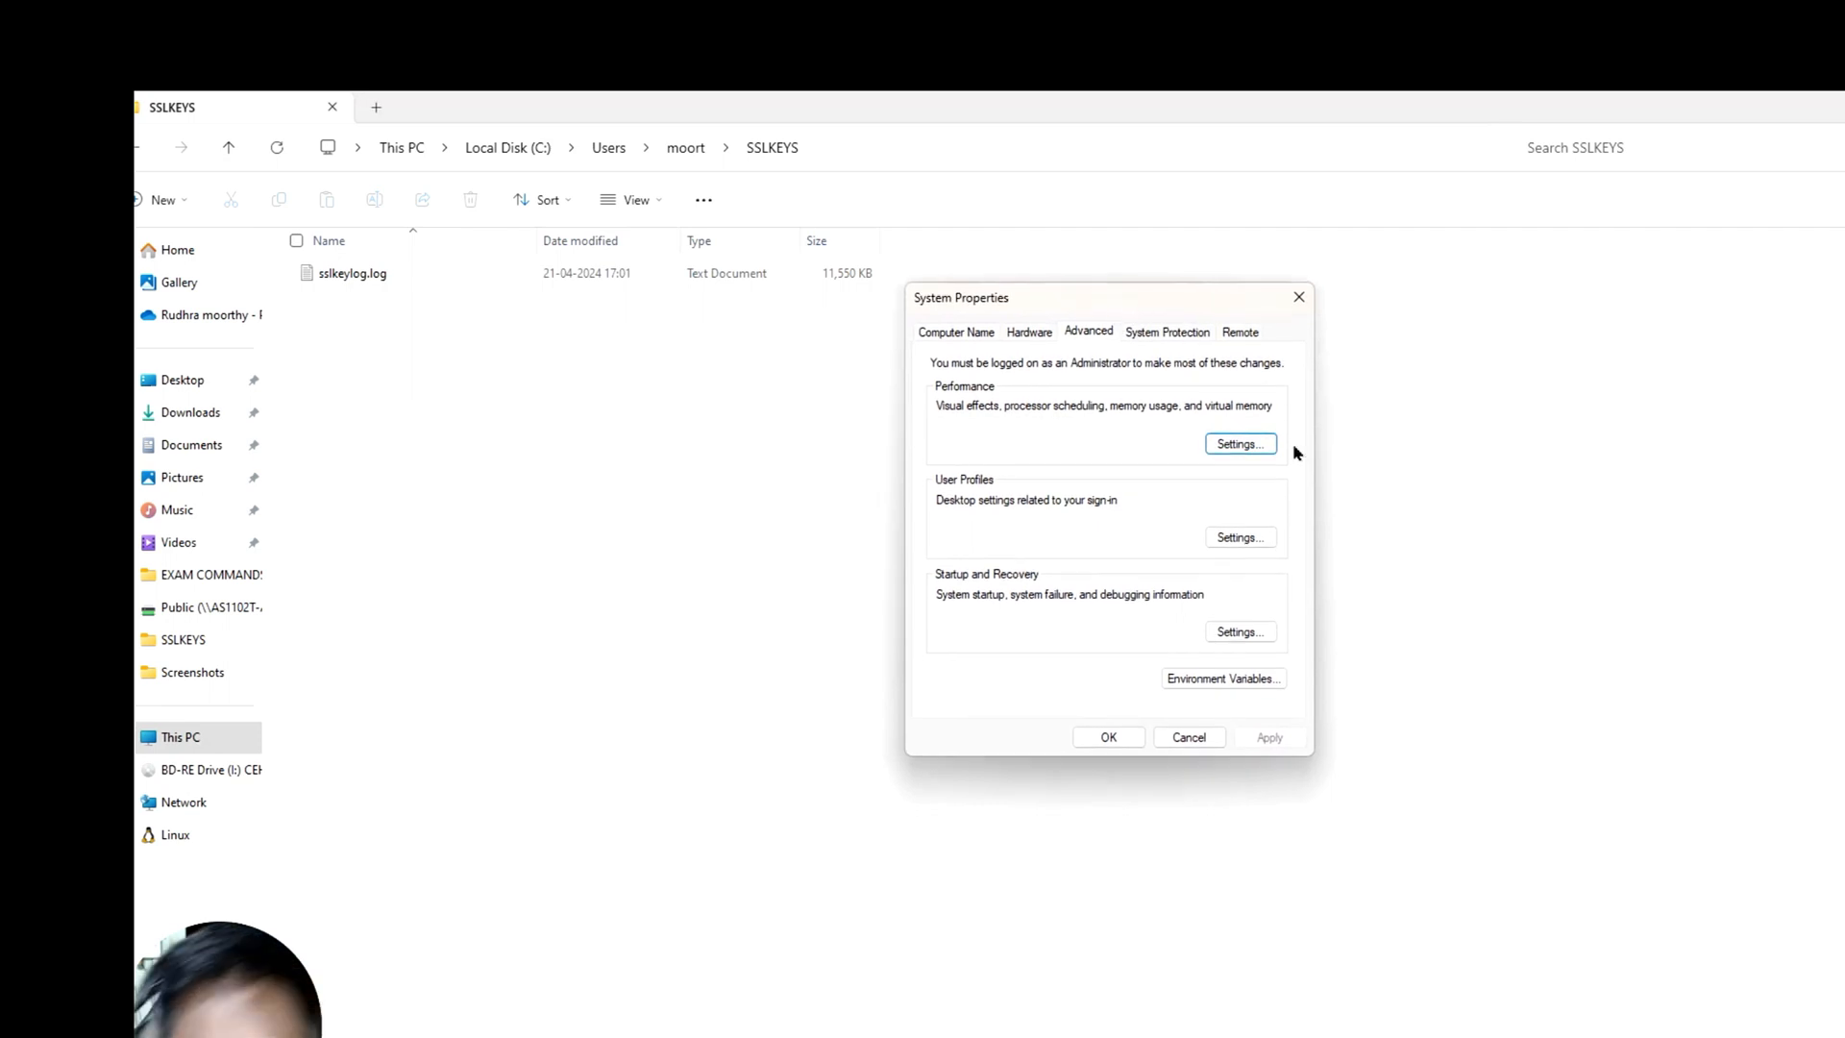
{"action": "left_click", "coordinate": [1276, 679]}
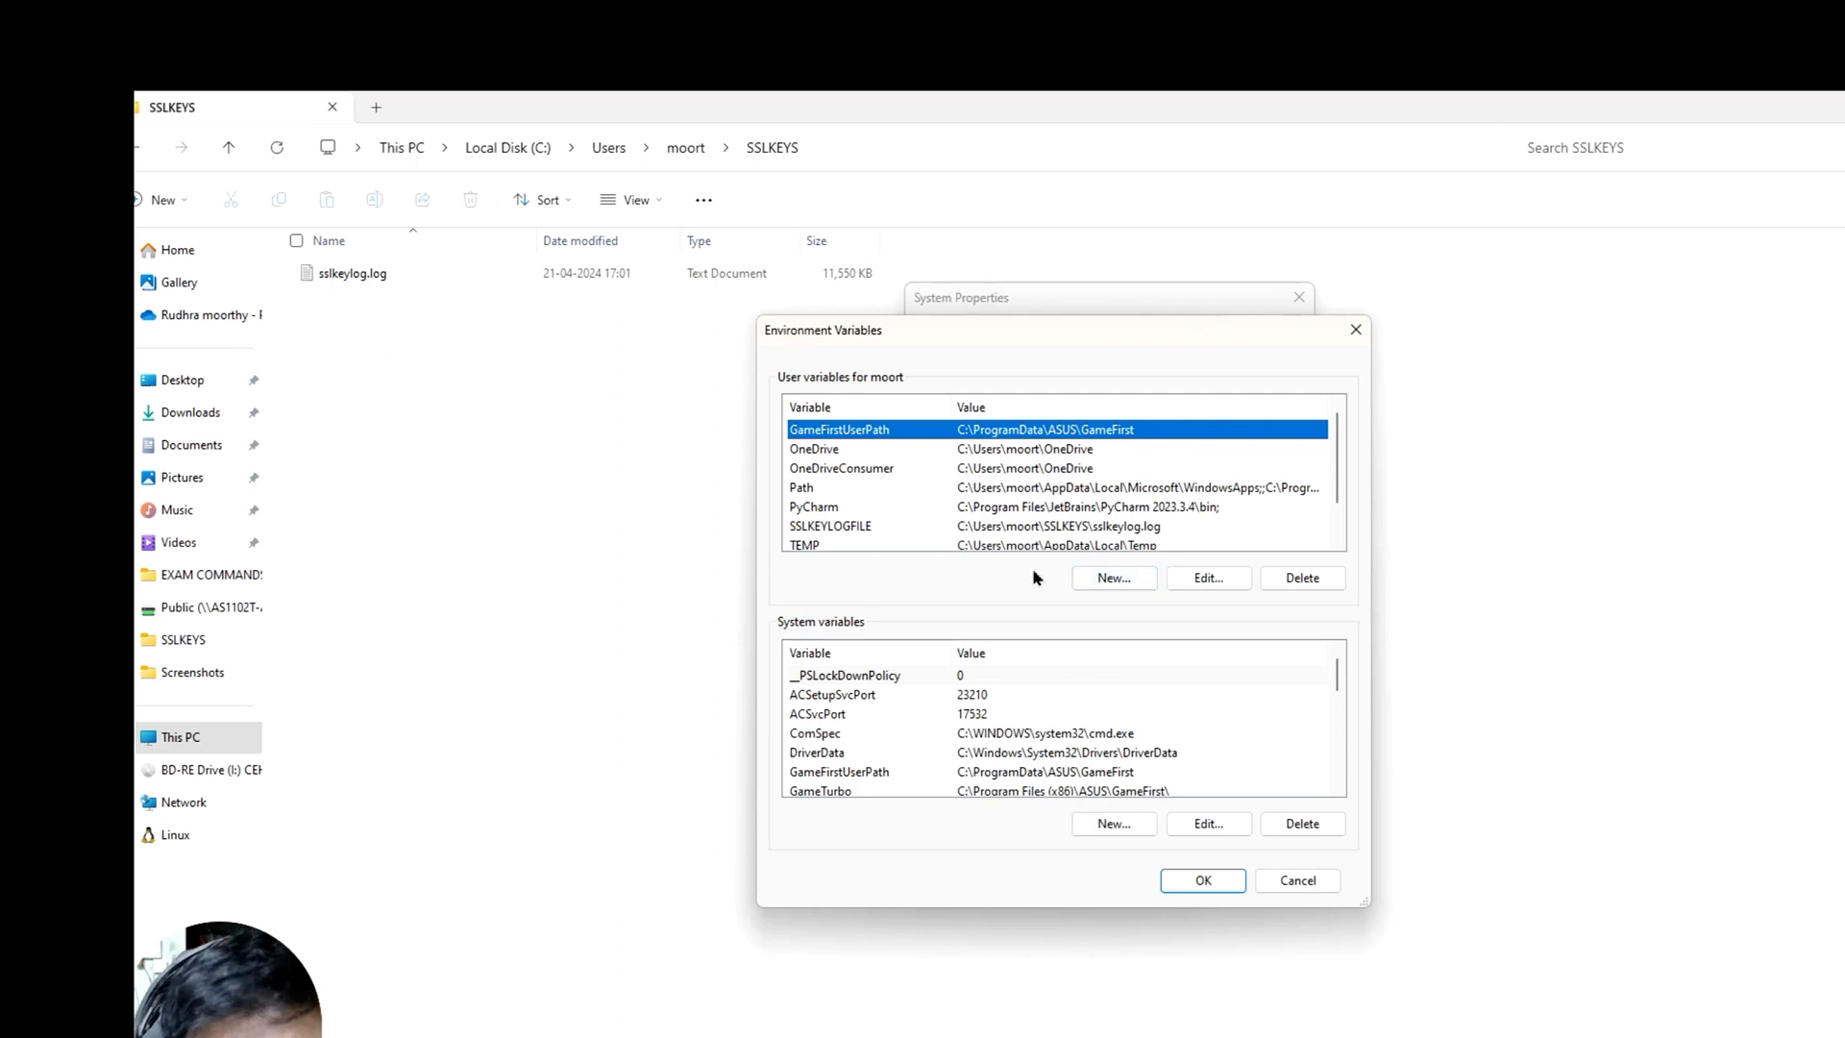
- Try to add a user variable named SSKEYLOGFILE with the copied path of the SSLKEYS folder as its value
{"action": "left_click", "coordinate": [1120, 581]}
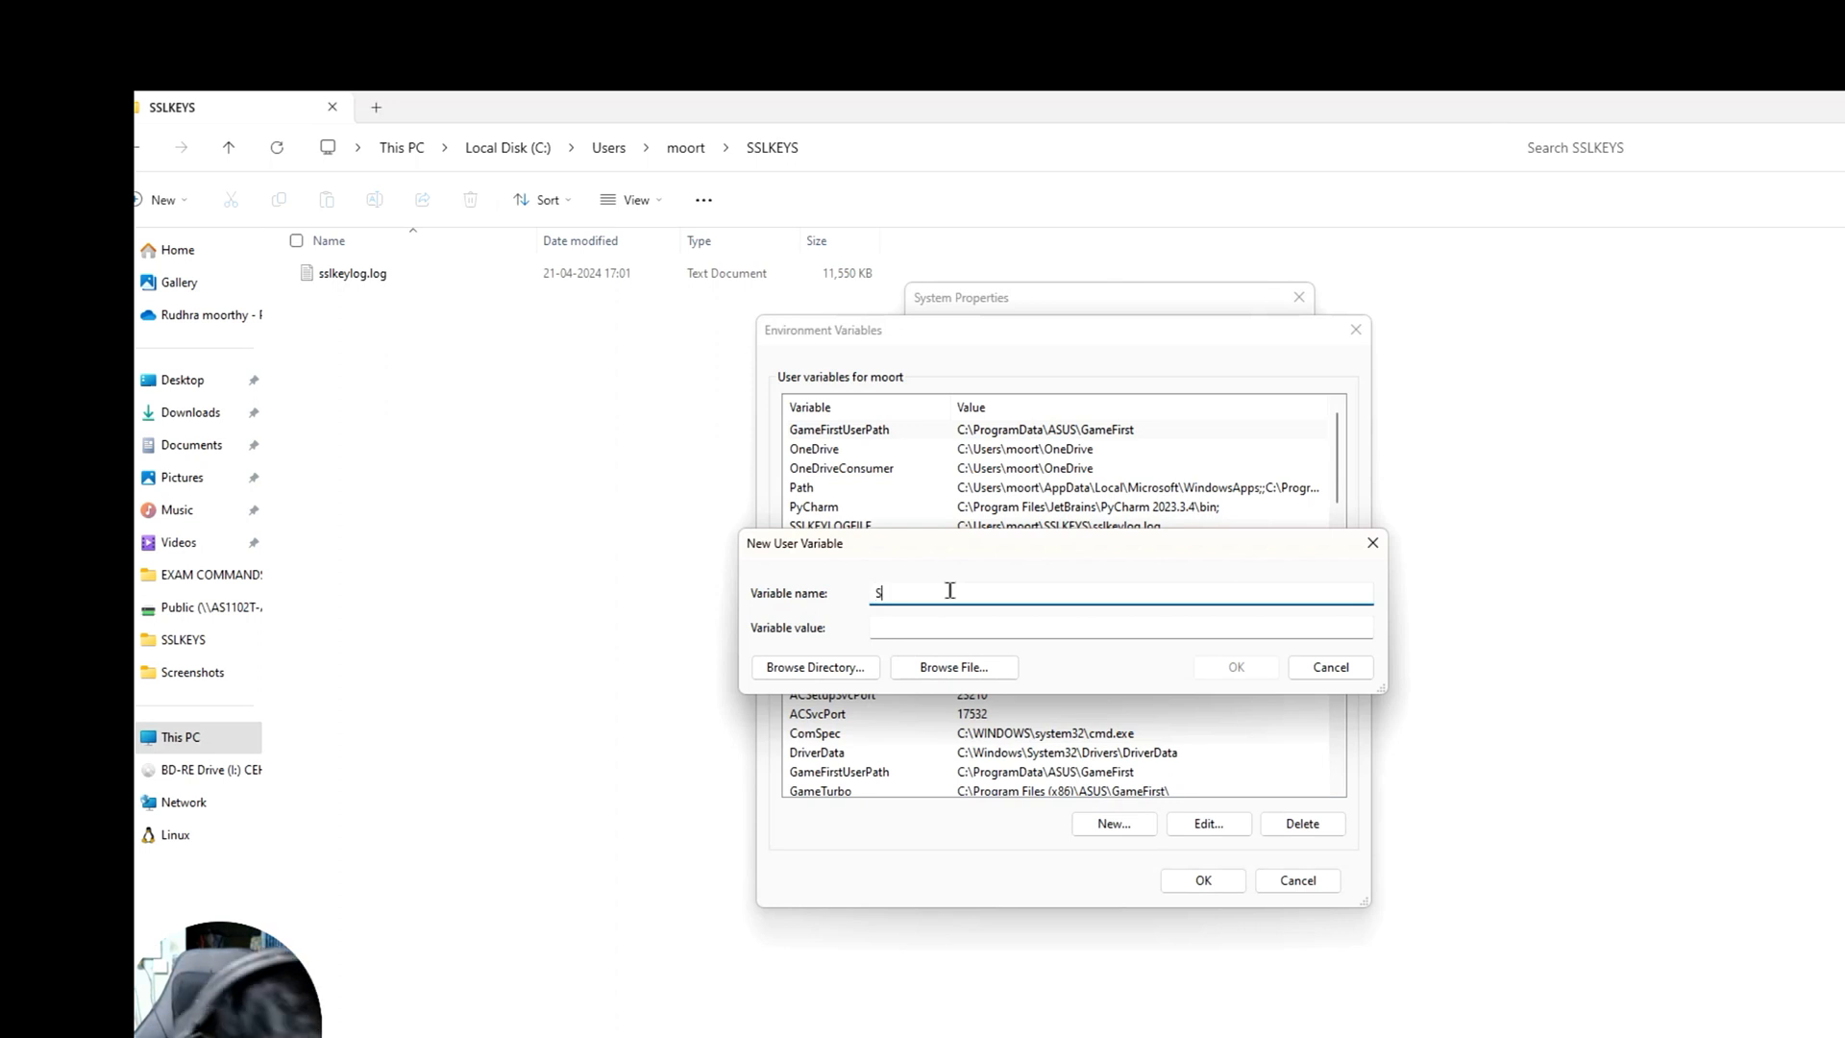
{"action": "type", "text": "SSKEYLOGFILE"}
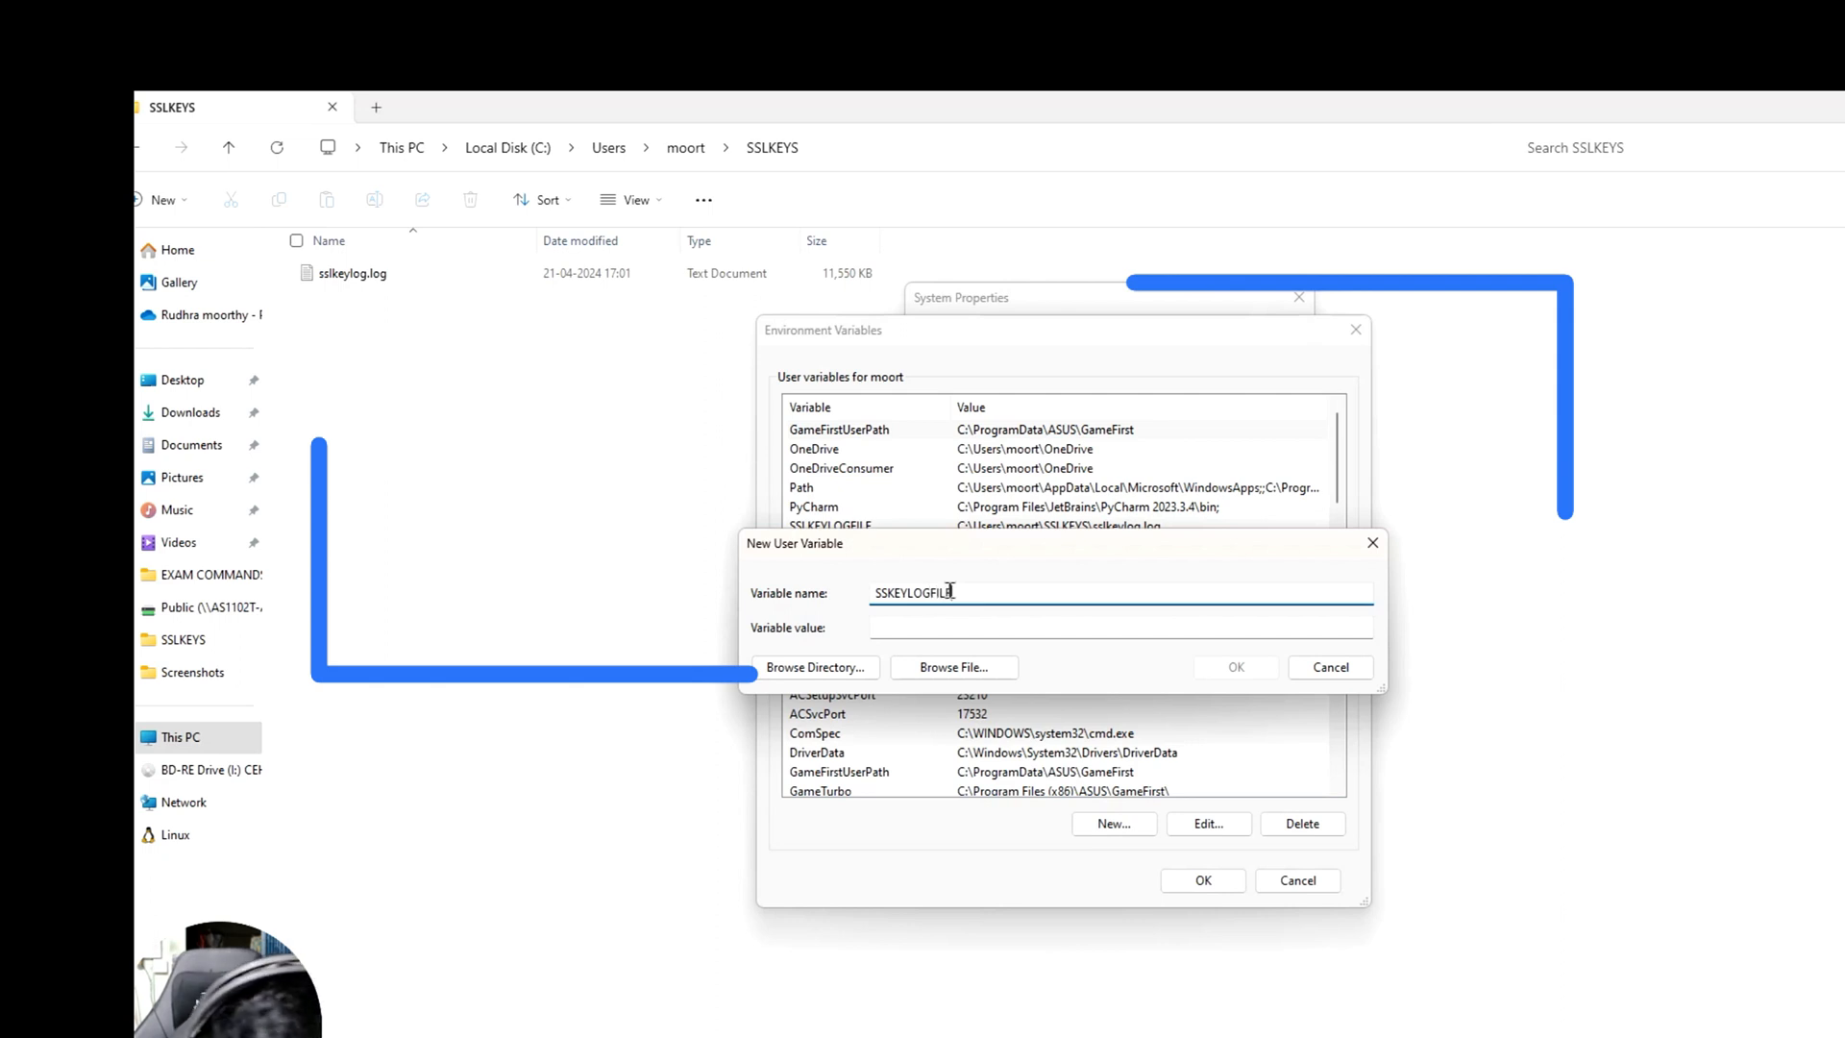
{"action": "left_click", "coordinate": [995, 633]}
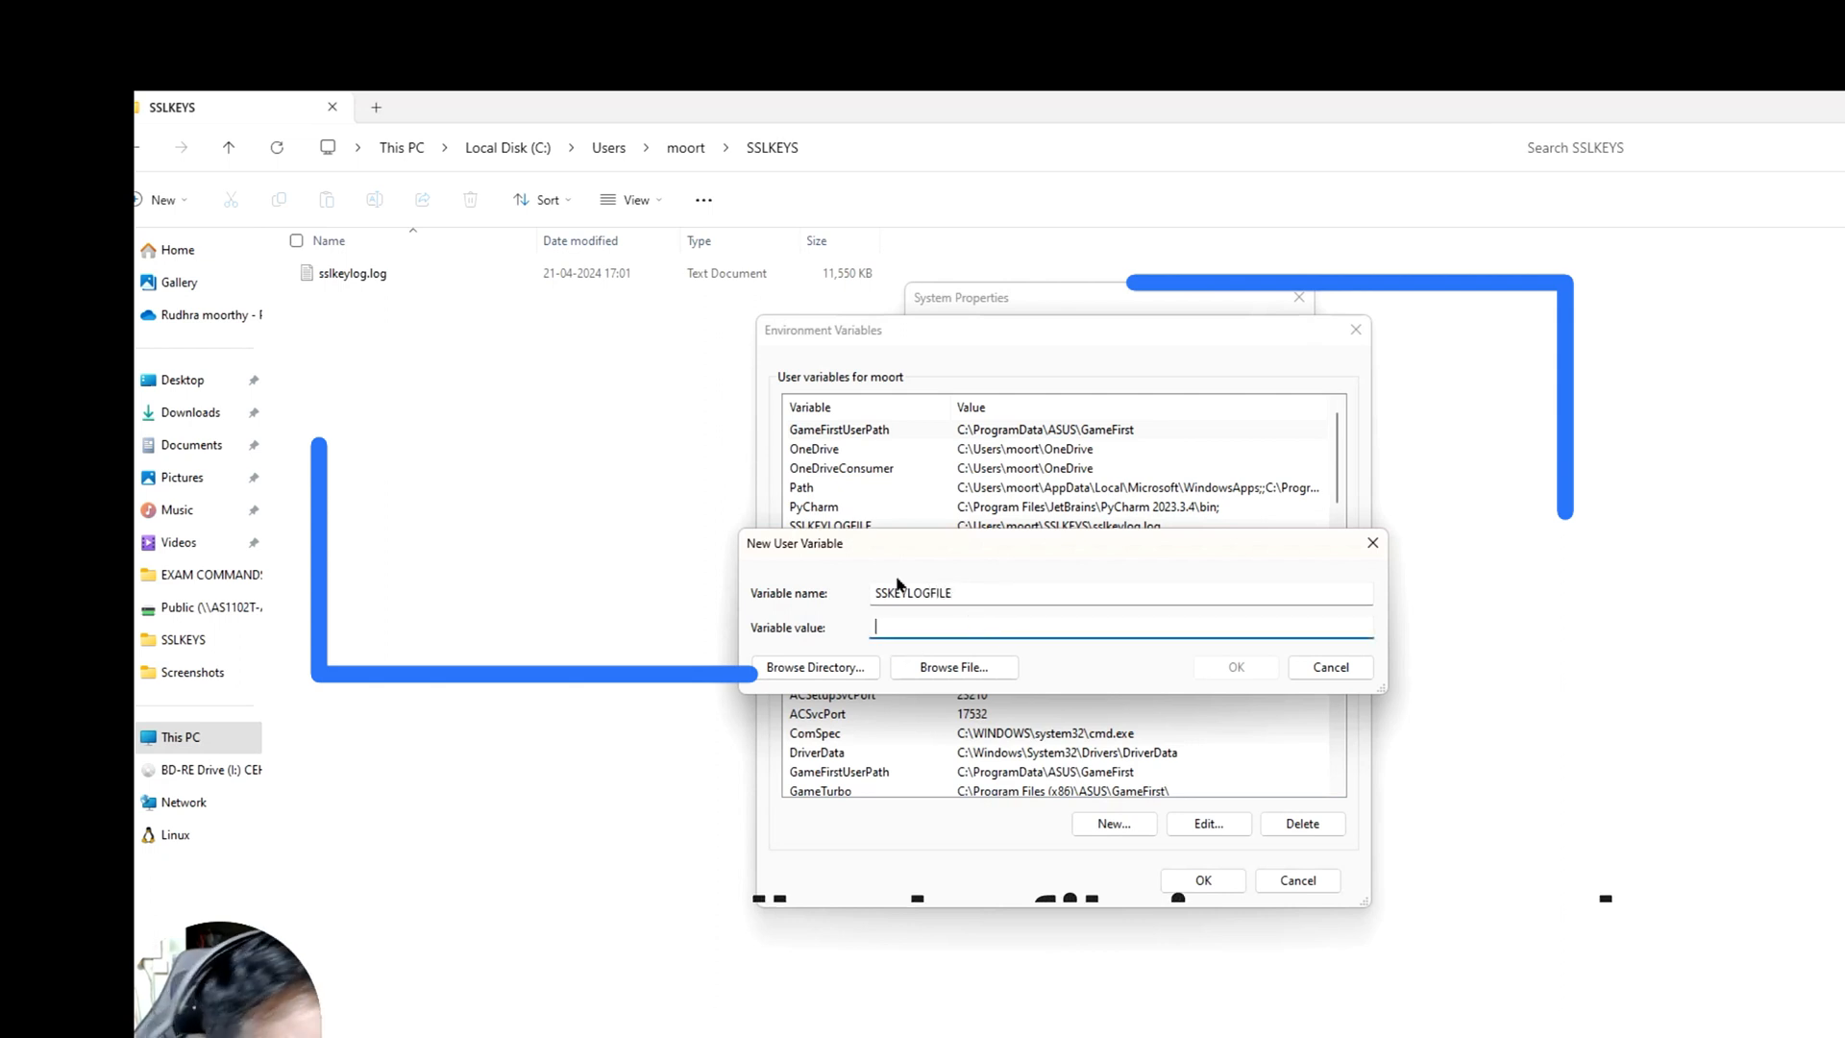
{"action": "left_click", "coordinate": [833, 146]}
{"action": "key", "text": "ctrl+c"}
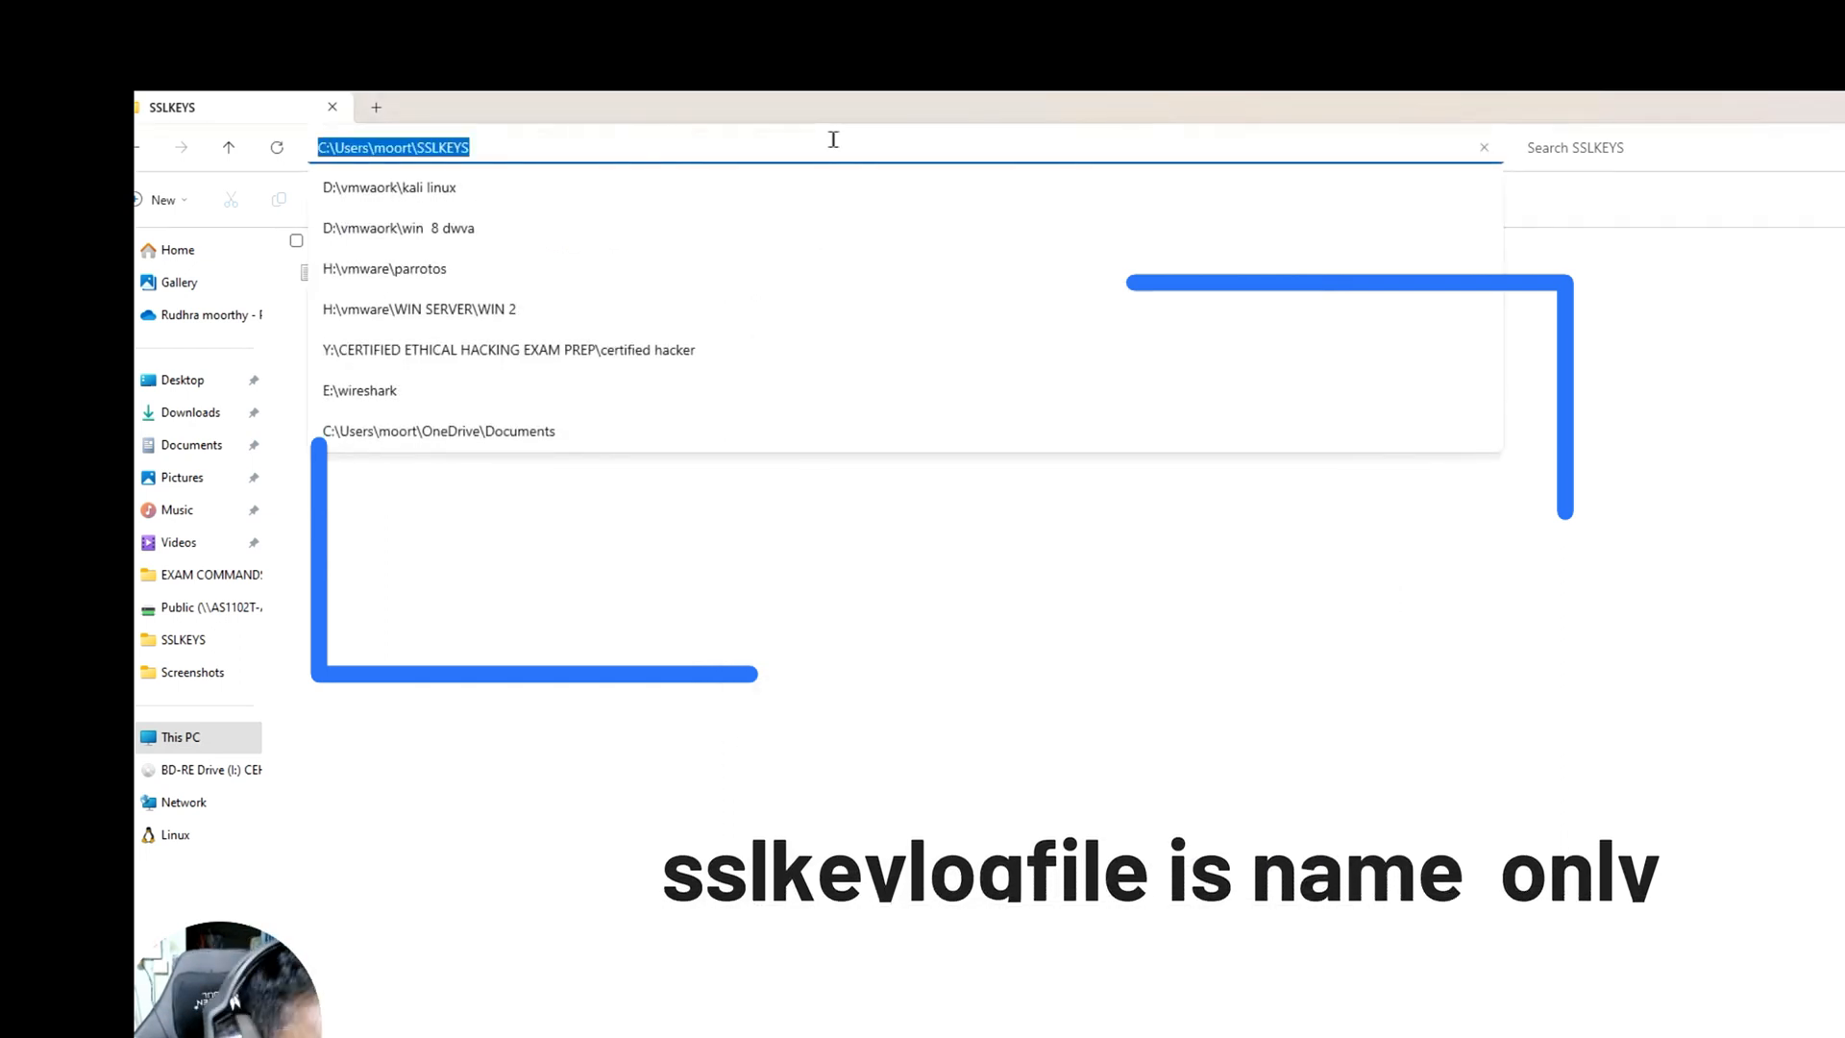
{"action": "key", "text": "alt+Tab"}
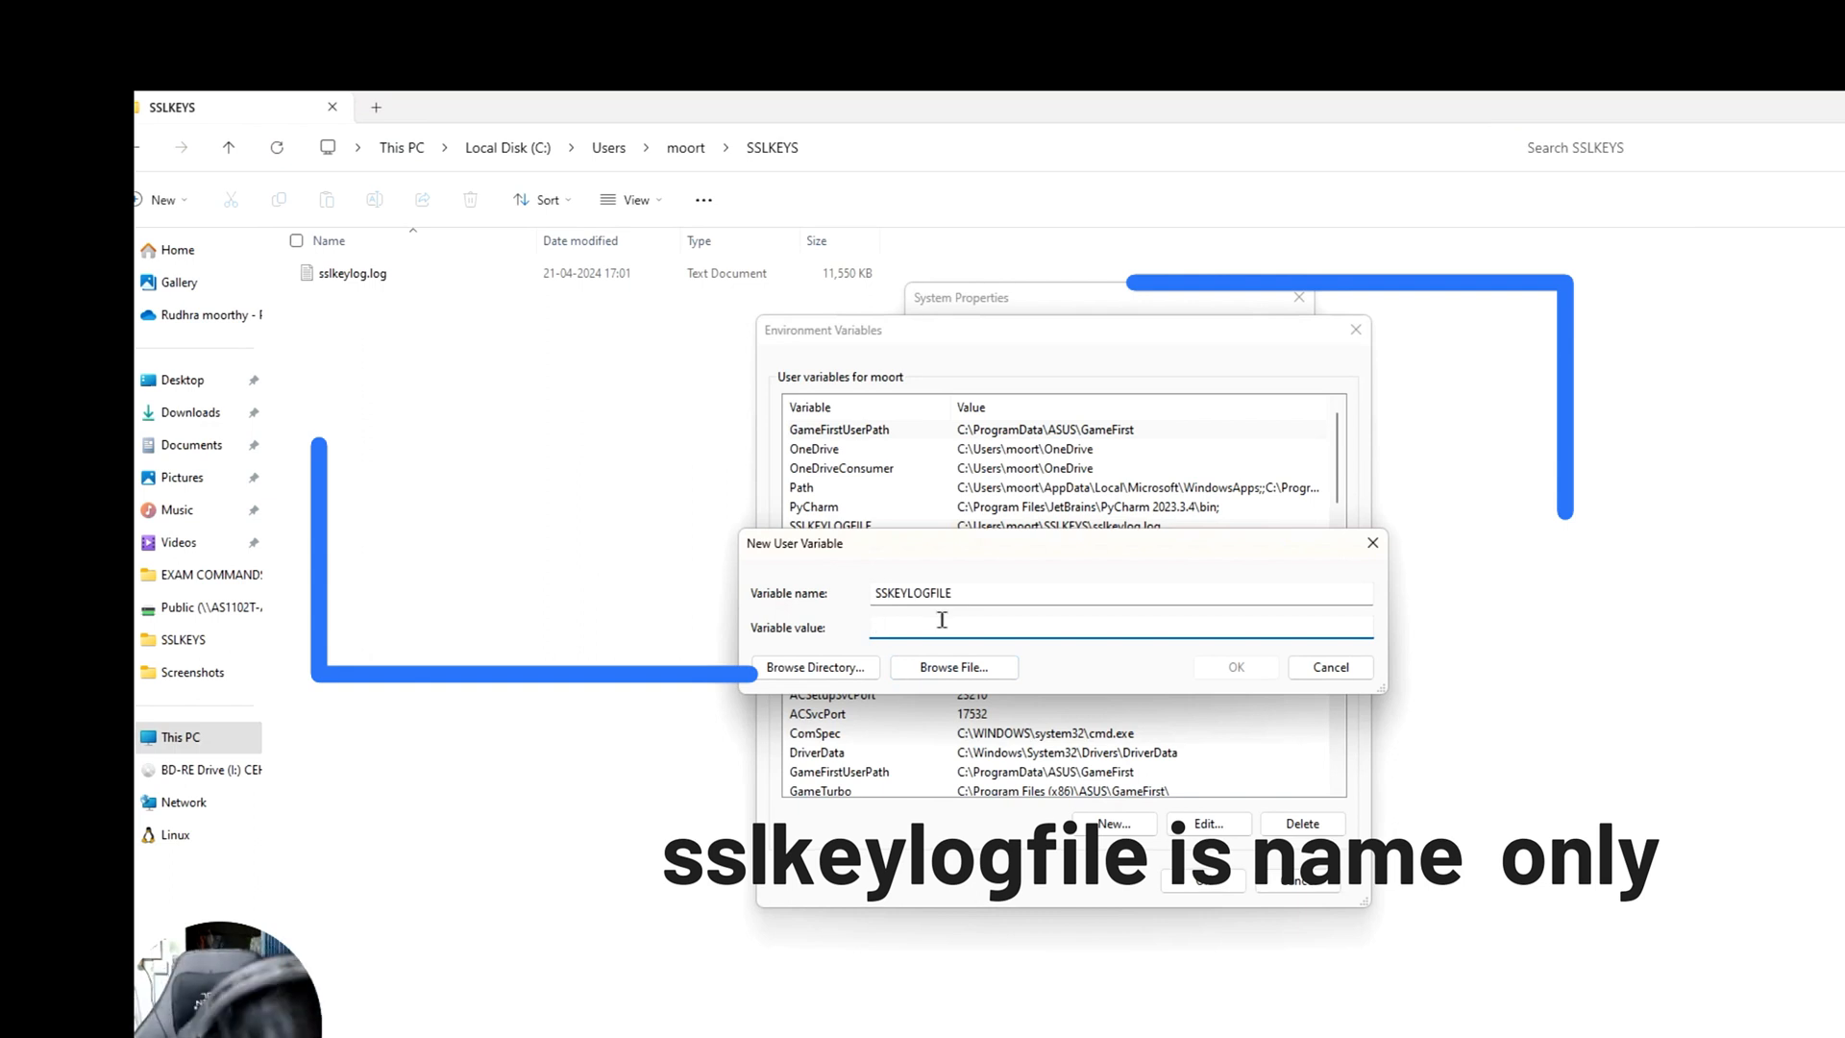
{"action": "key", "text": "ctrl+v"}
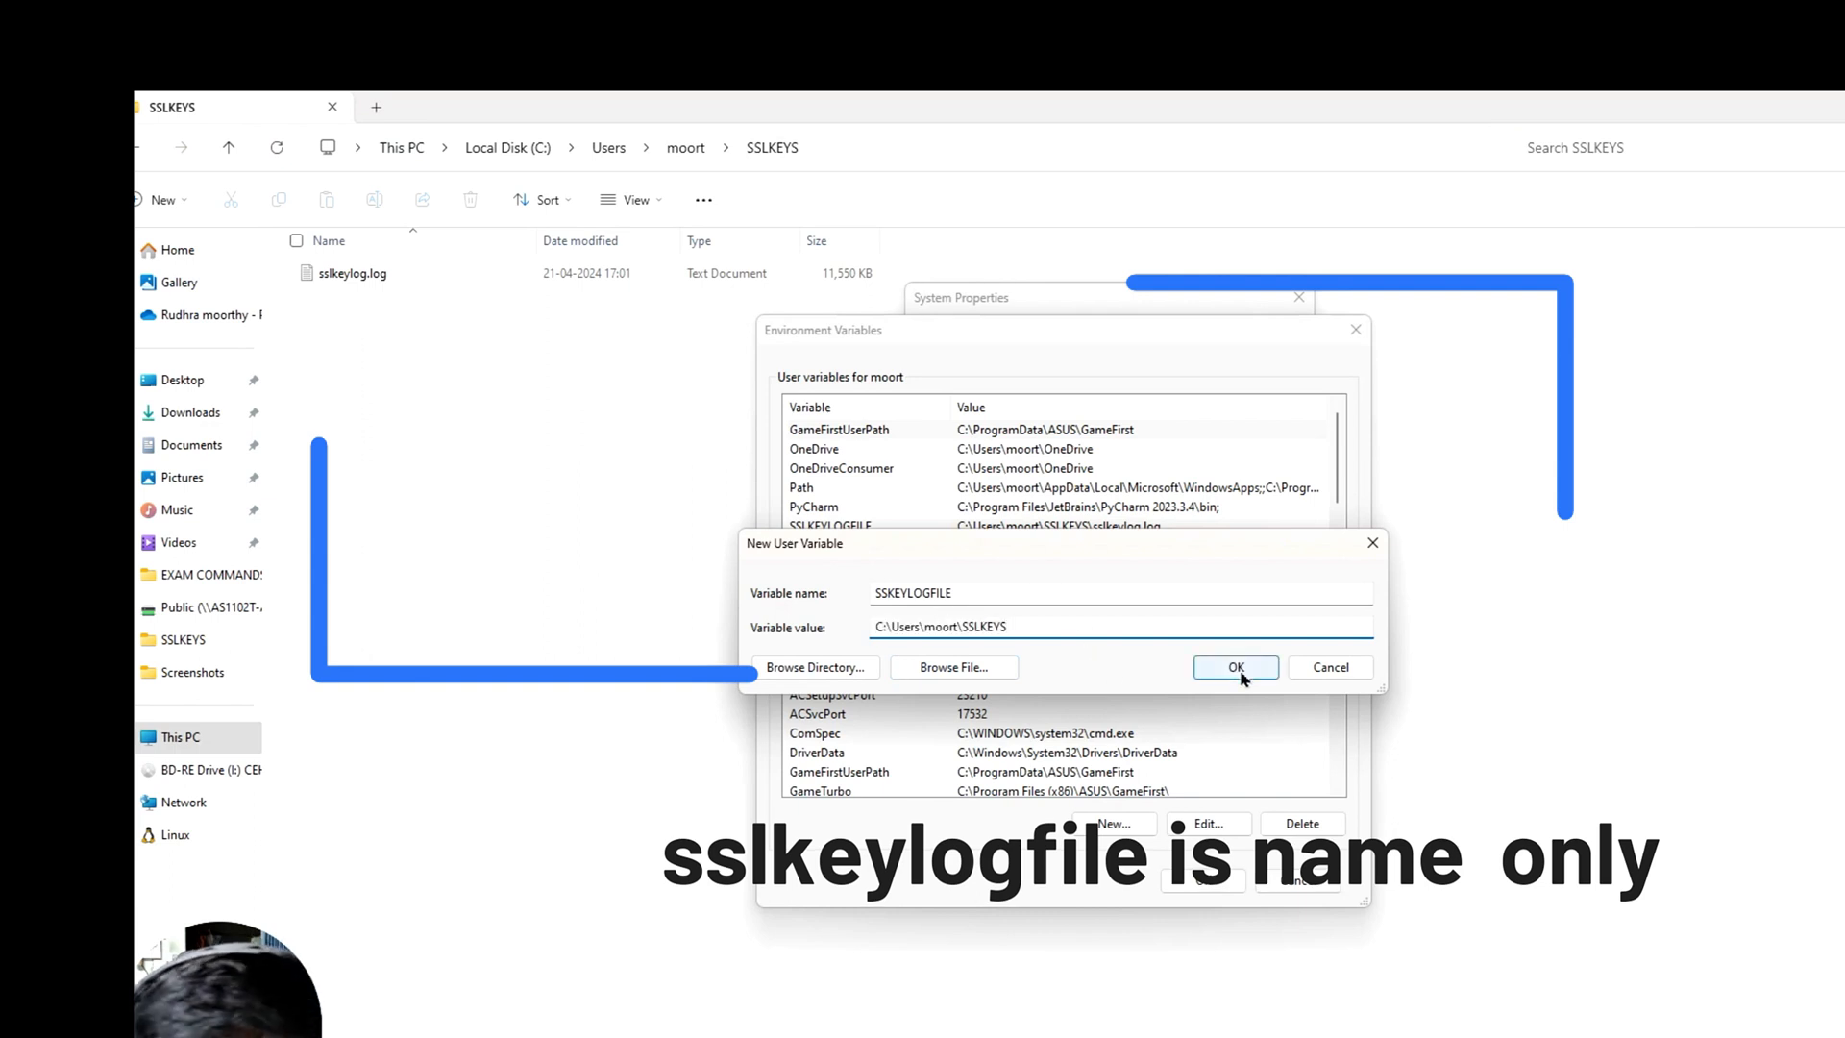
{"action": "left_click", "coordinate": [1371, 545]}
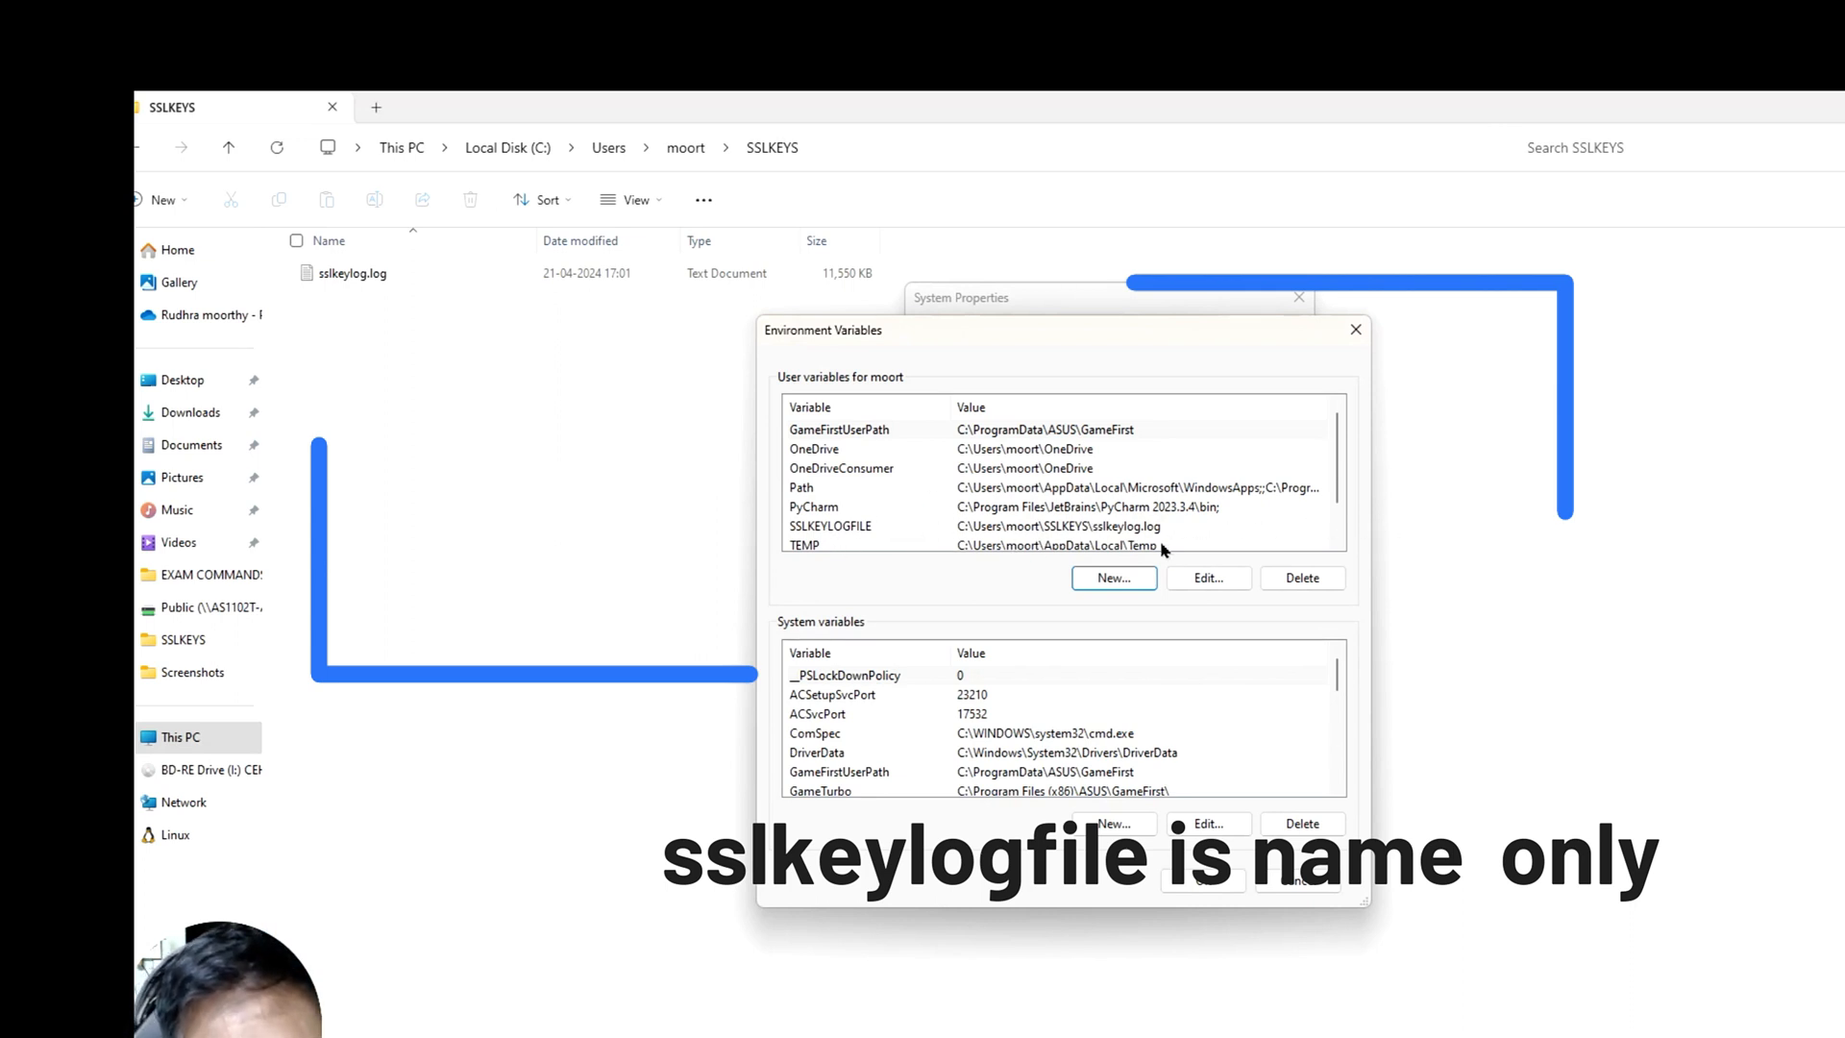
- Accept and close the Environment Variables and System Properties dialogs and switch to Wireshark
{"action": "left_click", "coordinate": [1192, 882]}
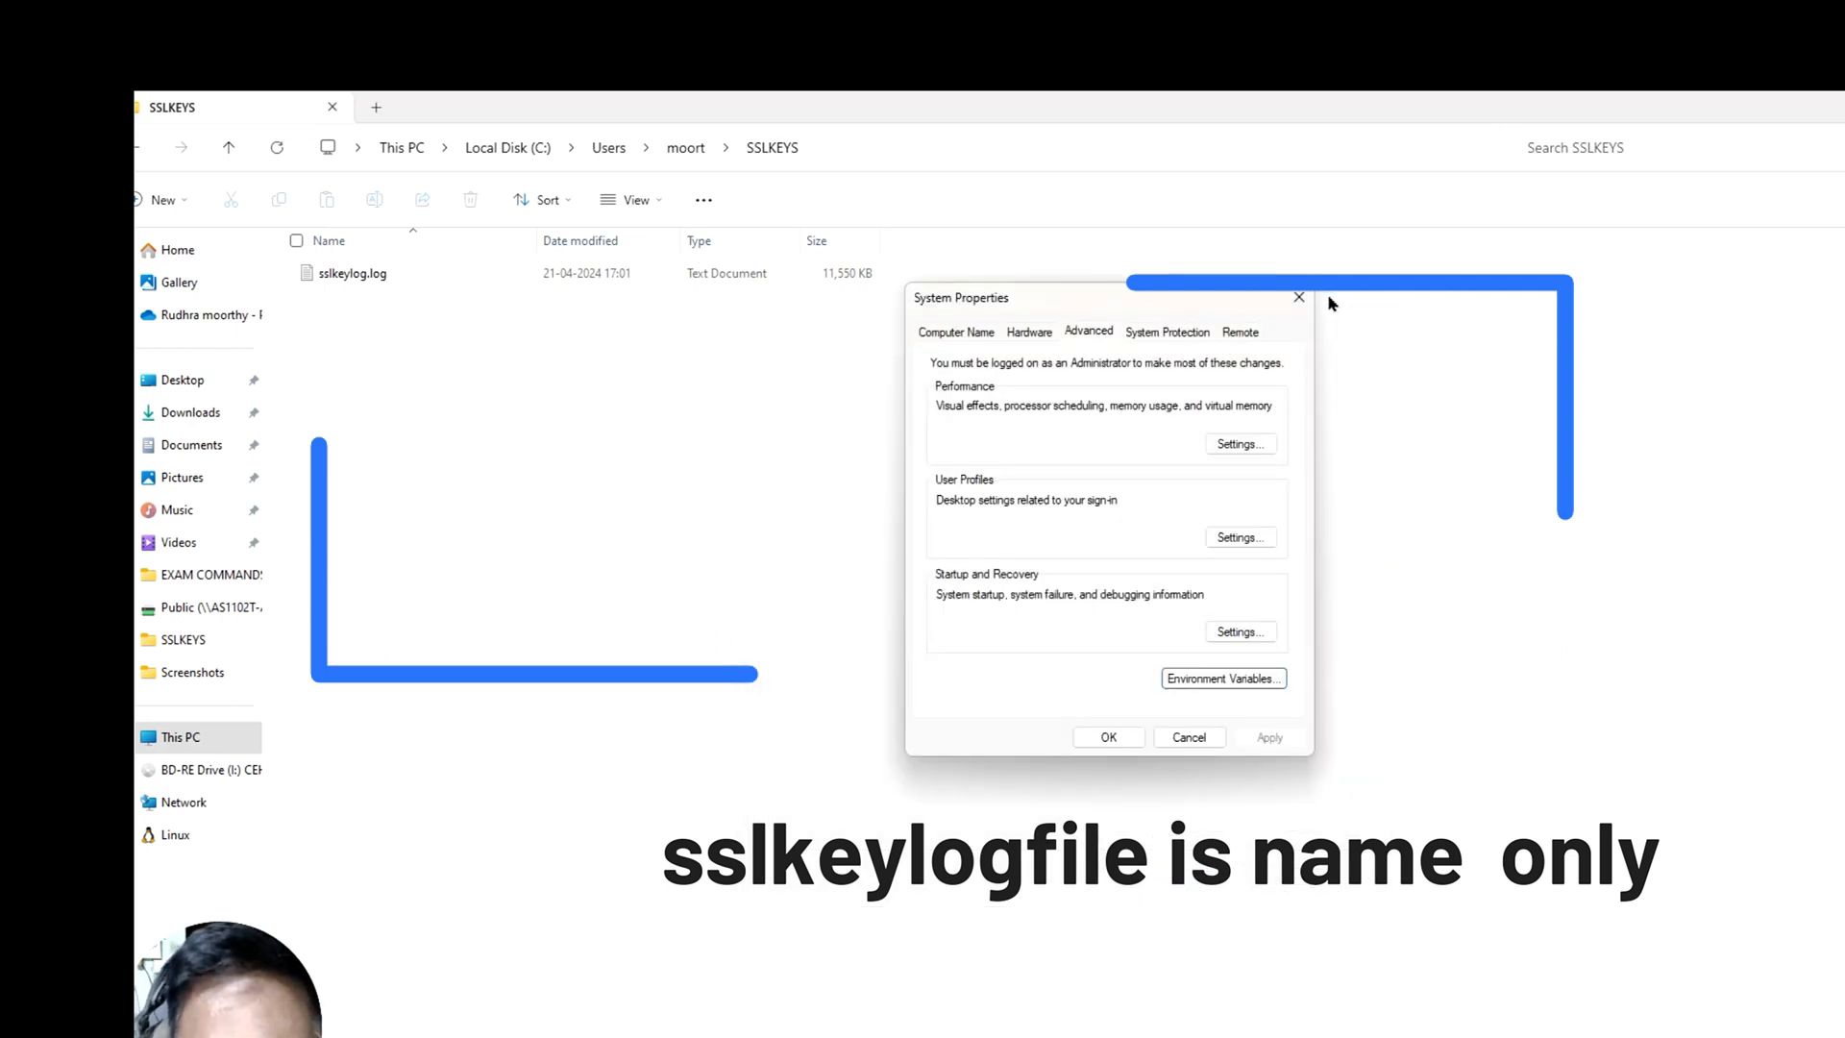
{"action": "left_click", "coordinate": [1105, 738]}
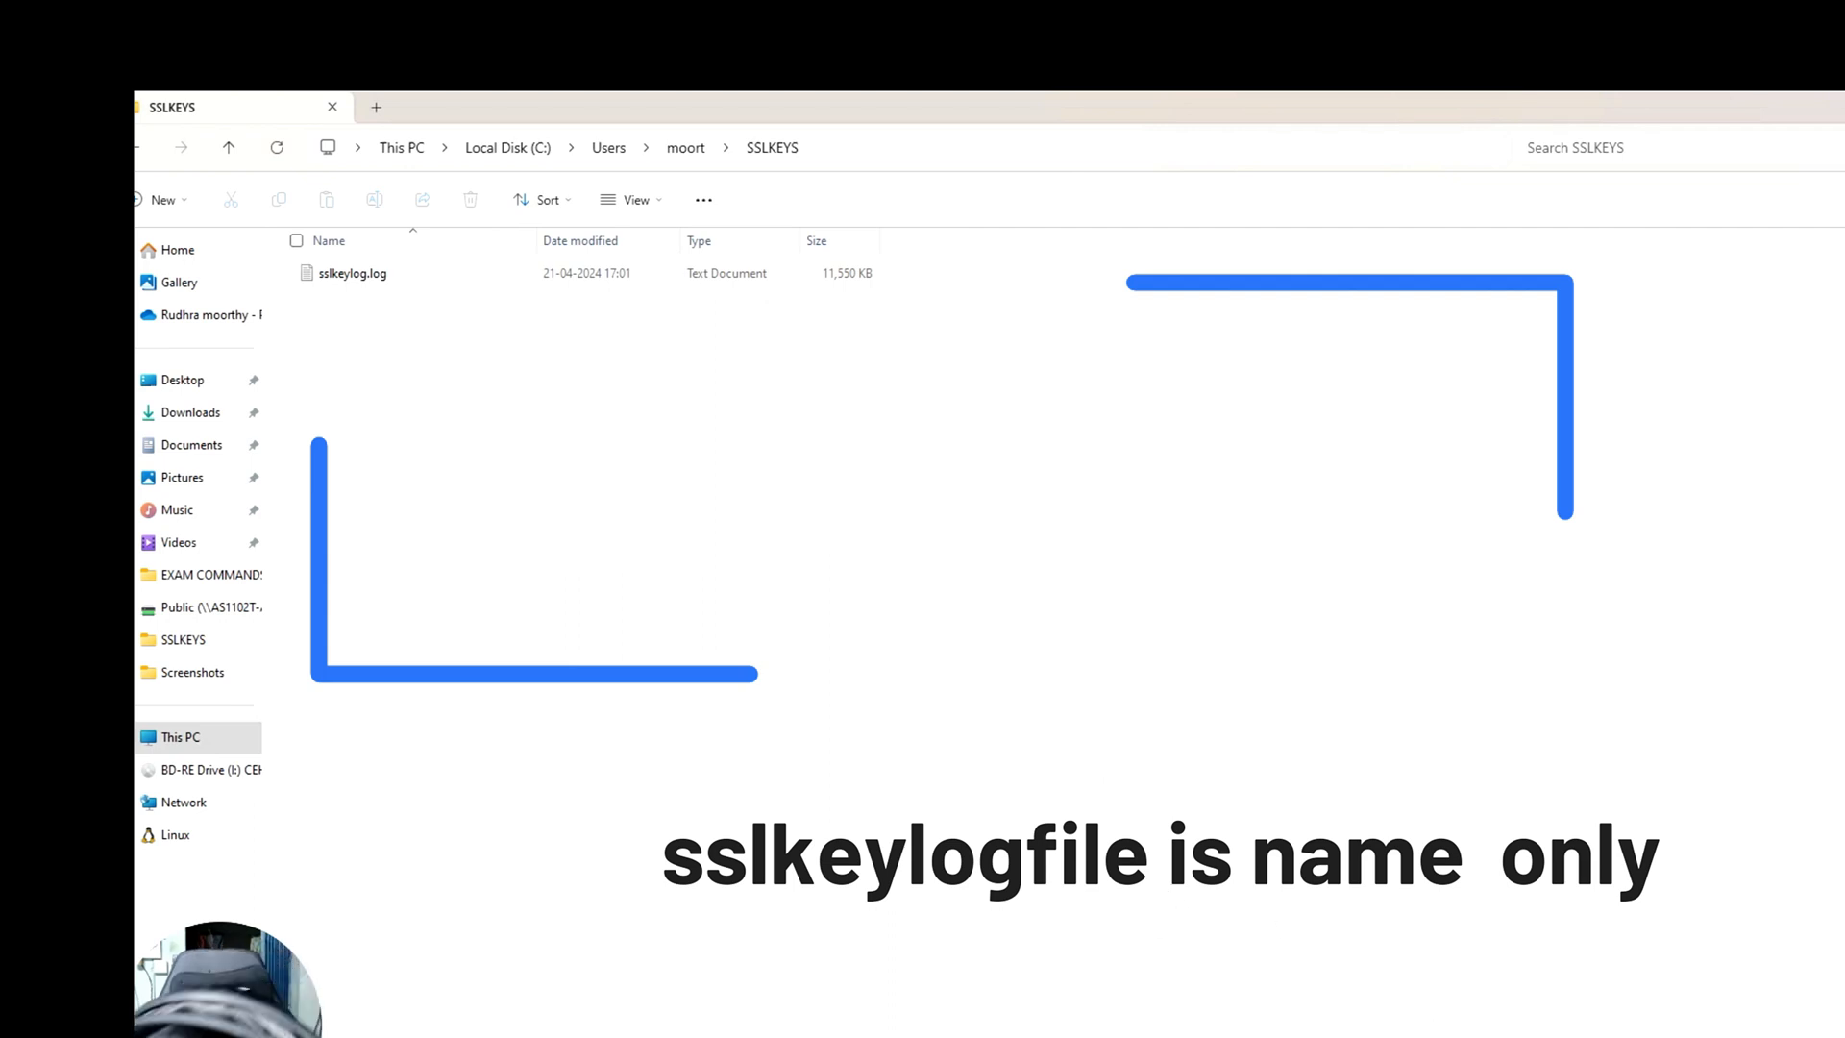
{"action": "left_click", "coordinate": [1460, 1036]}
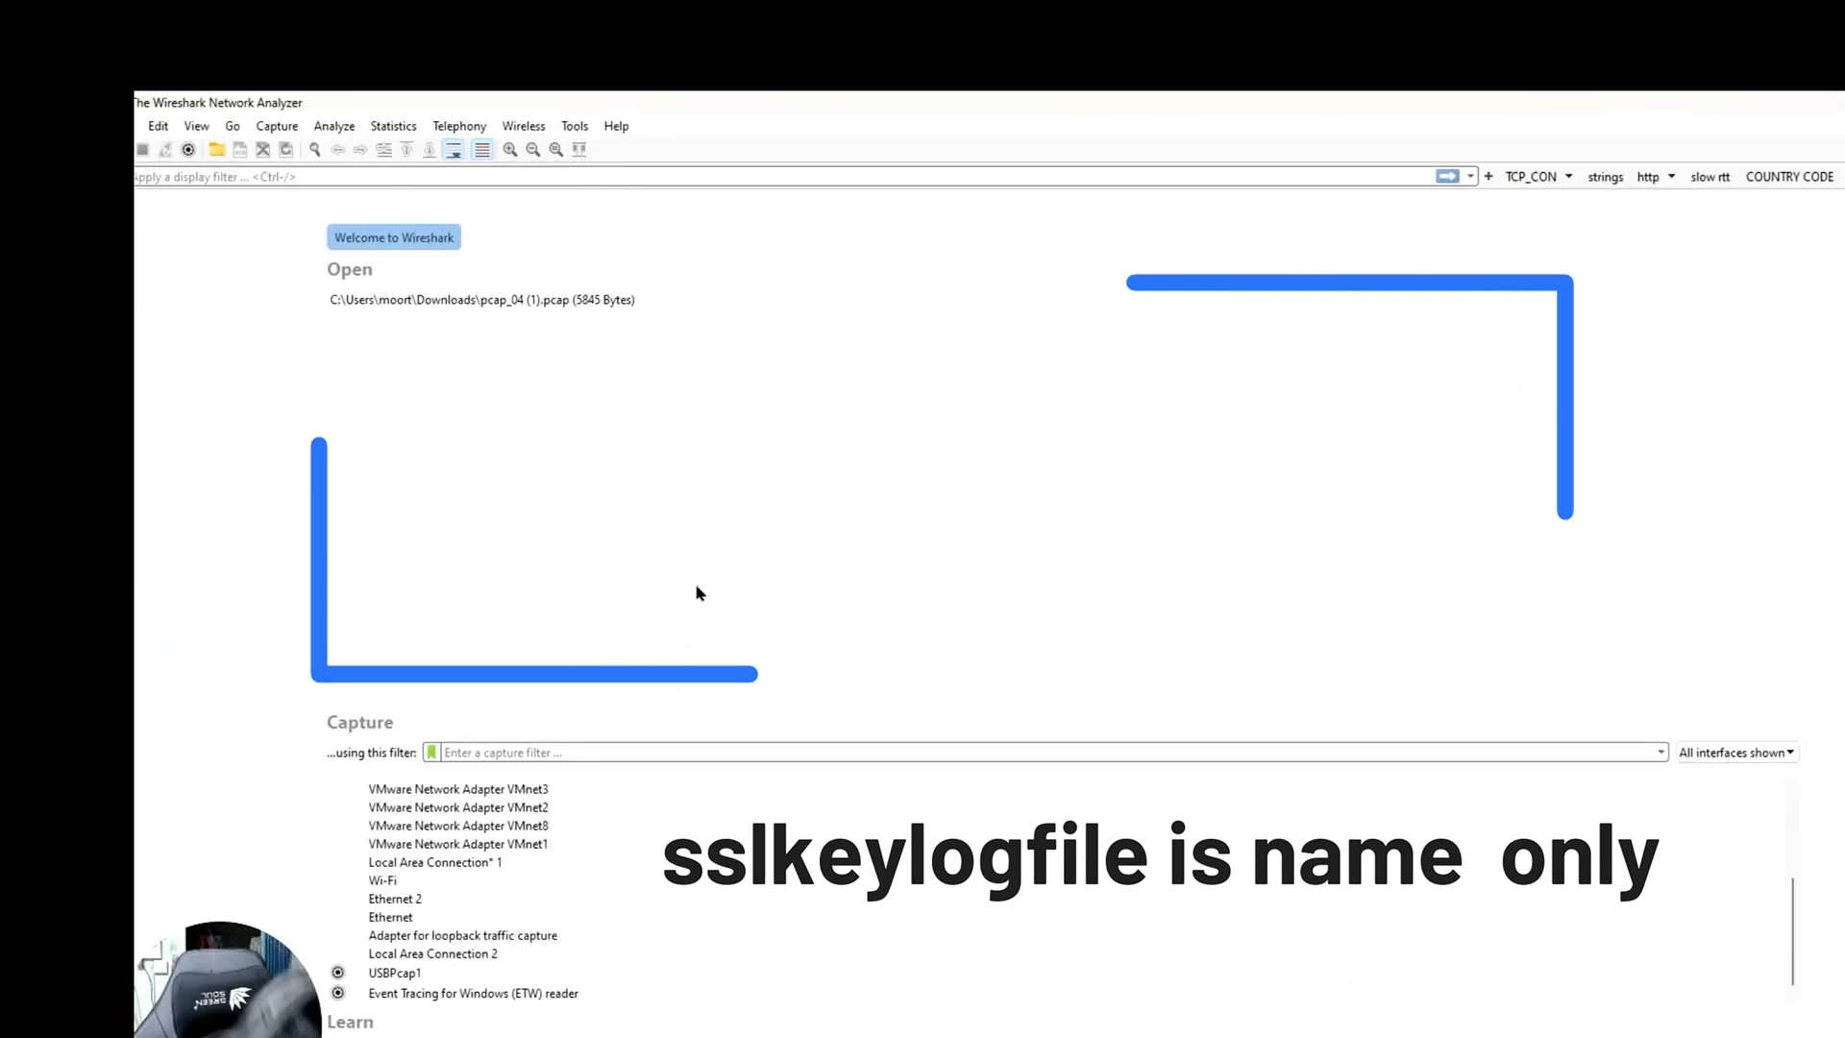
- Open the Wireshark preferences and display the TLS protocol settings
{"action": "left_click", "coordinate": [158, 128]}
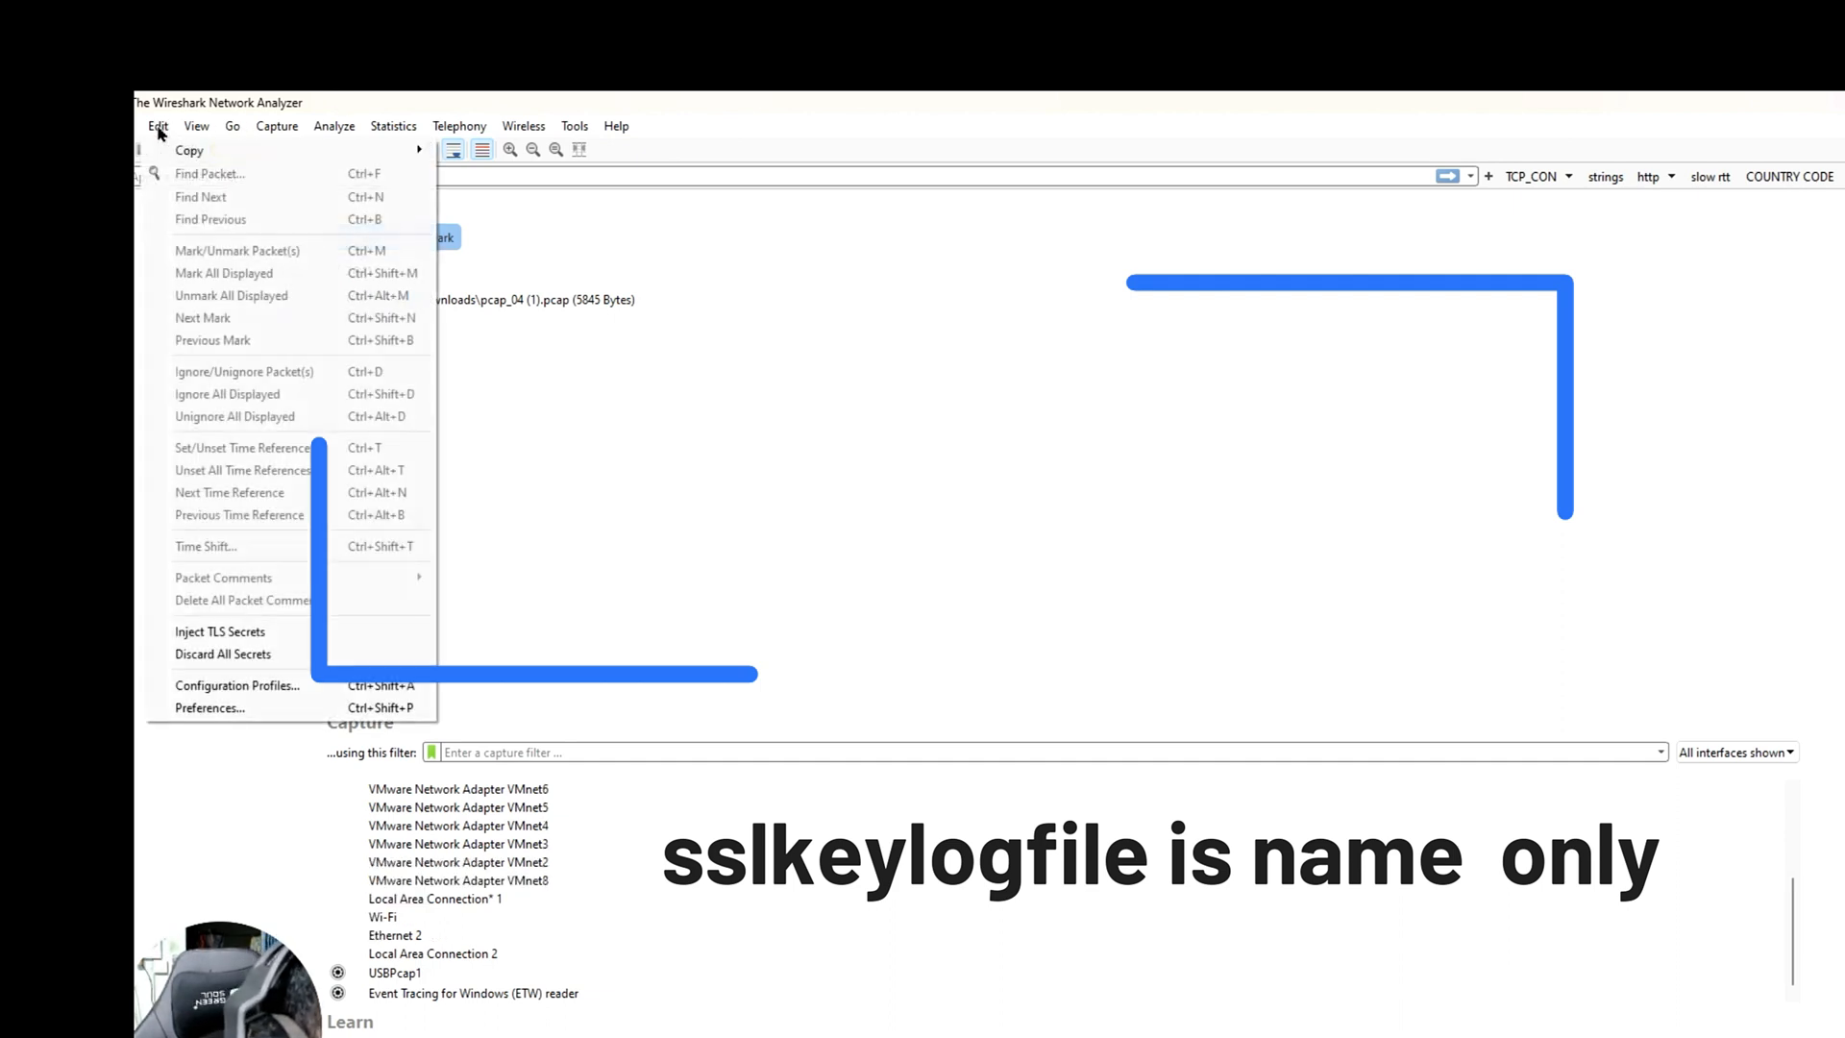
{"action": "left_click", "coordinate": [252, 708]}
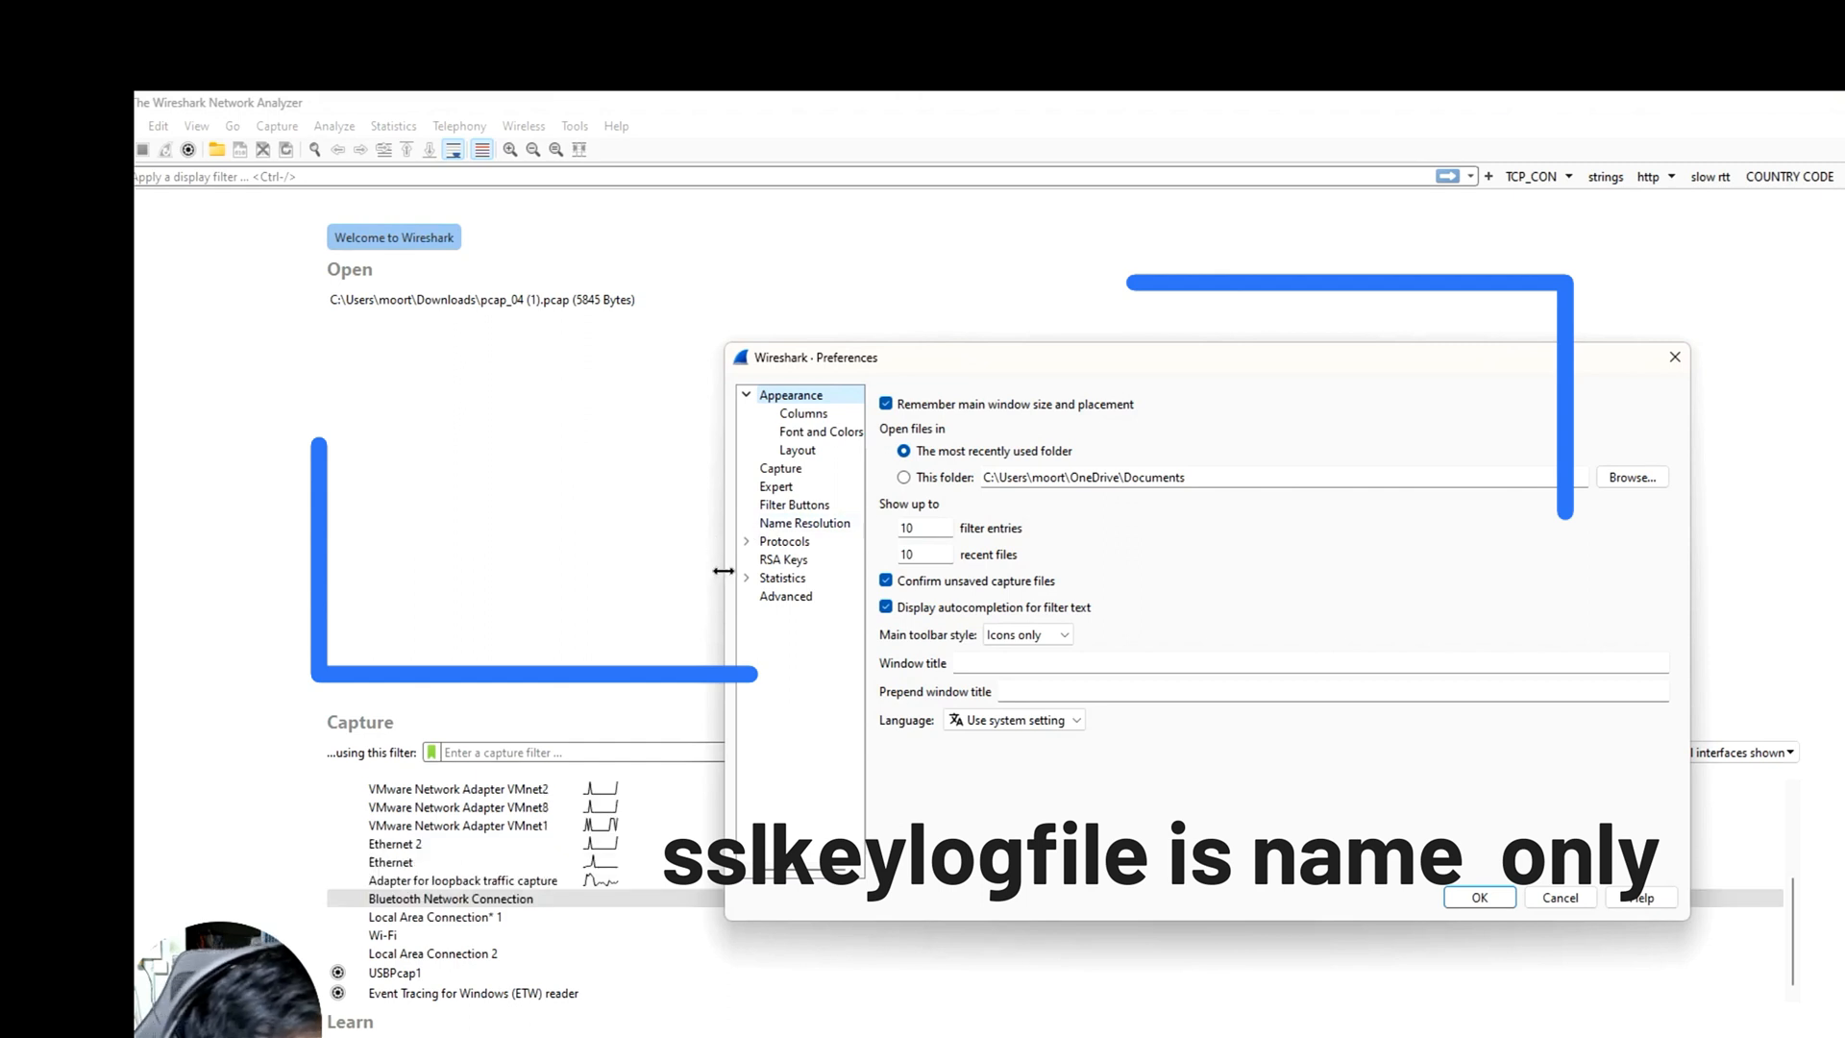
{"action": "left_click", "coordinate": [743, 541]}
{"action": "scroll", "coordinate": [825, 625], "scroll_direction": "down", "scroll_amount": 3}
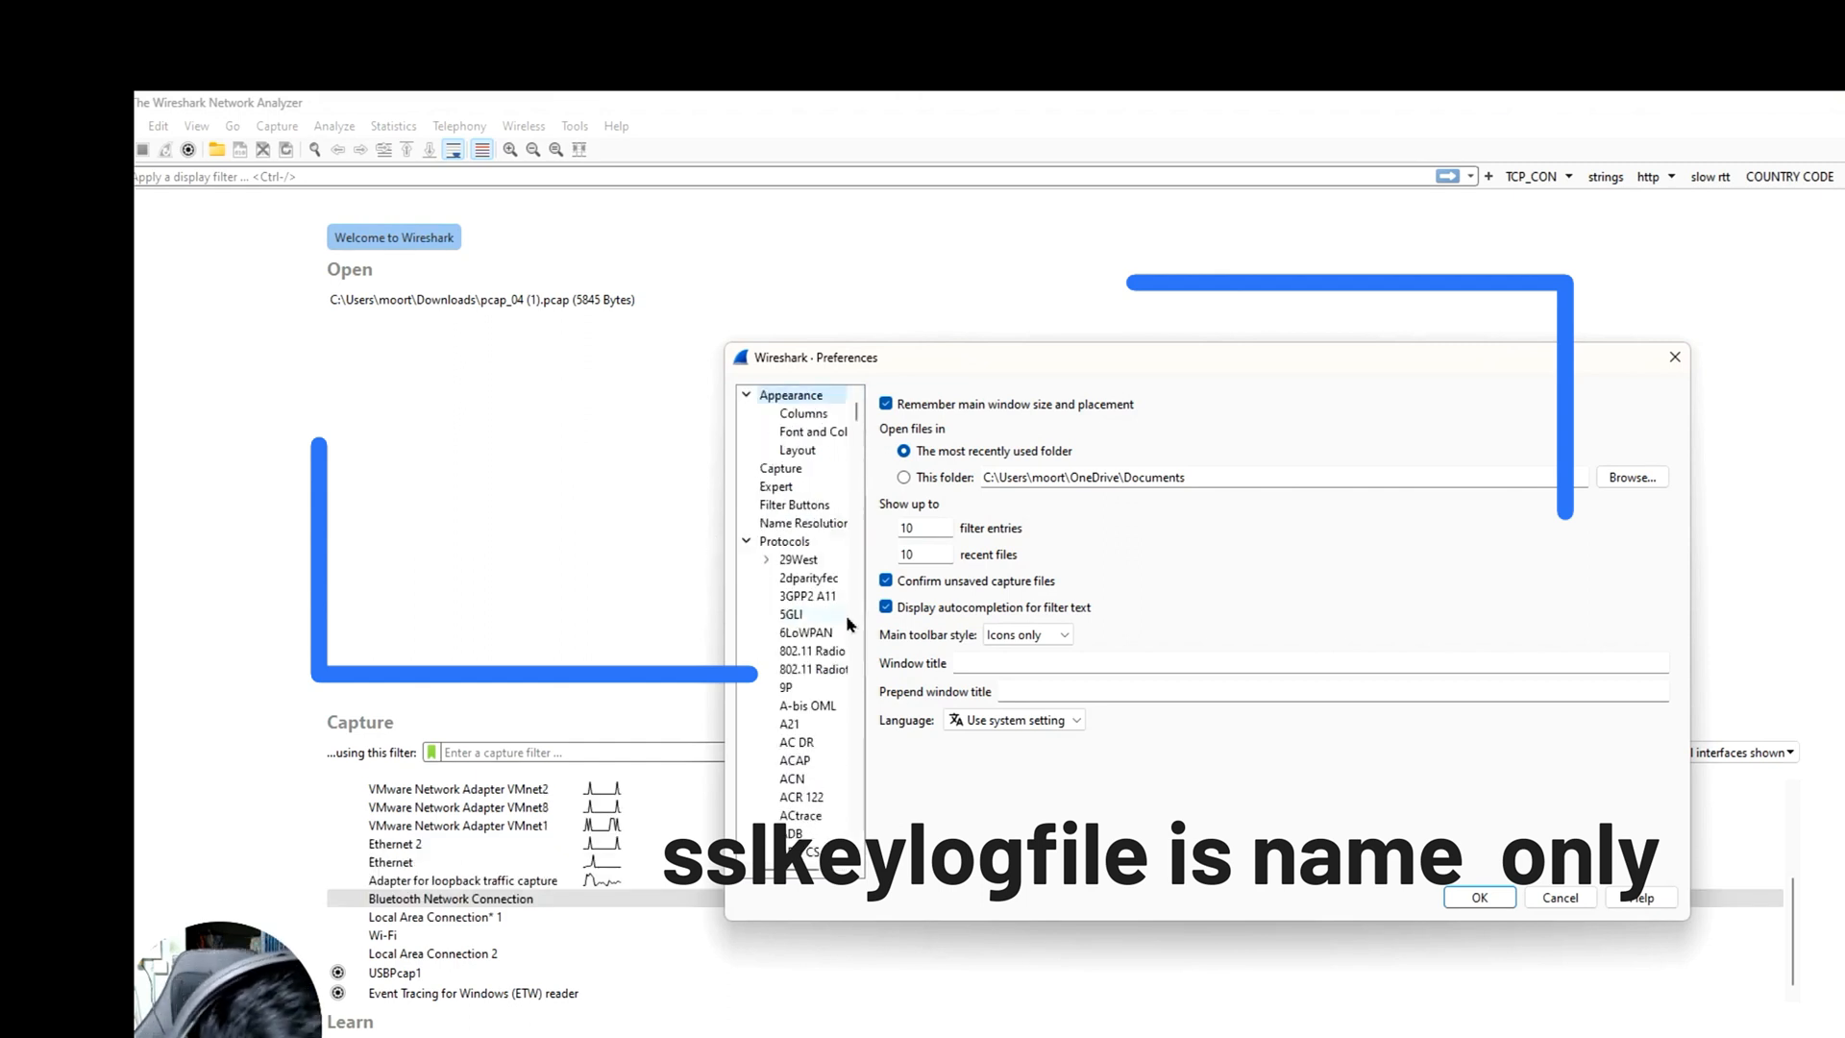
{"action": "scroll", "coordinate": [824, 624], "scroll_direction": "down", "scroll_amount": 10}
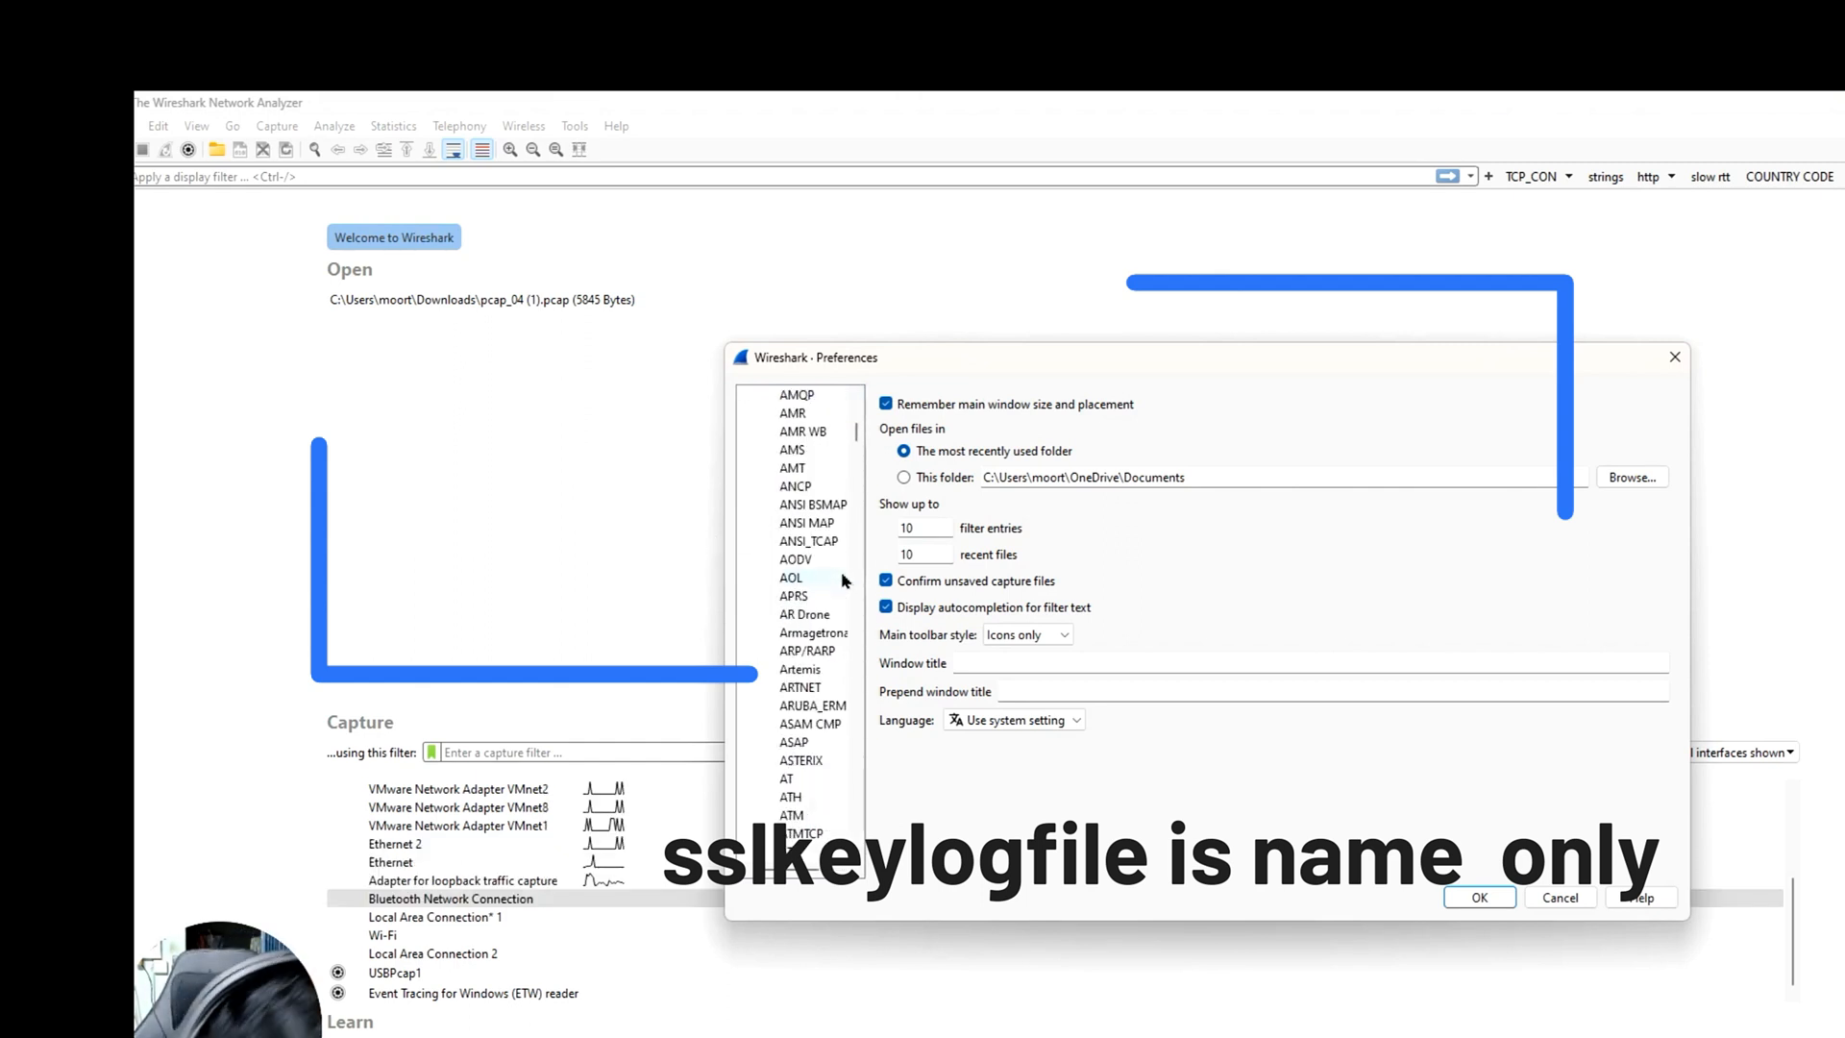
{"action": "scroll", "coordinate": [841, 579], "scroll_direction": "down", "scroll_amount": 7}
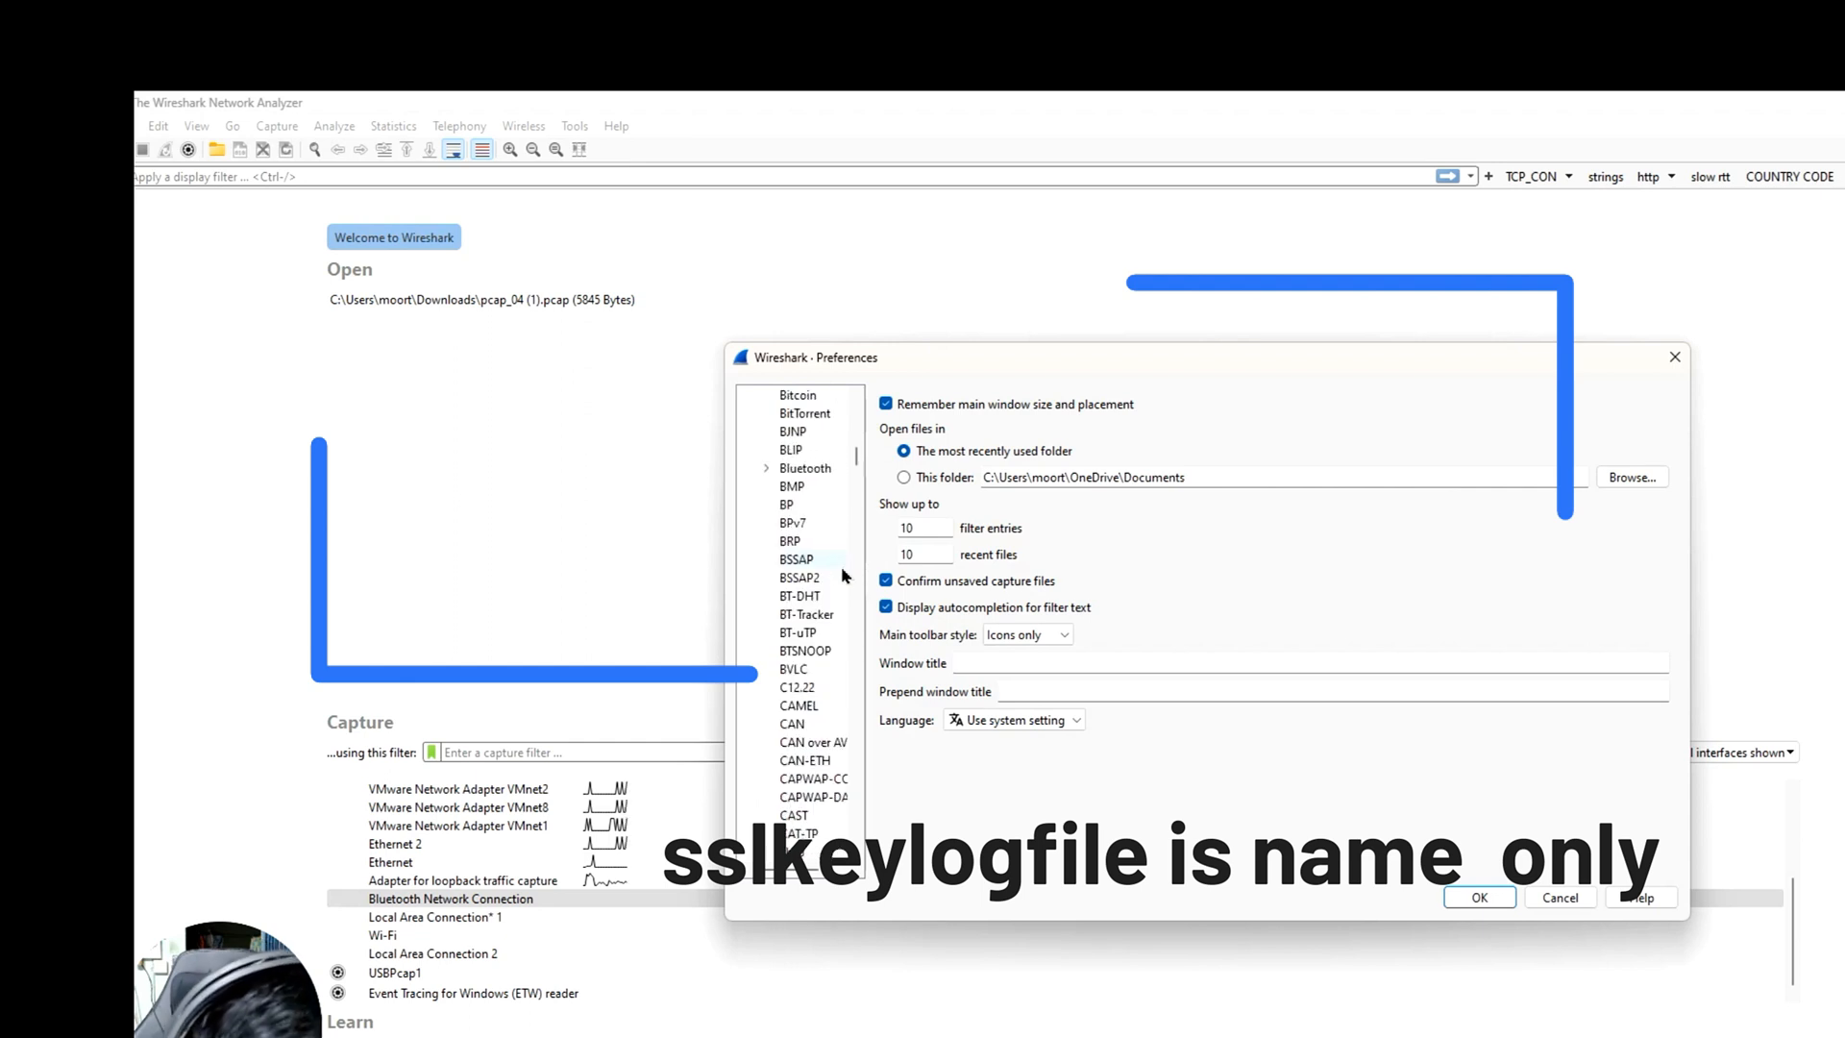
{"action": "scroll", "coordinate": [817, 580], "scroll_direction": "up", "scroll_amount": 1}
{"action": "left_click", "coordinate": [795, 507]}
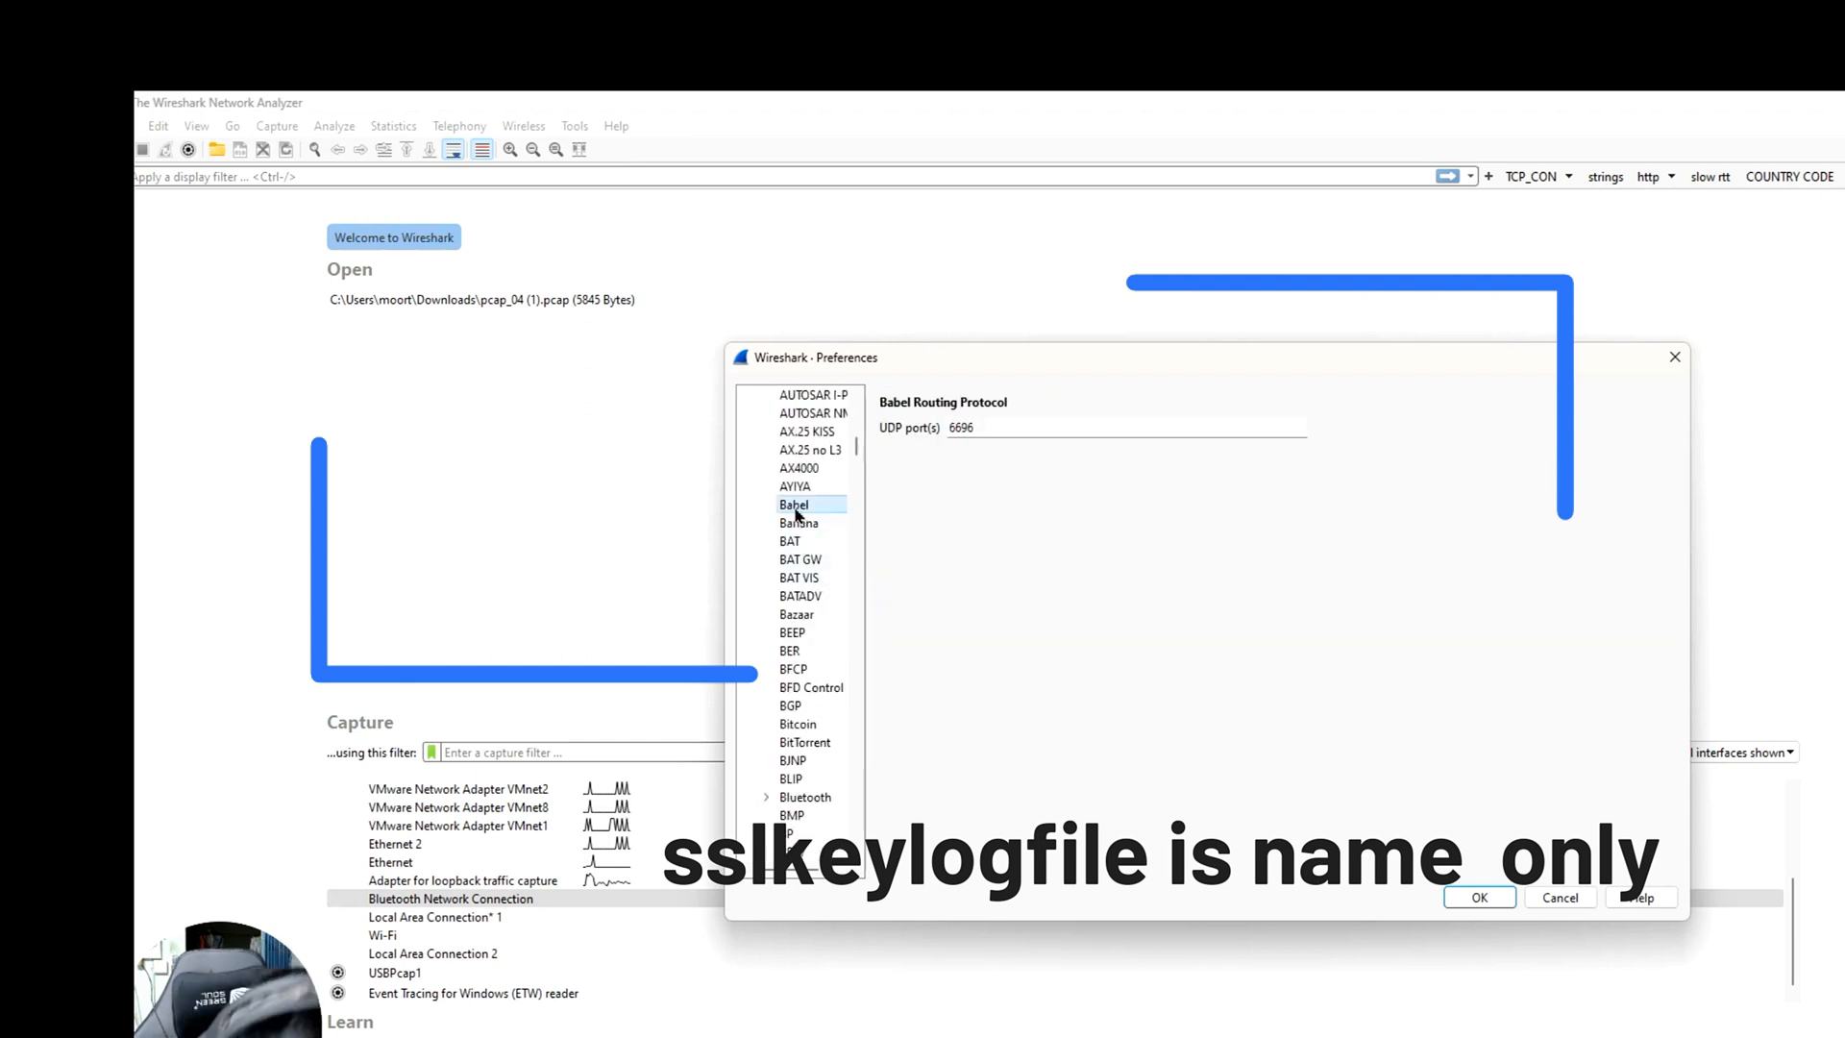
{"action": "key", "text": "t"}
{"action": "scroll", "coordinate": [796, 514], "scroll_direction": "down", "scroll_amount": 8}
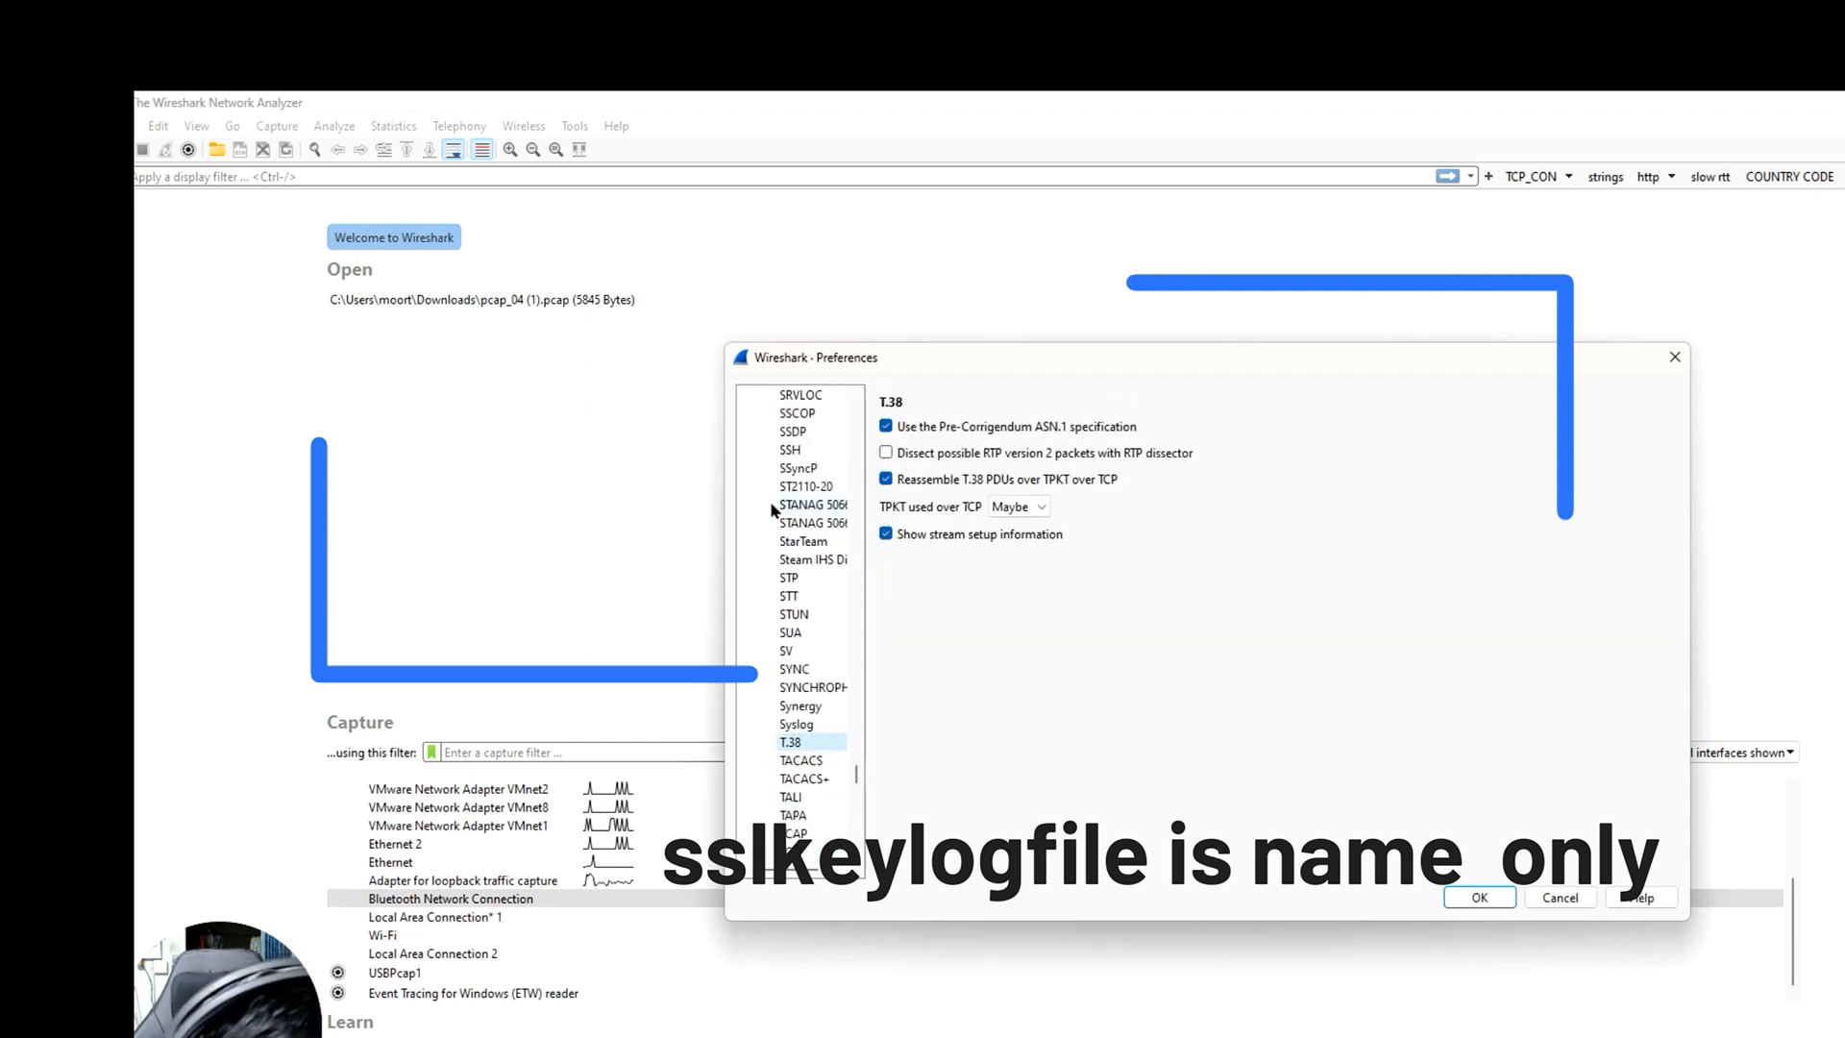
{"action": "scroll", "coordinate": [799, 618], "scroll_direction": "down", "scroll_amount": 2}
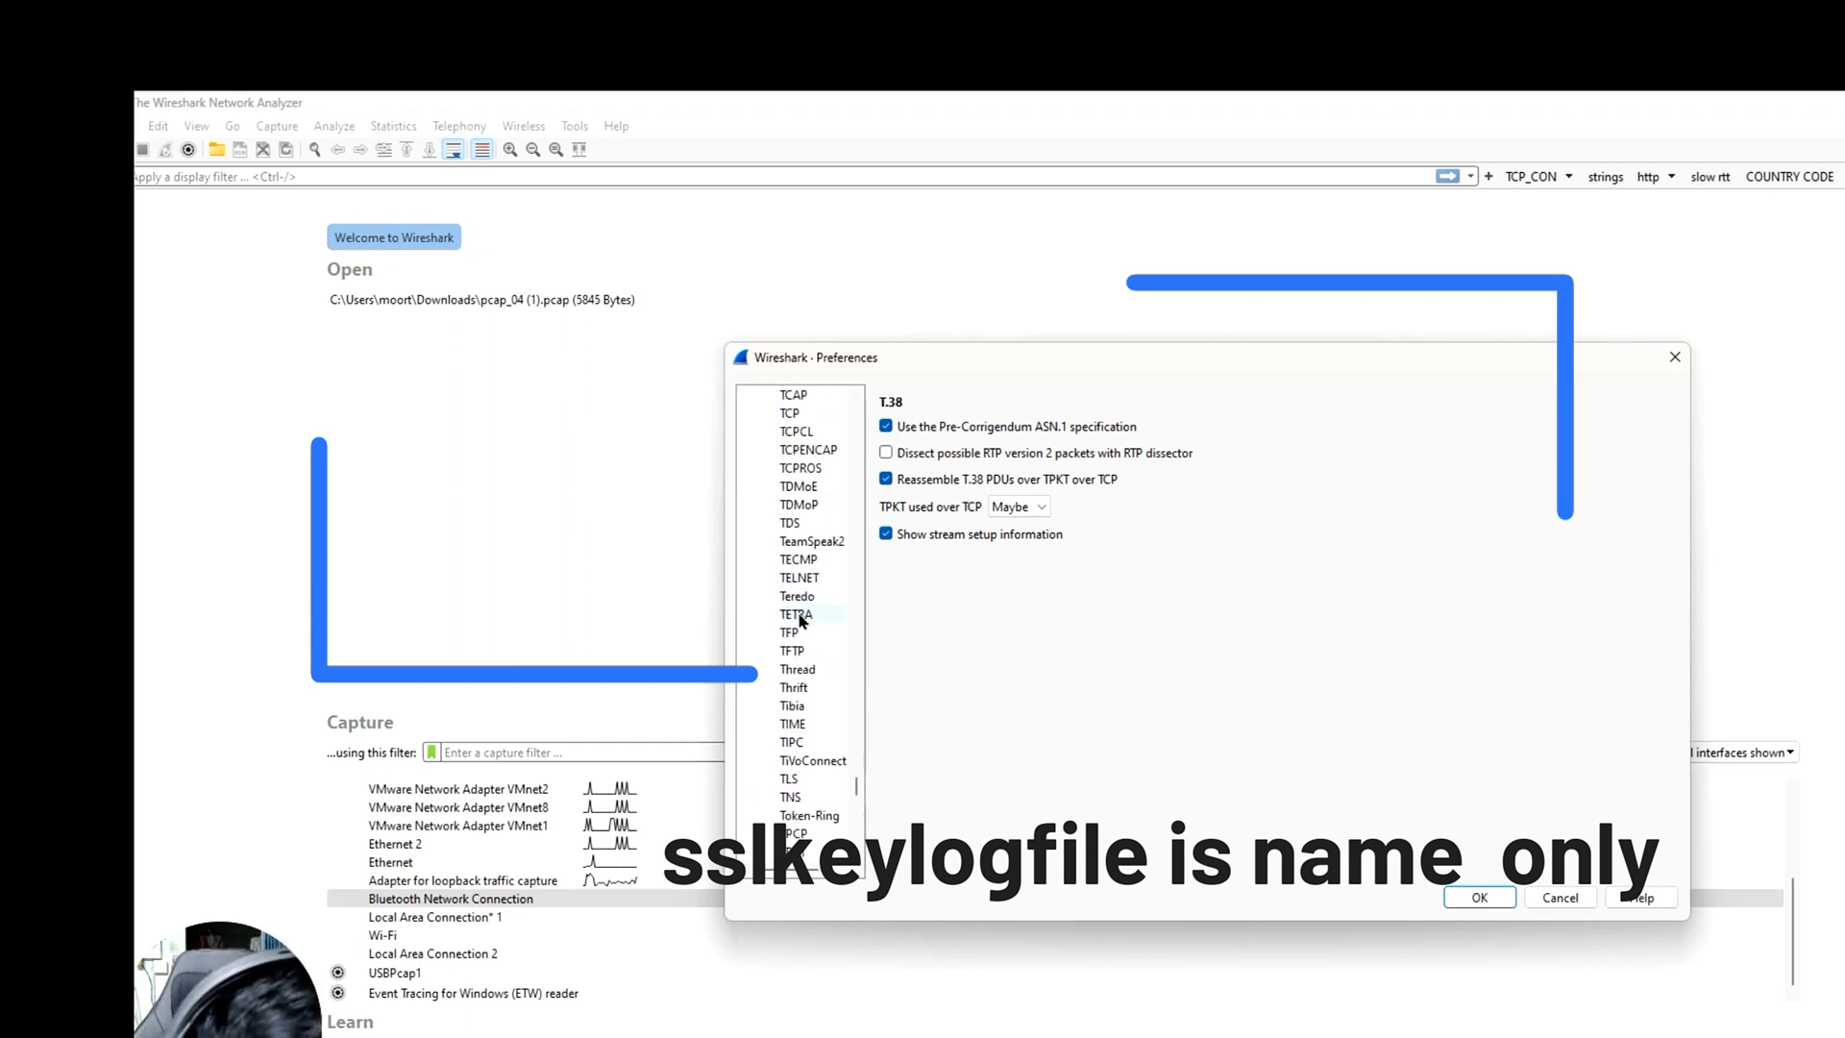
{"action": "scroll", "coordinate": [825, 567], "scroll_direction": "down", "scroll_amount": 3}
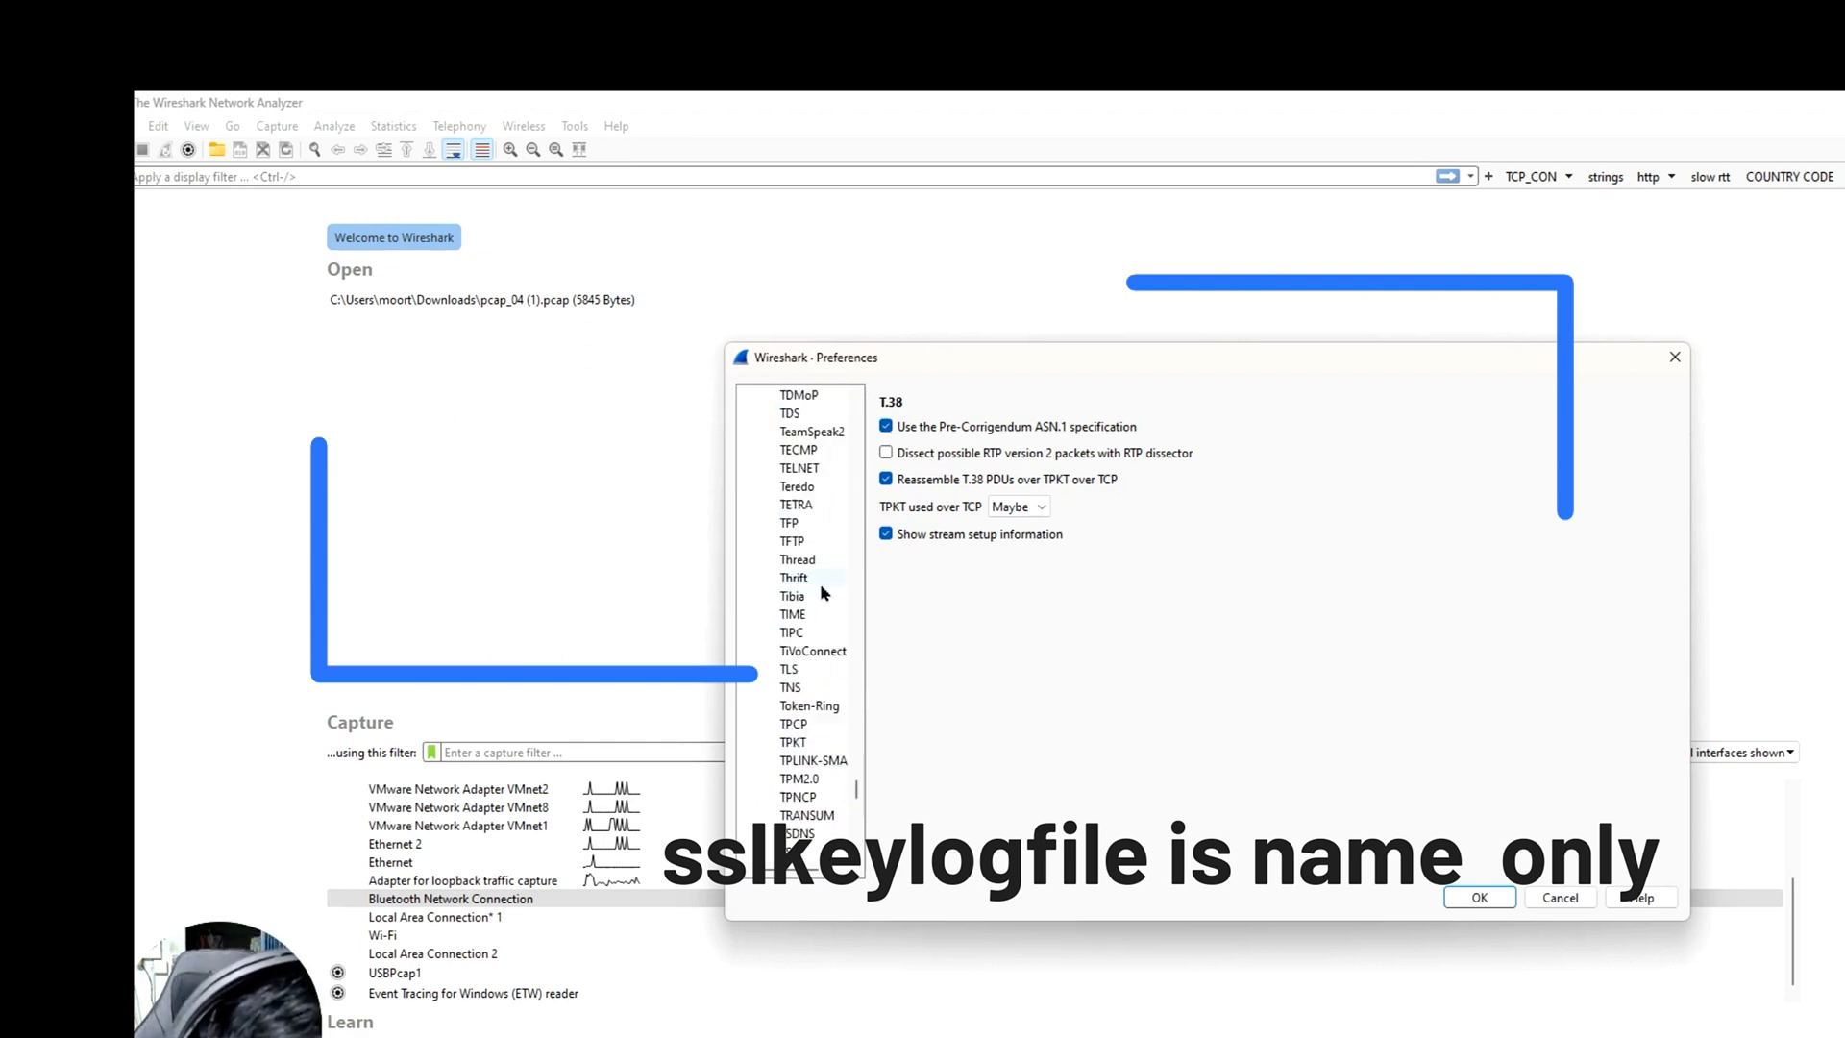
{"action": "left_click", "coordinate": [786, 616]}
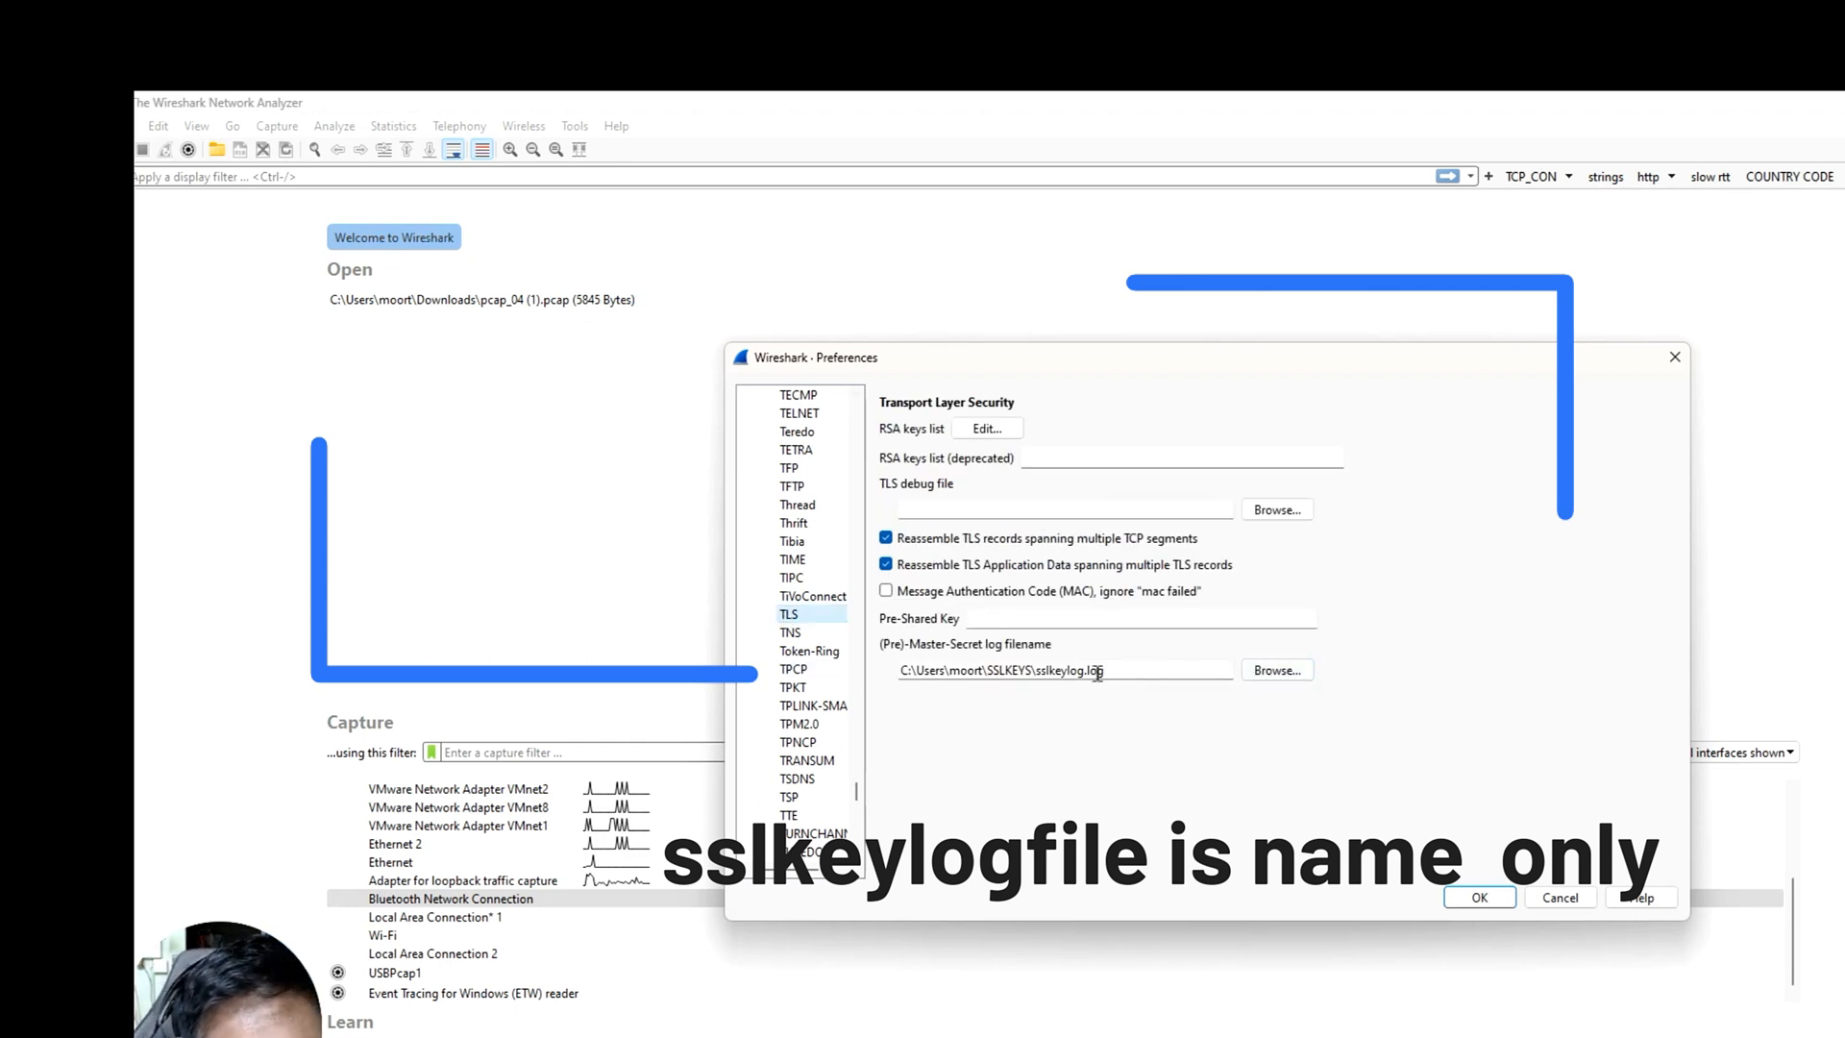
- Check the (Pre)-Master-Secret log filename in the TLS settings and accept the preferences
{"action": "left_click_drag", "start_coordinate": [1134, 669], "coordinate": [887, 661]}
{"action": "left_click", "coordinate": [1029, 717]}
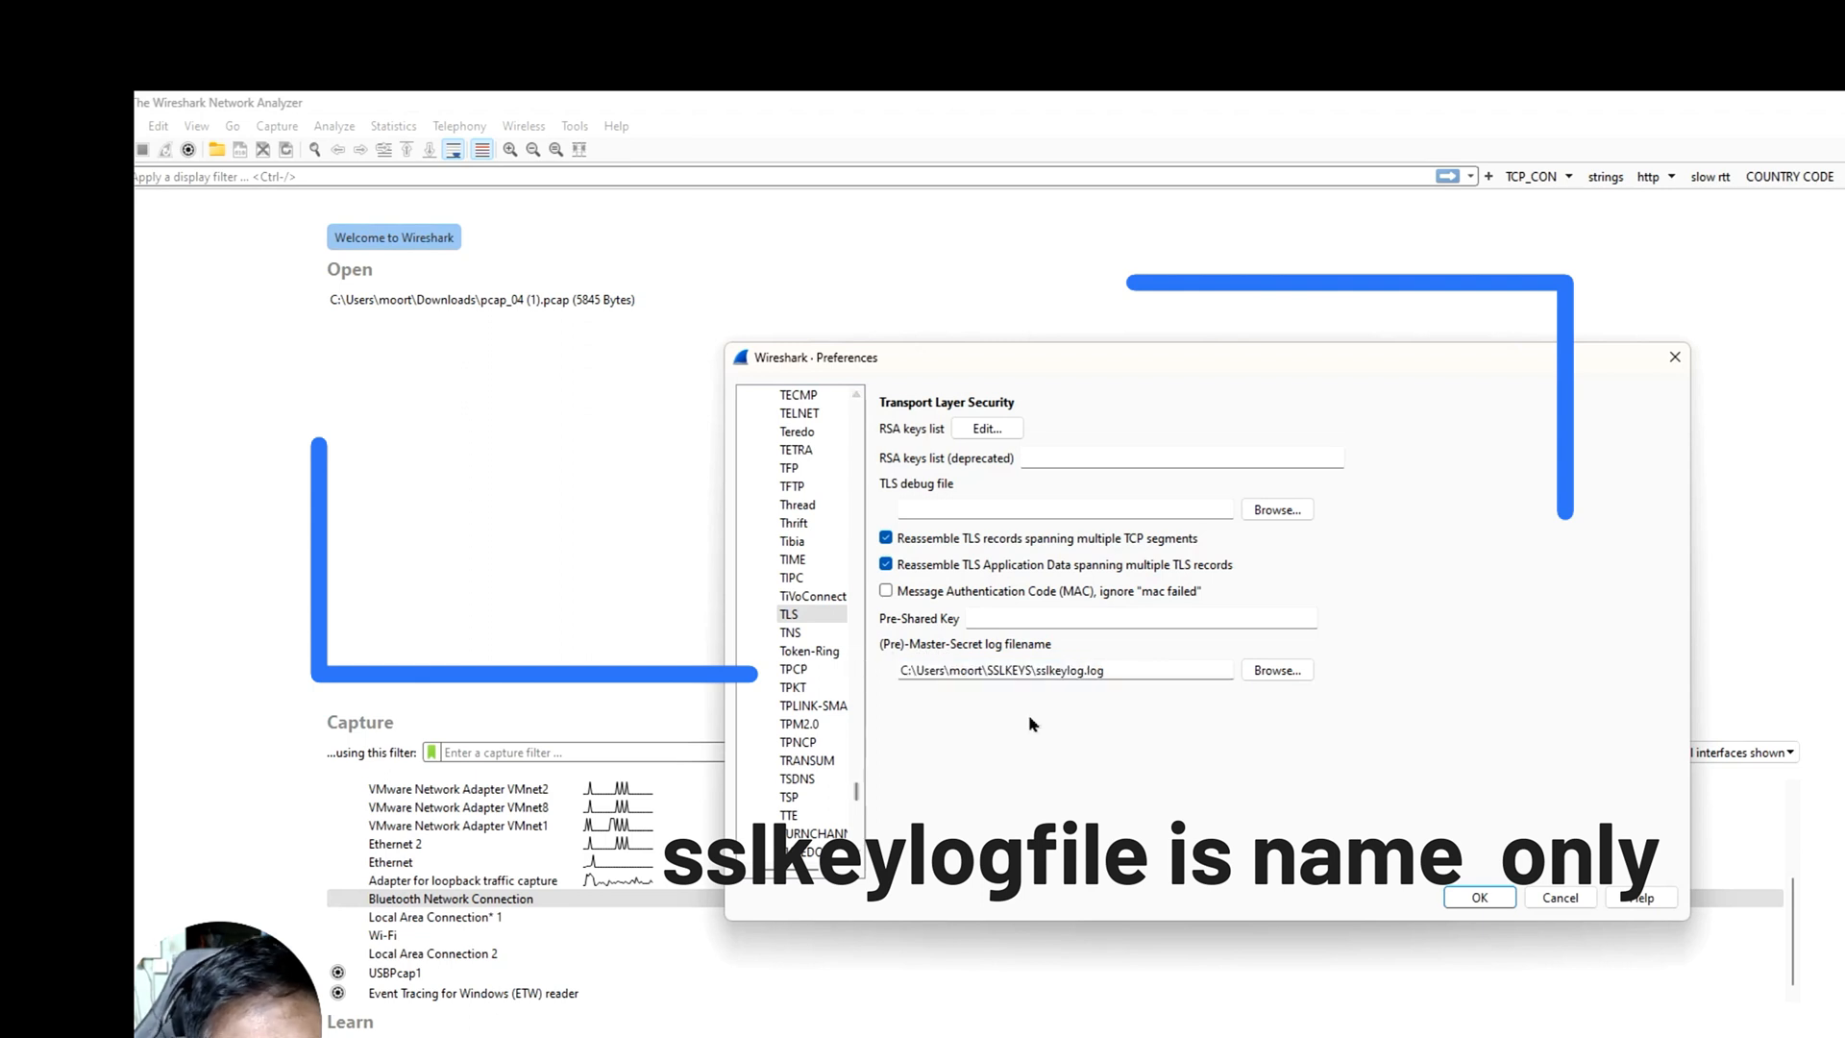
{"action": "left_click", "coordinate": [1478, 898]}
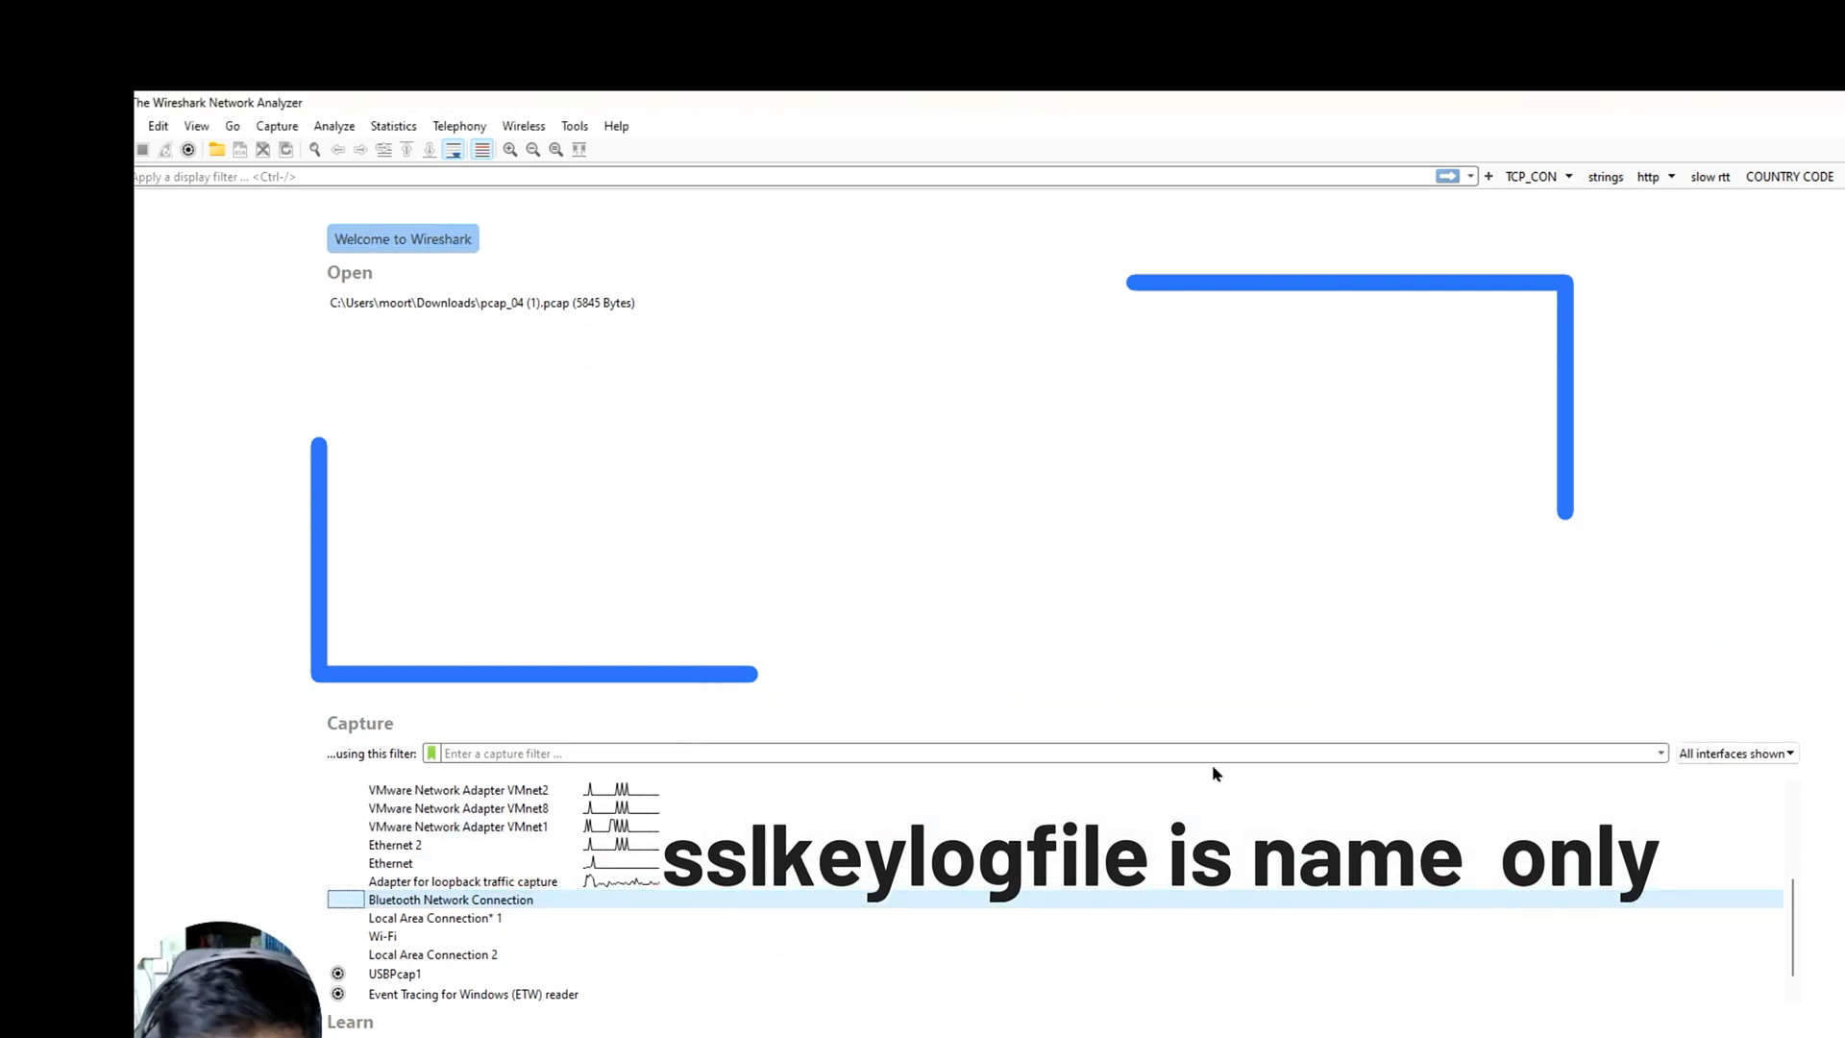
- Bring up a blank Firefox tab, return to Wireshark and start a live capture on the Ethernet interface
{"action": "left_click", "coordinate": [1112, 1037]}
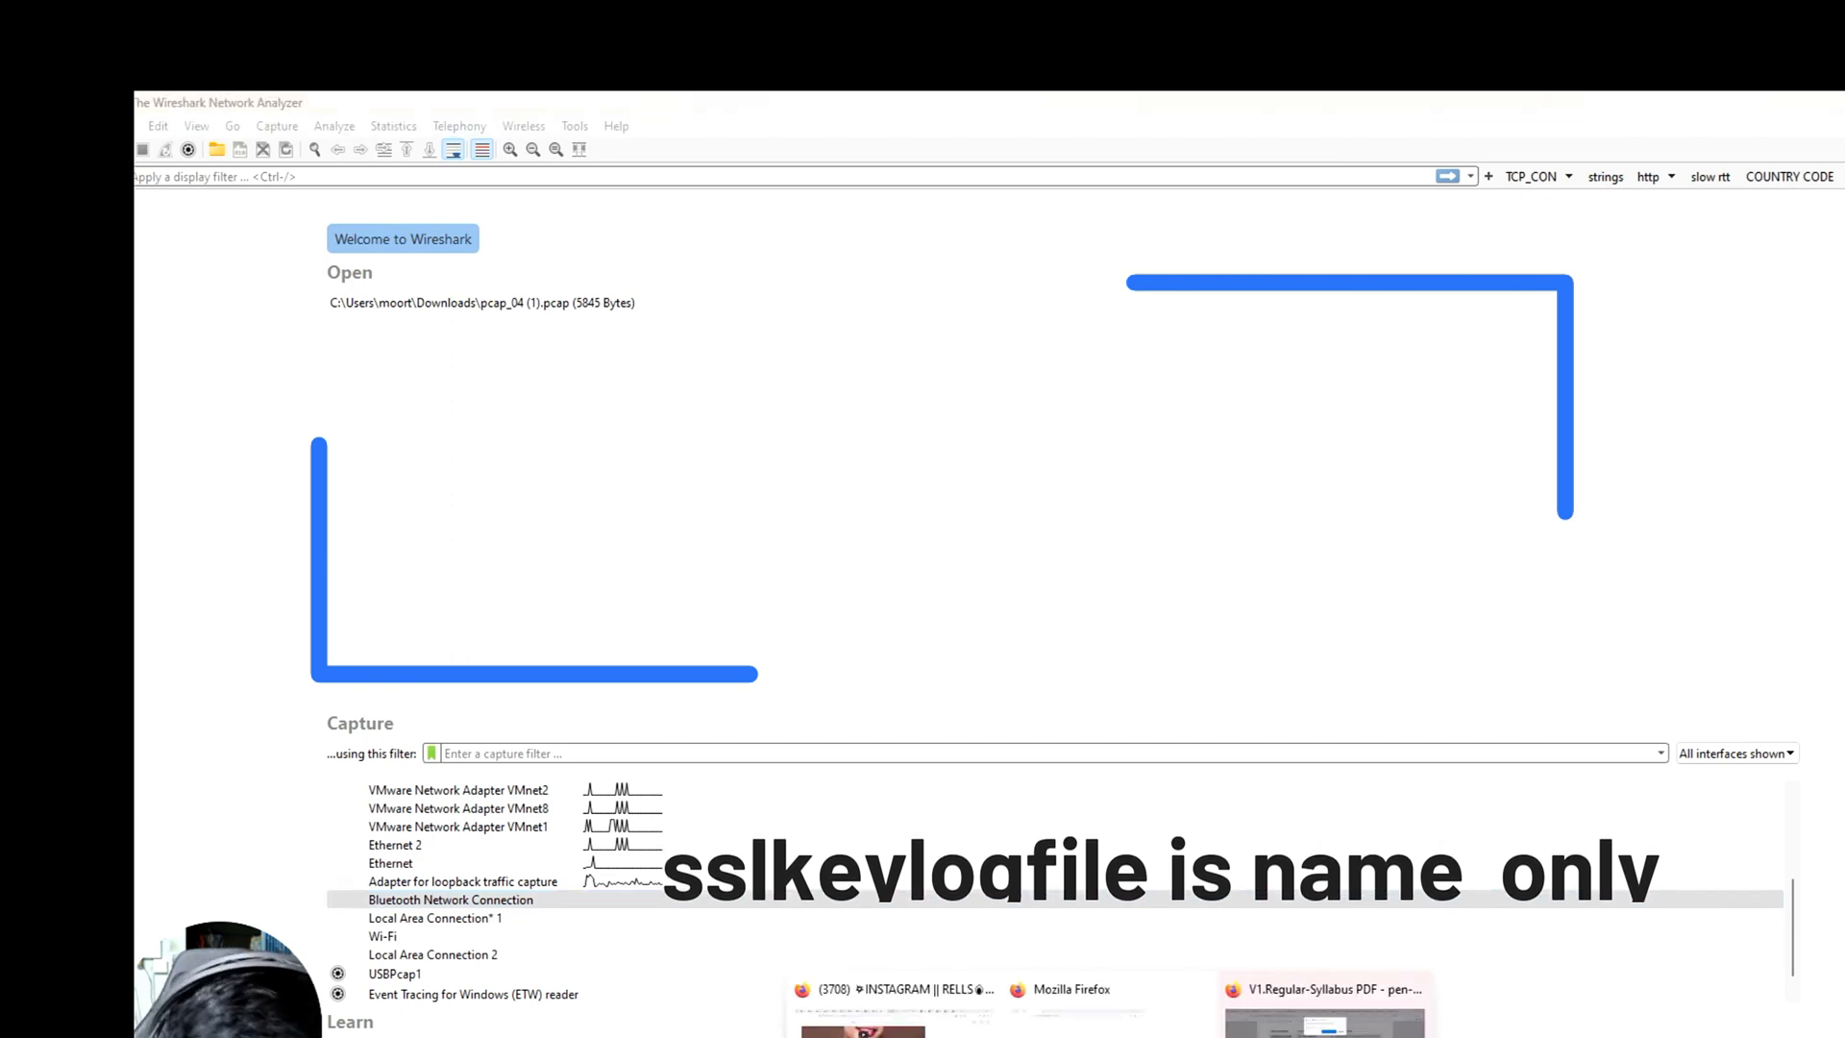
{"action": "left_click", "coordinate": [1104, 1032]}
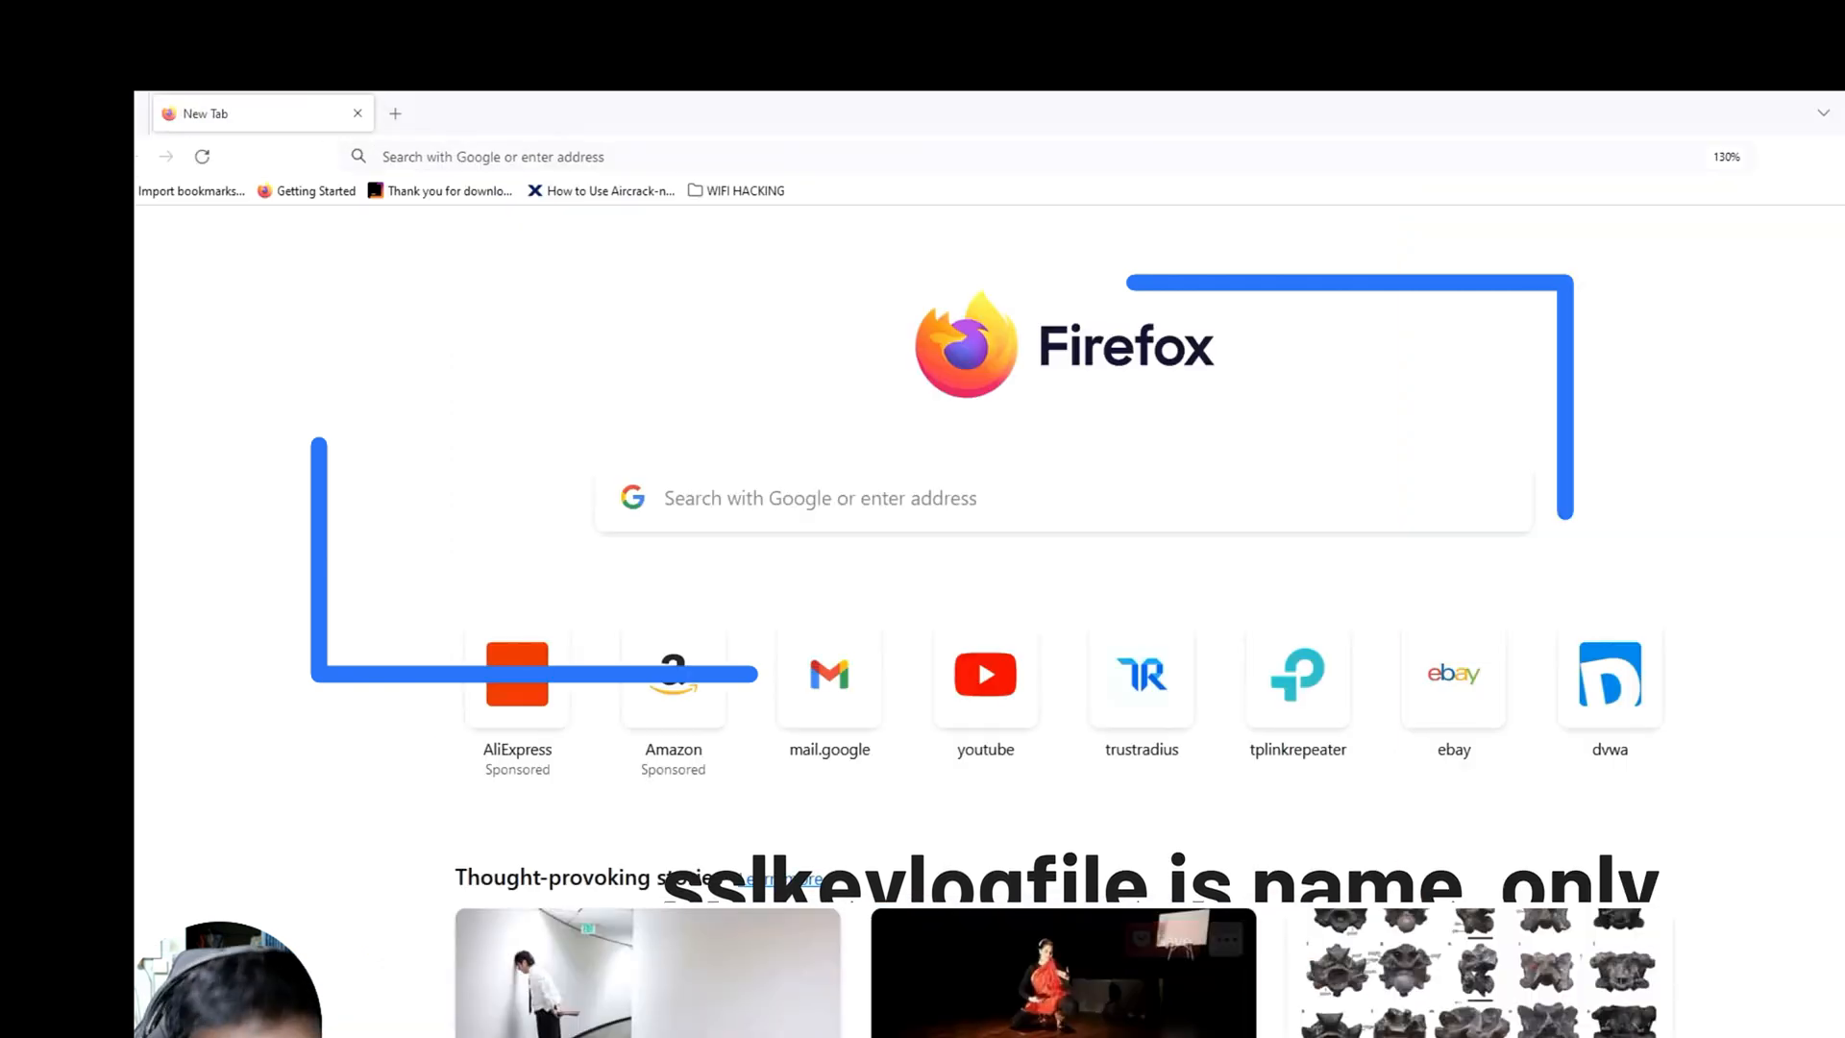
{"action": "left_click", "coordinate": [634, 154]}
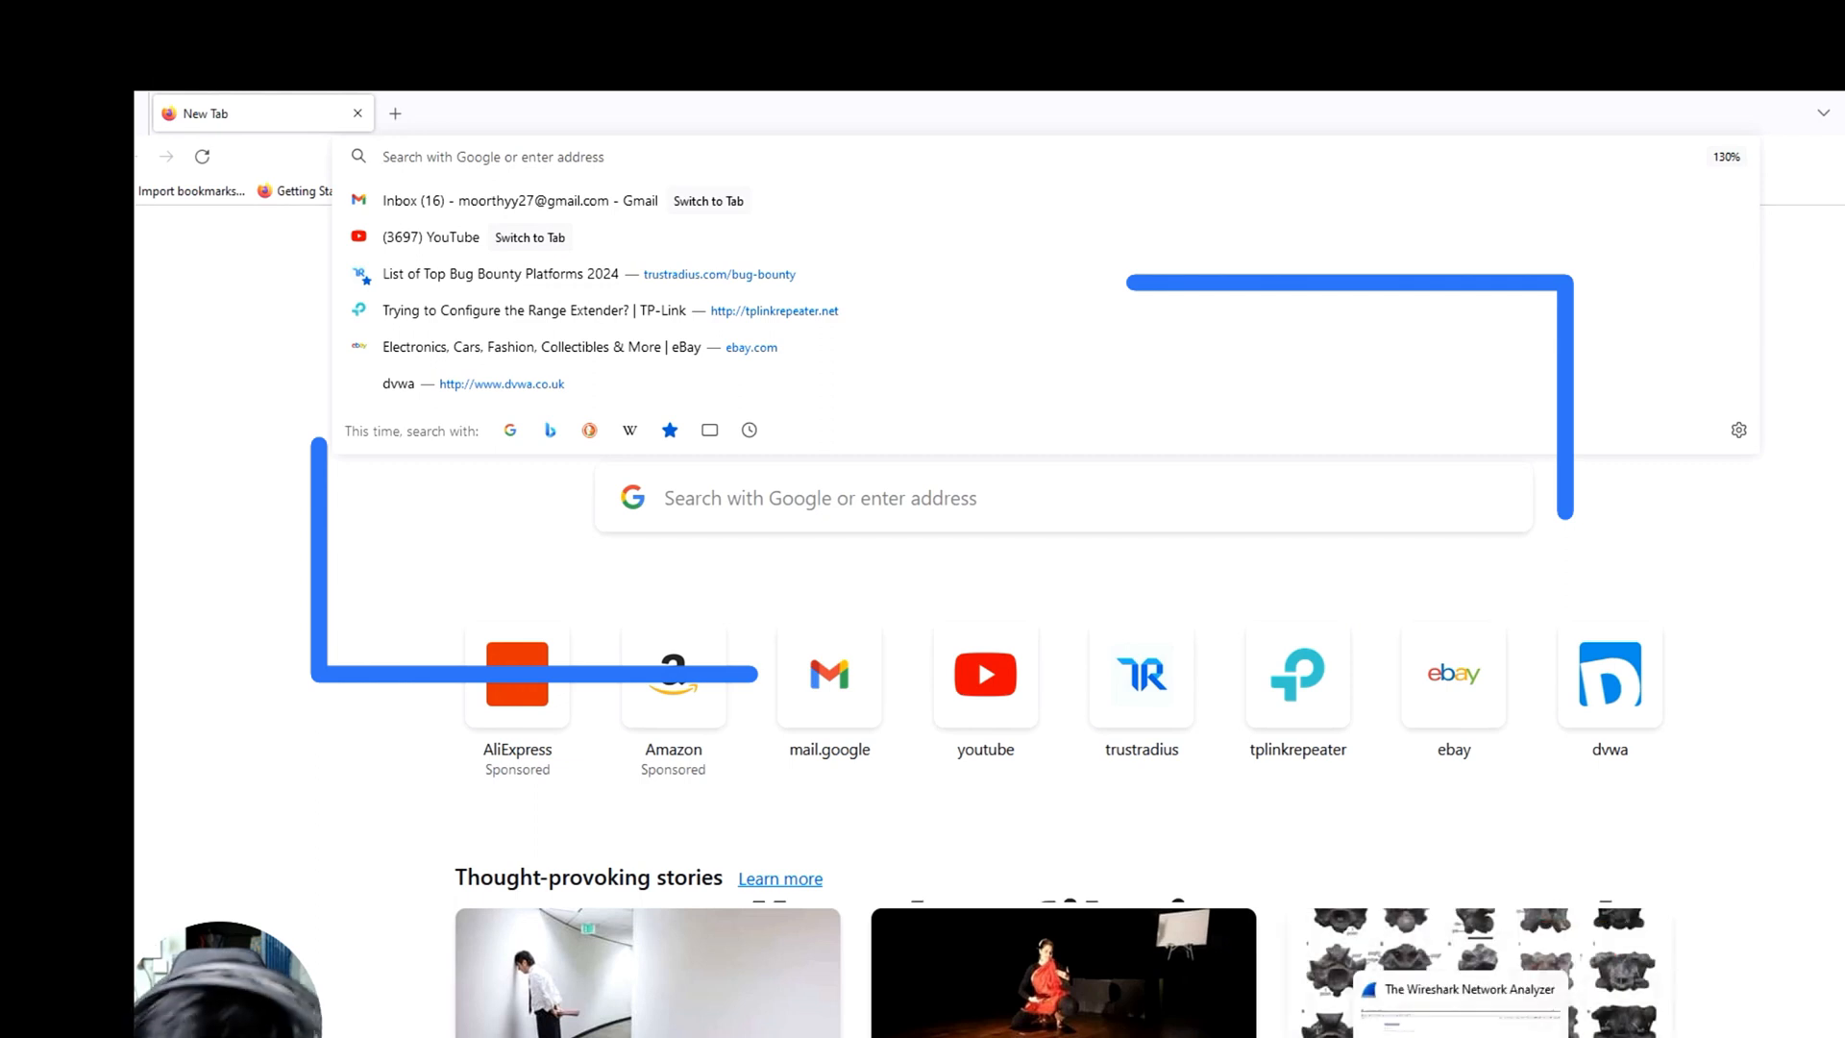
{"action": "left_click", "coordinate": [1459, 1037]}
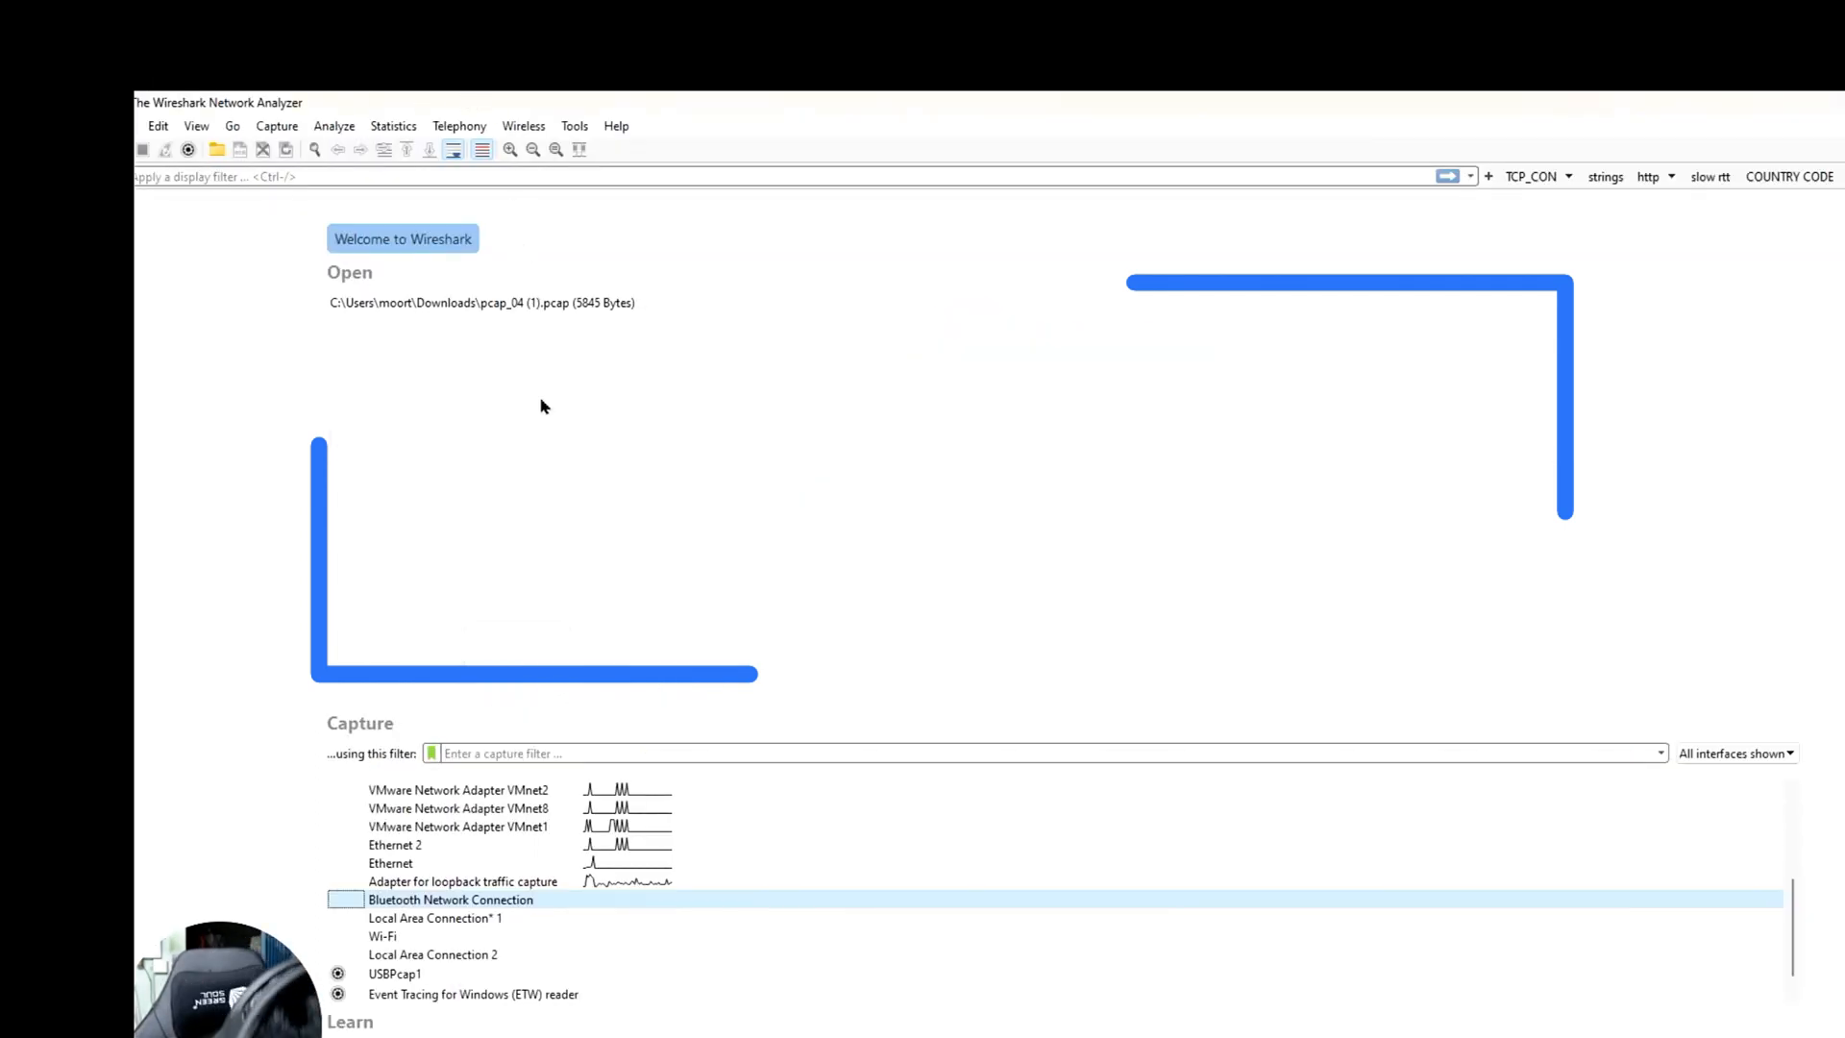
{"action": "double_click", "coordinate": [403, 863]}
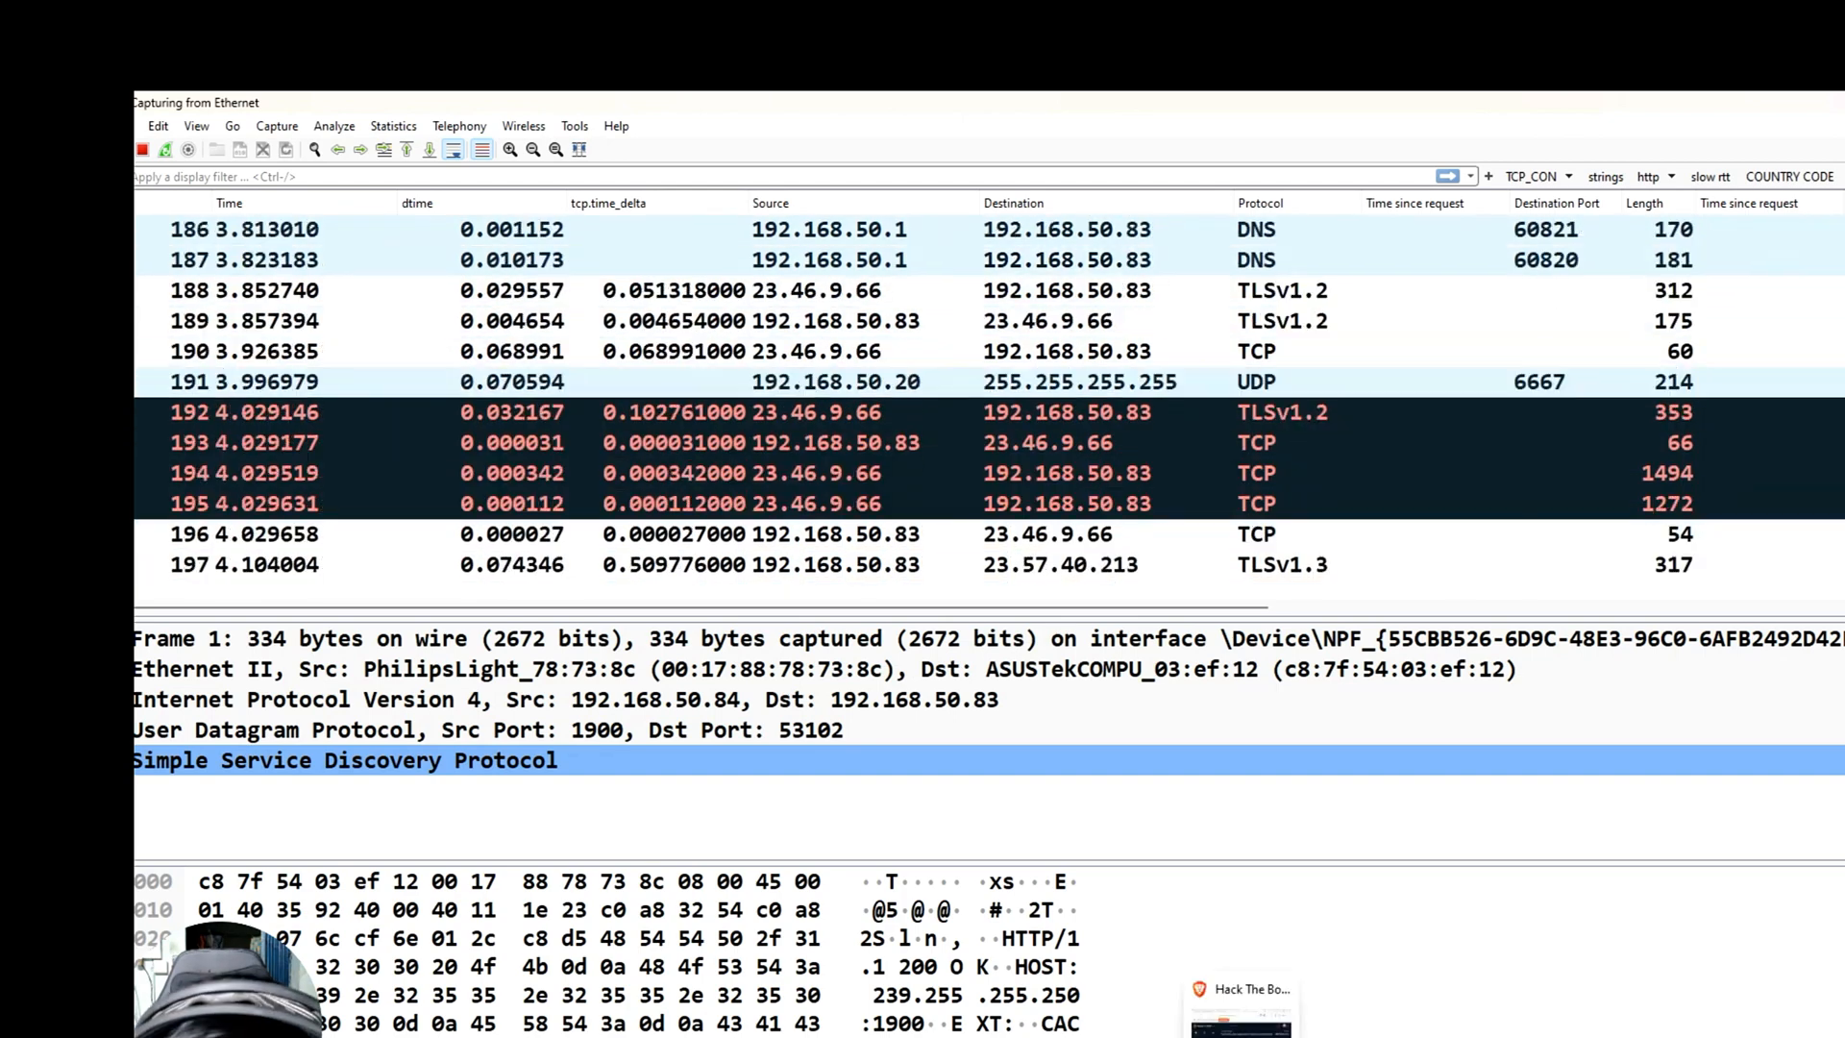
{"action": "mouse_move", "coordinate": [1110, 1036]}
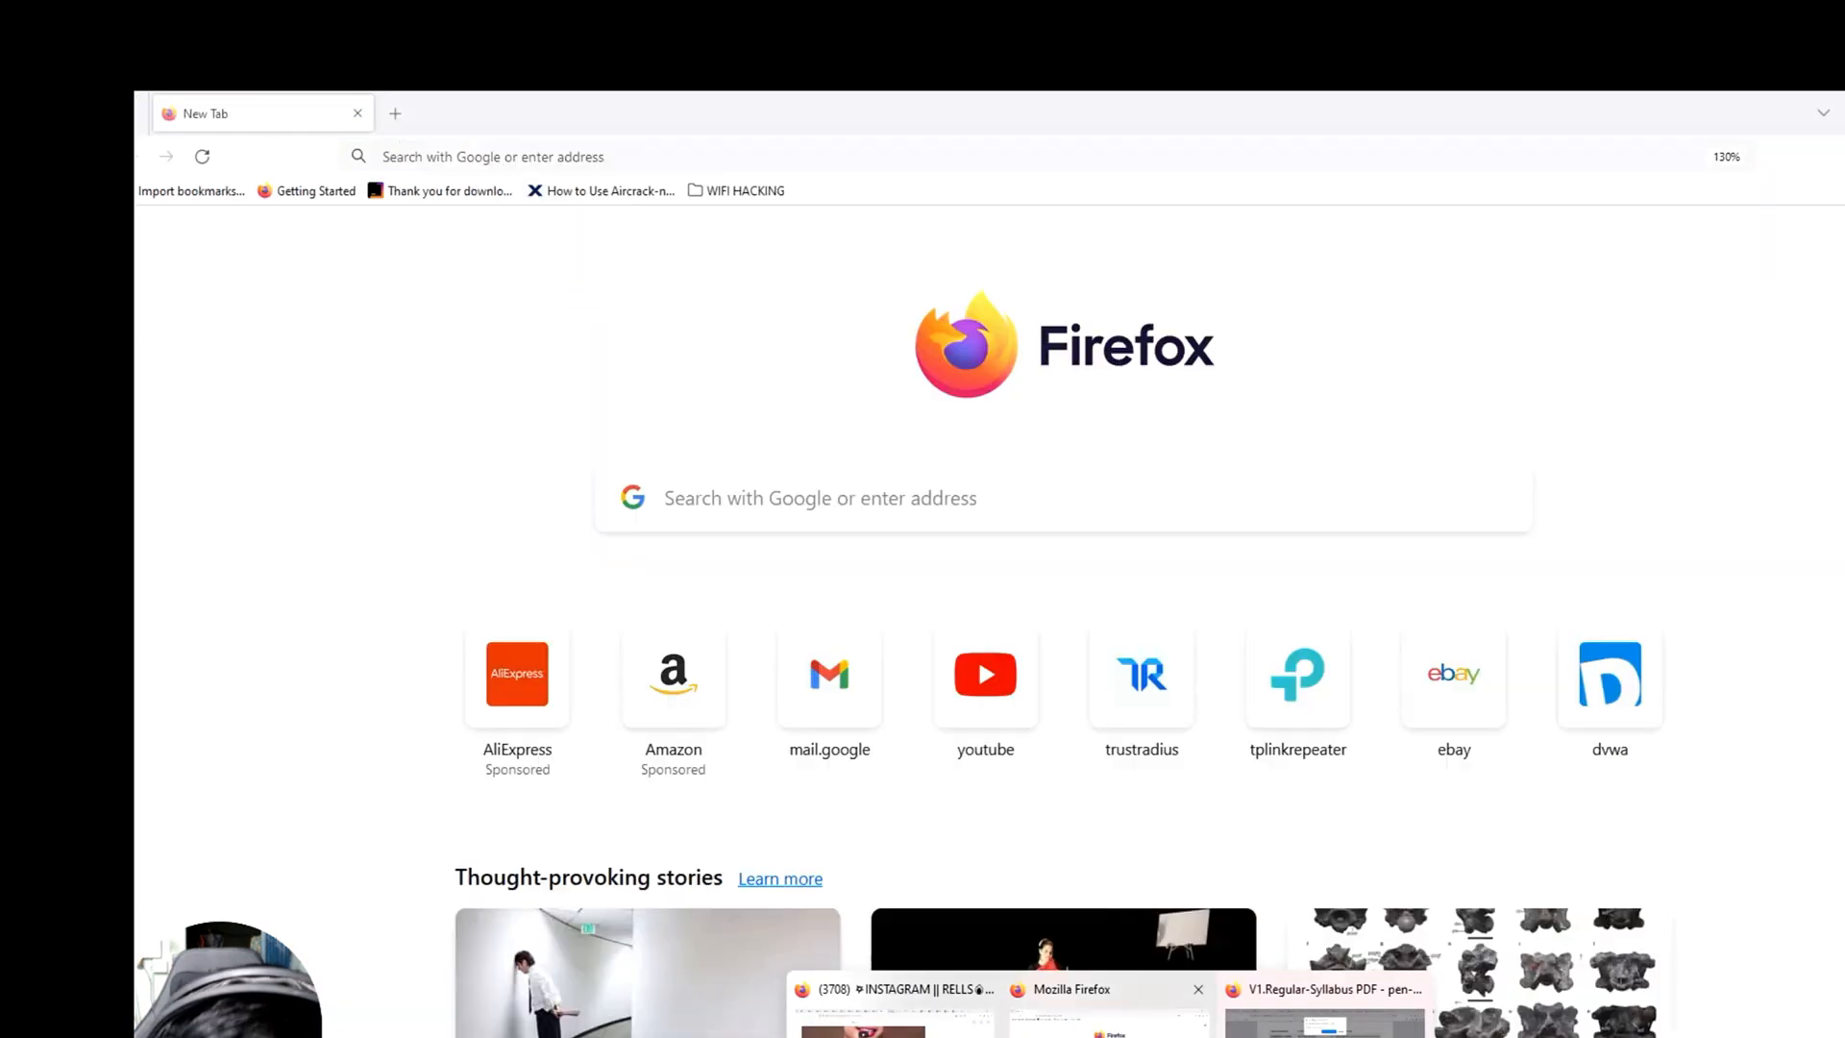
{"action": "left_click", "coordinate": [1109, 1028]}
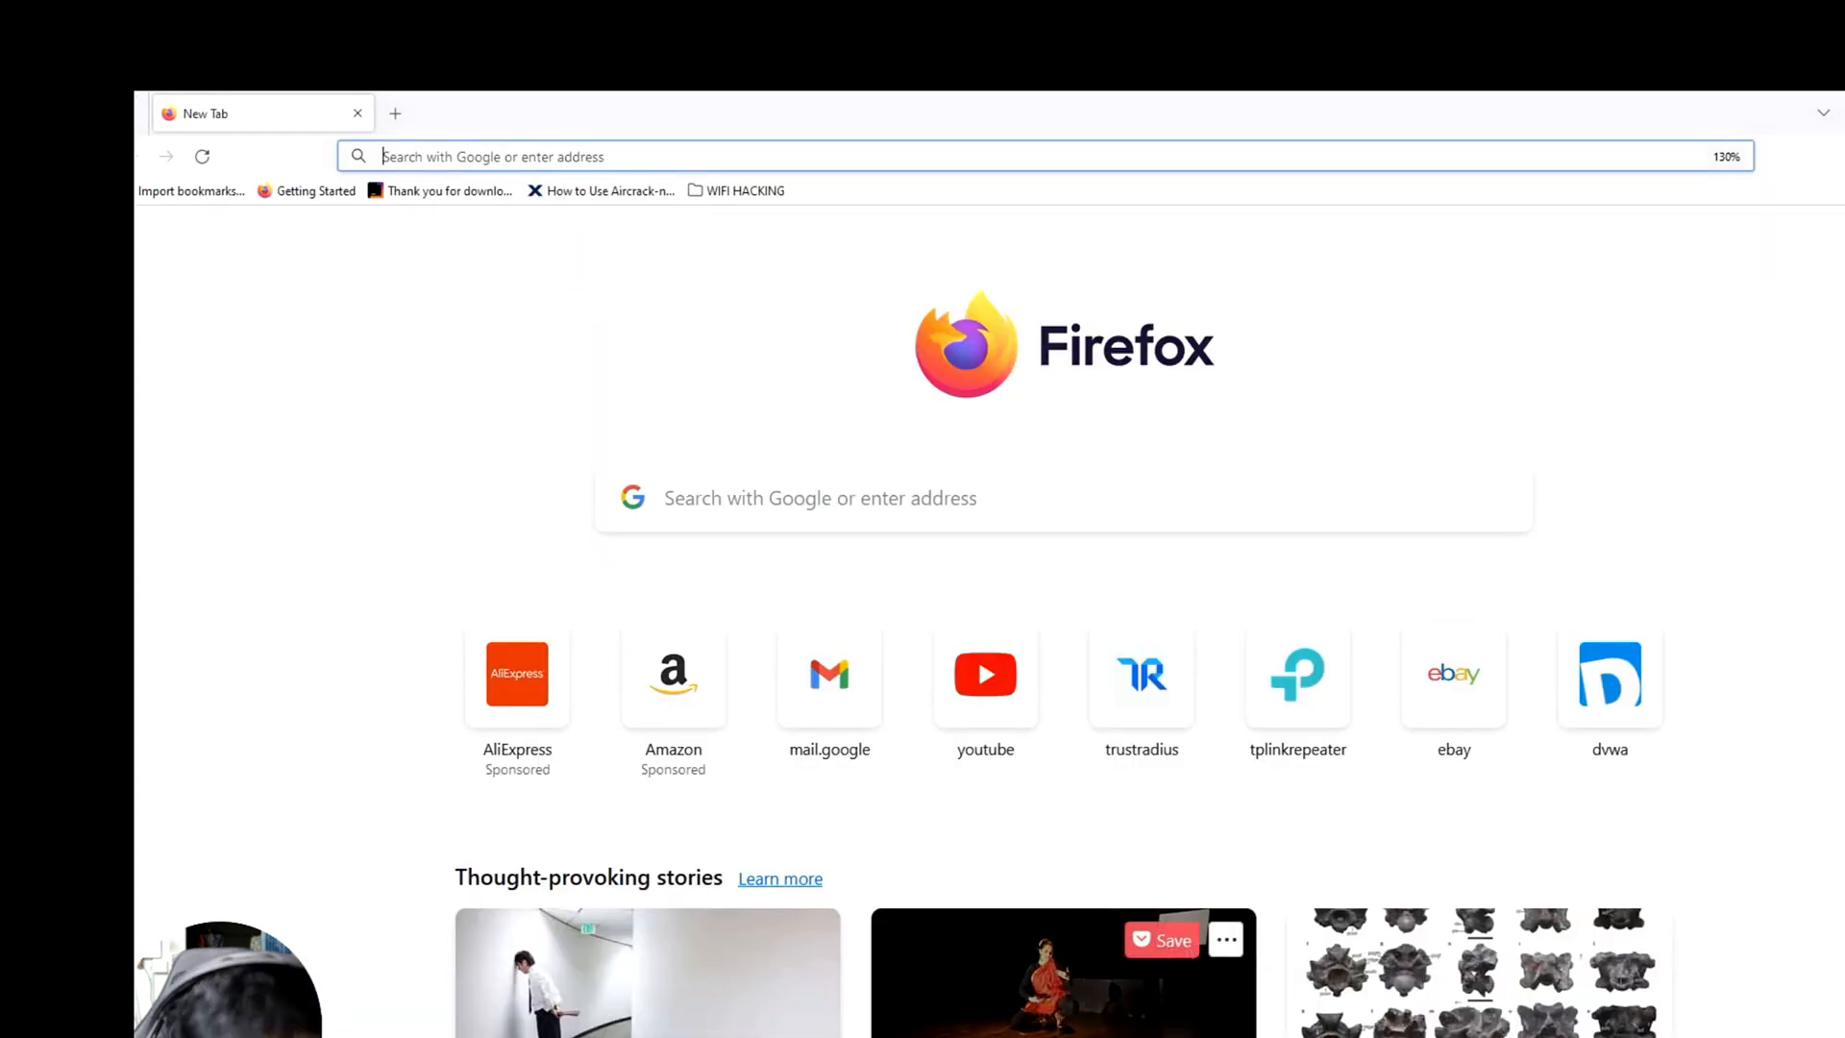
{"action": "left_click", "coordinate": [525, 153]}
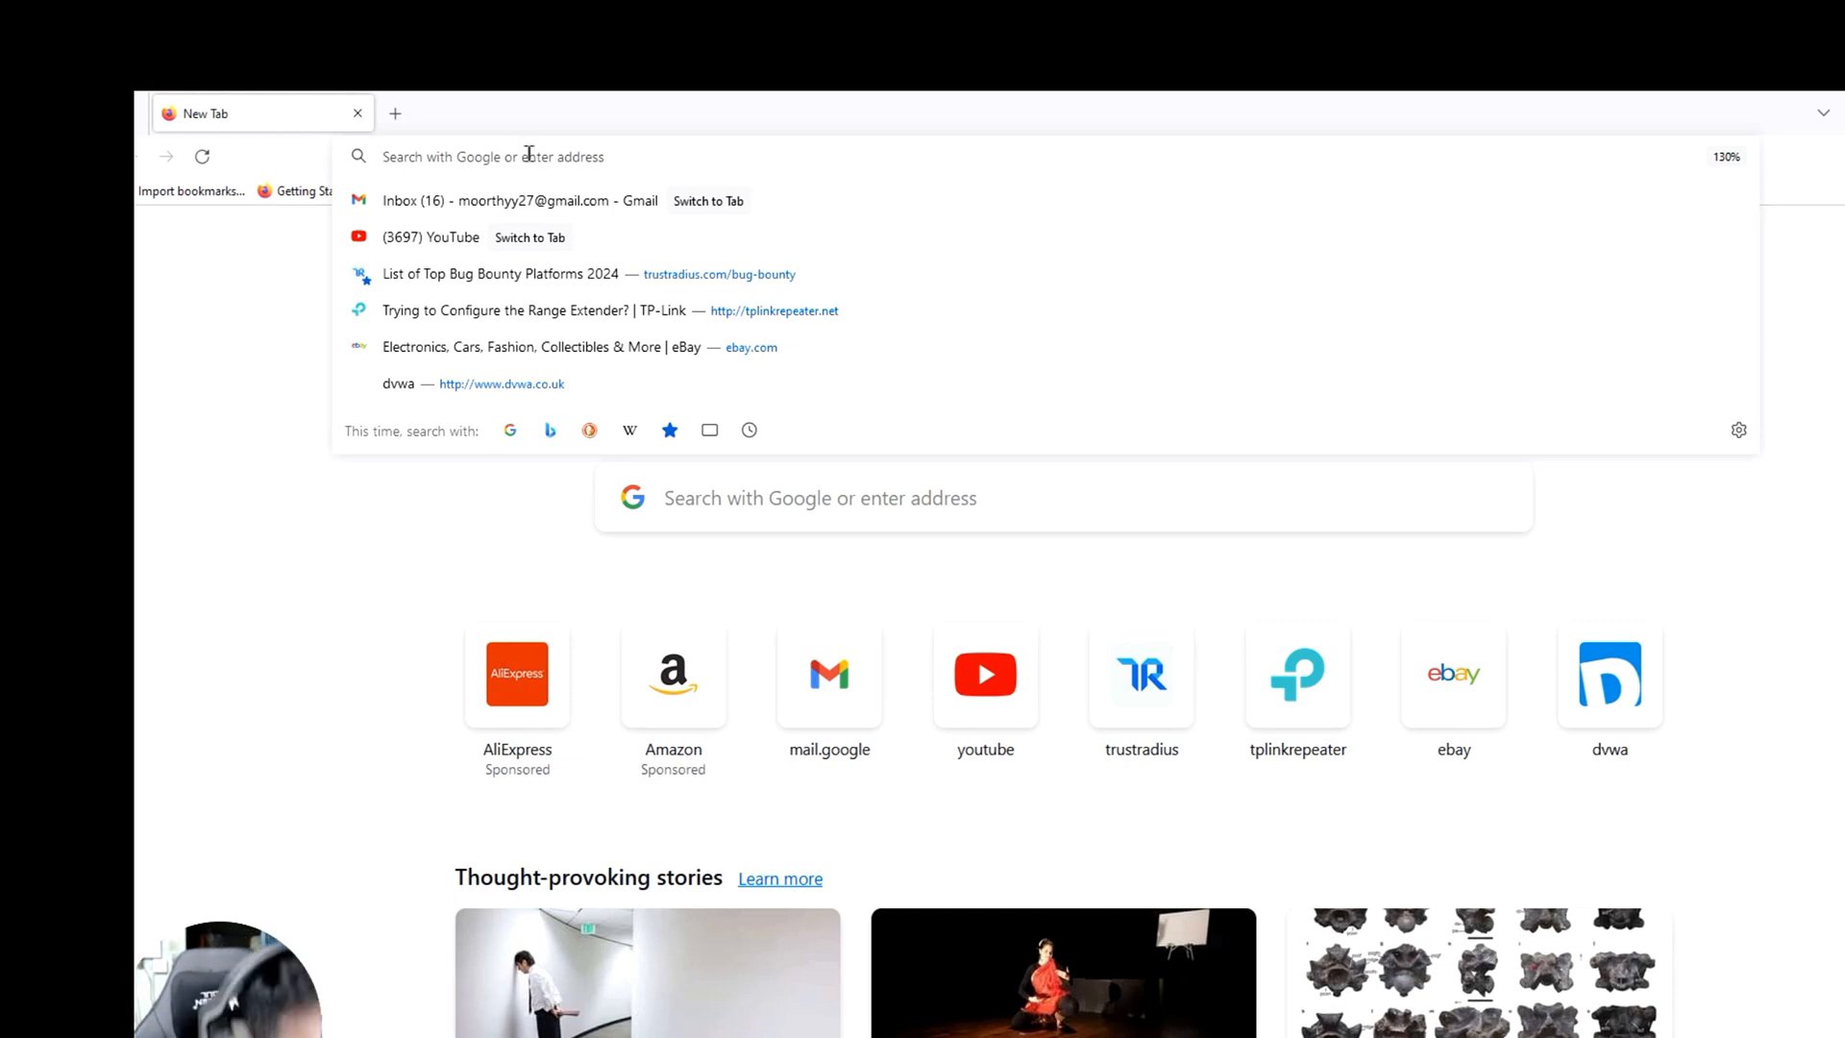
{"action": "type", "text": "www"}
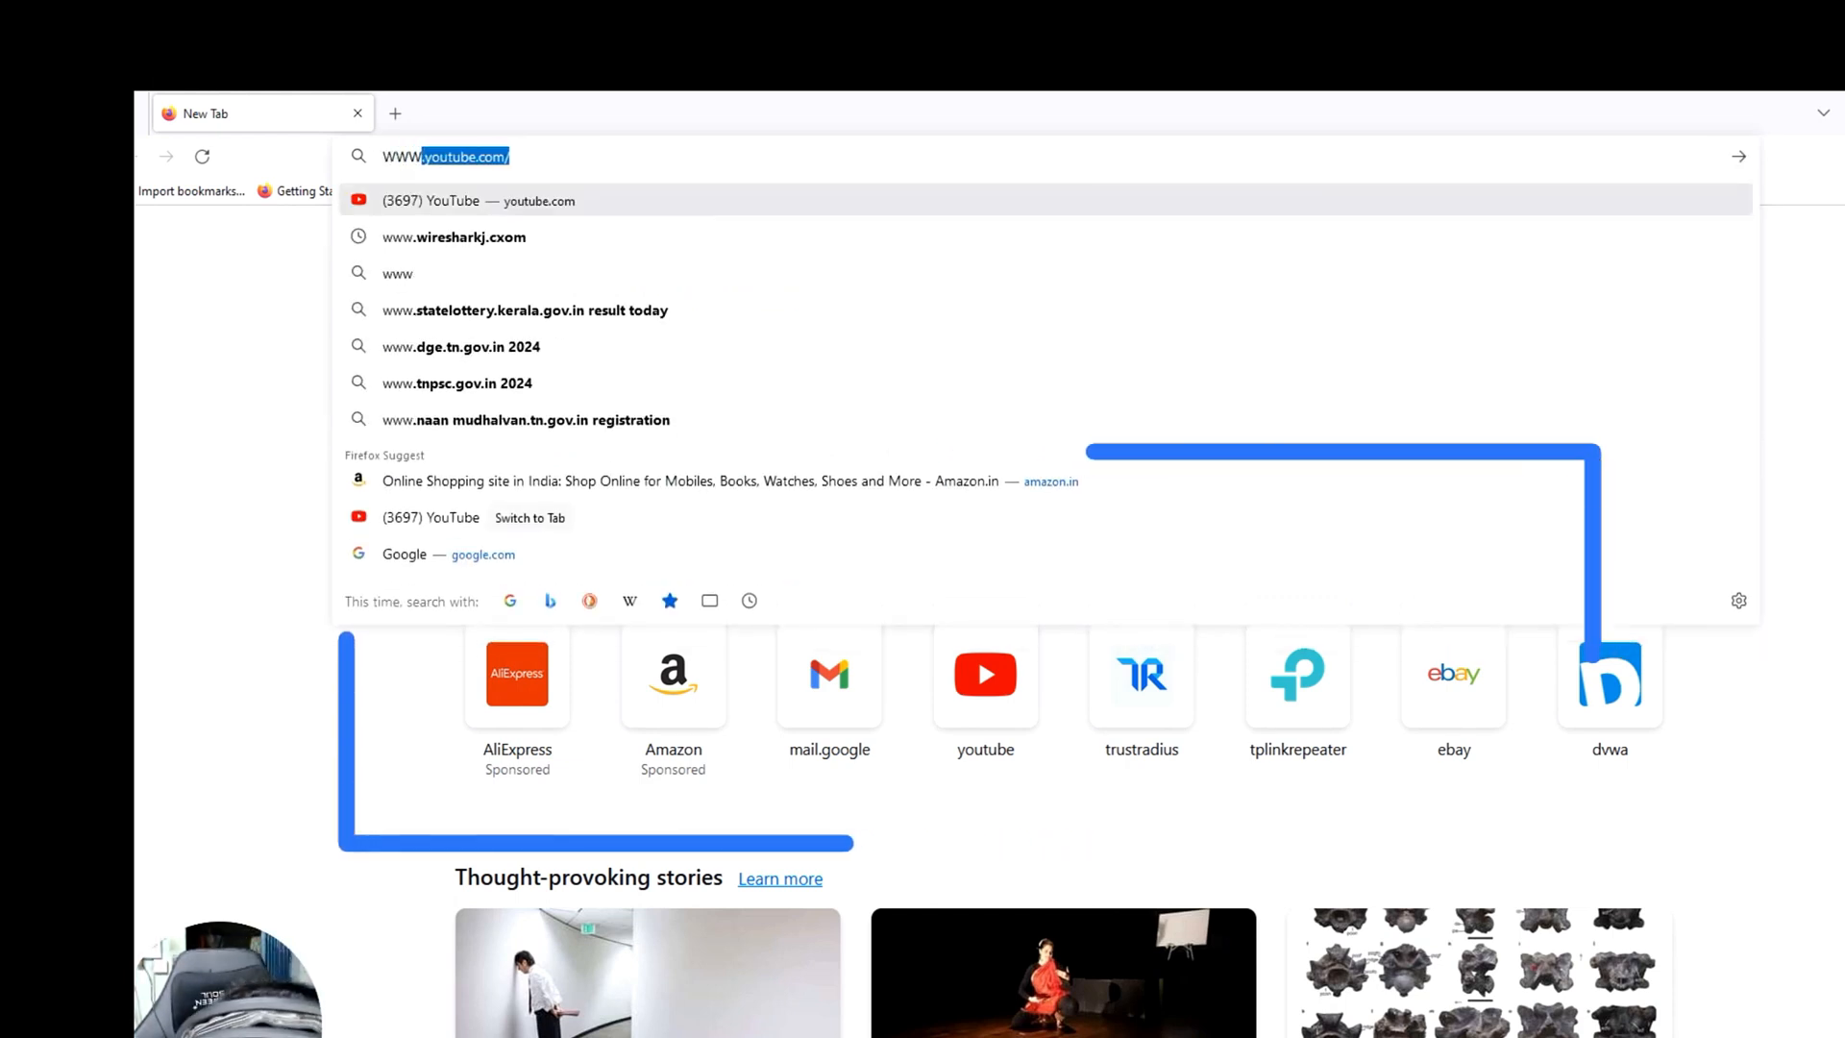
{"action": "type", "text": ".WIRE"}
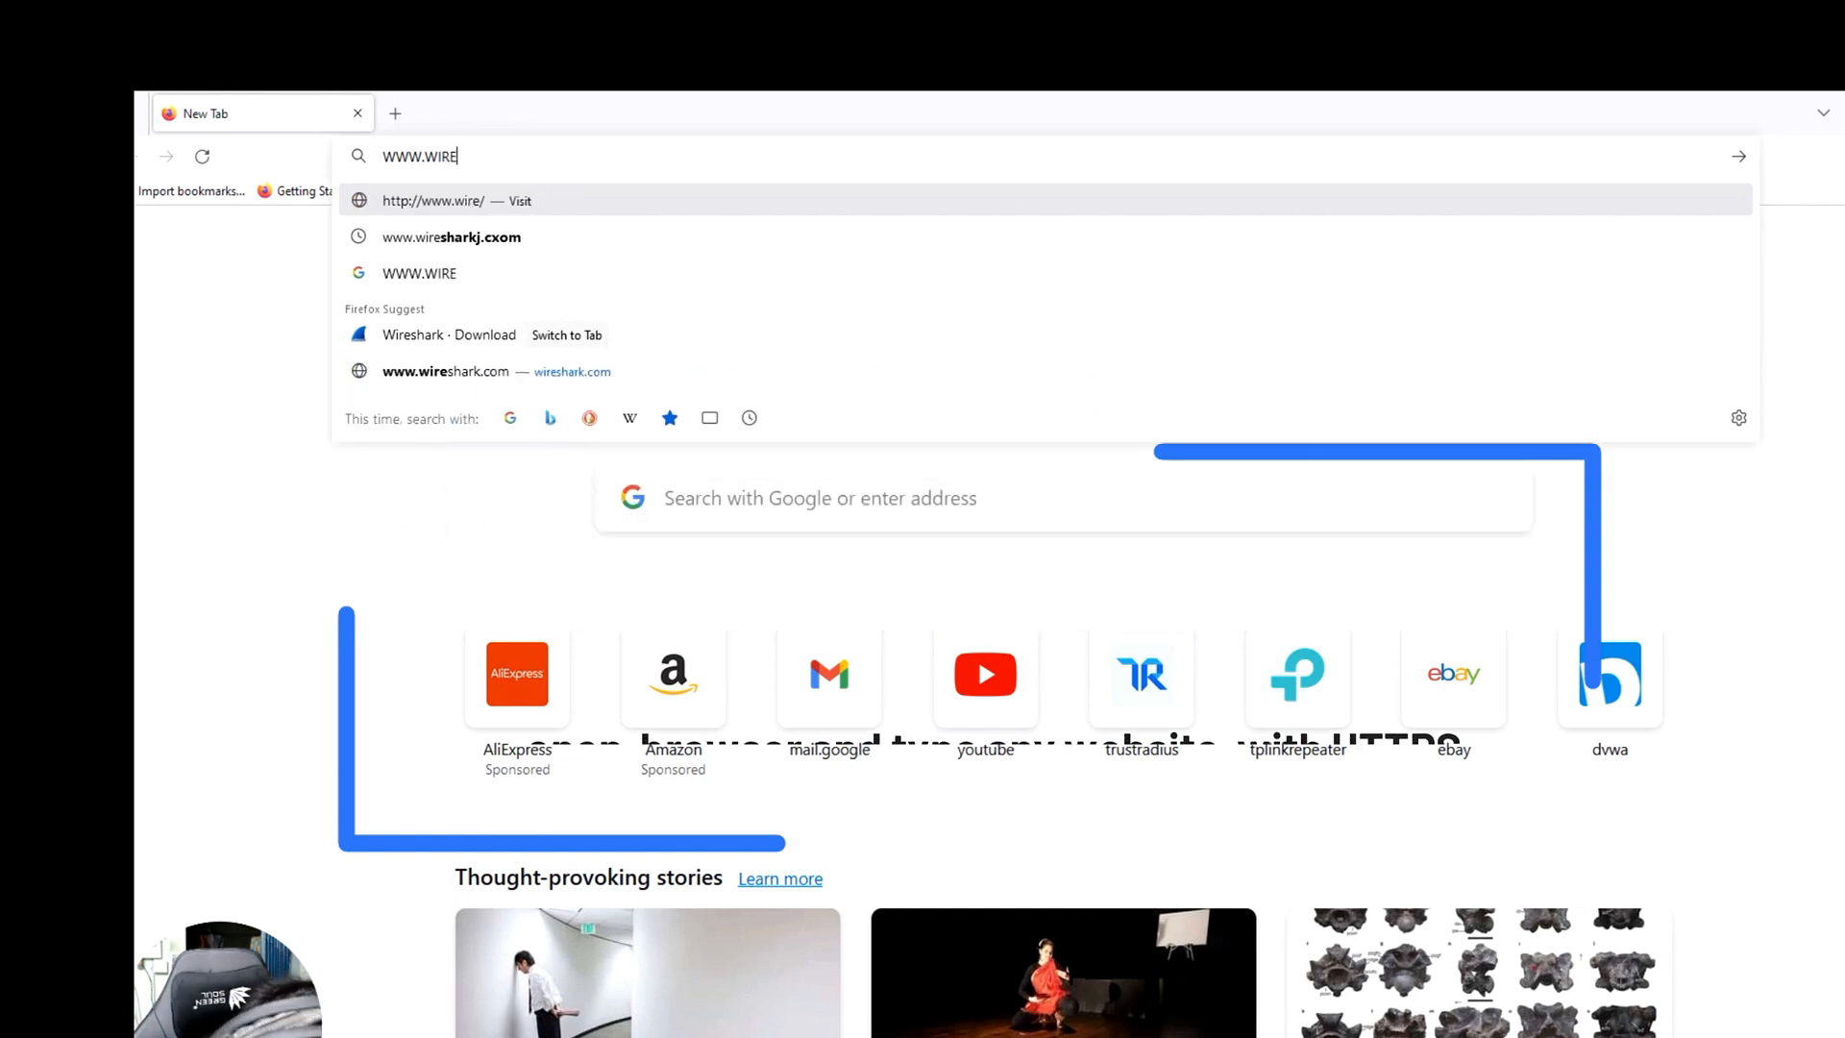
{"action": "type", "text": "SHARK"}
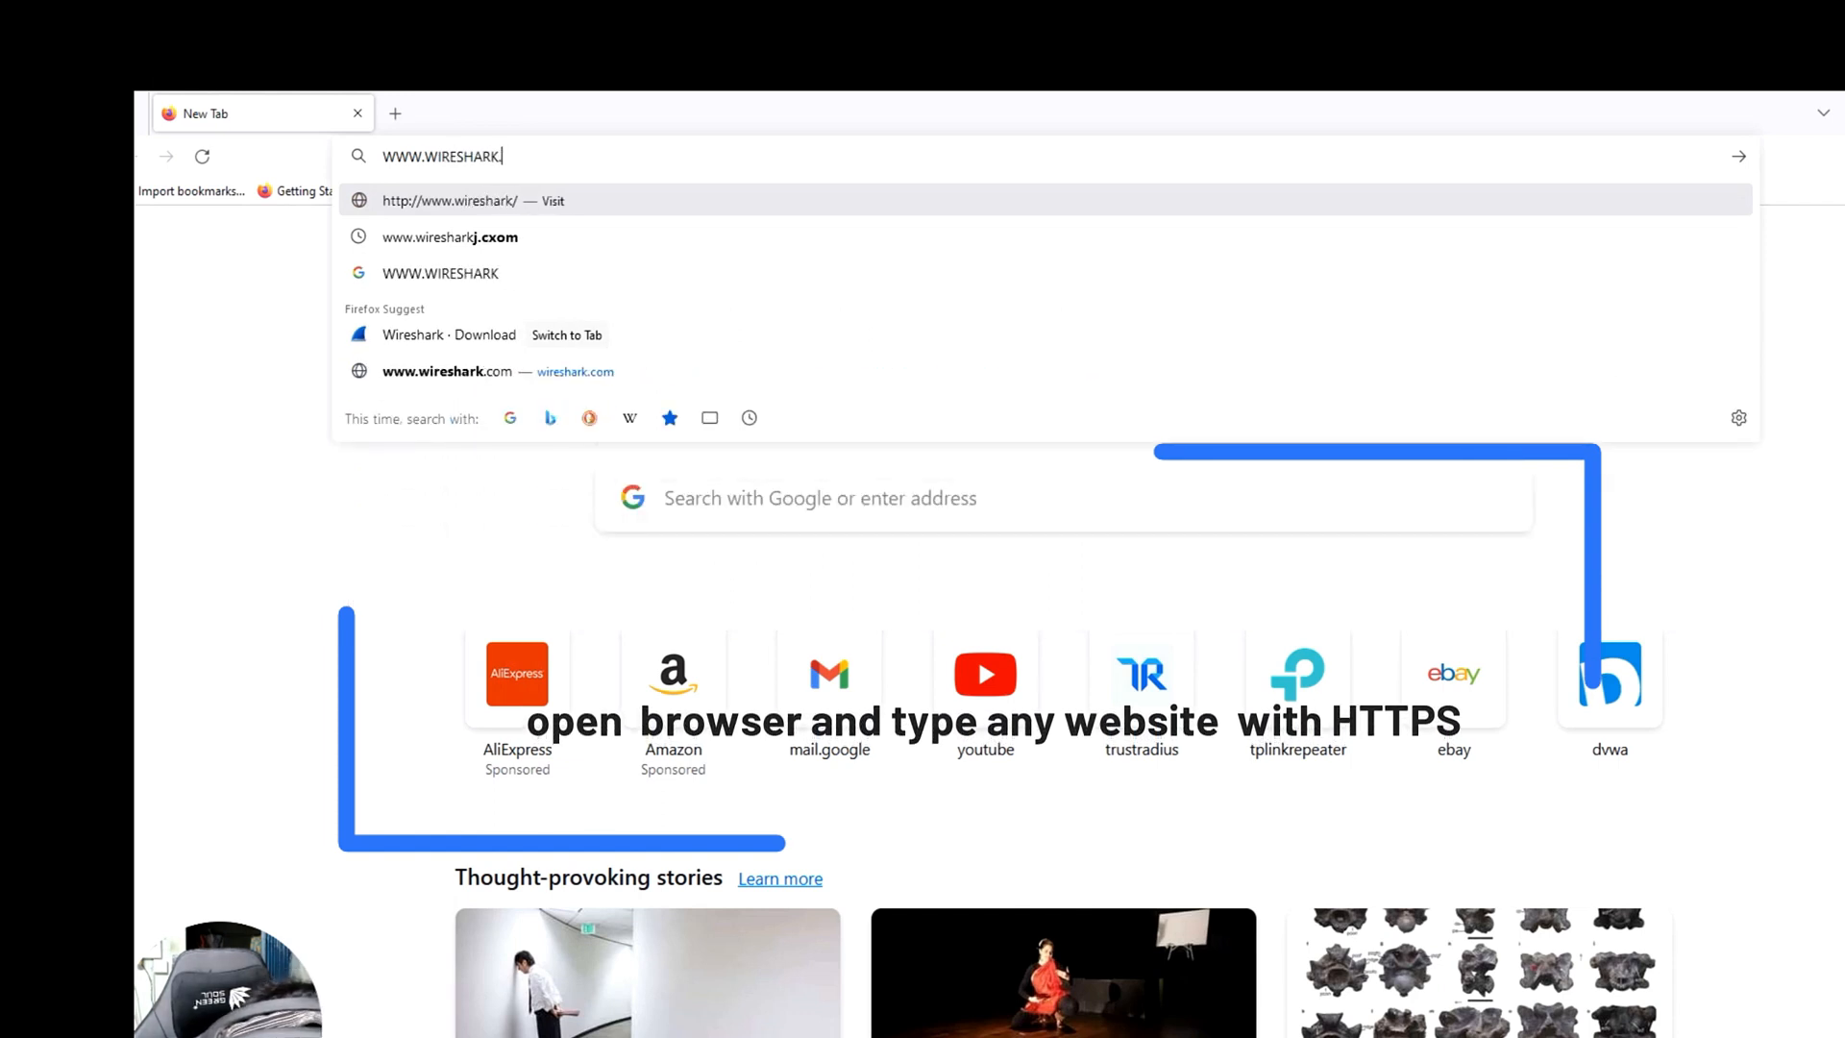
{"action": "type", "text": ".ORG"}
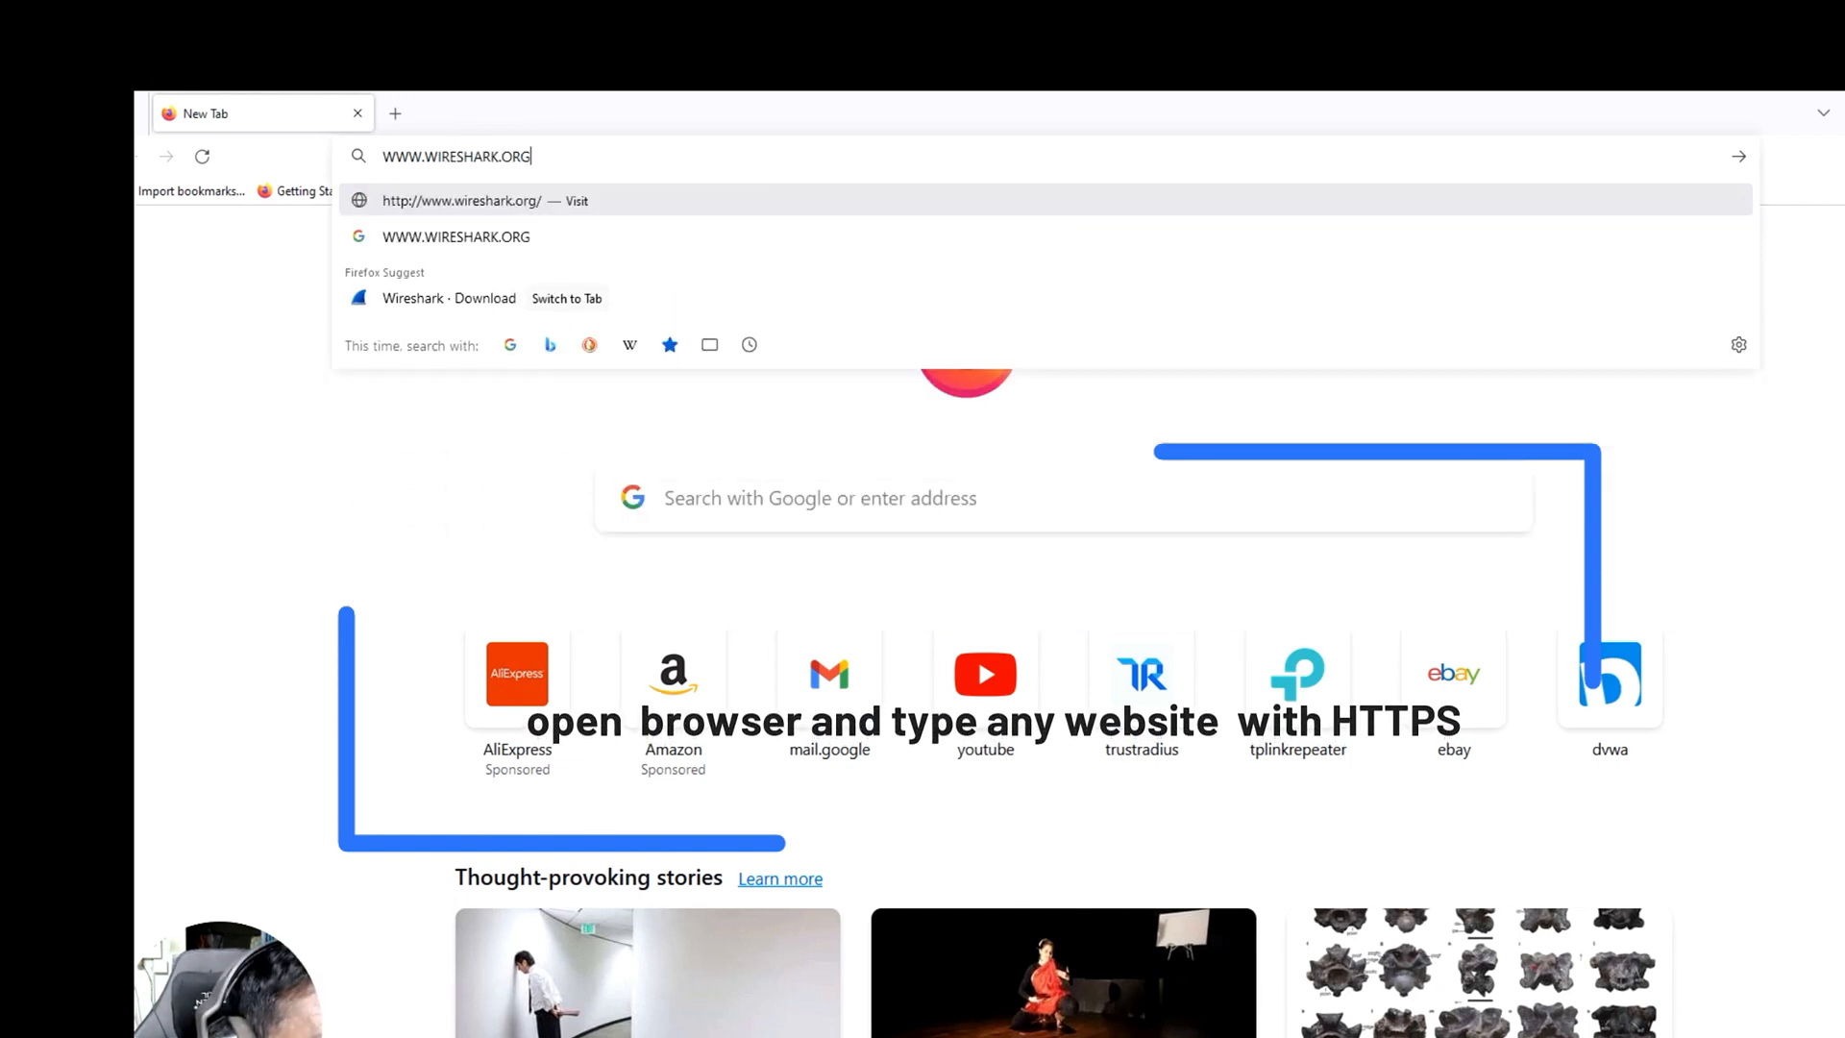
{"action": "key", "text": "Return"}
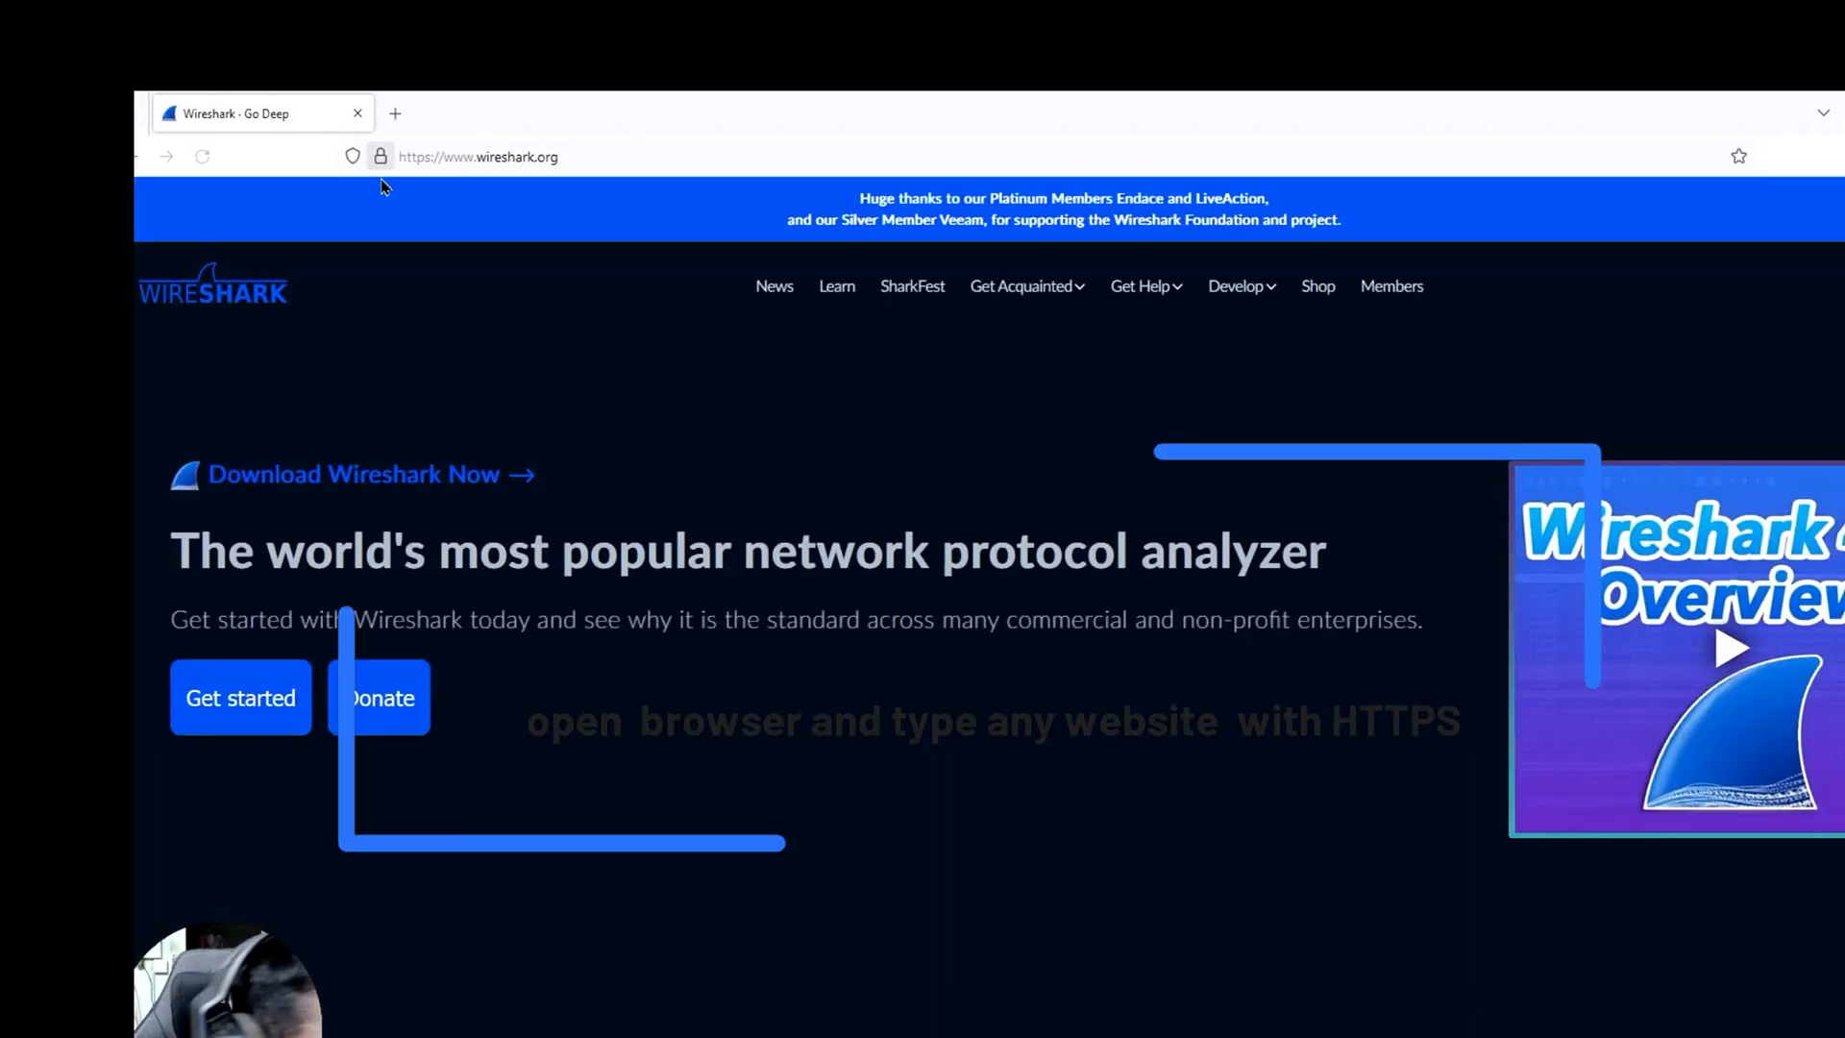
{"action": "left_click", "coordinate": [381, 157]}
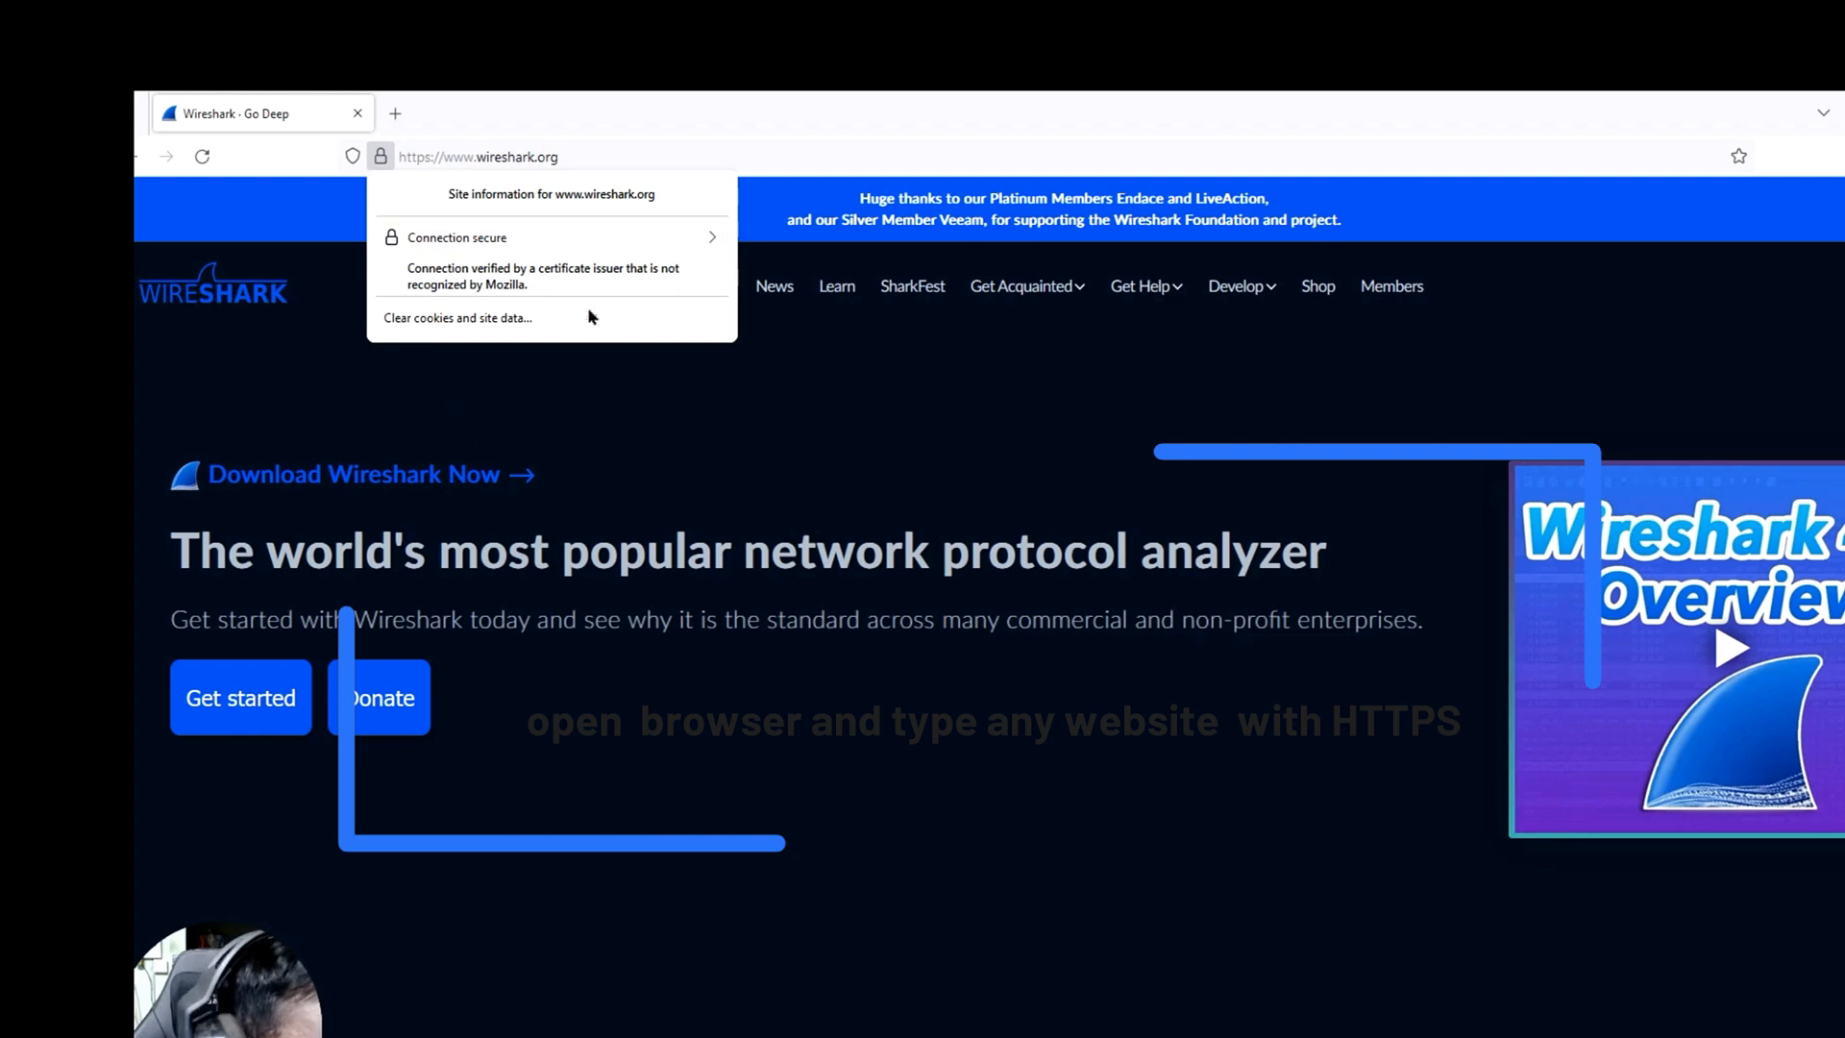
{"action": "left_click", "coordinate": [941, 922]}
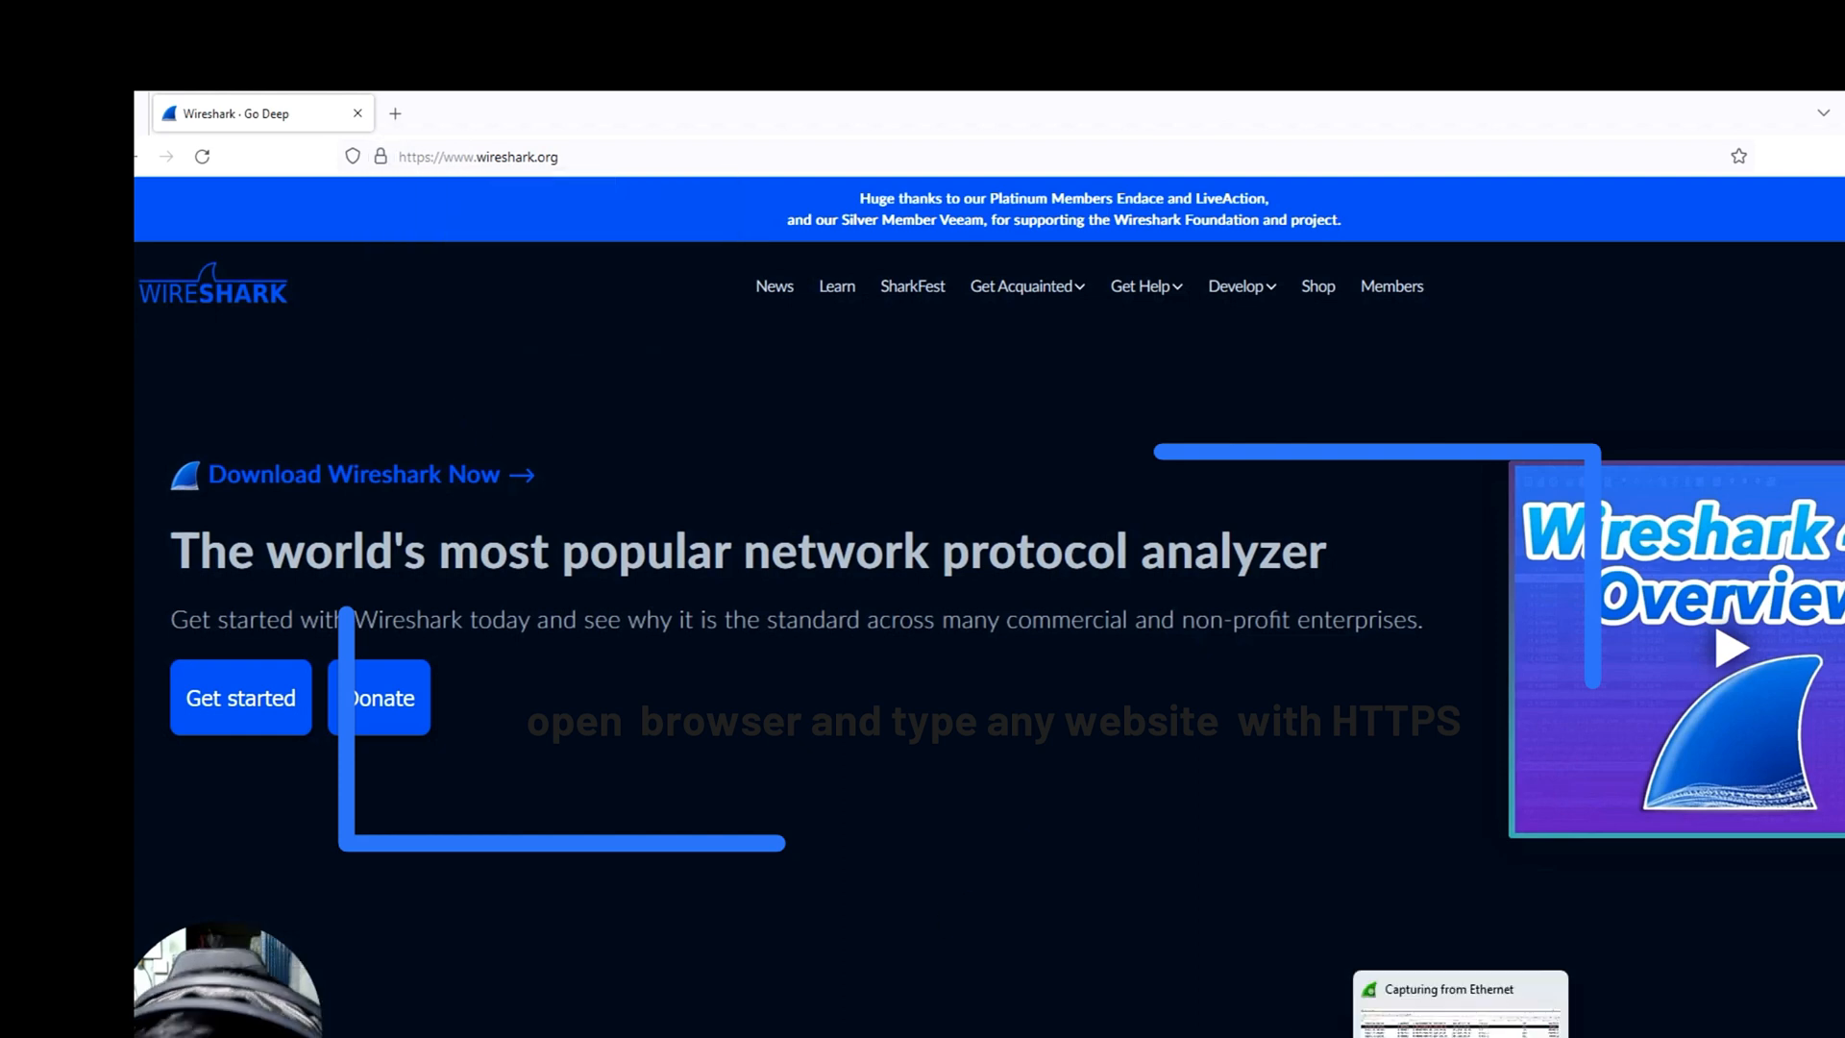
{"action": "left_click", "coordinate": [1460, 1034]}
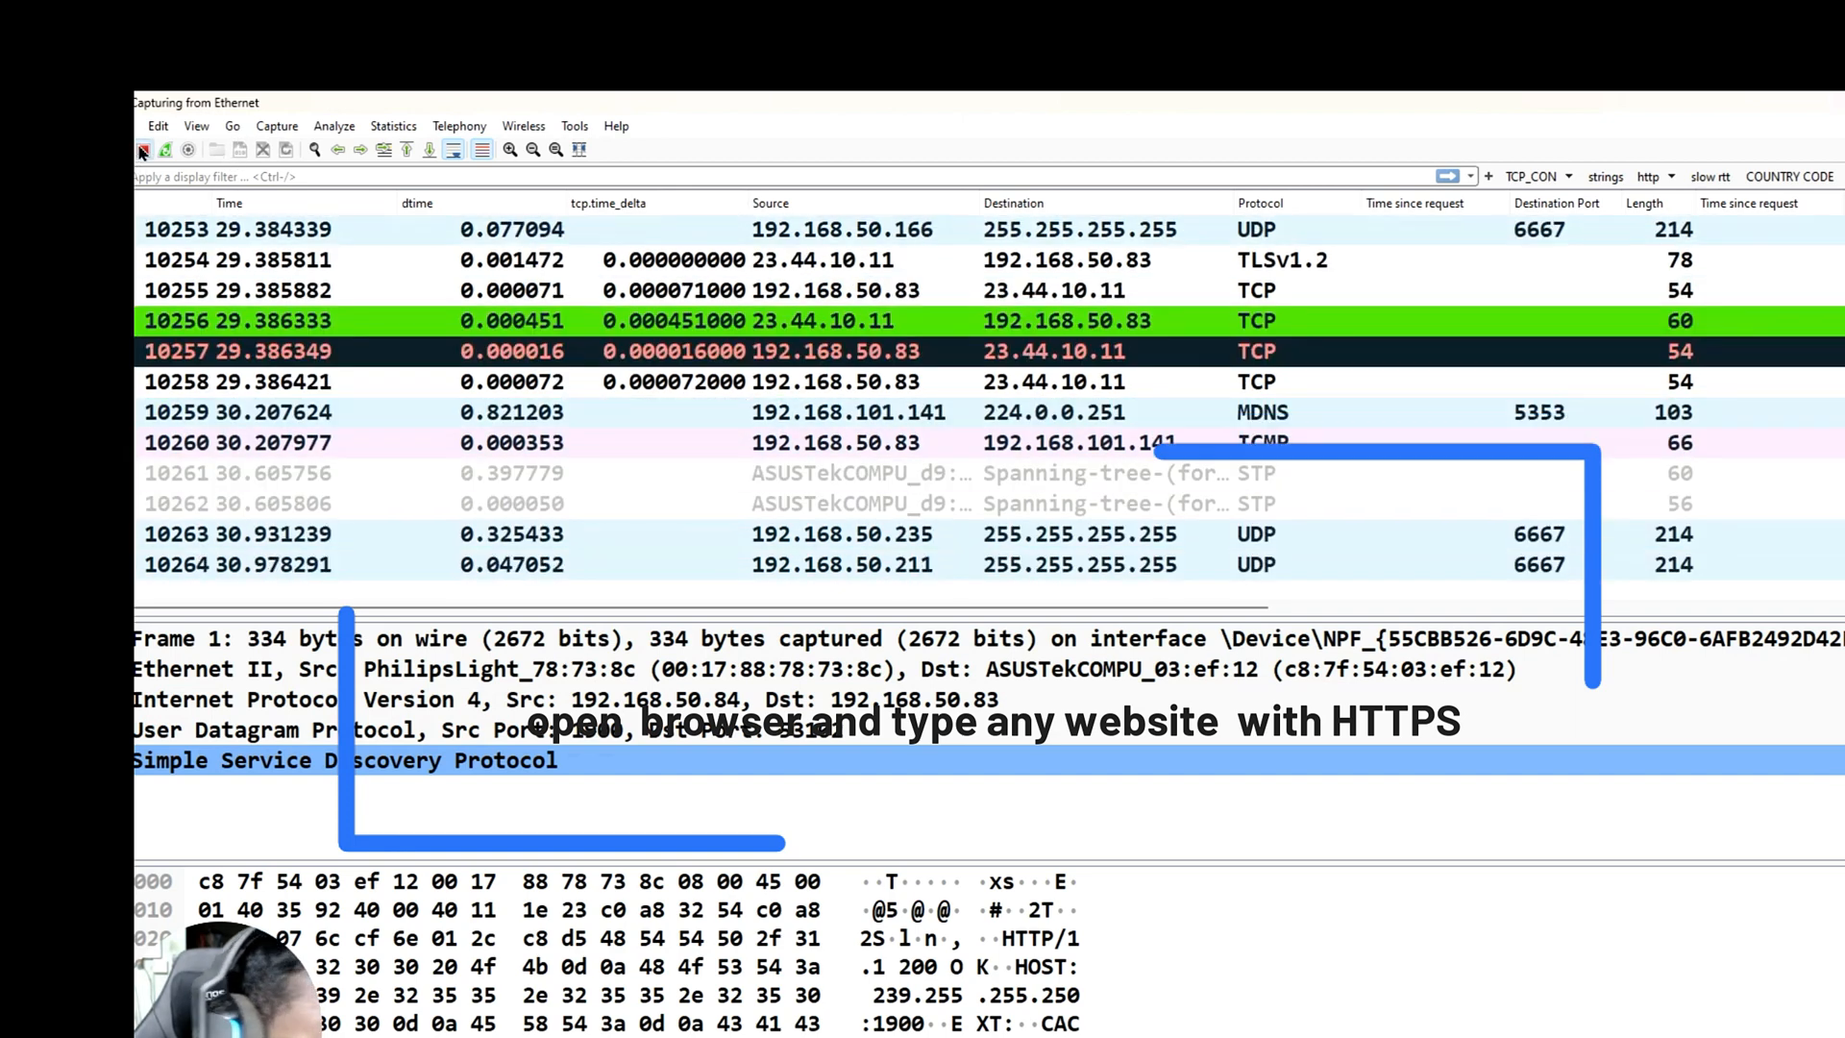
{"action": "left_click", "coordinate": [141, 150]}
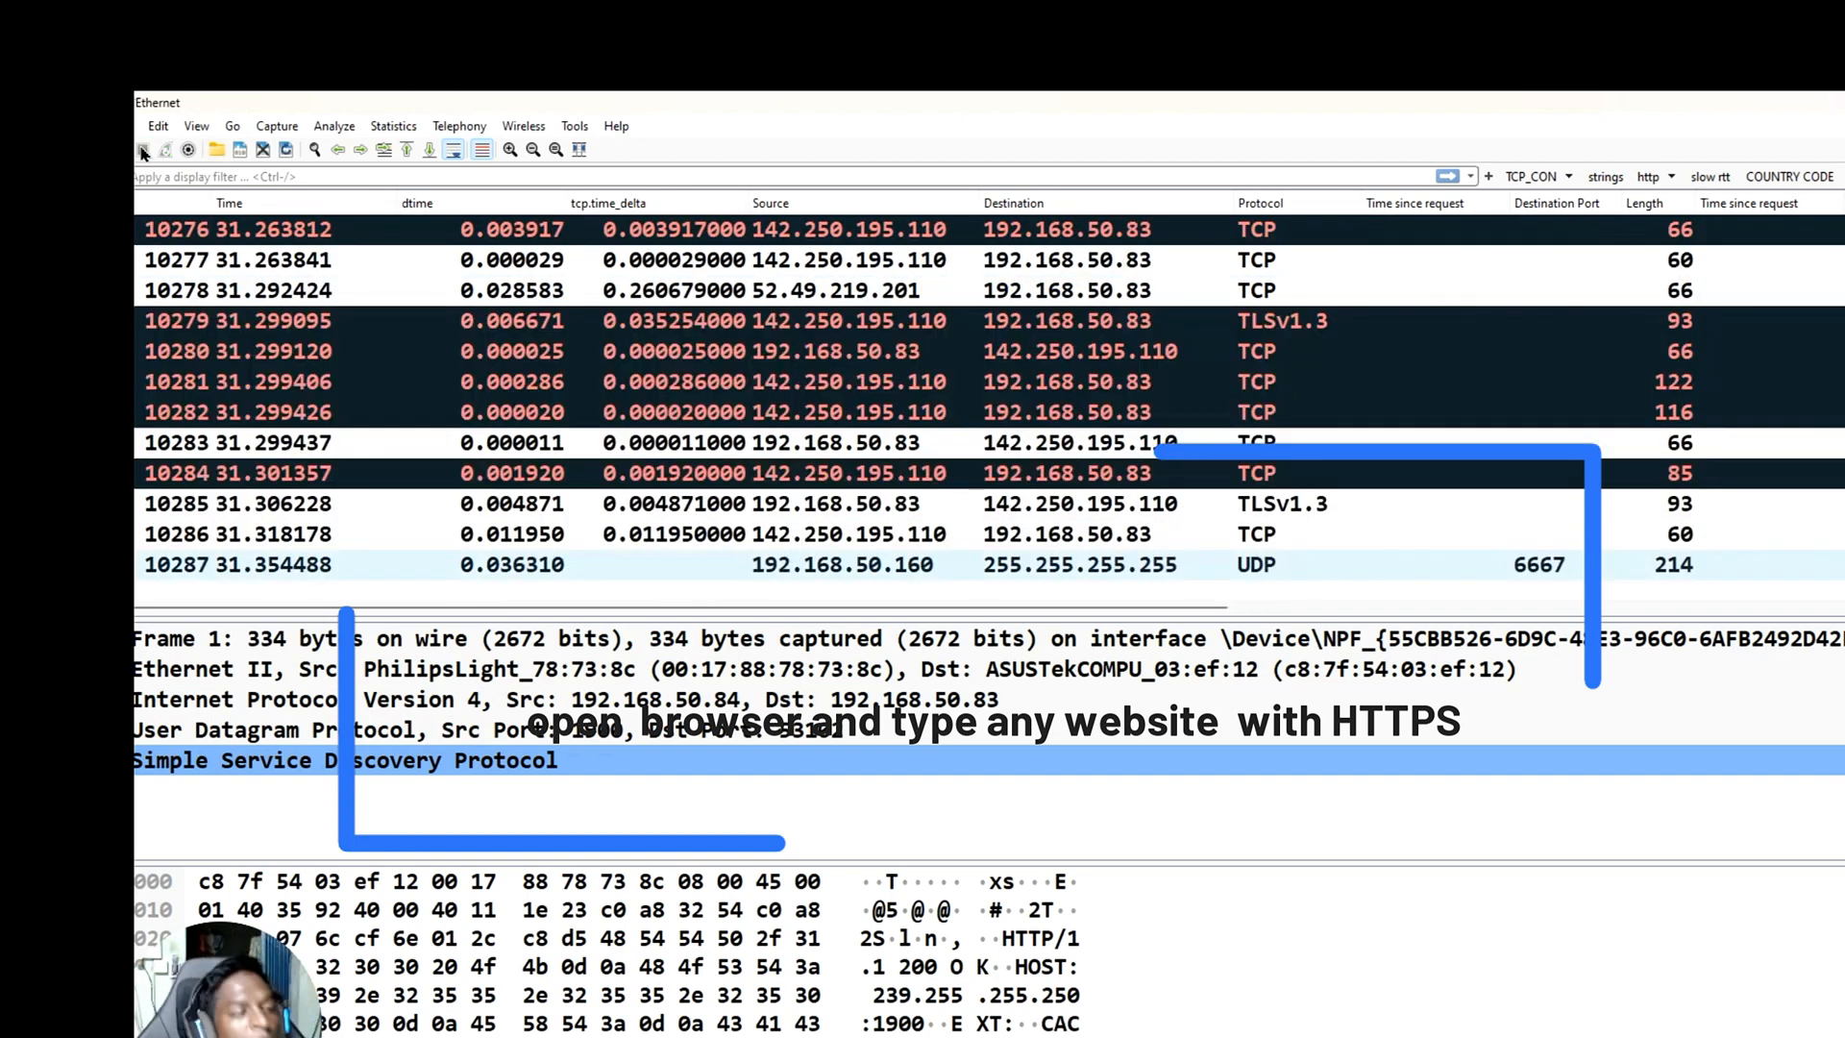
{"action": "left_click", "coordinate": [184, 176]}
{"action": "type", "text": "FRA"}
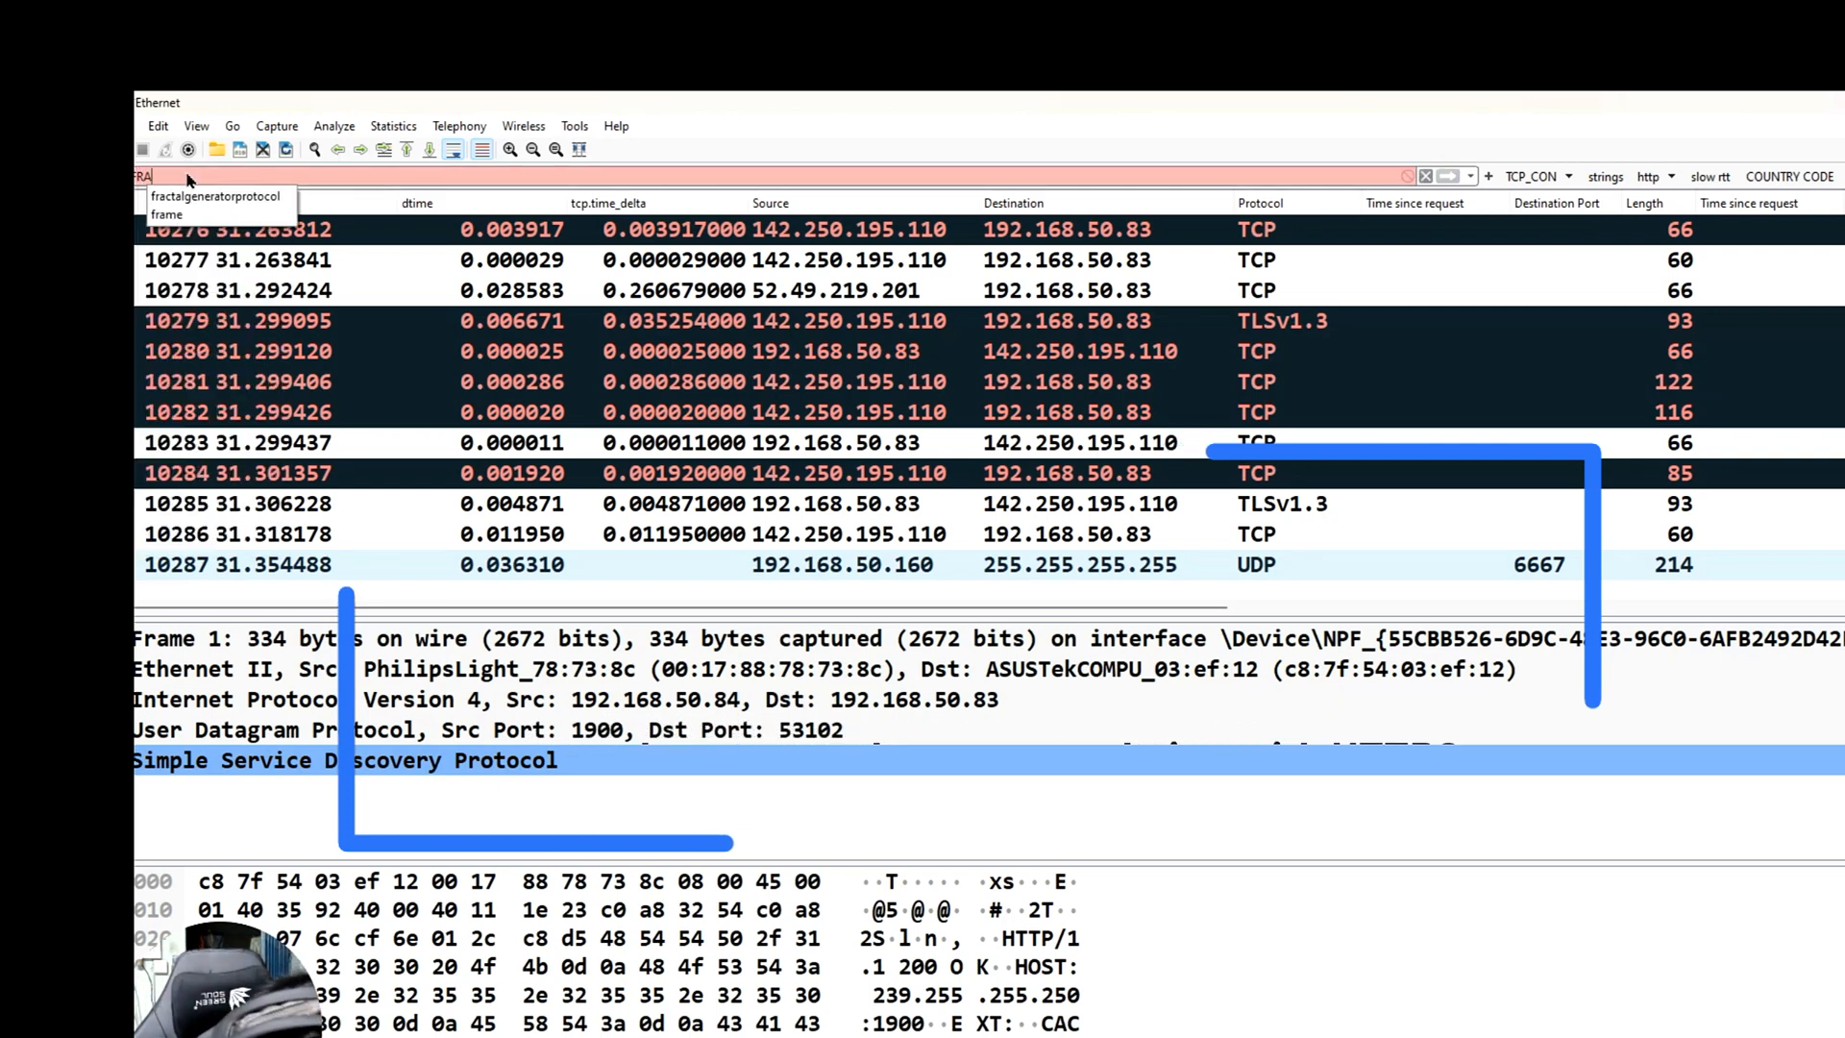
{"action": "type", "text": "MES CO"}
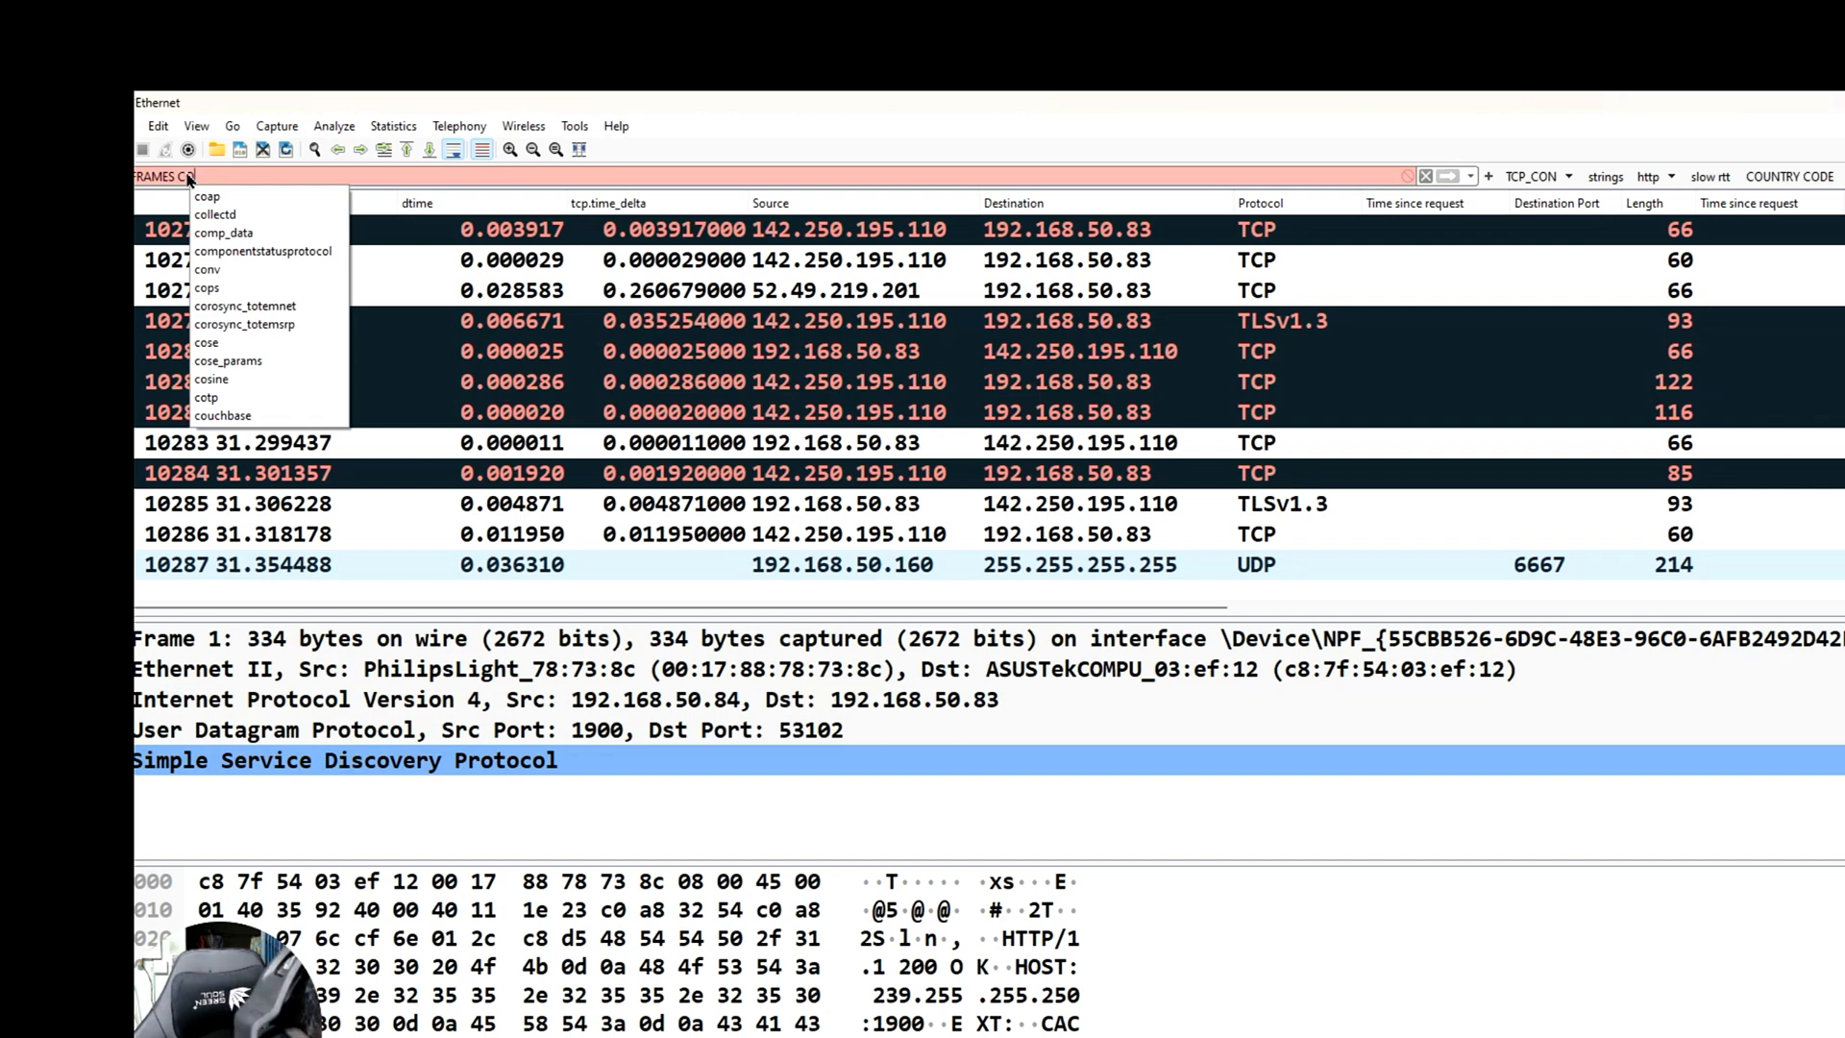
{"action": "key", "text": "BackSpace"}
{"action": "key", "text": "BackSpace"}
{"action": "key", "text": "BackSpace"}
{"action": "key", "text": "BackSpace"}
{"action": "key", "text": "BackSpace"}
{"action": "key", "text": "BackSpace"}
{"action": "key", "text": "BackSpace"}
{"action": "key", "text": "BackSpace"}
{"action": "key", "text": "BackSpace"}
{"action": "type", "text": "frames"}
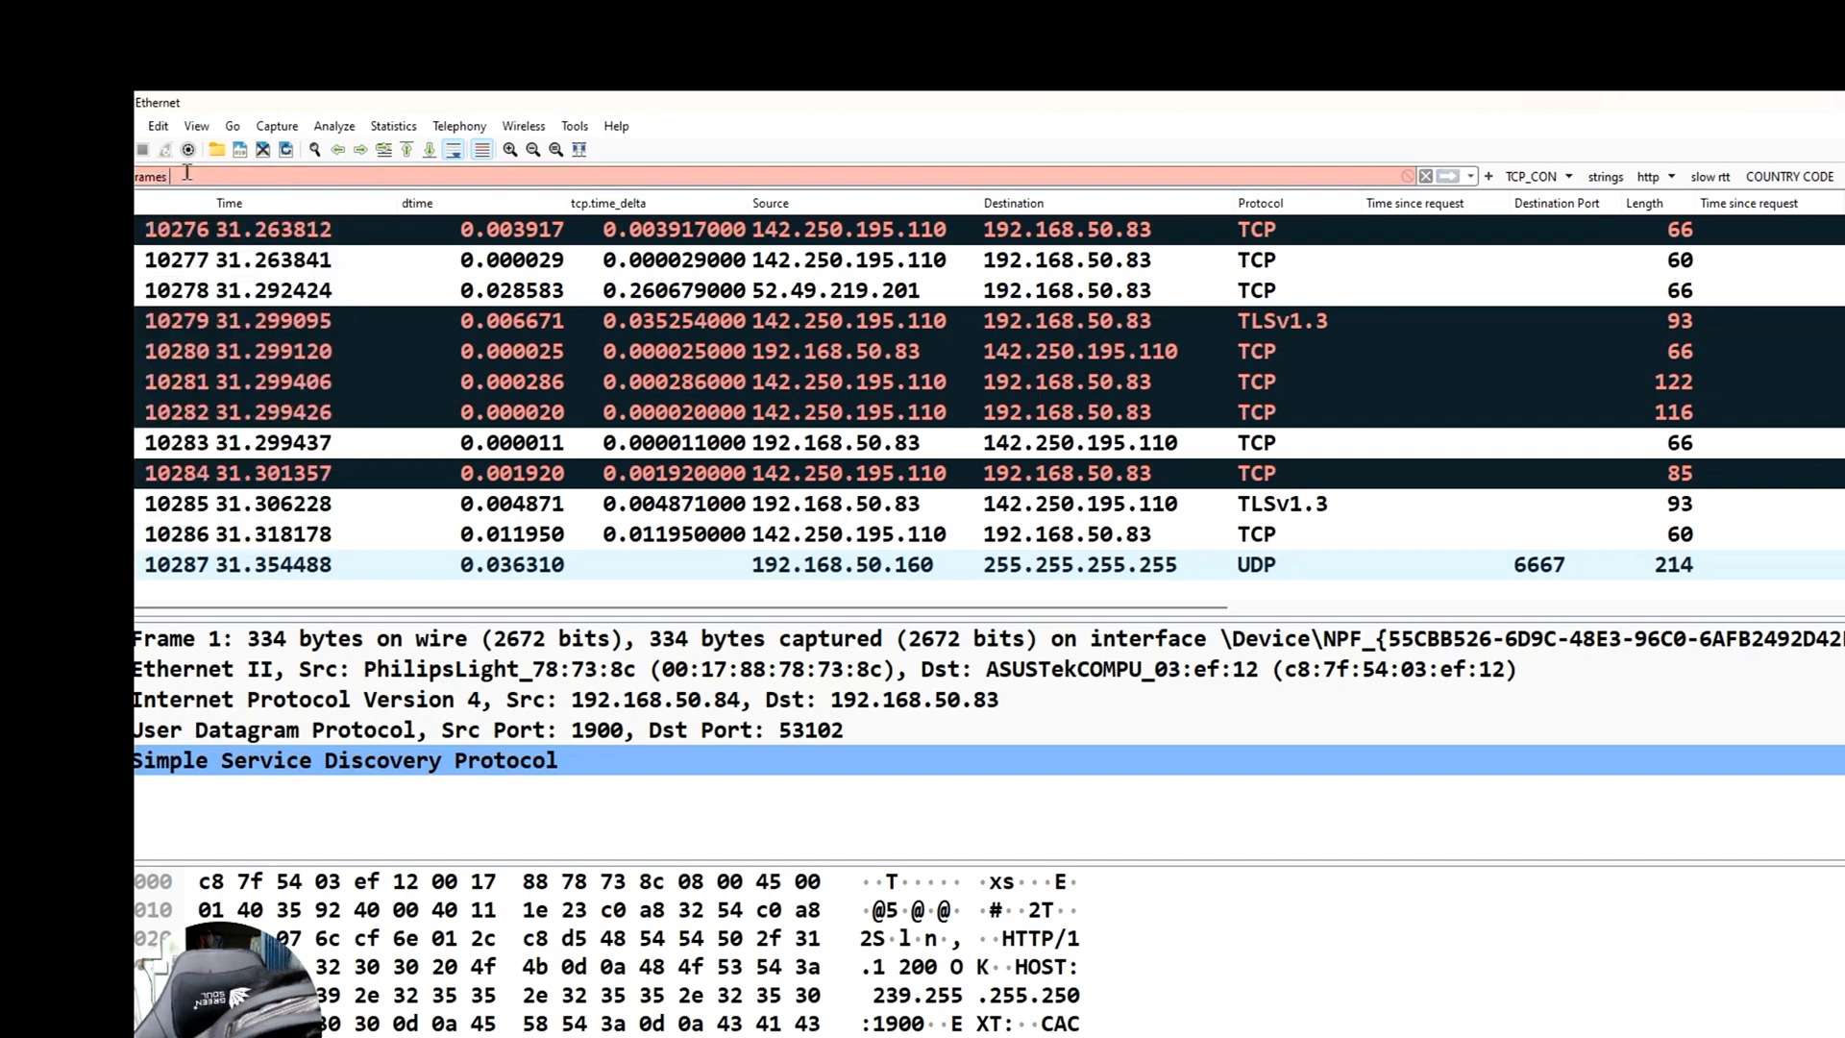
{"action": "type", "text": " conta"}
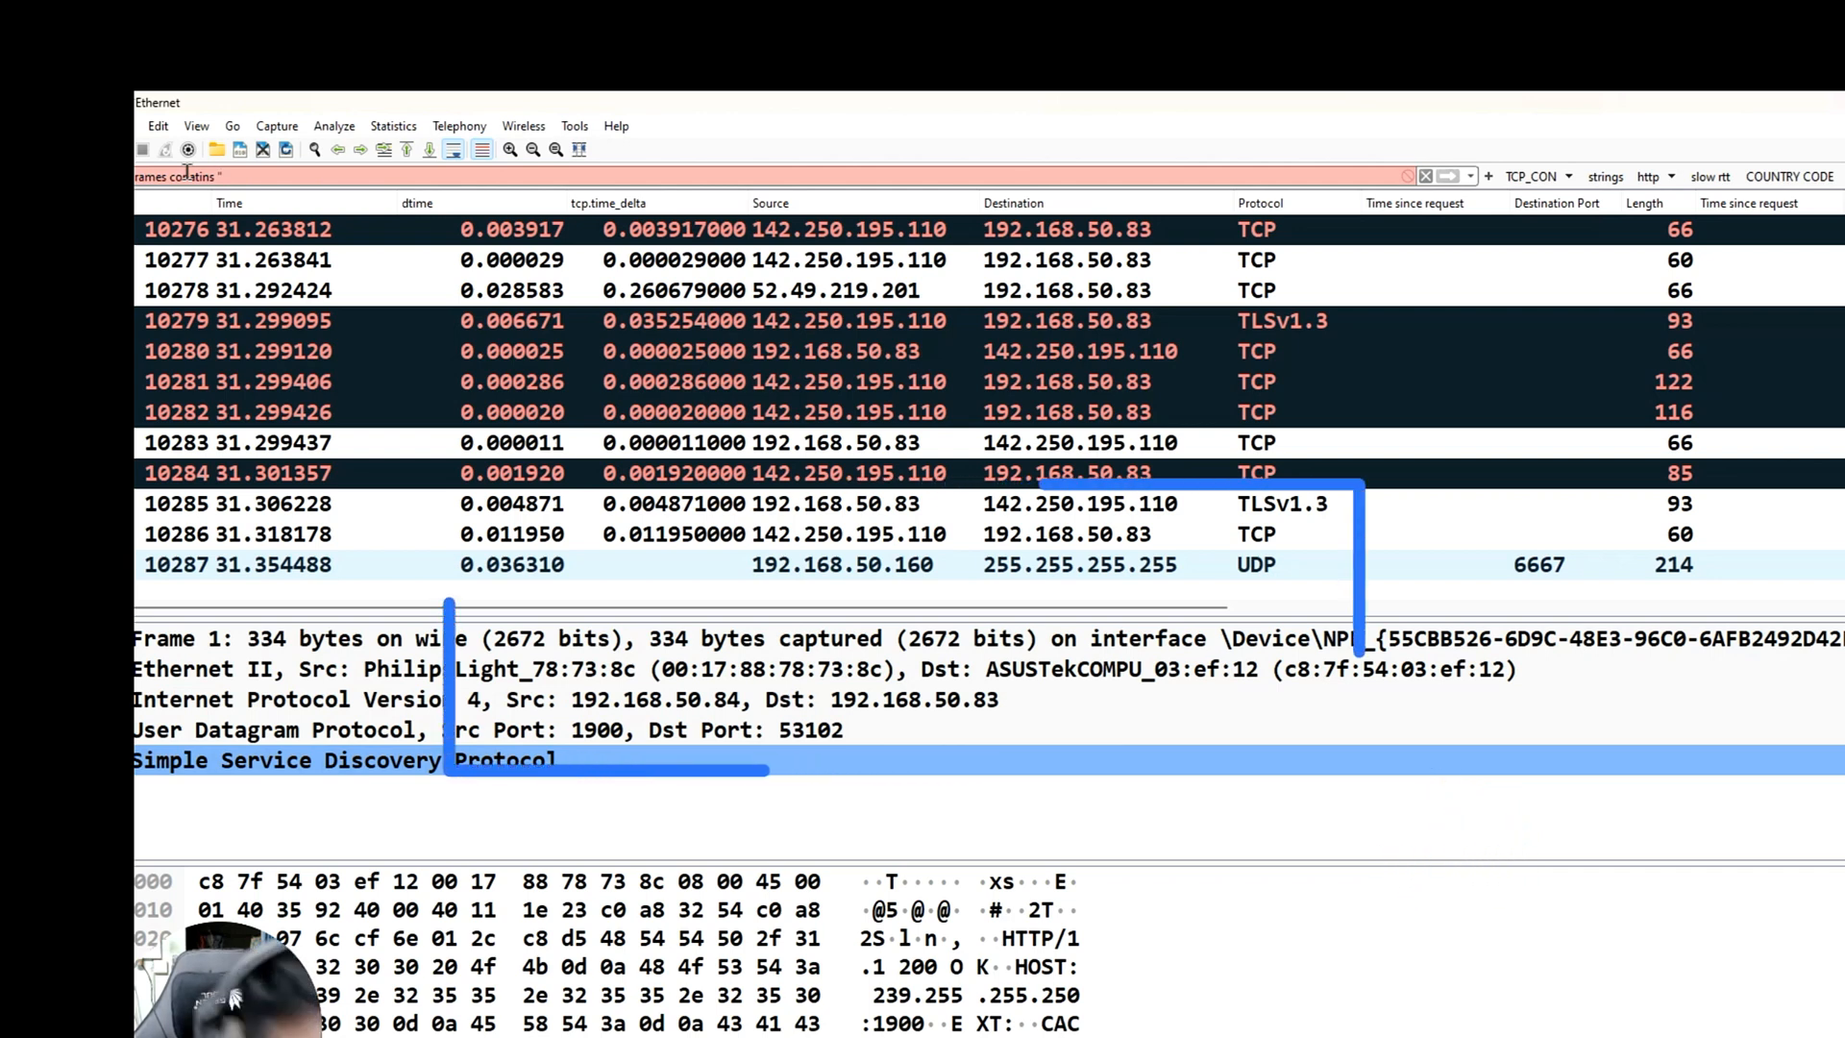
- Load the saved strings display filter, change it to frame contains "wireshark" and apply it to the capture
{"action": "left_click", "coordinate": [1605, 178]}
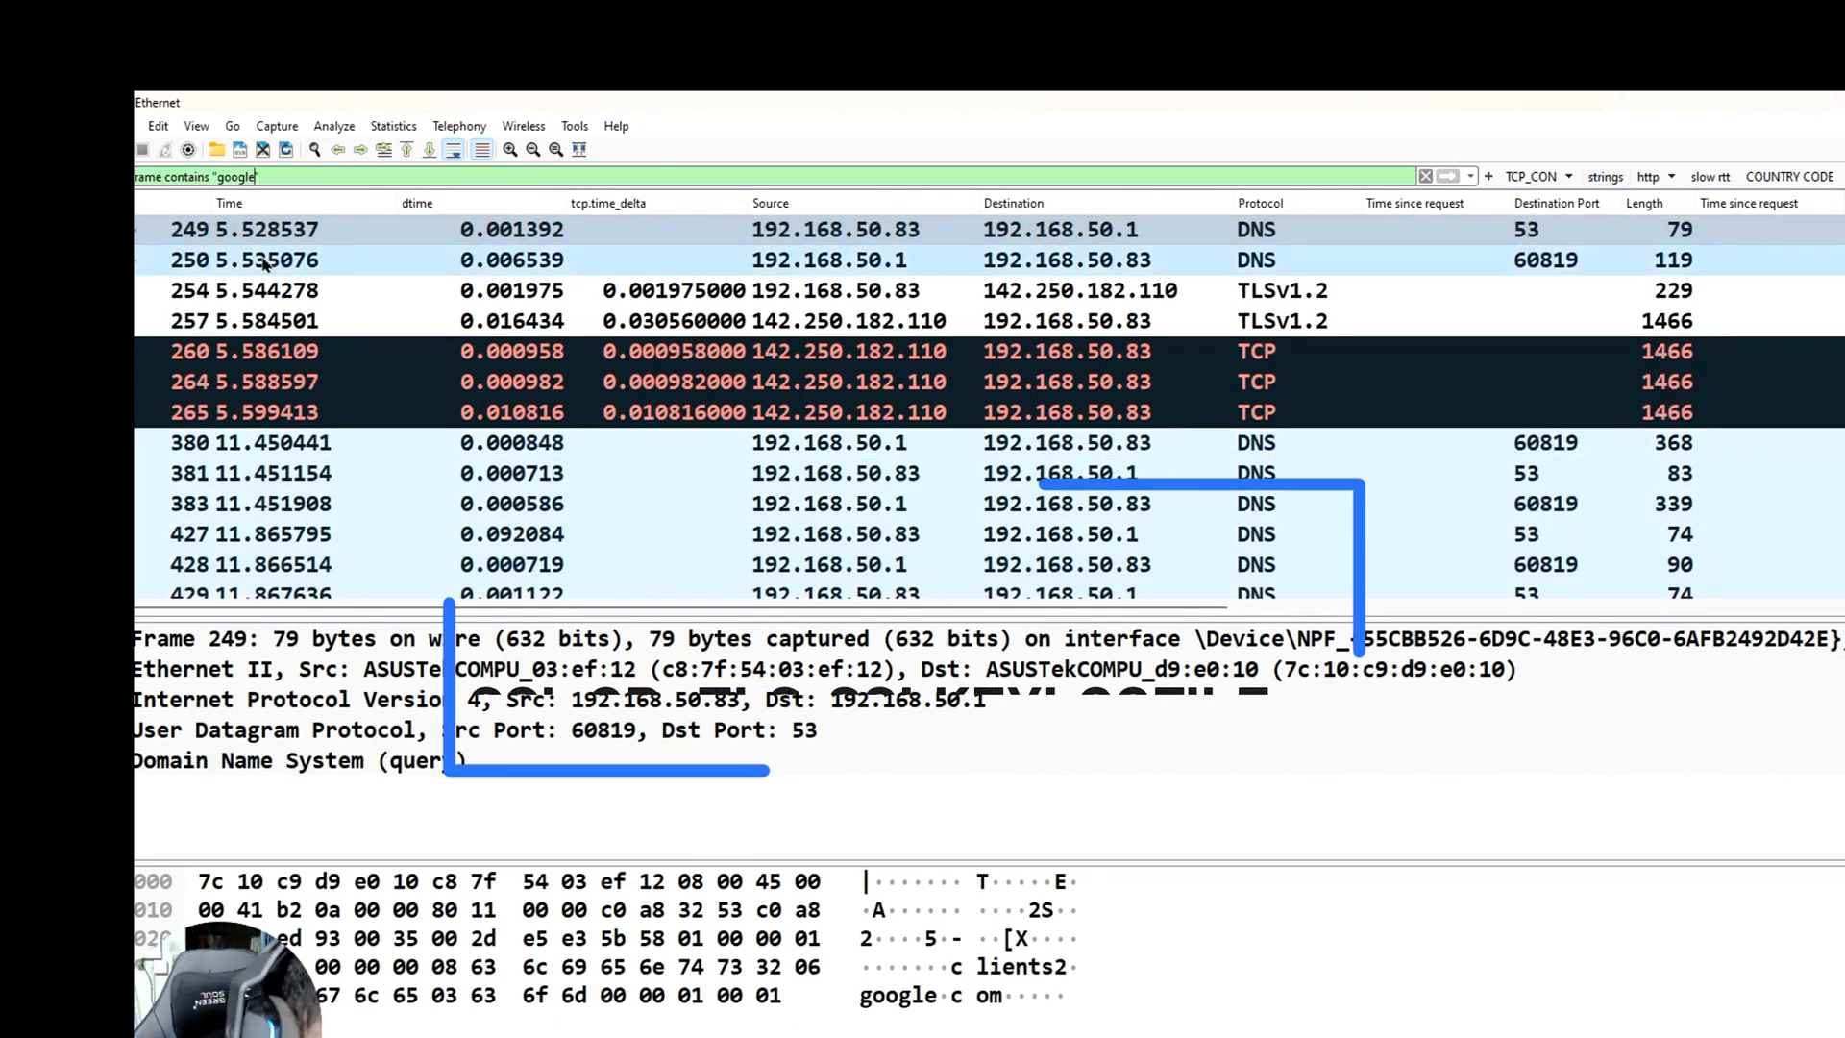
{"action": "key", "text": "BackSpace"}
{"action": "key", "text": "BackSpace"}
{"action": "key", "text": "BackSpace"}
{"action": "key", "text": "BackSpace"}
{"action": "key", "text": "BackSpace"}
{"action": "key", "text": "BackSpace"}
{"action": "key", "text": "BackSpace"}
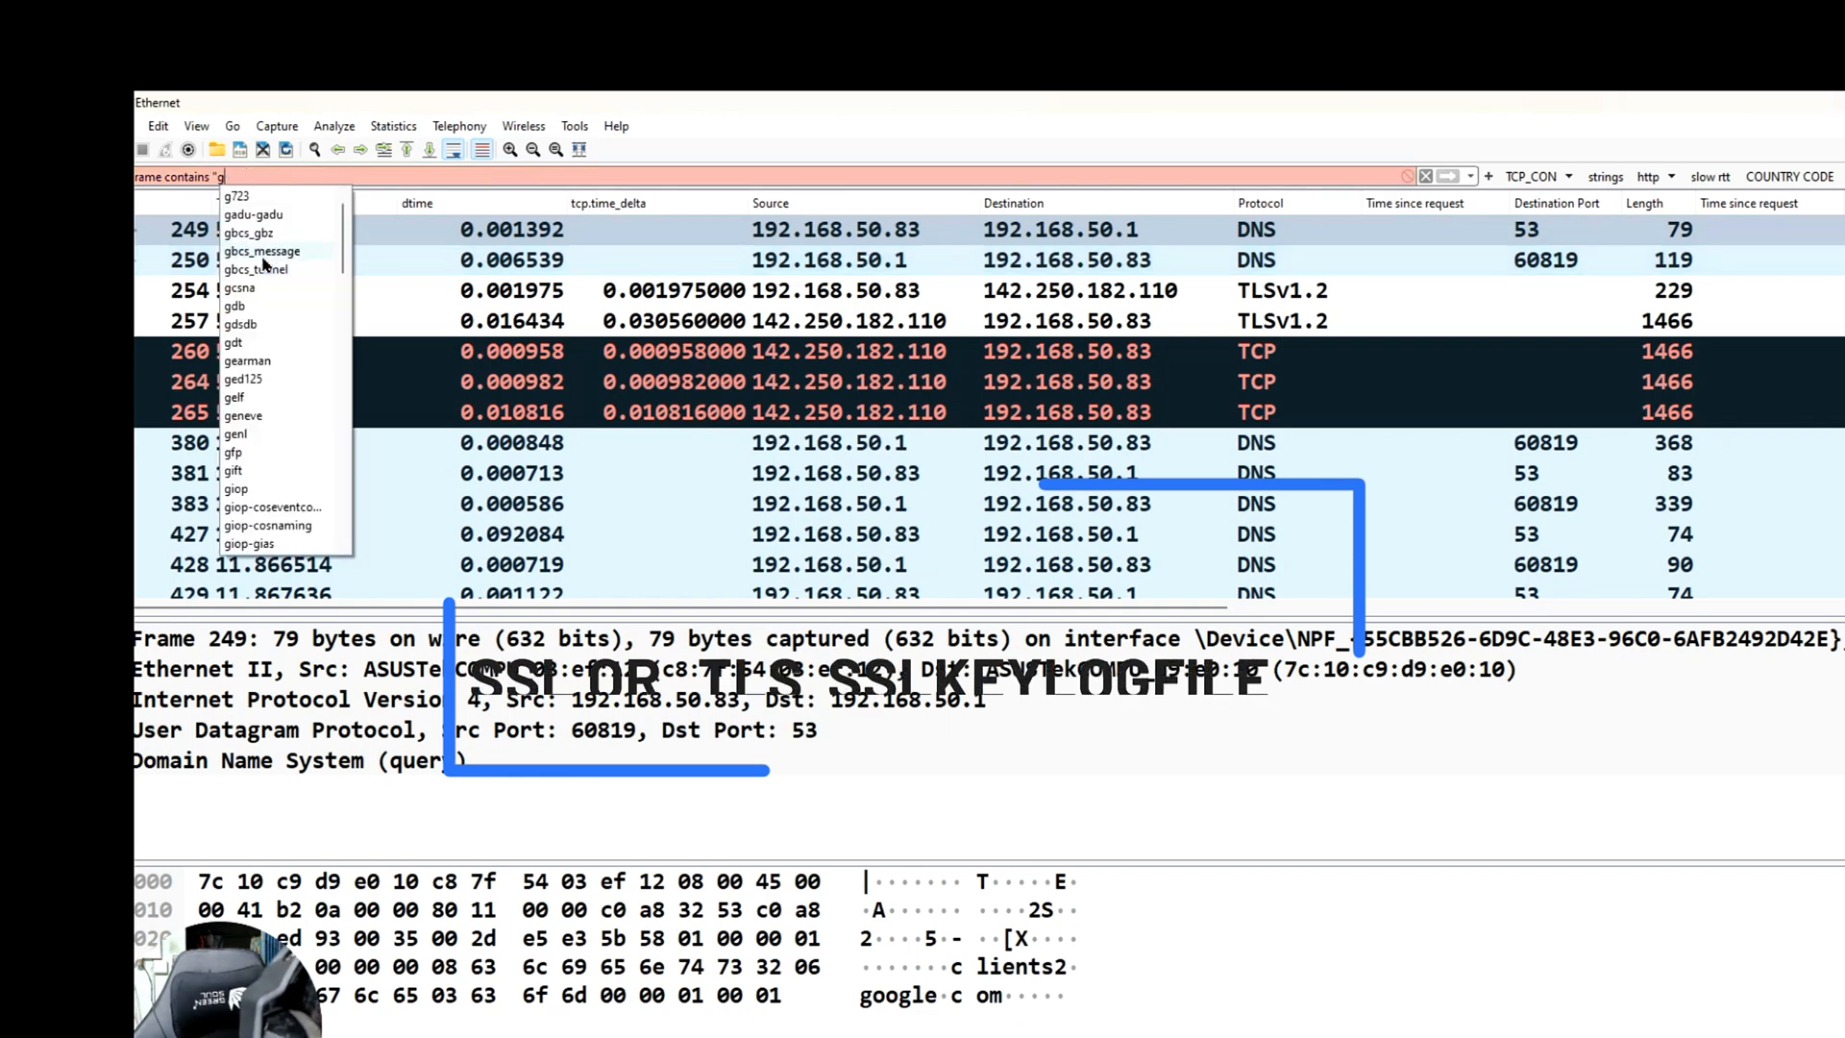
{"action": "type", "text": "w"}
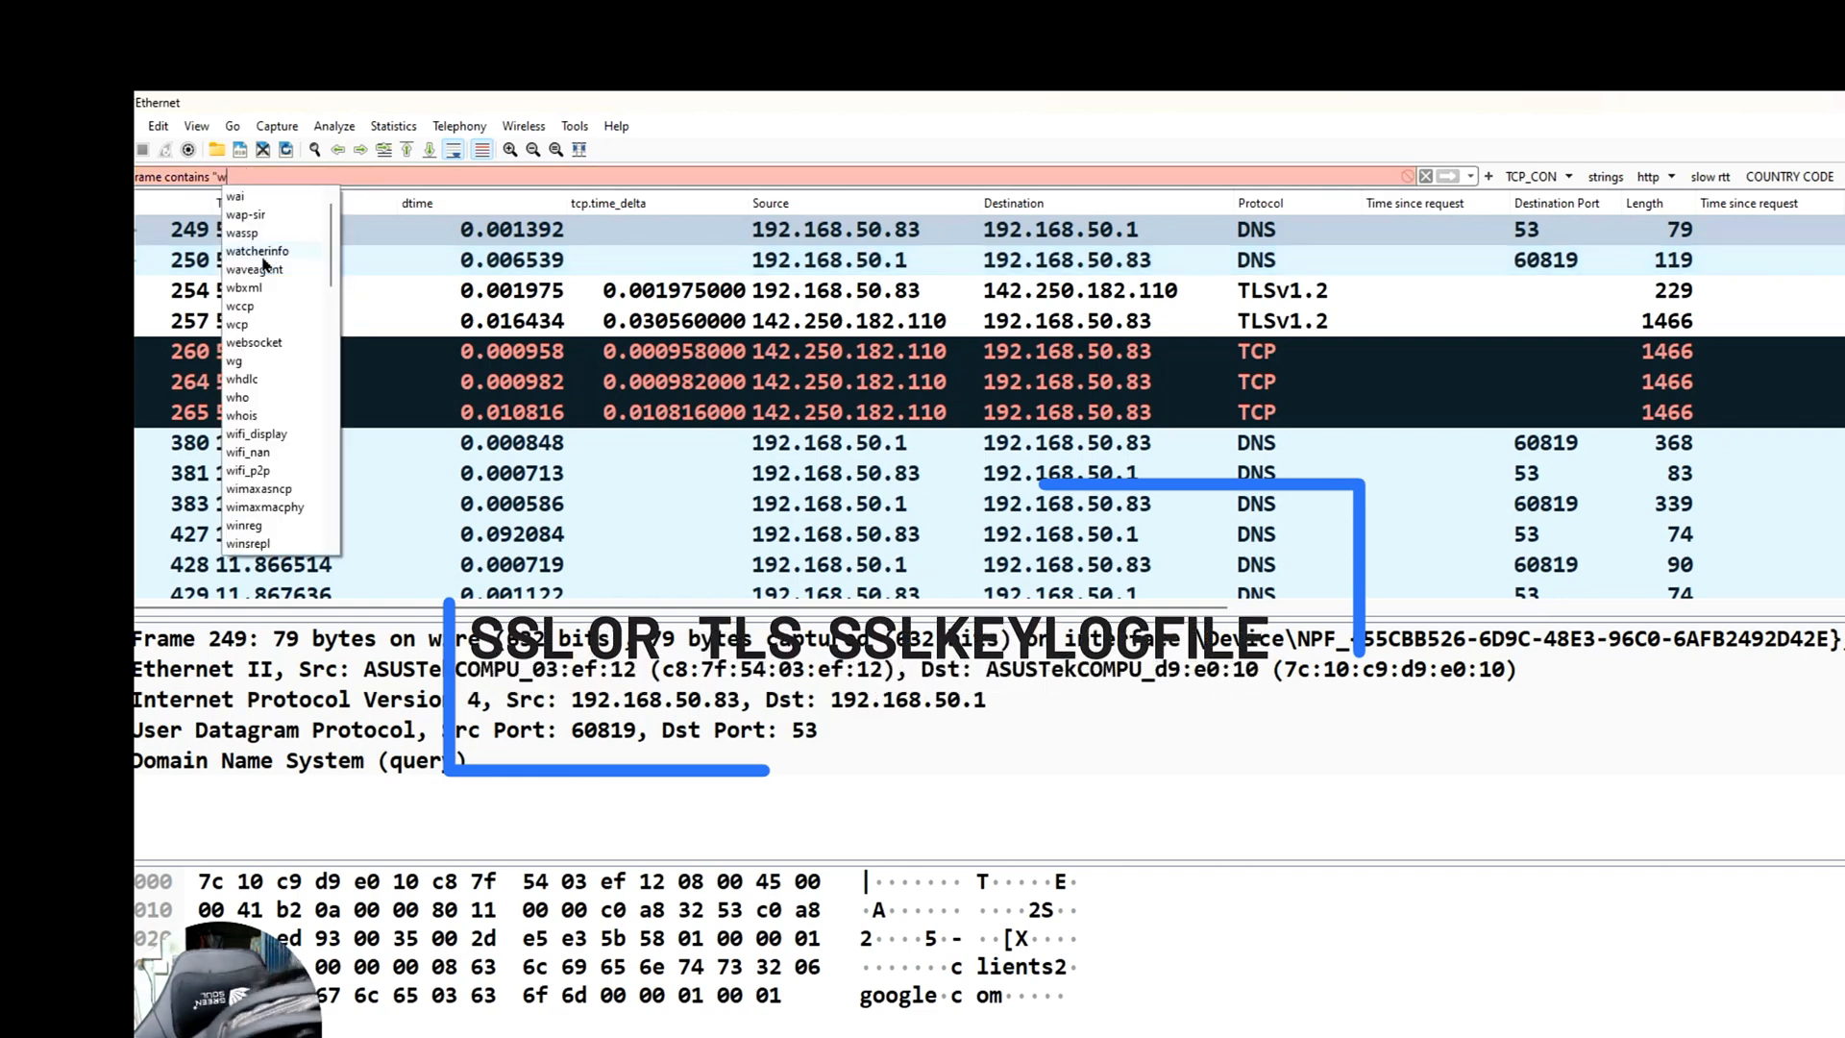
{"action": "type", "text": "ireshark"}
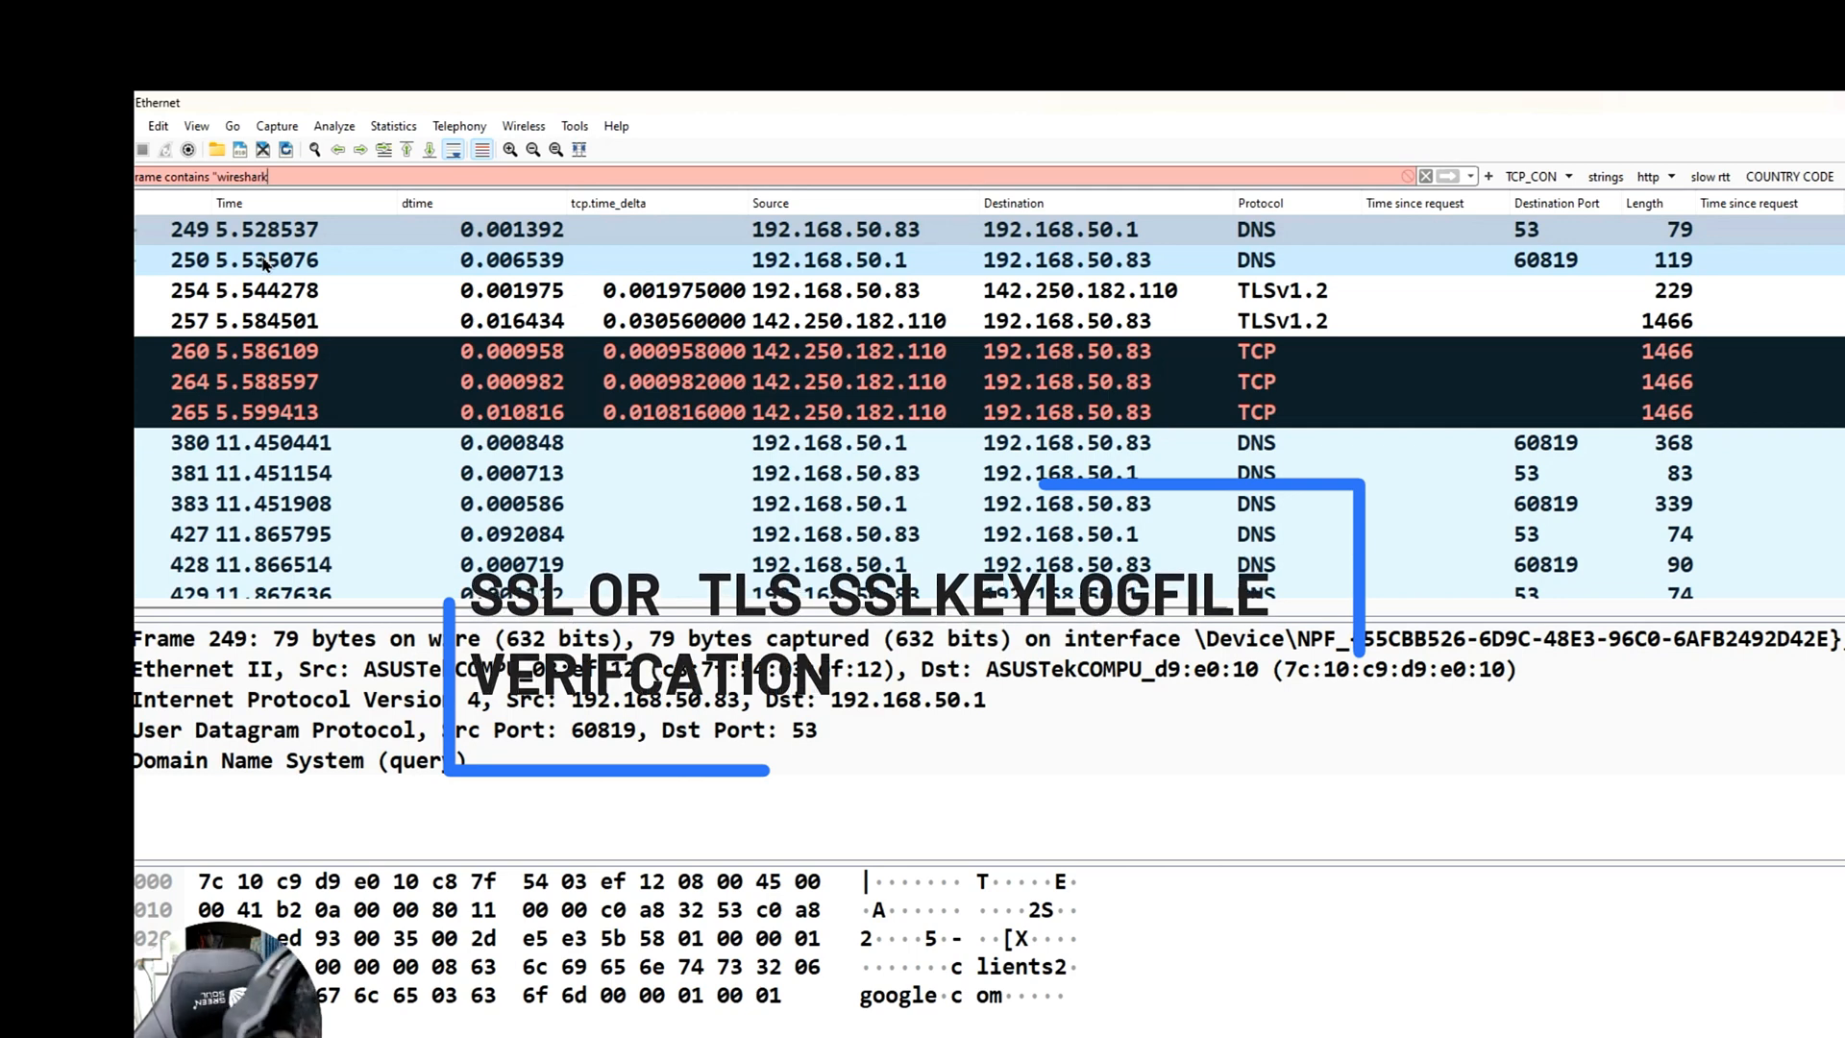
{"action": "type", "text": "\""}
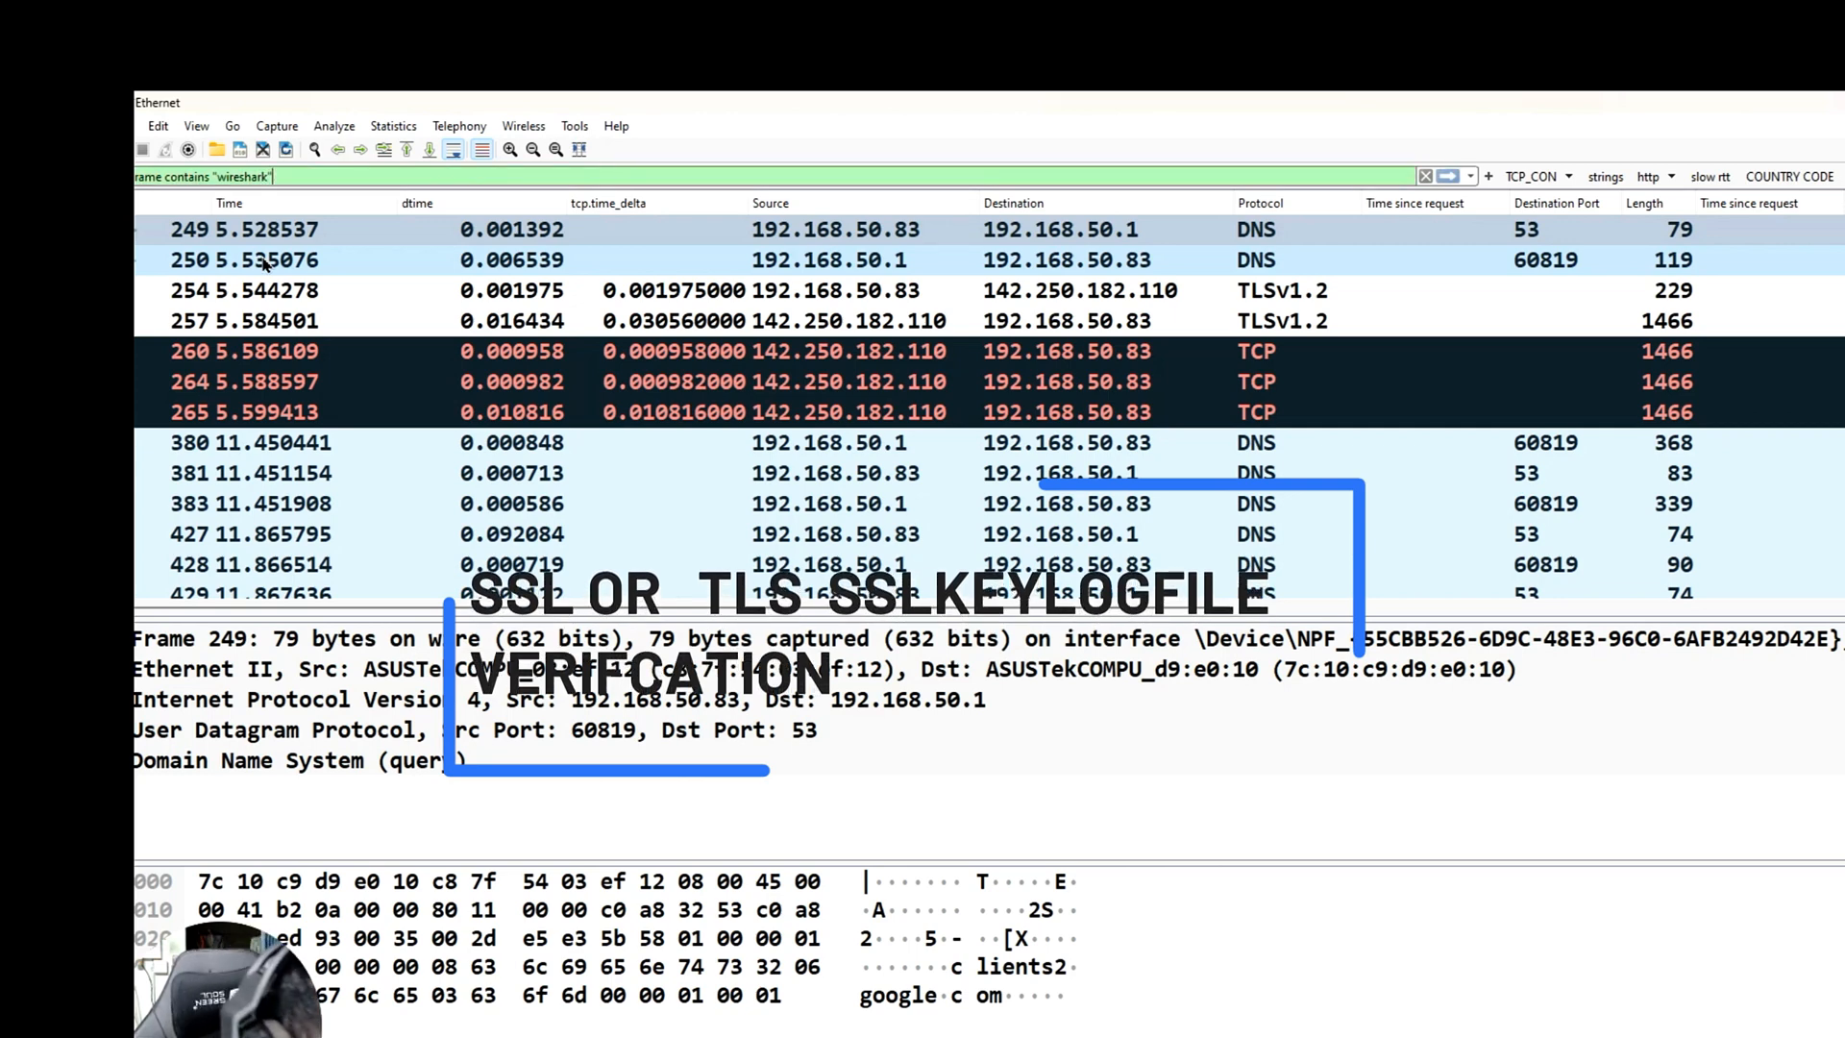
{"action": "type", "text": "\\"}
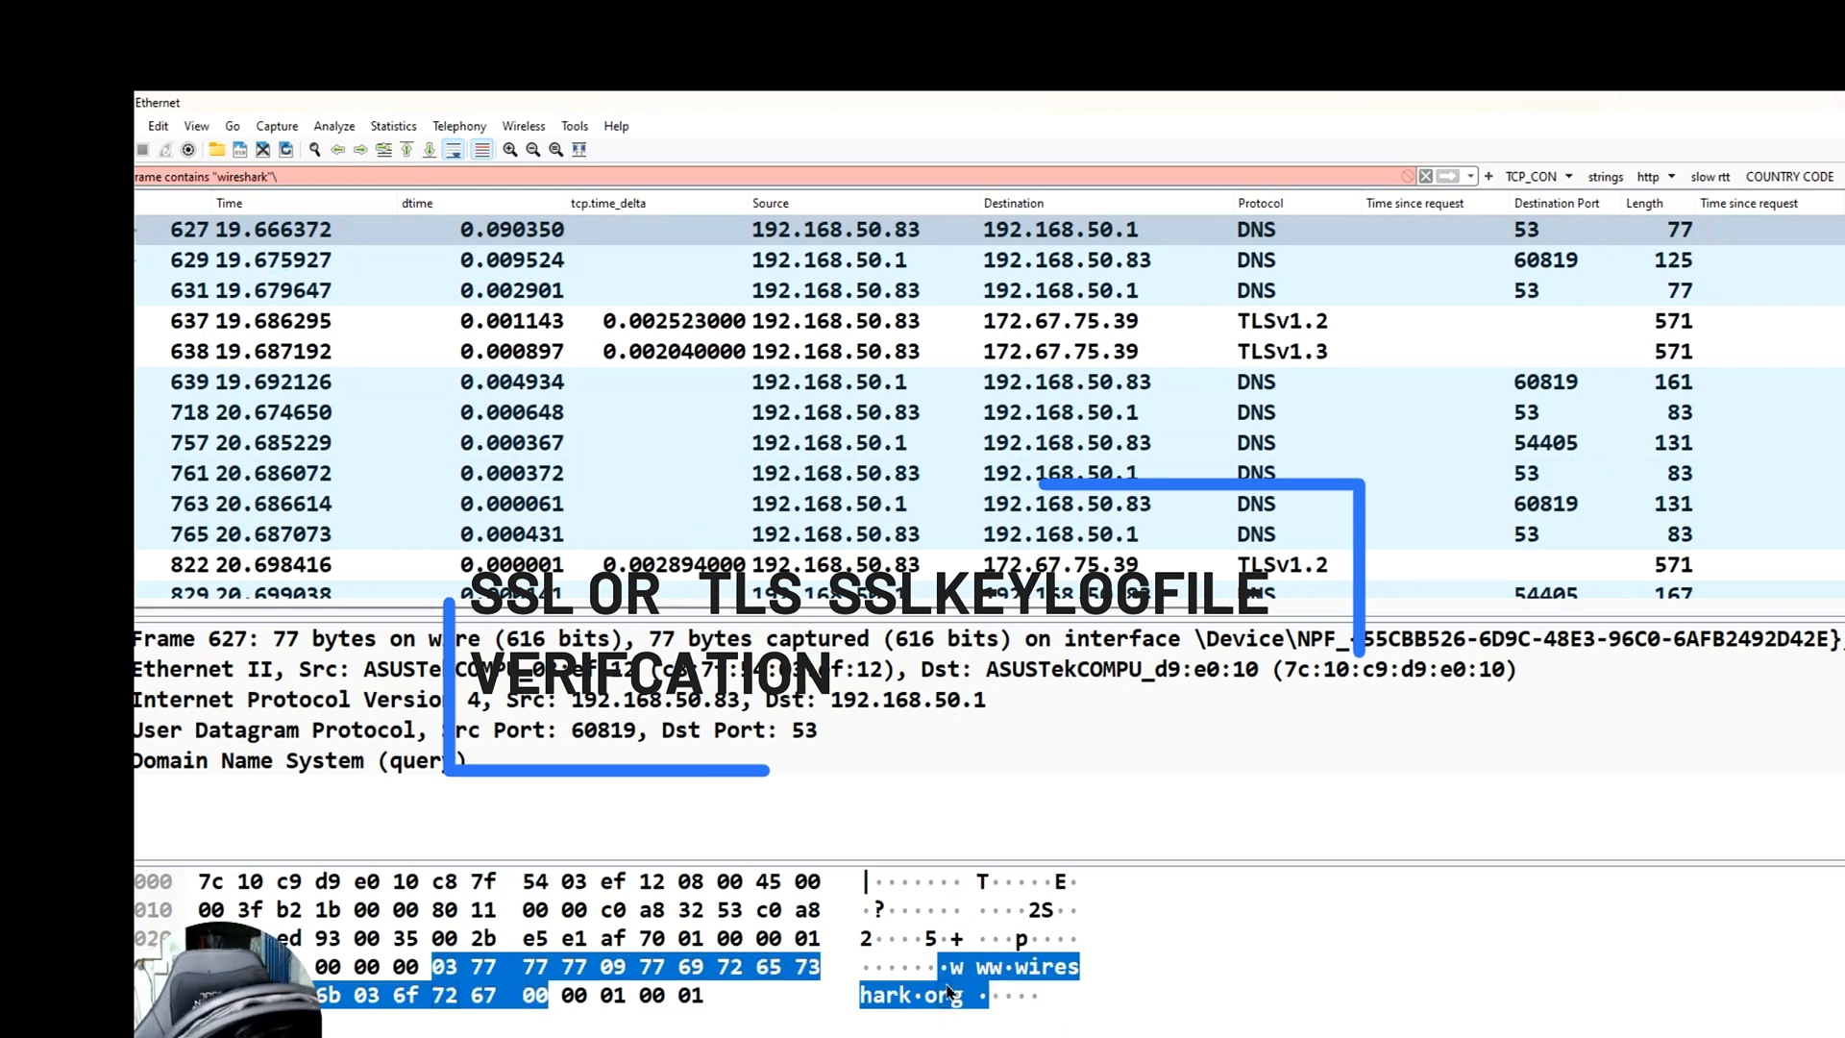
- Examine the filtered wireshark.org packets, including the Info column, the IP header details and the bytes of DNS packet 829
{"action": "left_click", "coordinate": [879, 907]}
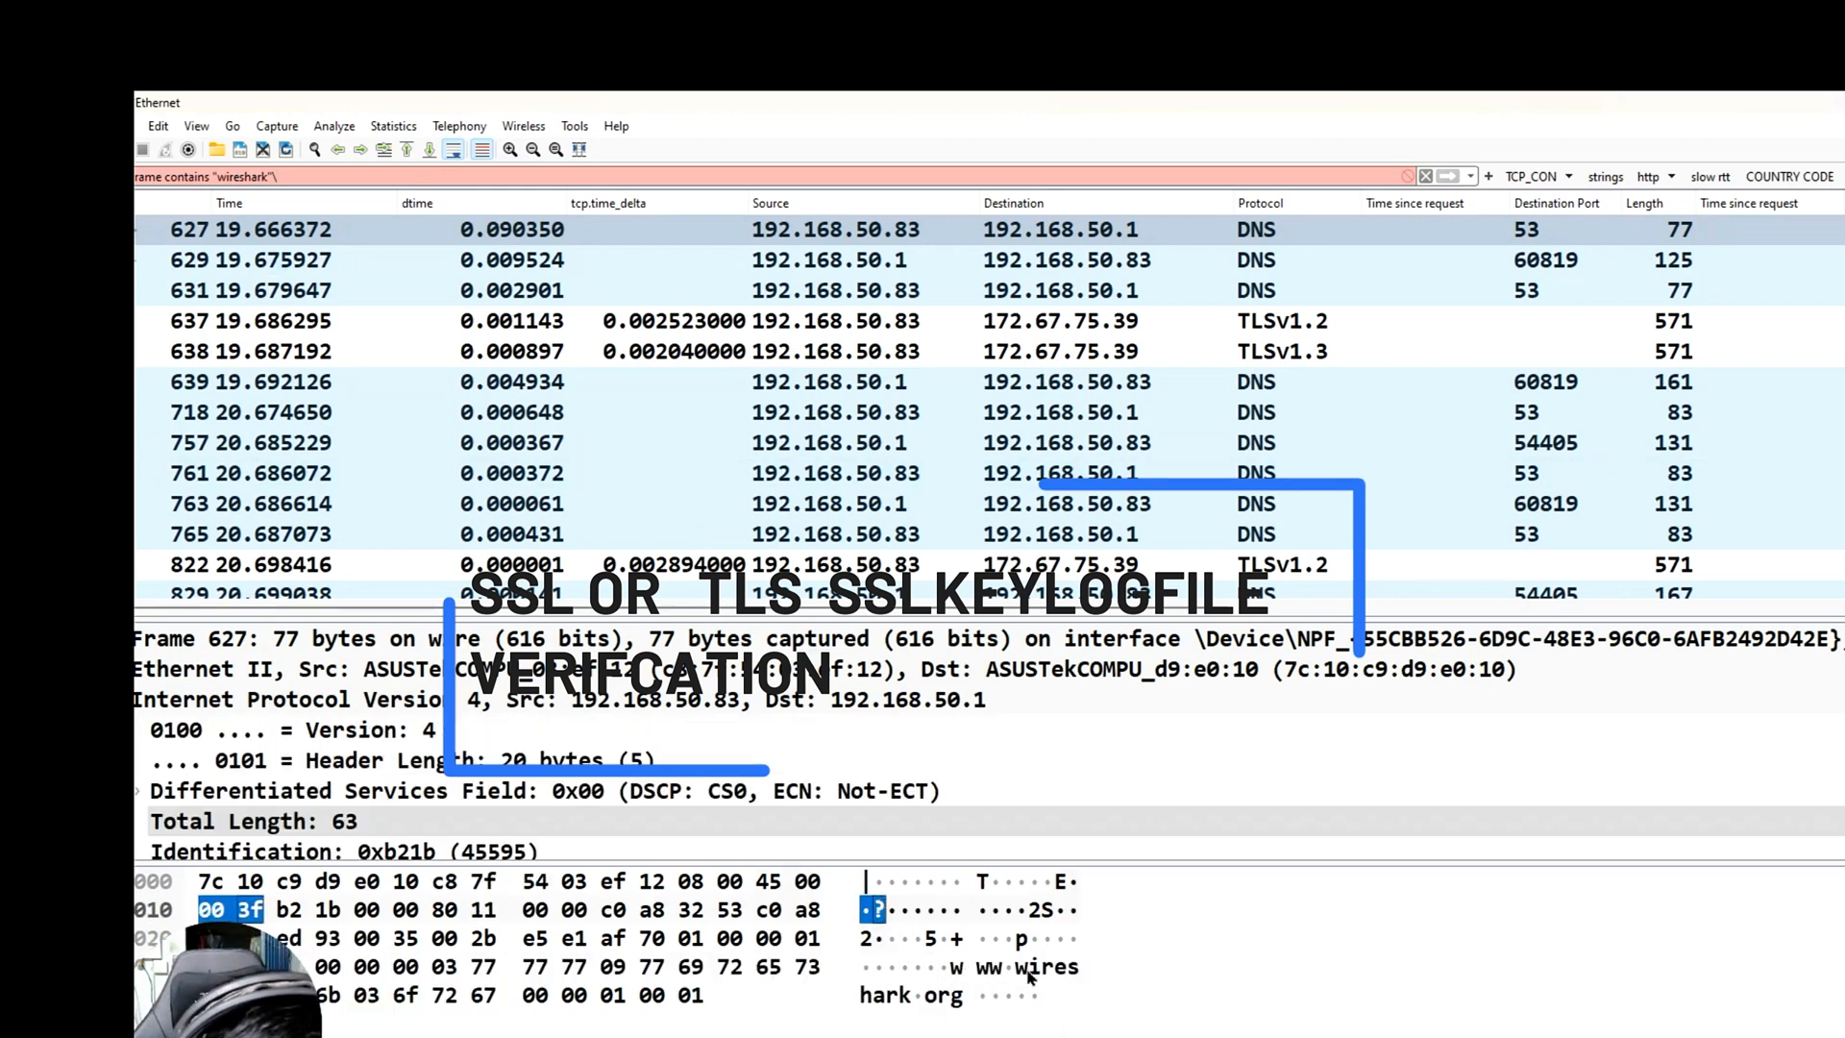
{"action": "scroll", "coordinate": [641, 724], "scroll_direction": "down", "scroll_amount": 2}
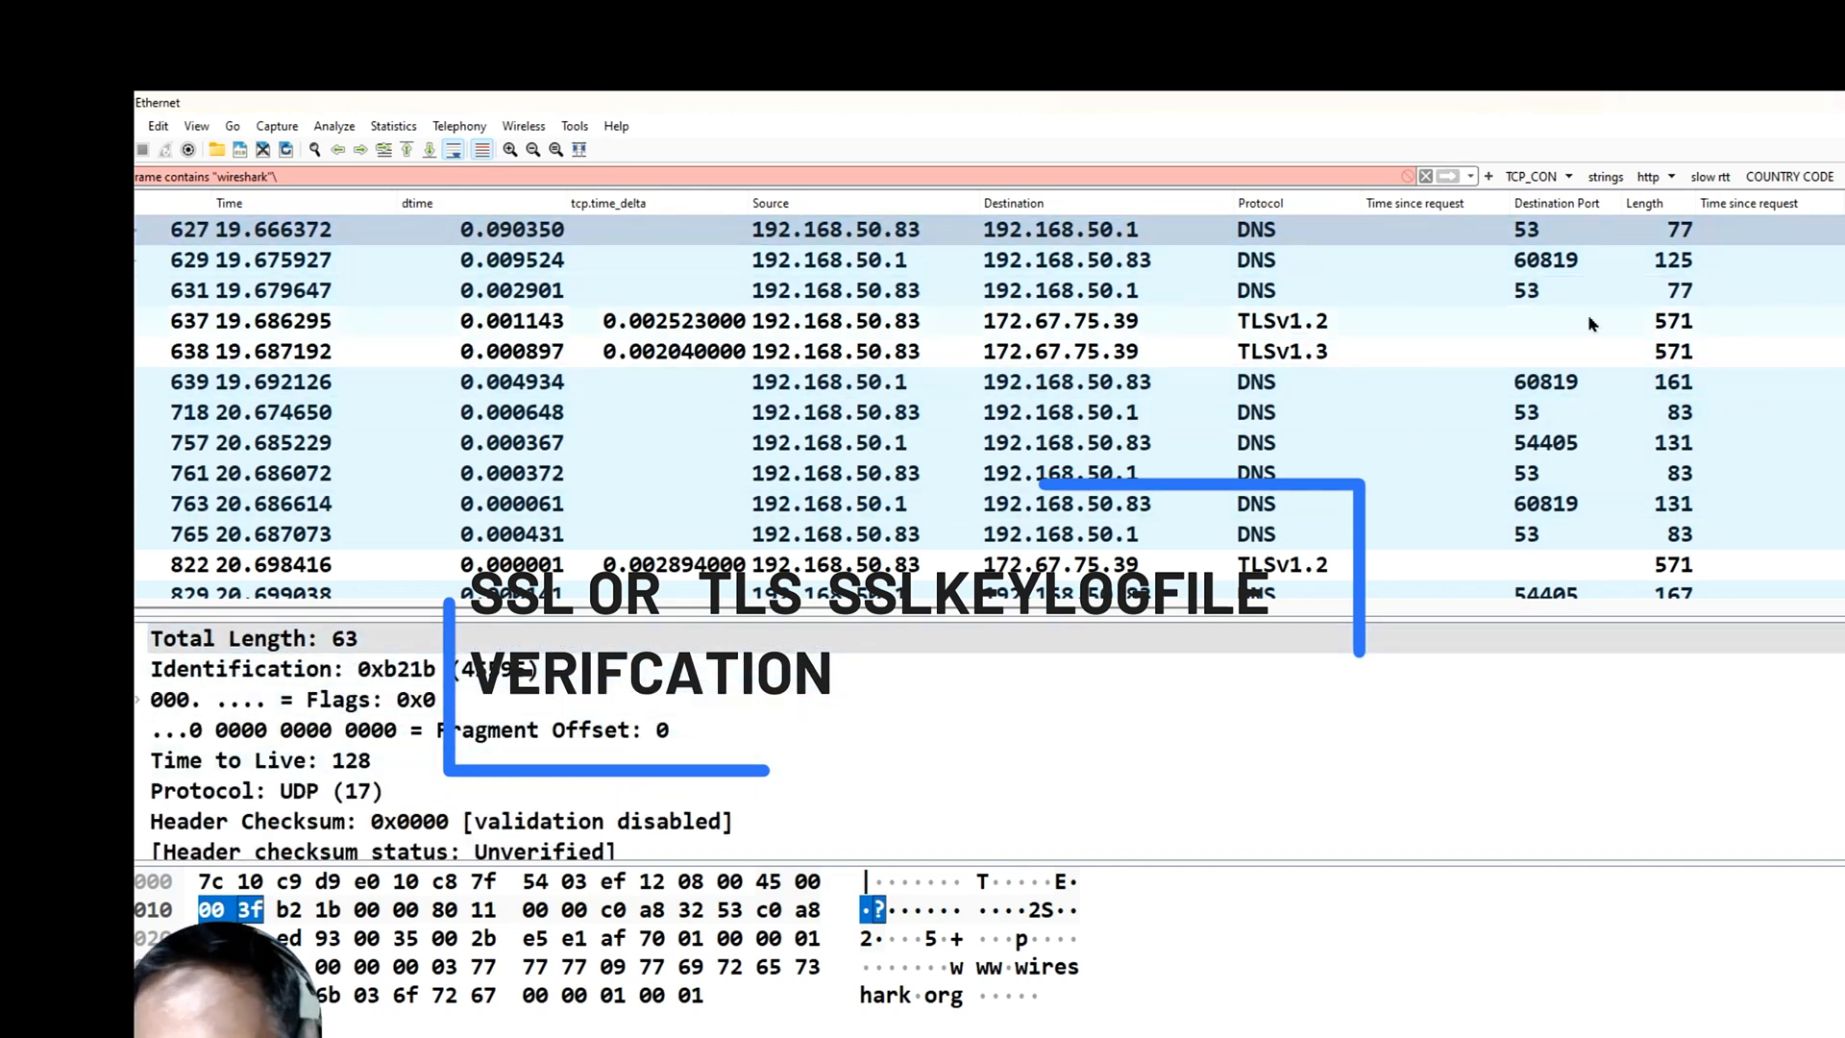
{"action": "left_click", "coordinate": [1258, 594]}
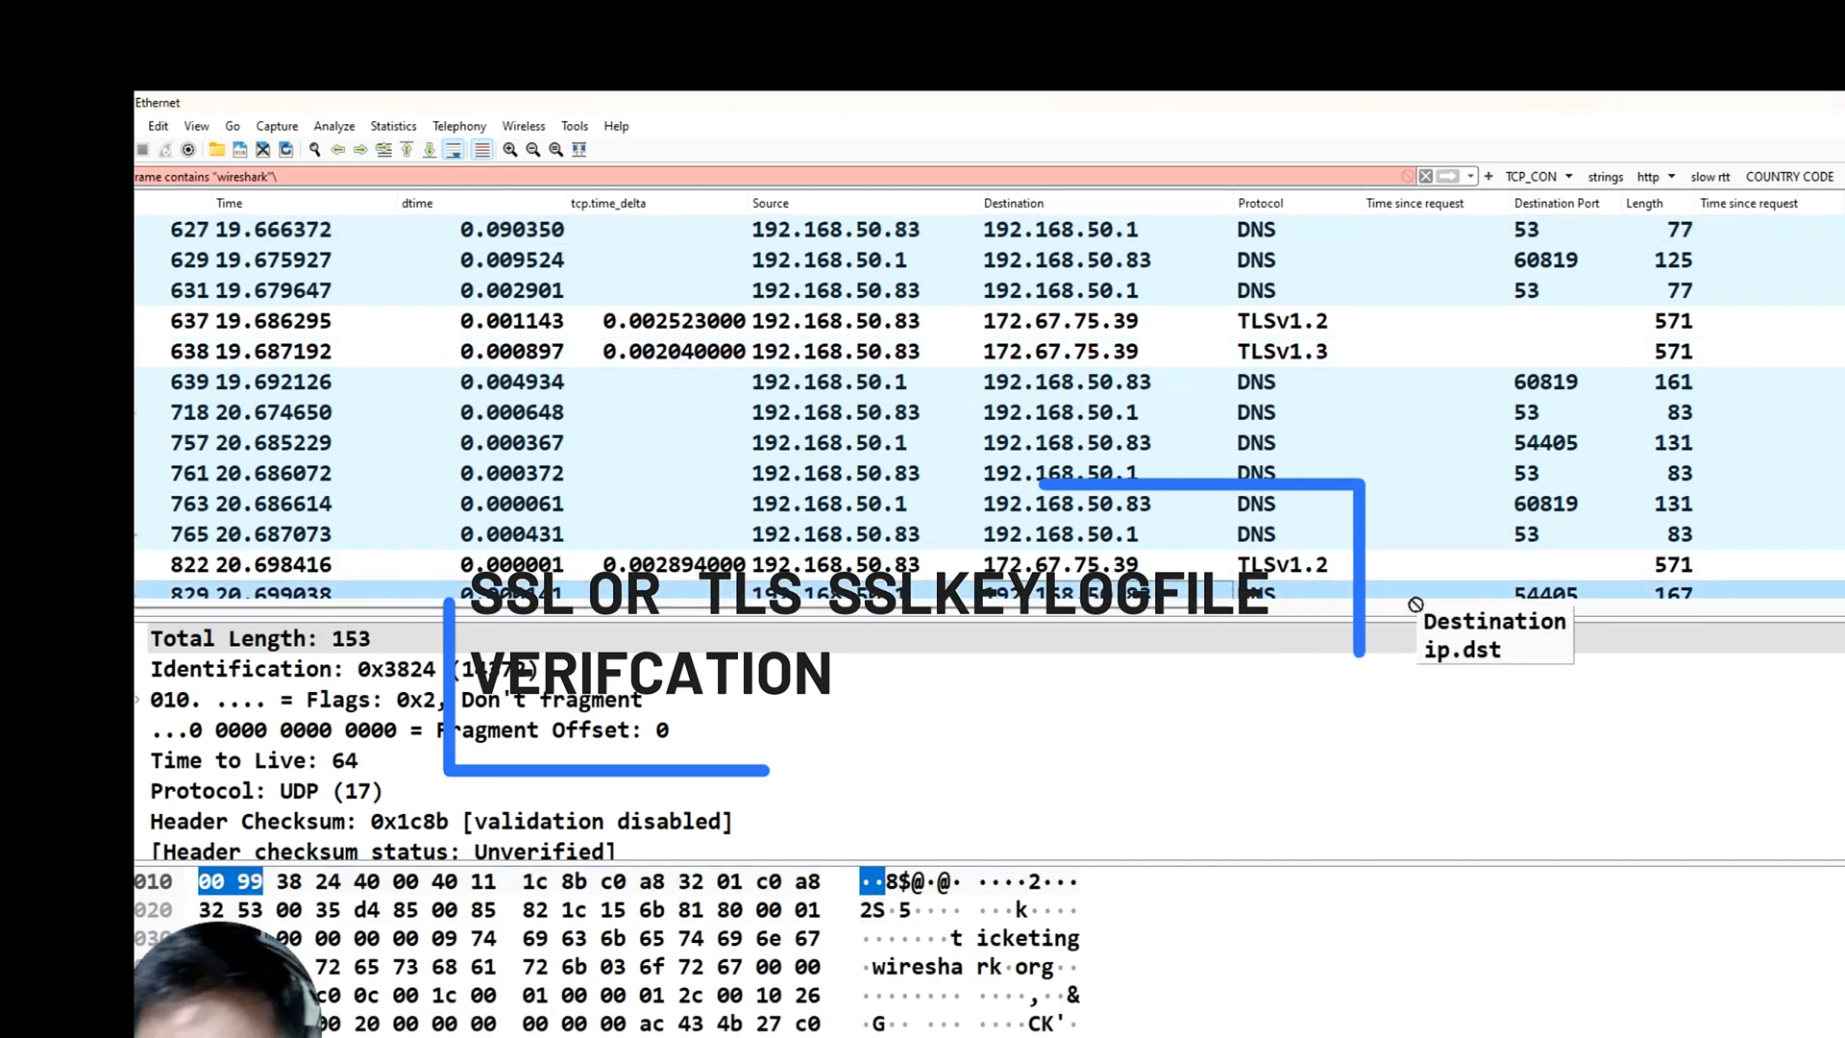
{"action": "left_click_drag", "start_coordinate": [1208, 611], "coordinate": [1836, 599]}
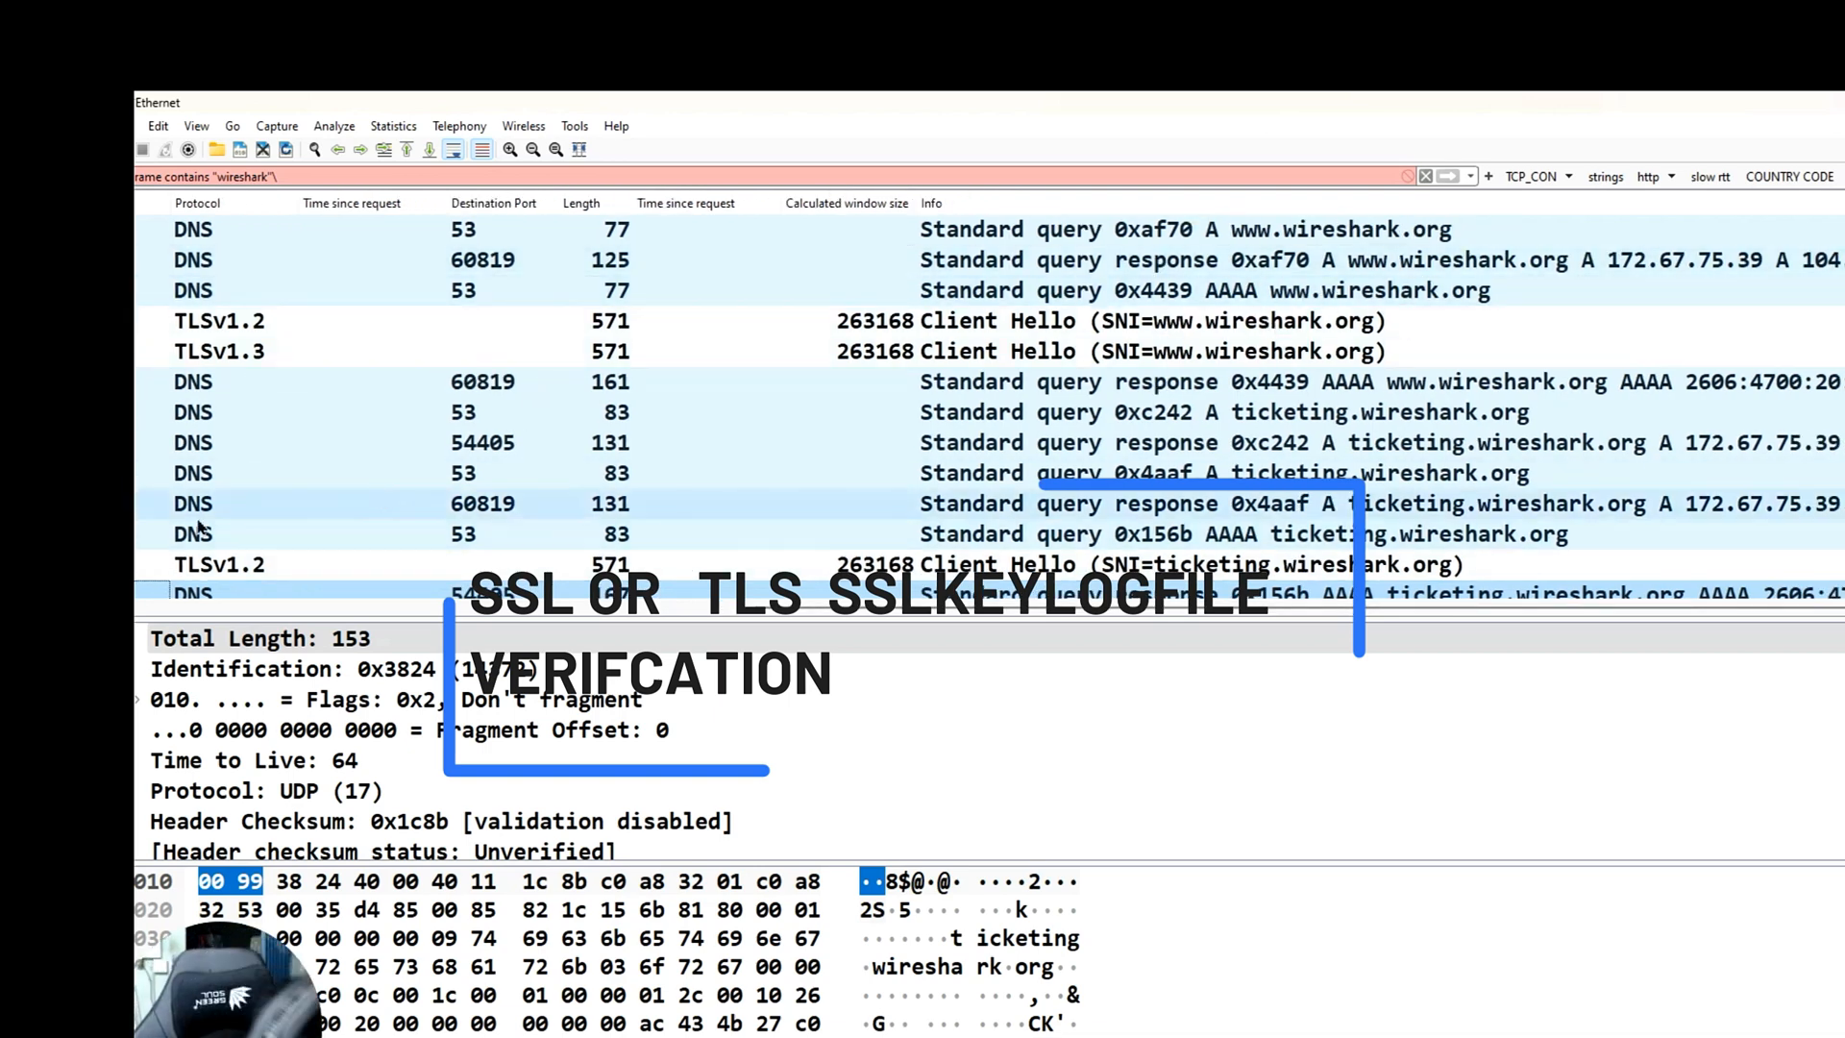
{"action": "scroll", "coordinate": [380, 734], "scroll_direction": "down", "scroll_amount": 2}
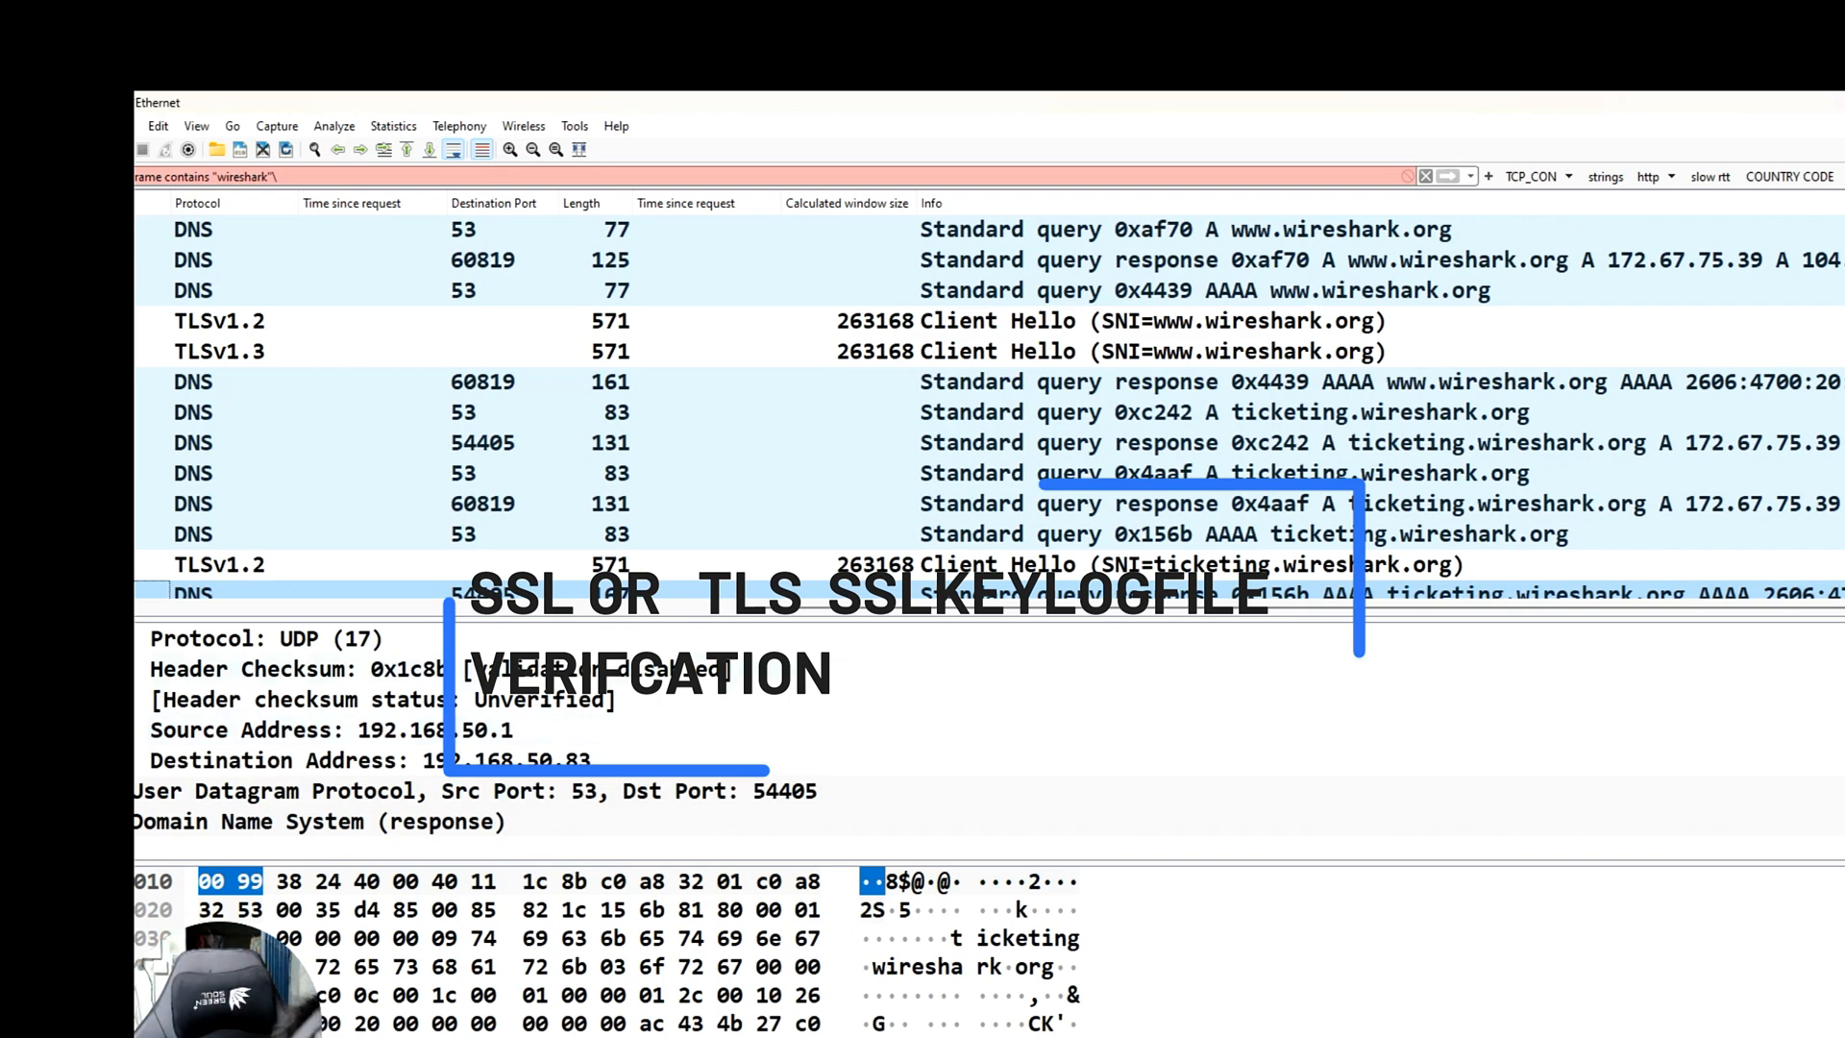
{"action": "scroll", "coordinate": [337, 779], "scroll_direction": "up", "scroll_amount": 2}
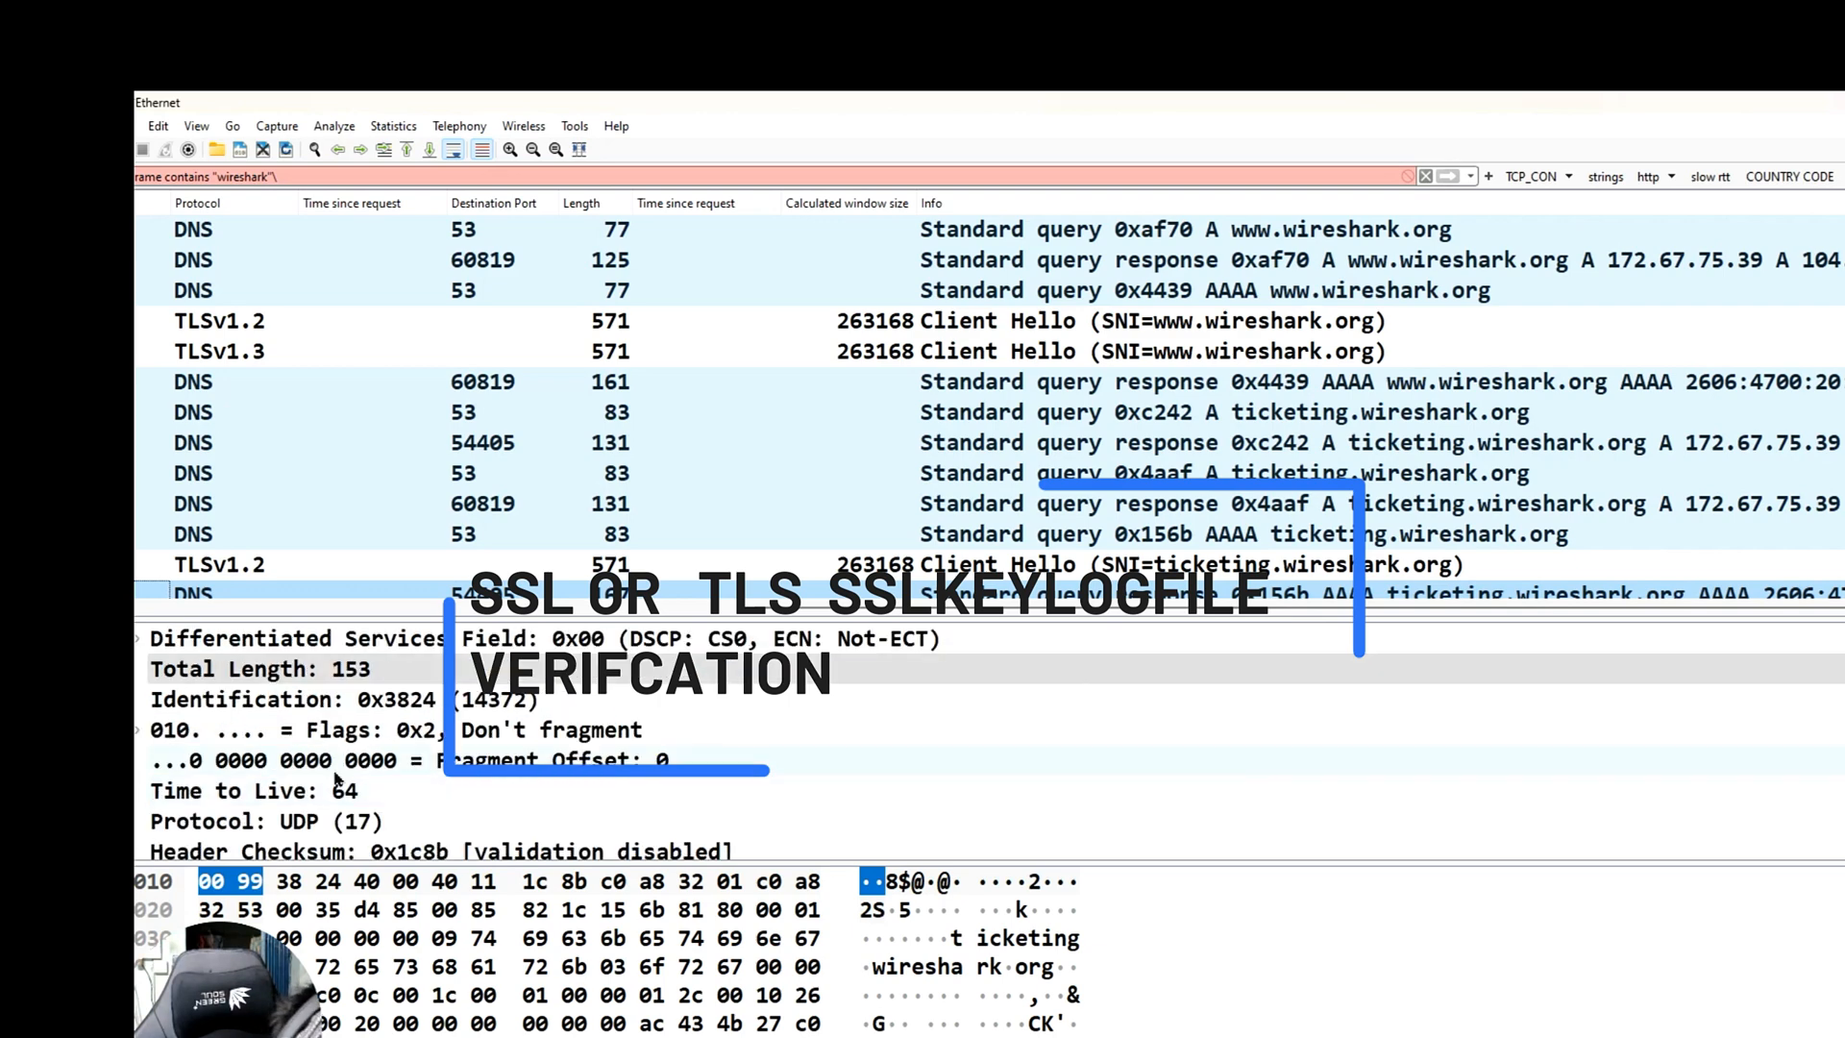
{"action": "scroll", "coordinate": [336, 779], "scroll_direction": "up", "scroll_amount": 2}
{"action": "scroll", "coordinate": [509, 699], "scroll_direction": "down", "scroll_amount": 2}
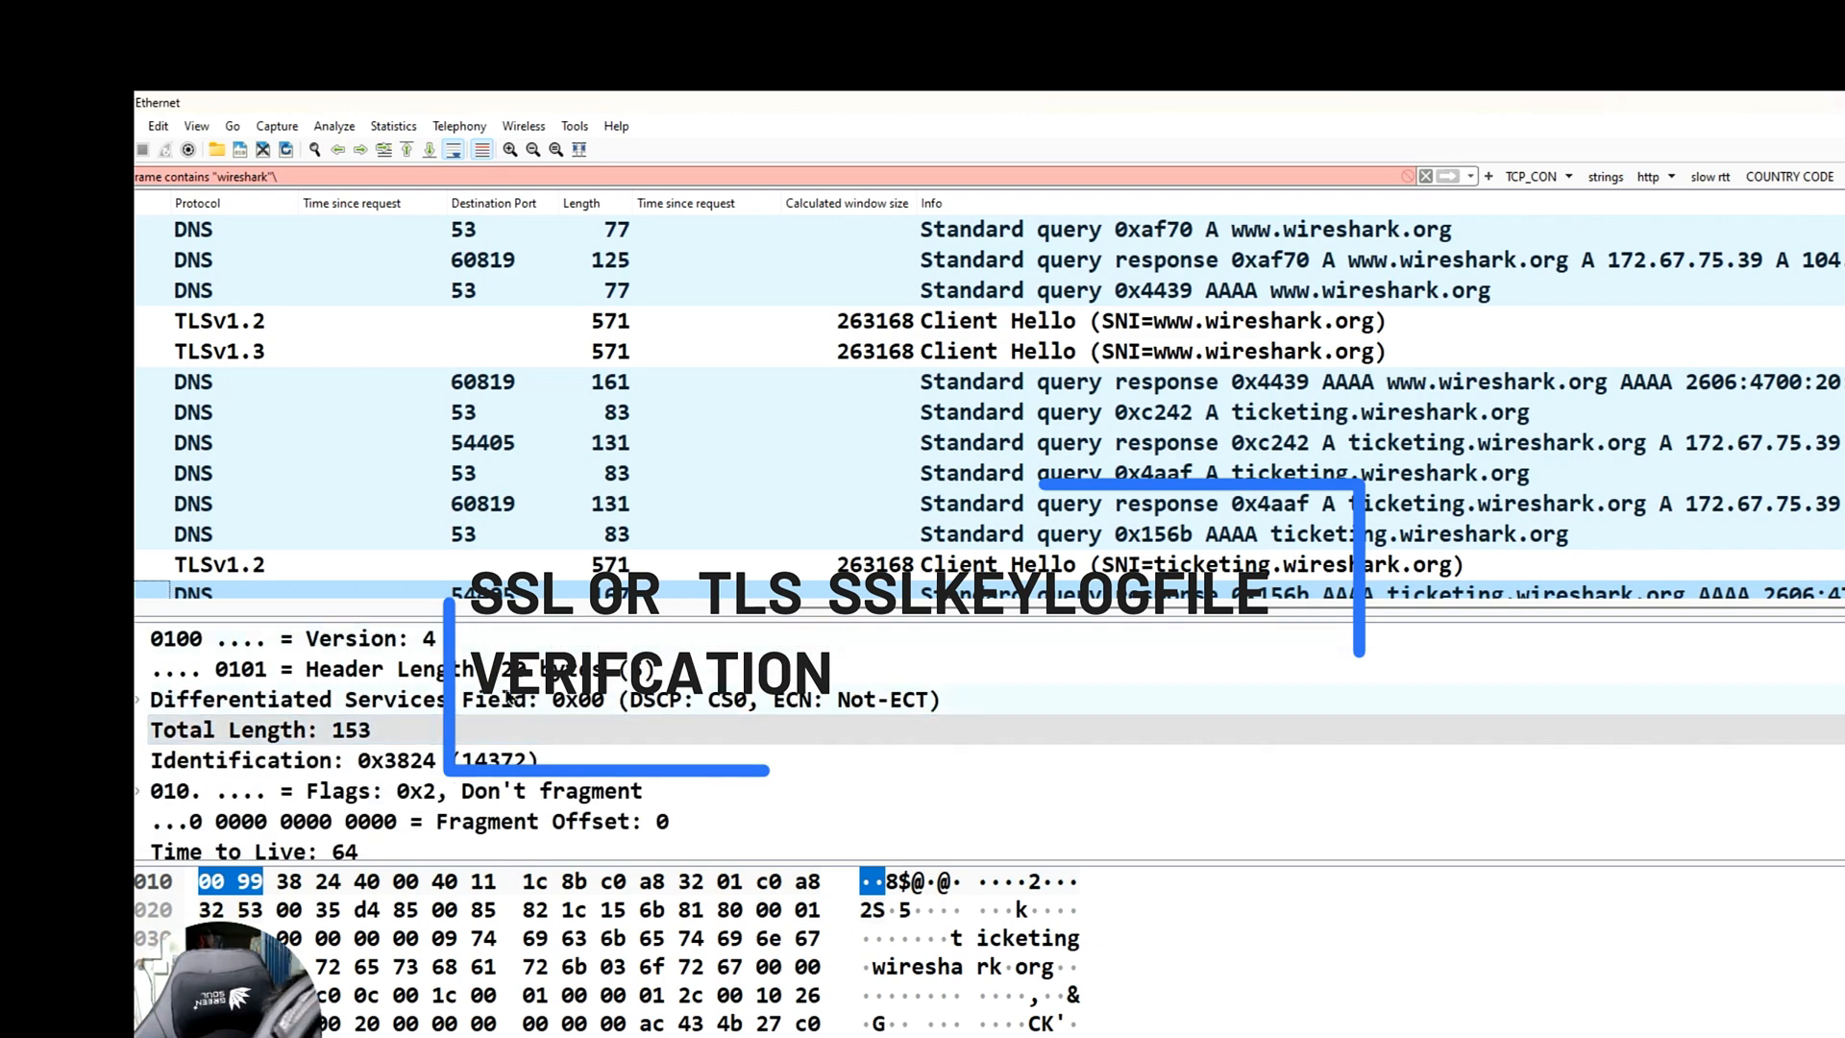
{"action": "scroll", "coordinate": [482, 728], "scroll_direction": "down", "scroll_amount": 1}
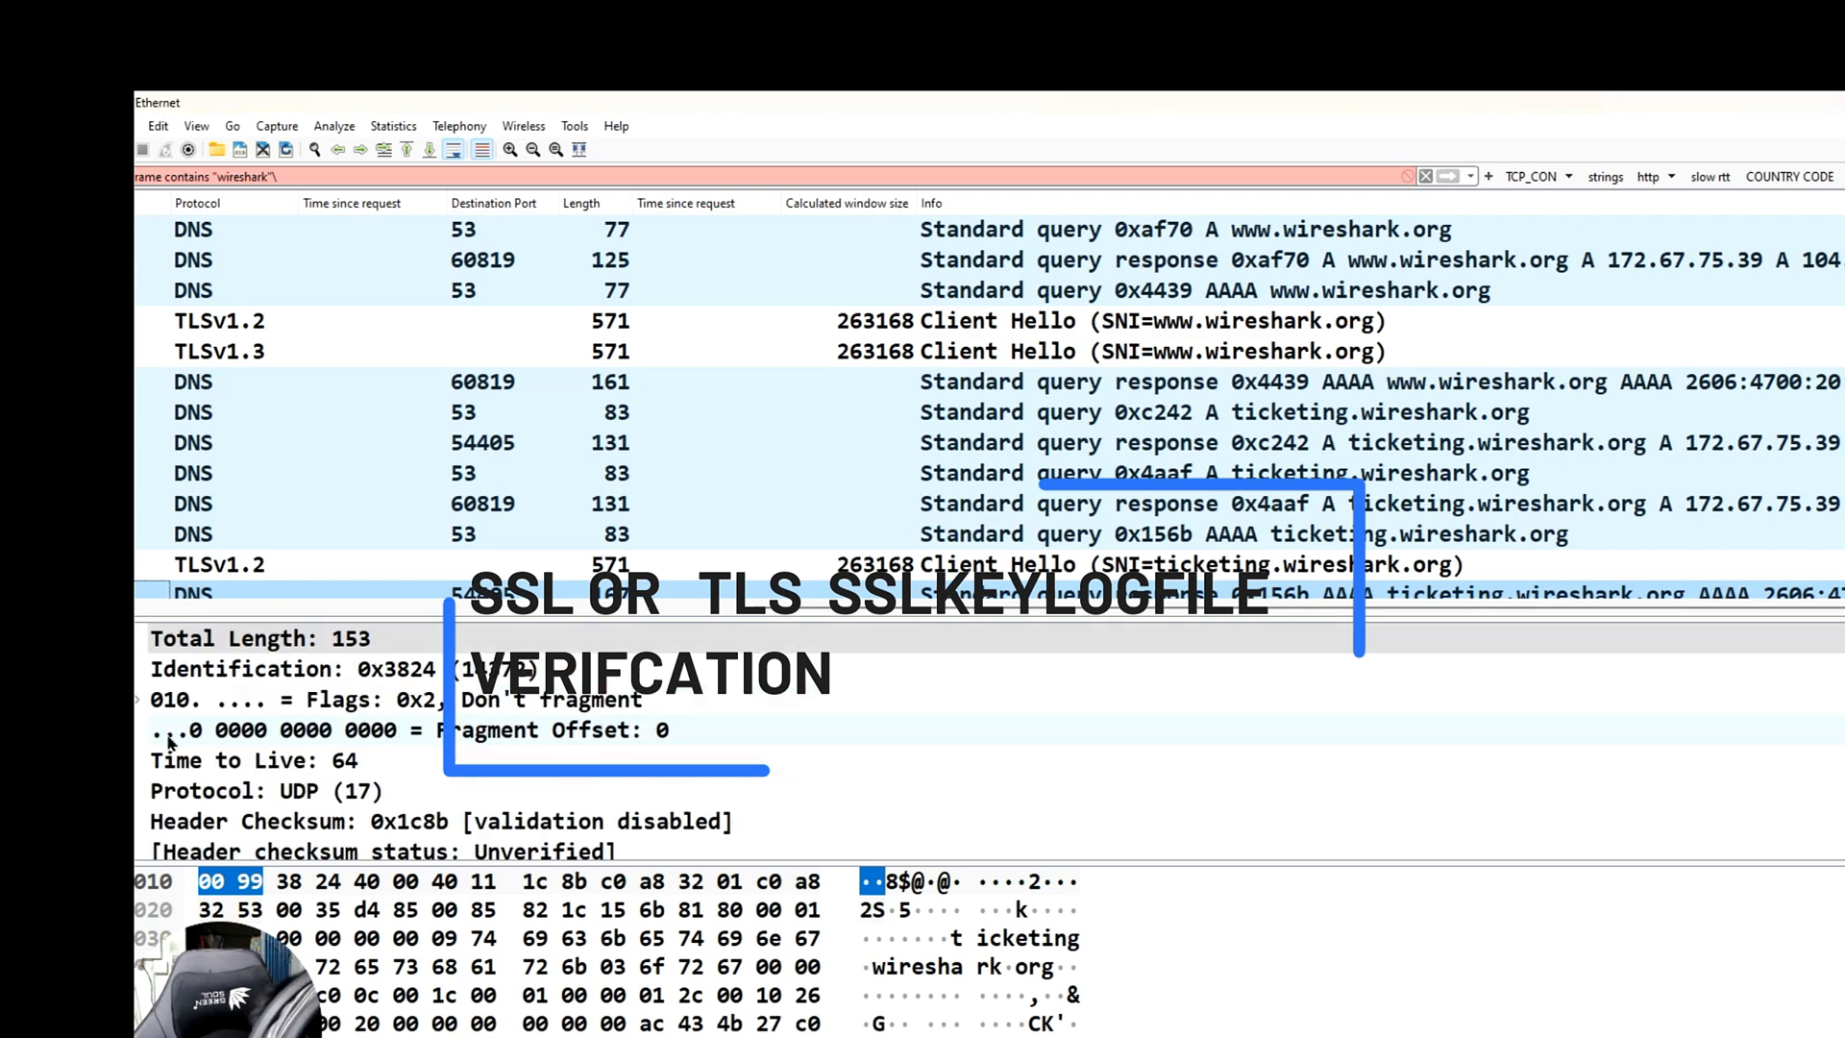
{"action": "scroll", "coordinate": [507, 711], "scroll_direction": "down", "scroll_amount": 2}
{"action": "scroll", "coordinate": [508, 711], "scroll_direction": "up", "scroll_amount": 5}
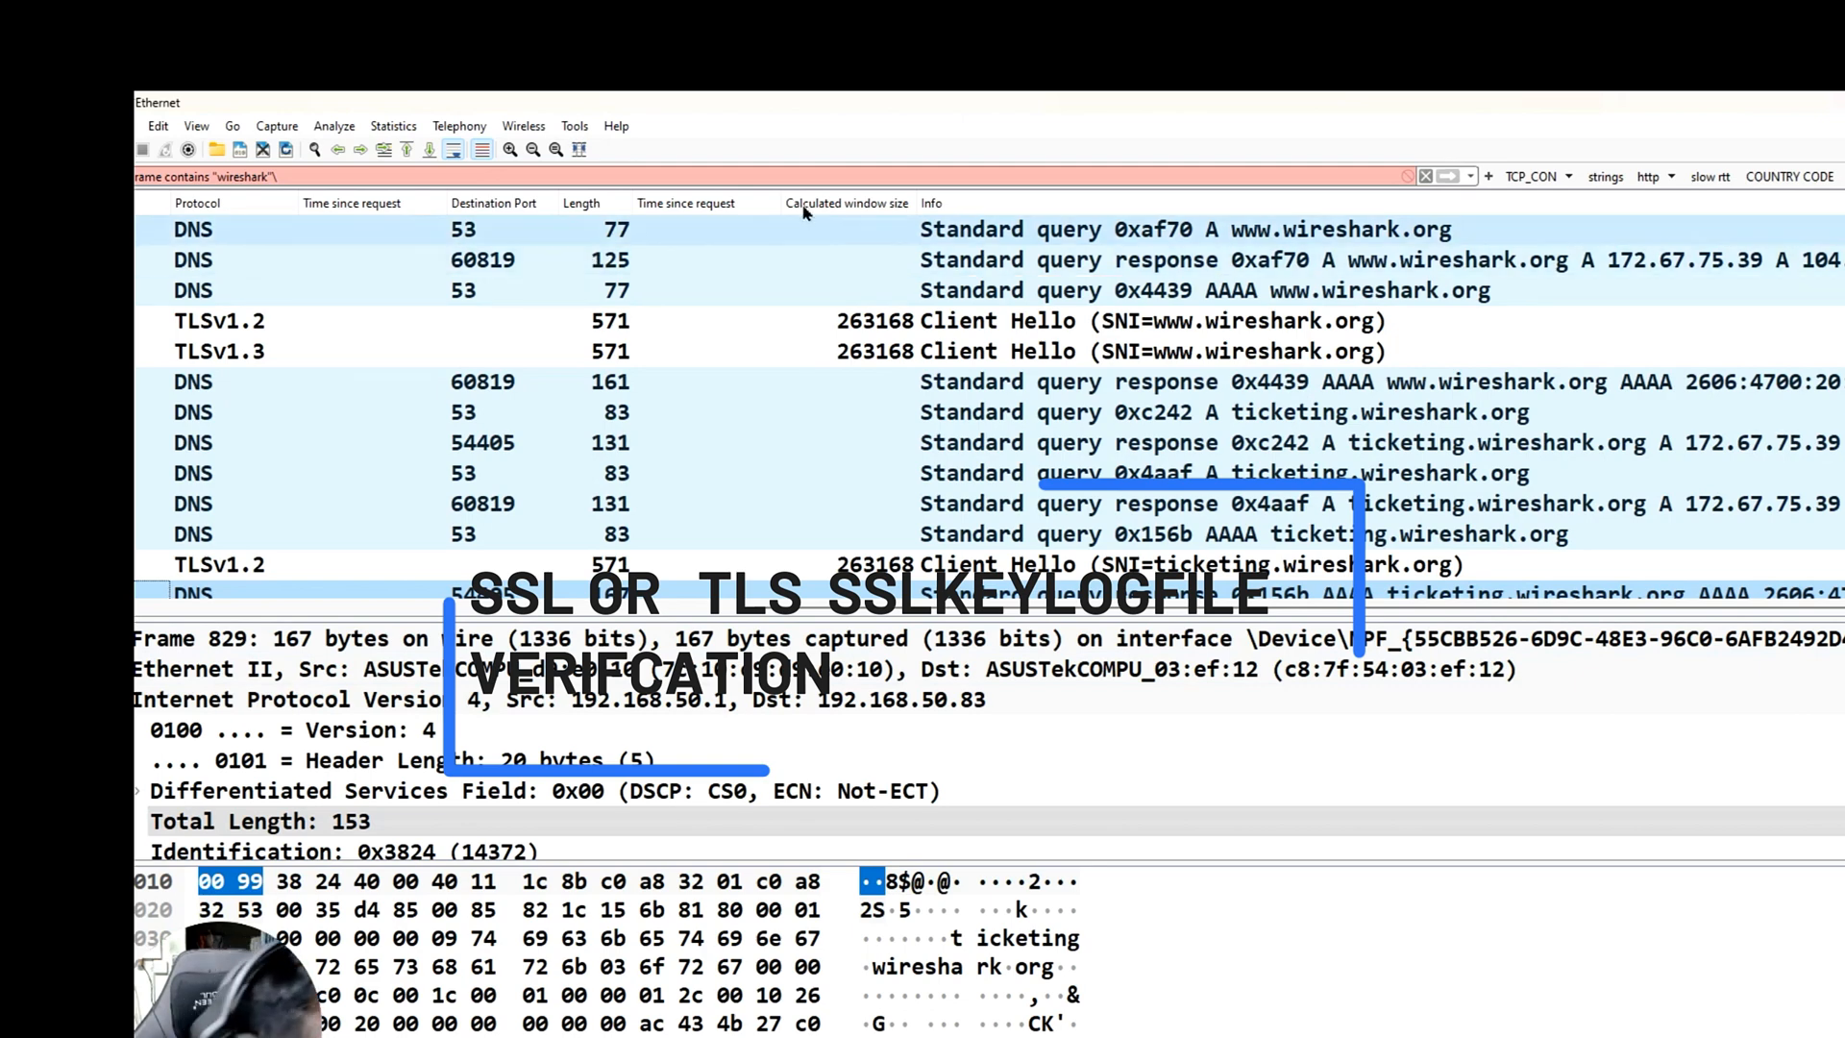
{"action": "left_click", "coordinate": [239, 334]}
{"action": "right_click", "coordinate": [240, 343]}
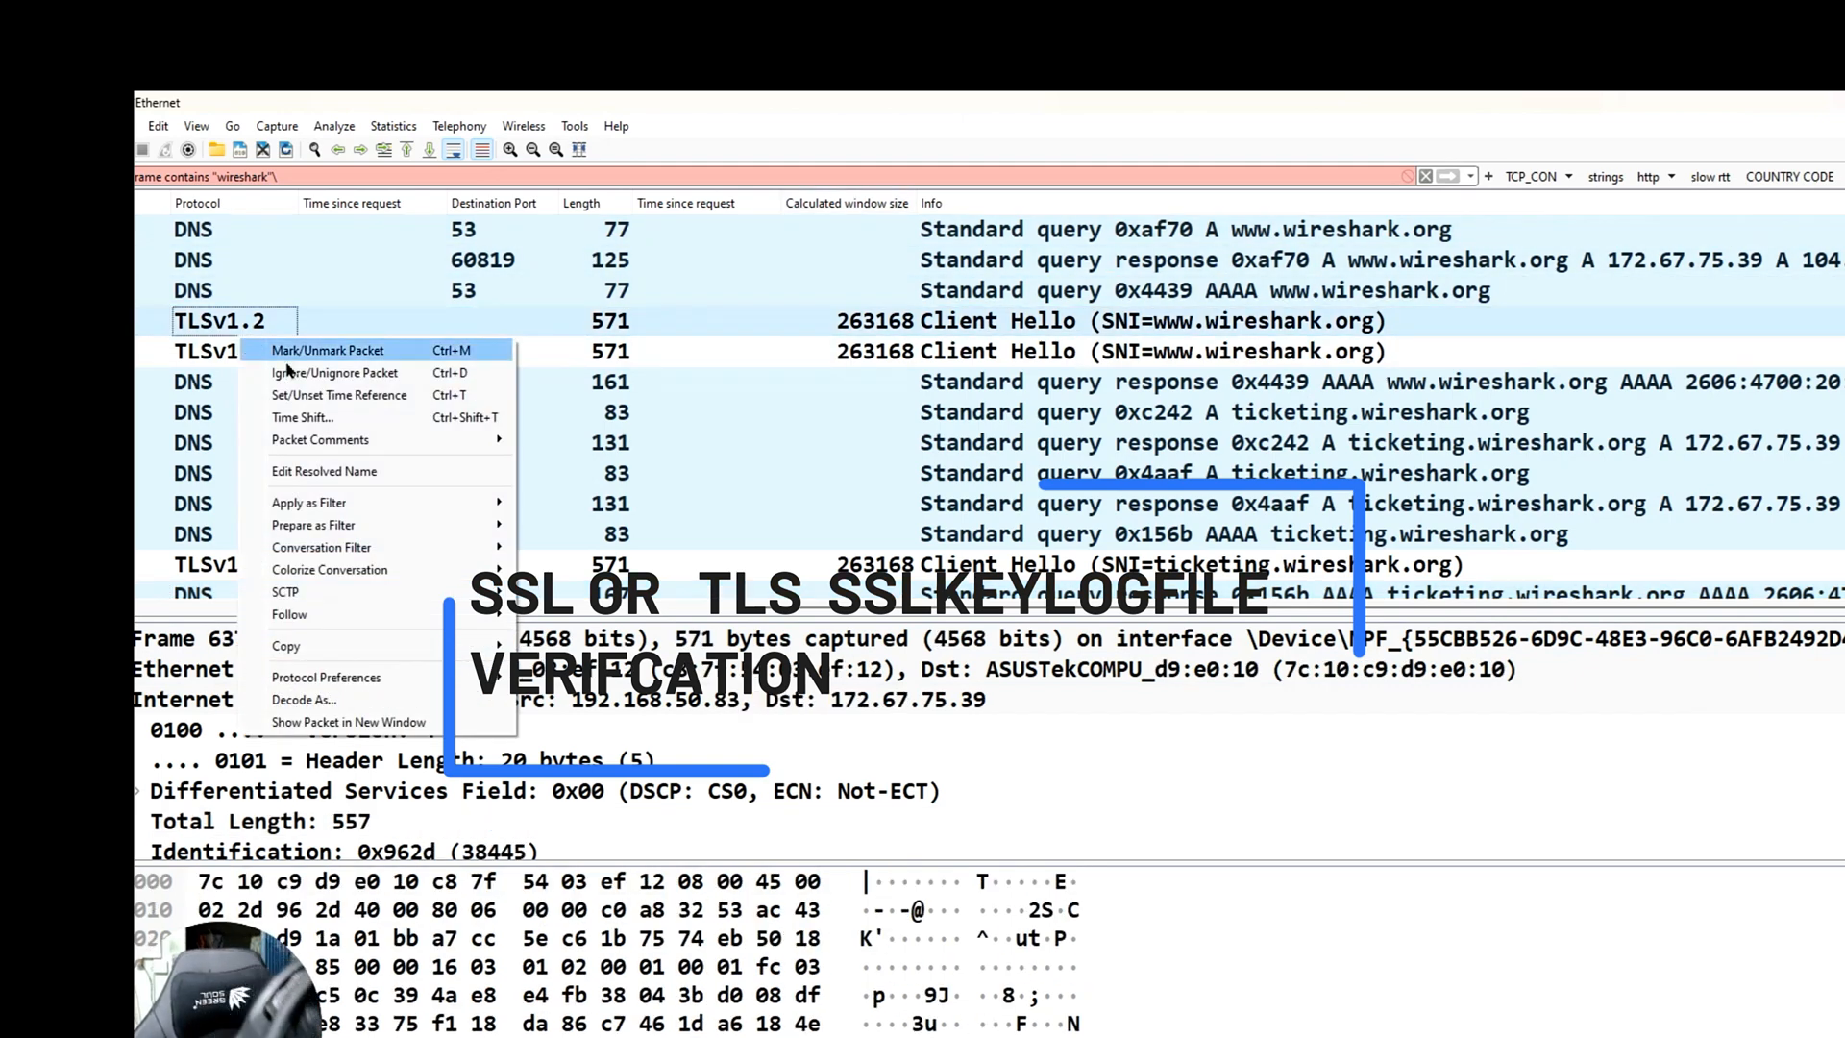
{"action": "mouse_move", "coordinate": [369, 619]}
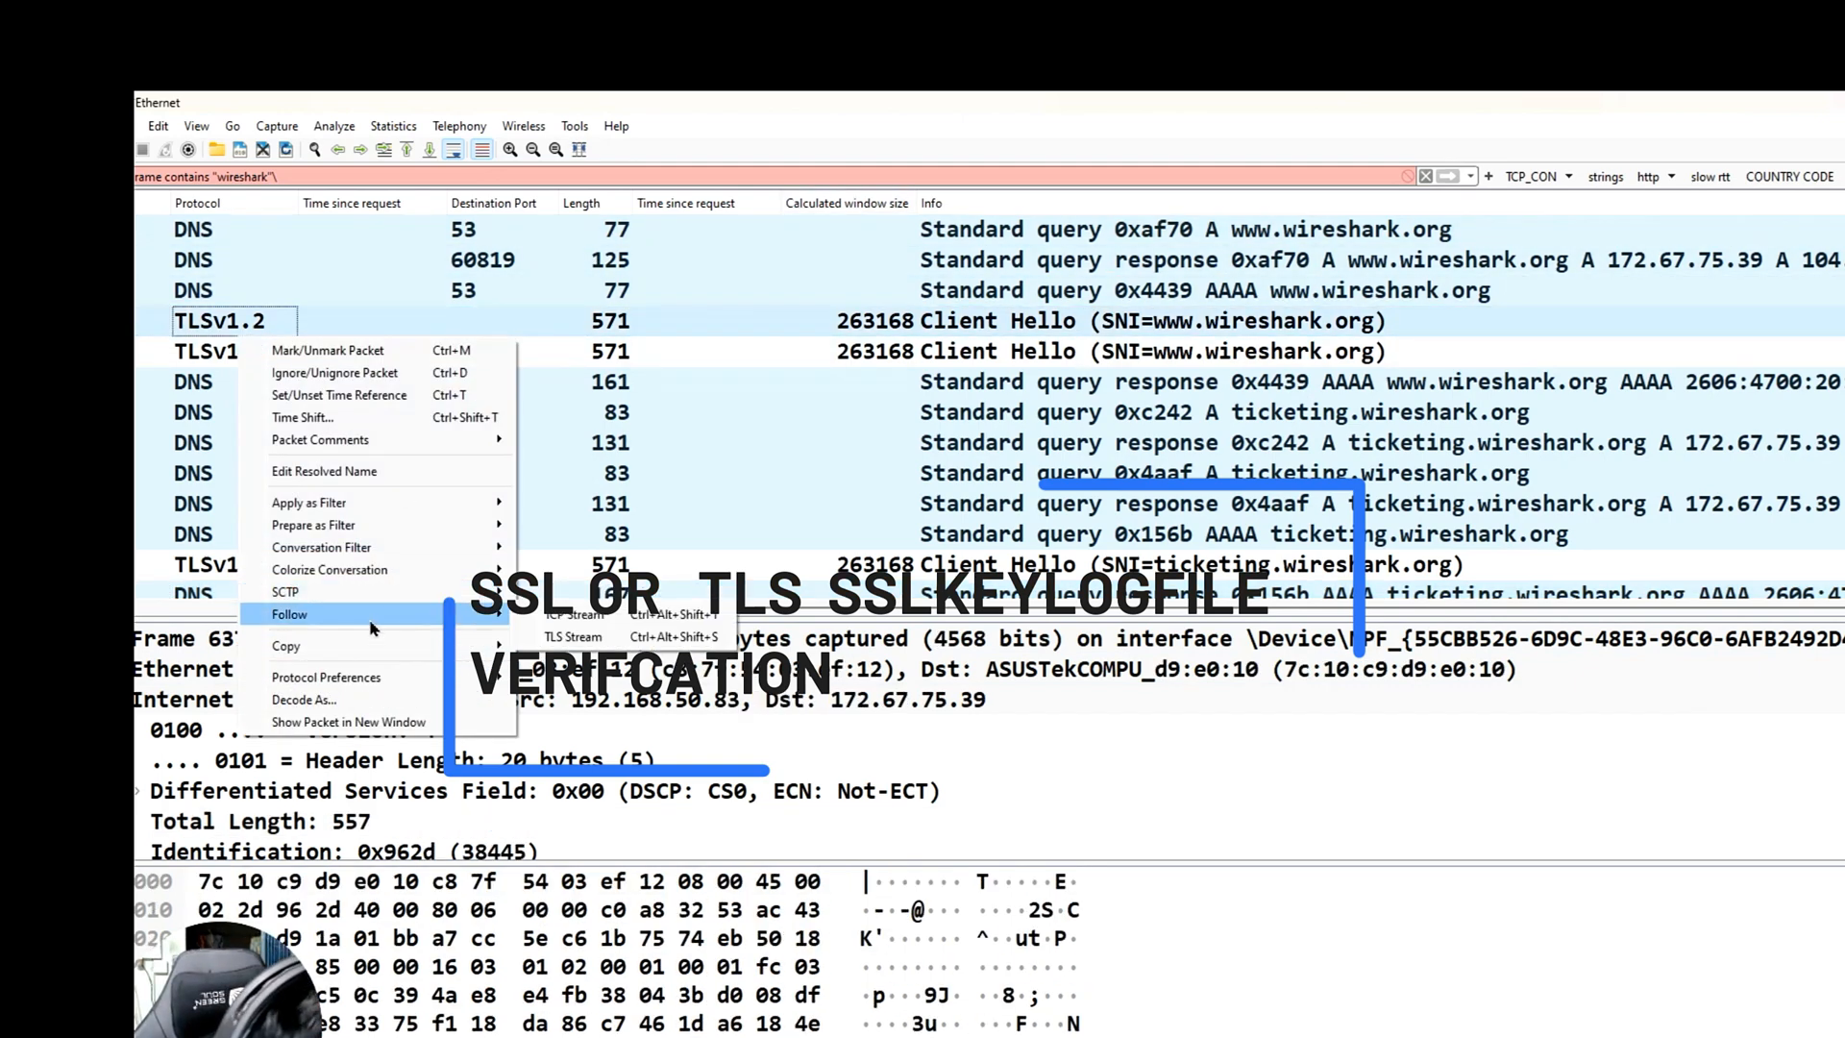
{"action": "left_click", "coordinate": [591, 617]}
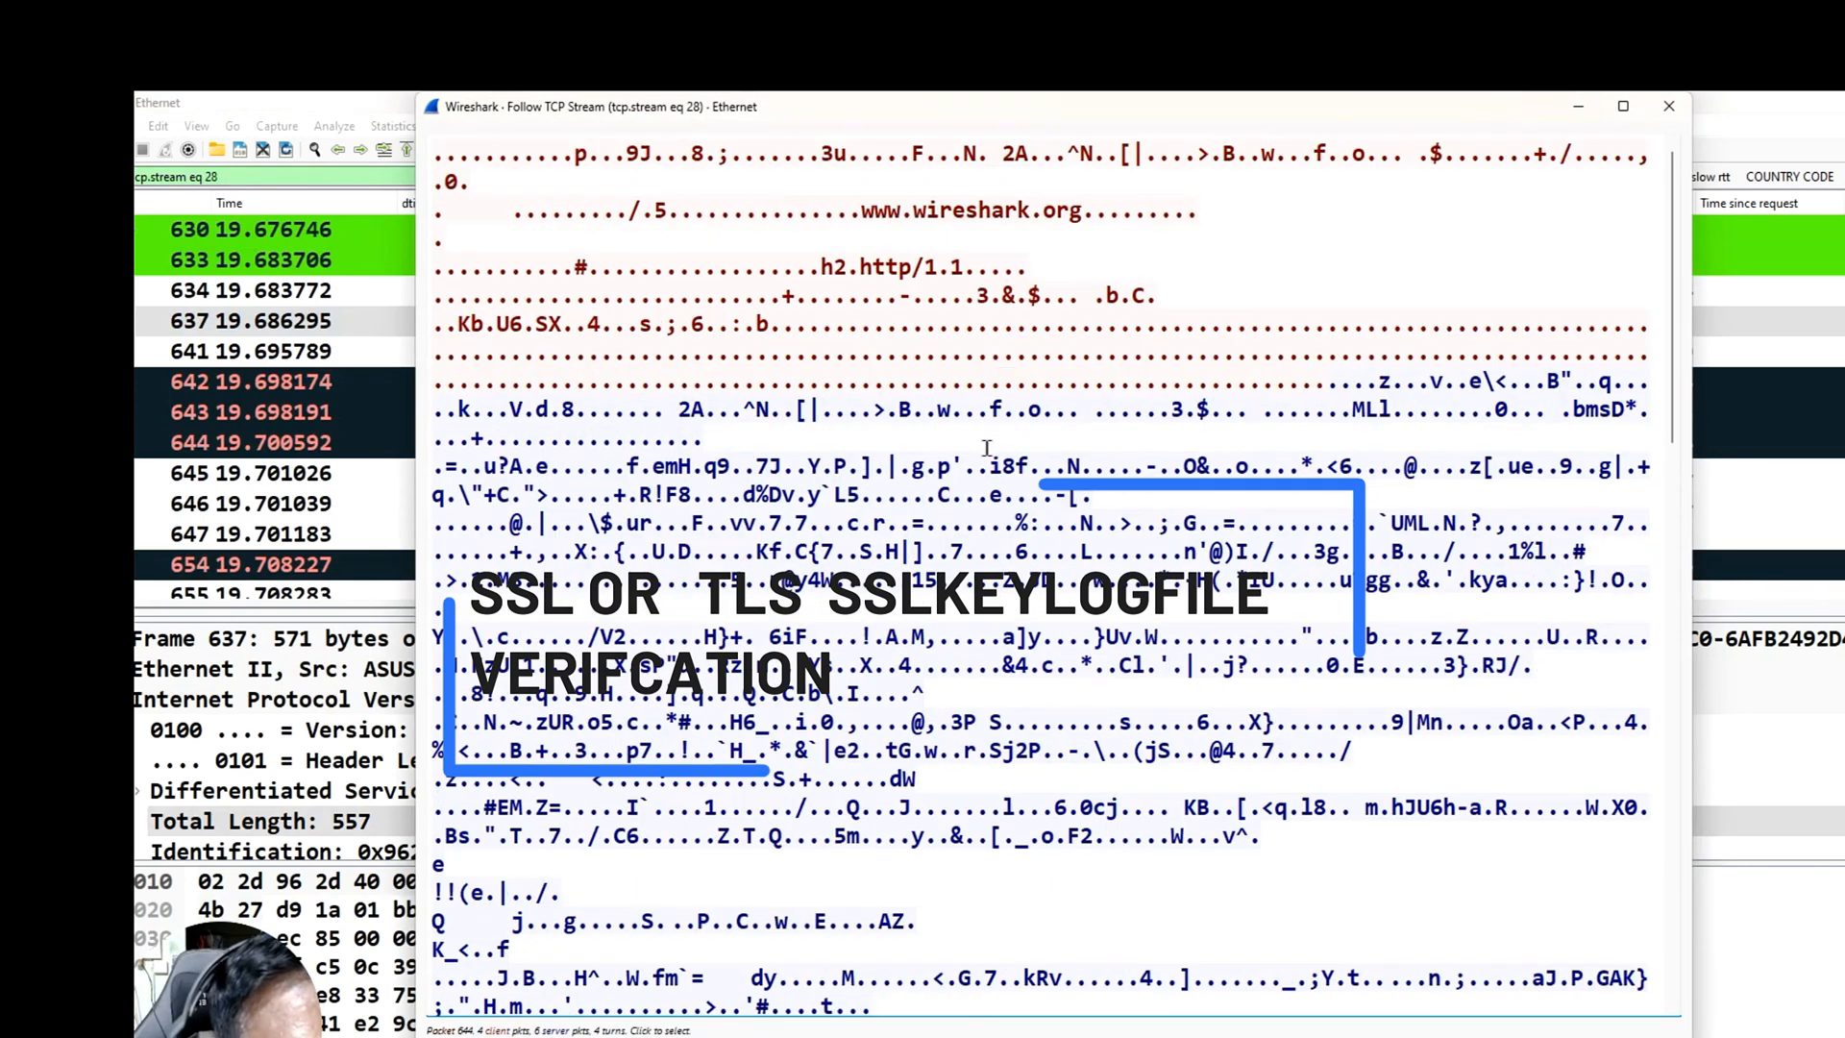
{"action": "scroll", "coordinate": [987, 448], "scroll_direction": "down", "scroll_amount": 20}
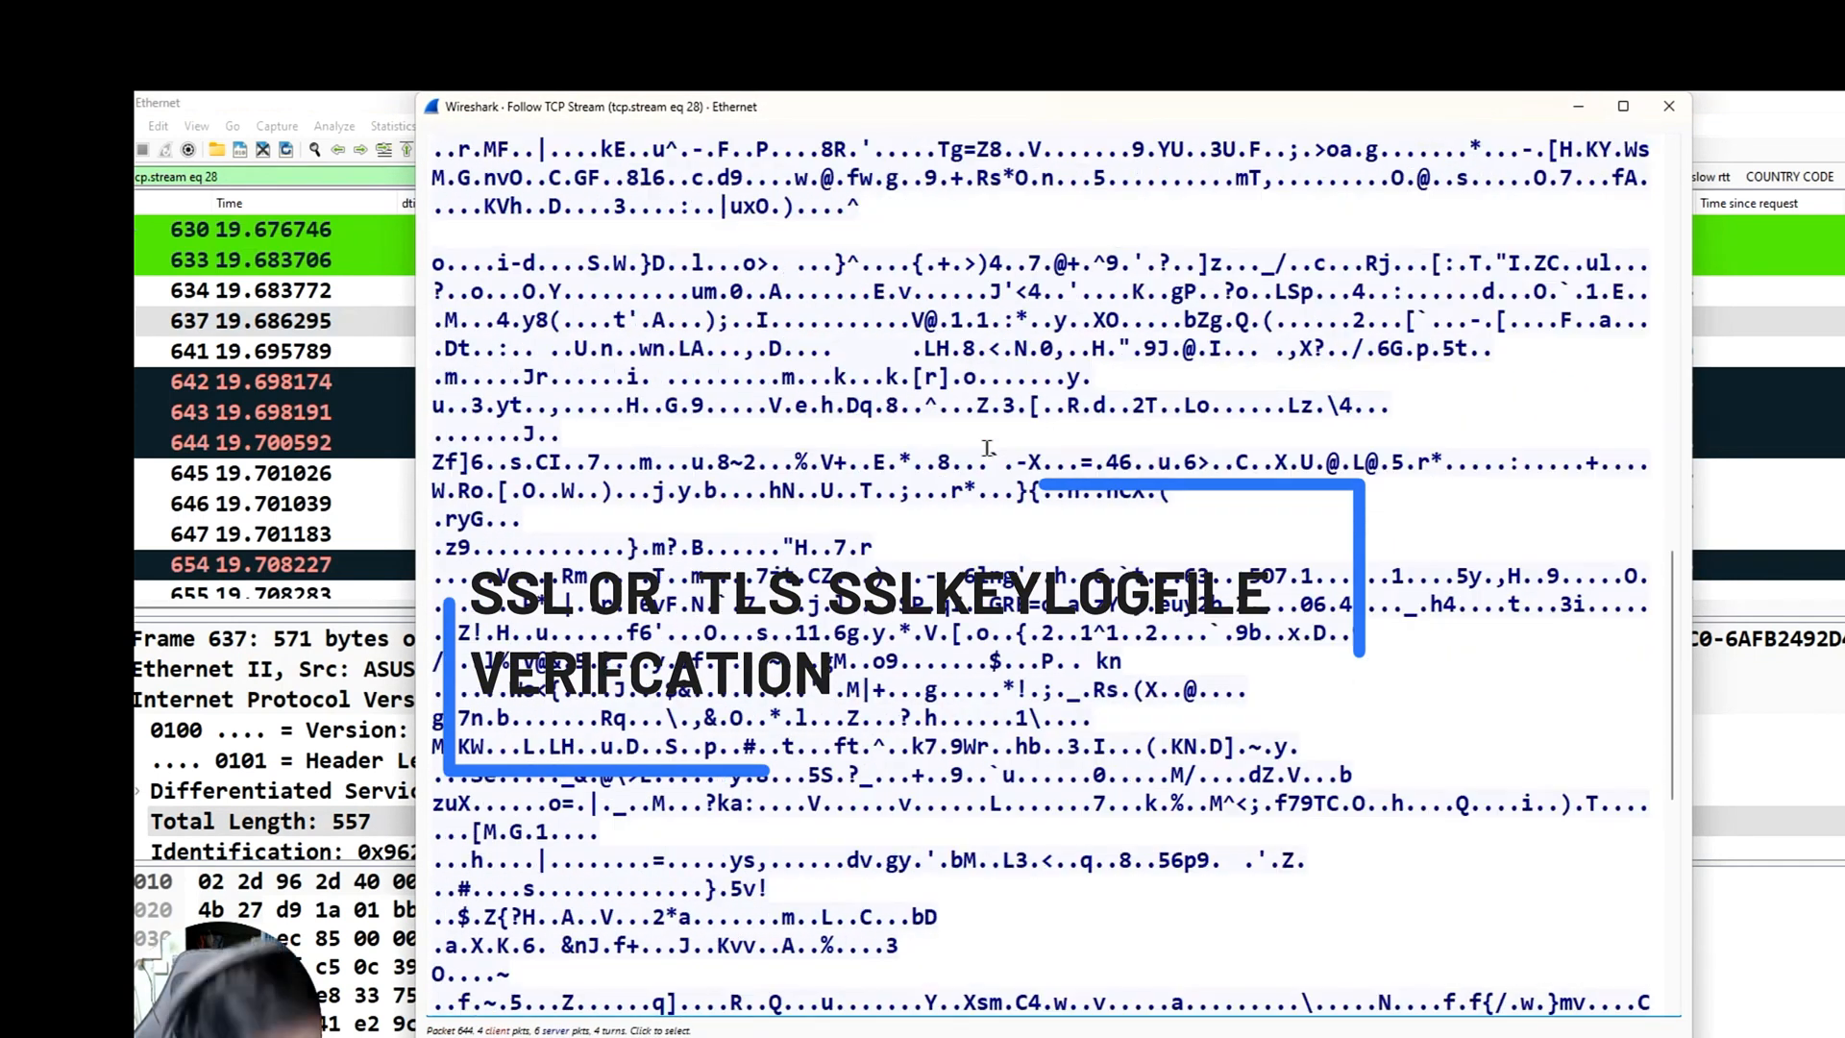
{"action": "scroll", "coordinate": [986, 448], "scroll_direction": "up", "scroll_amount": 8}
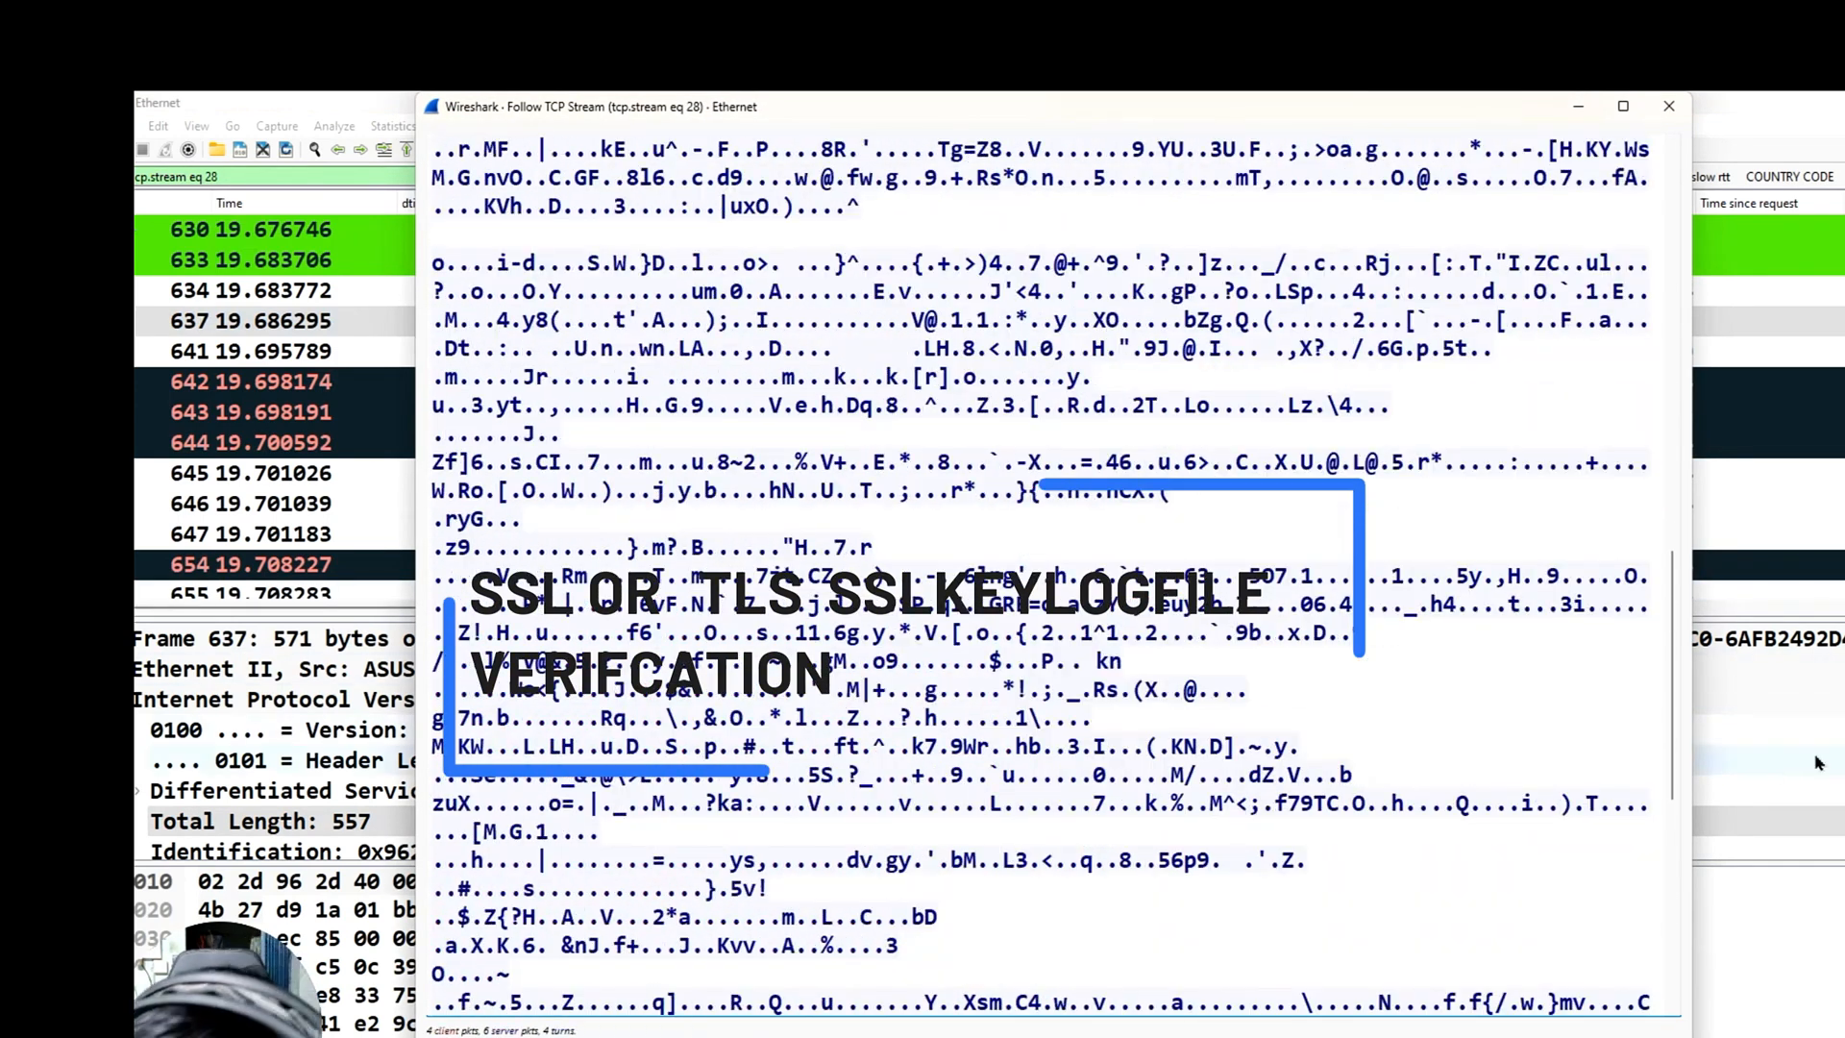
- Show the followed TCP stream as a Hex Dump, look through its bytes and close the stream window
{"action": "left_click", "coordinate": [889, 1036]}
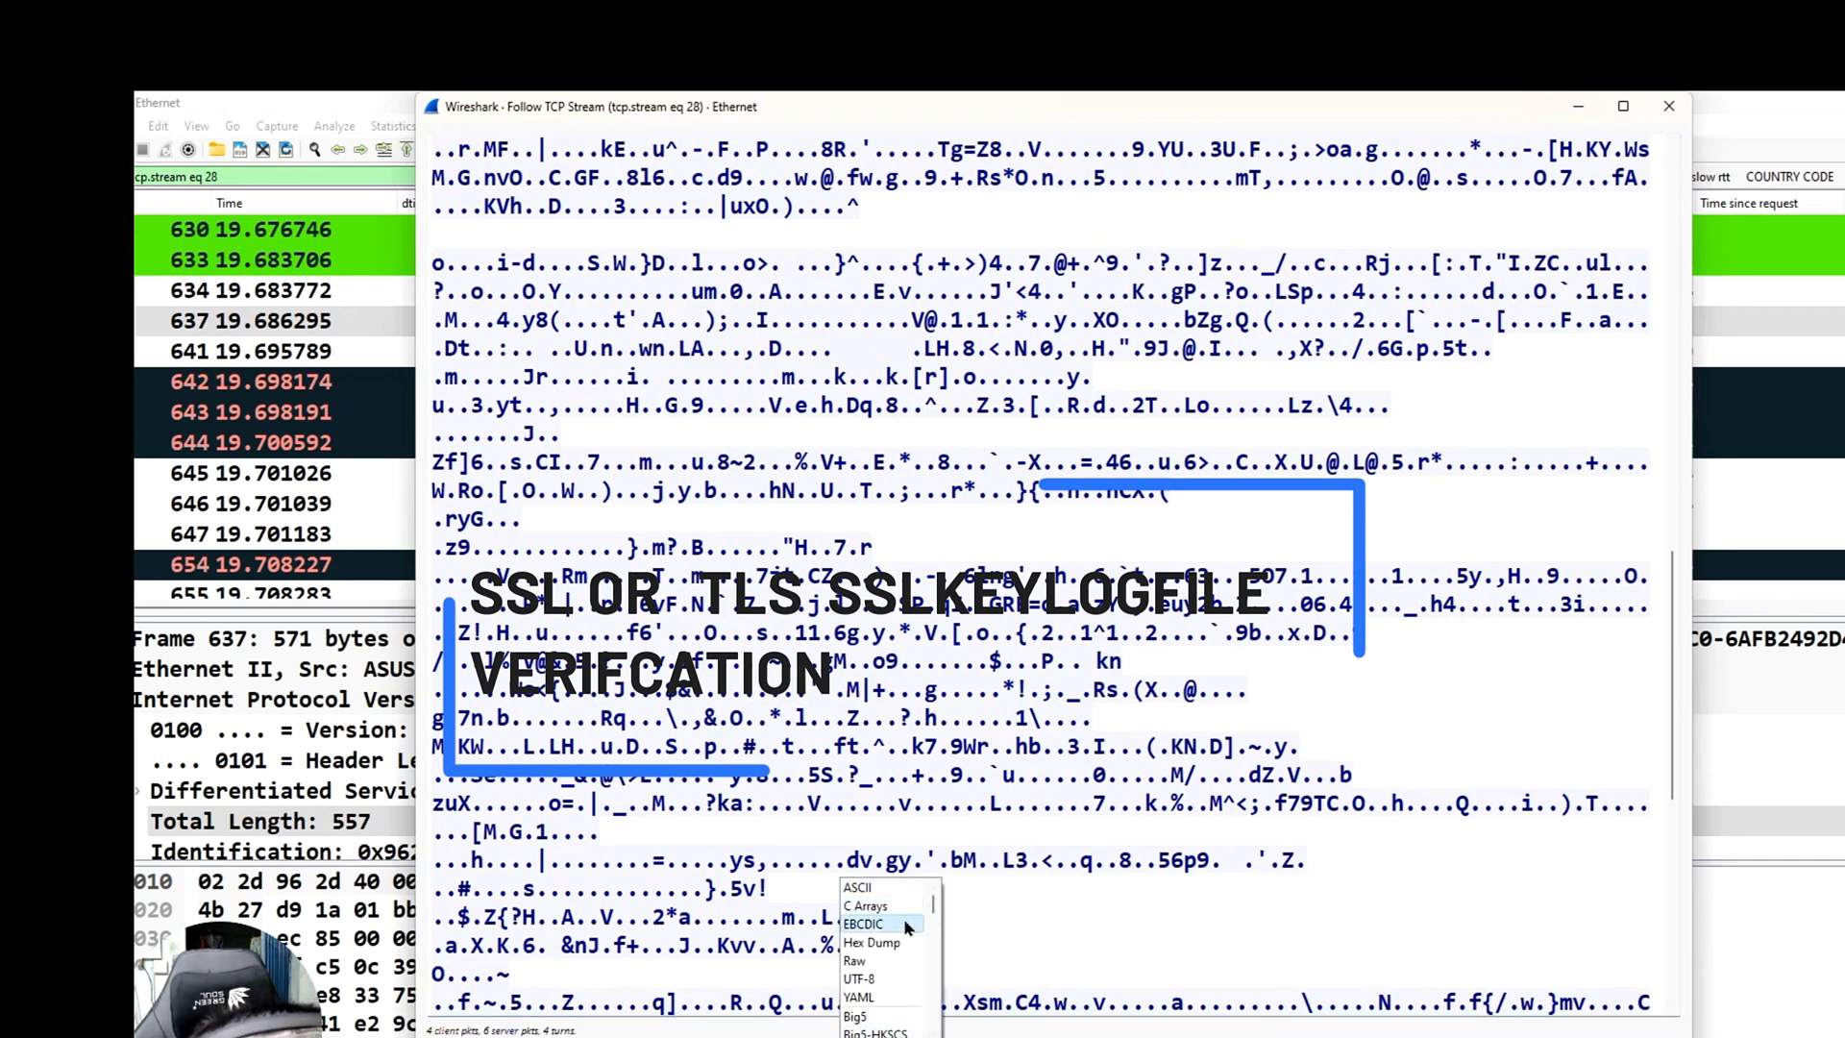
{"action": "left_click", "coordinate": [871, 942]}
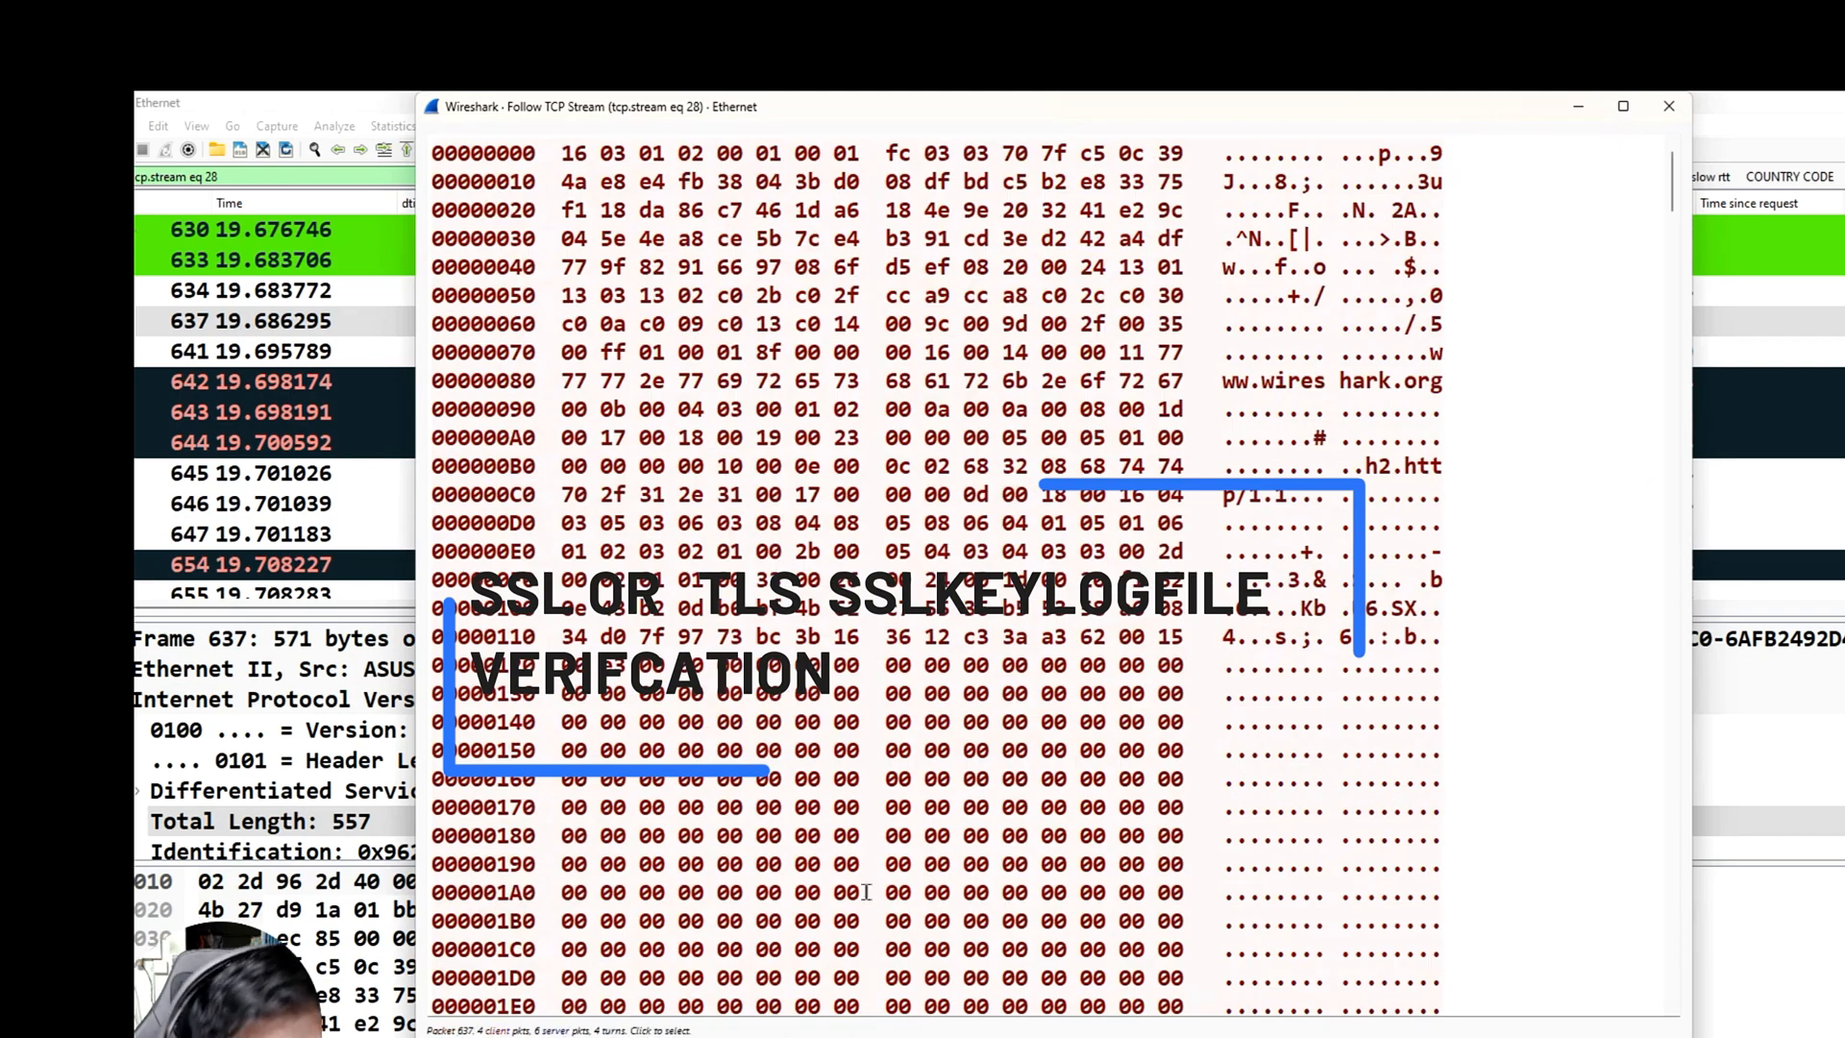
{"action": "scroll", "coordinate": [1085, 623], "scroll_direction": "down", "scroll_amount": 15}
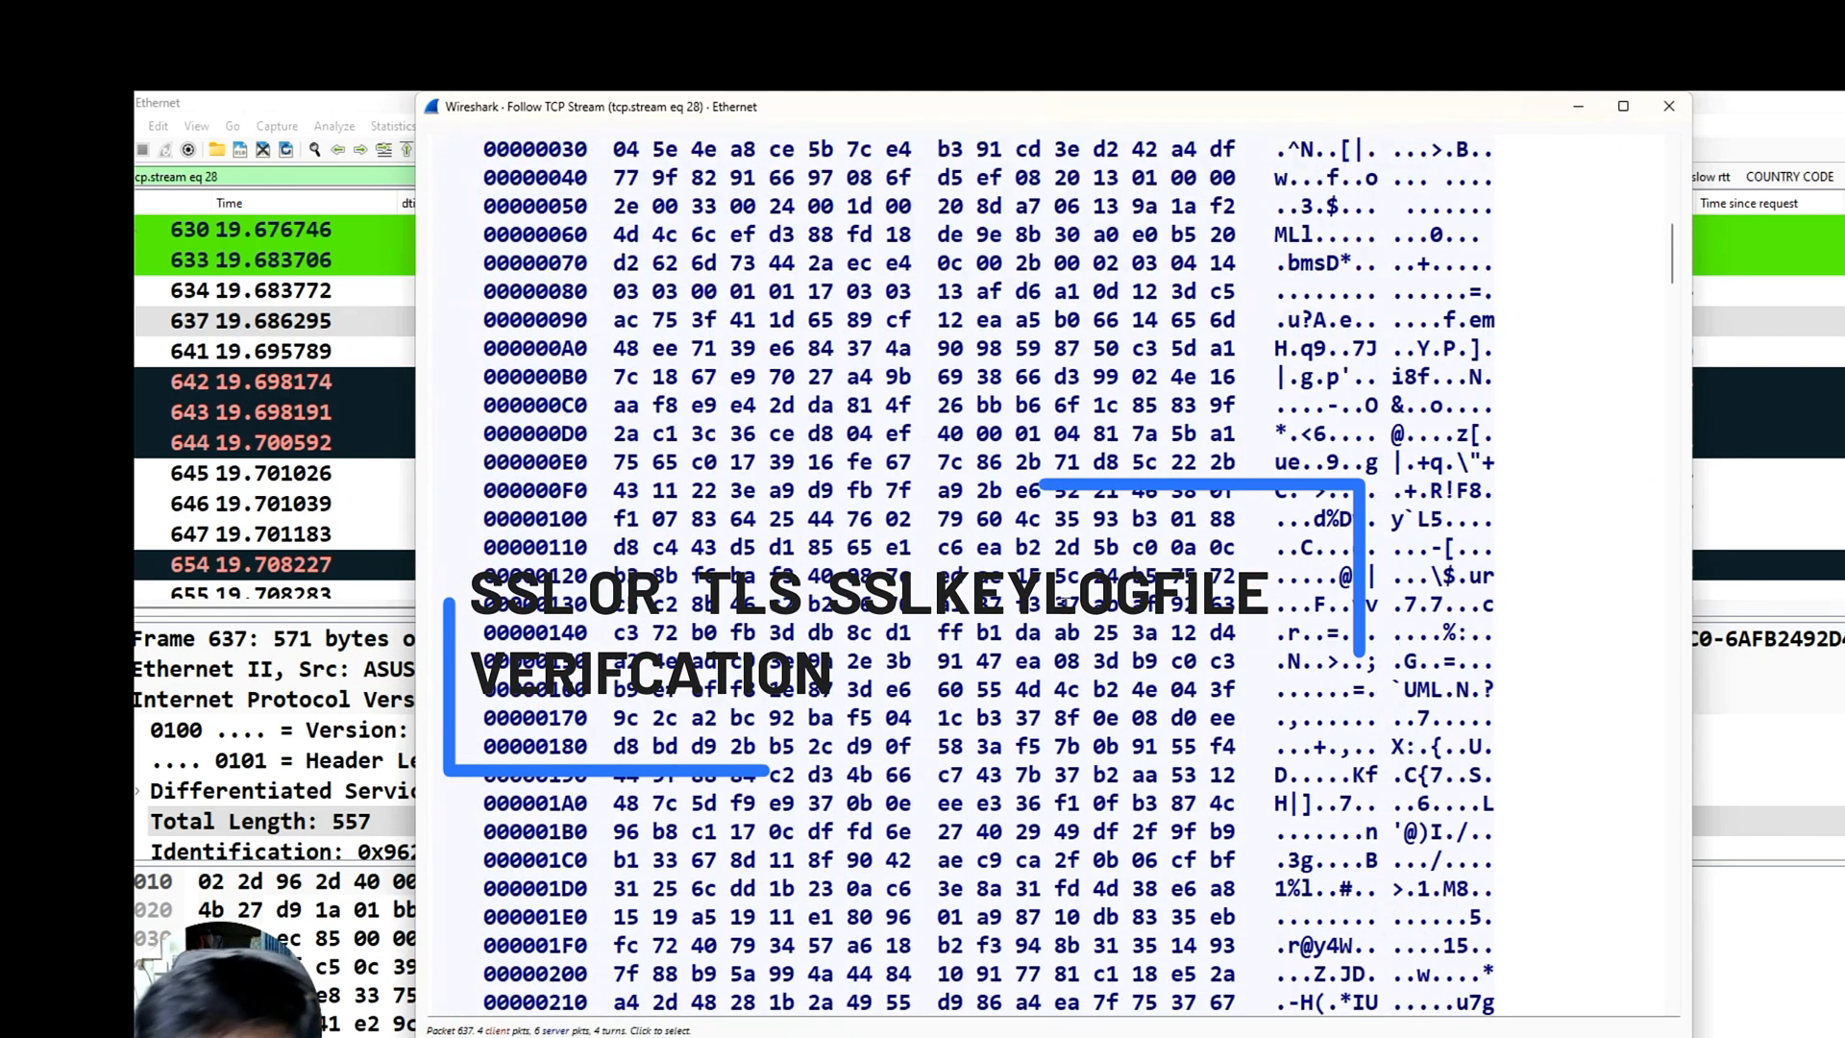
{"action": "scroll", "coordinate": [1487, 727], "scroll_direction": "down", "scroll_amount": 7}
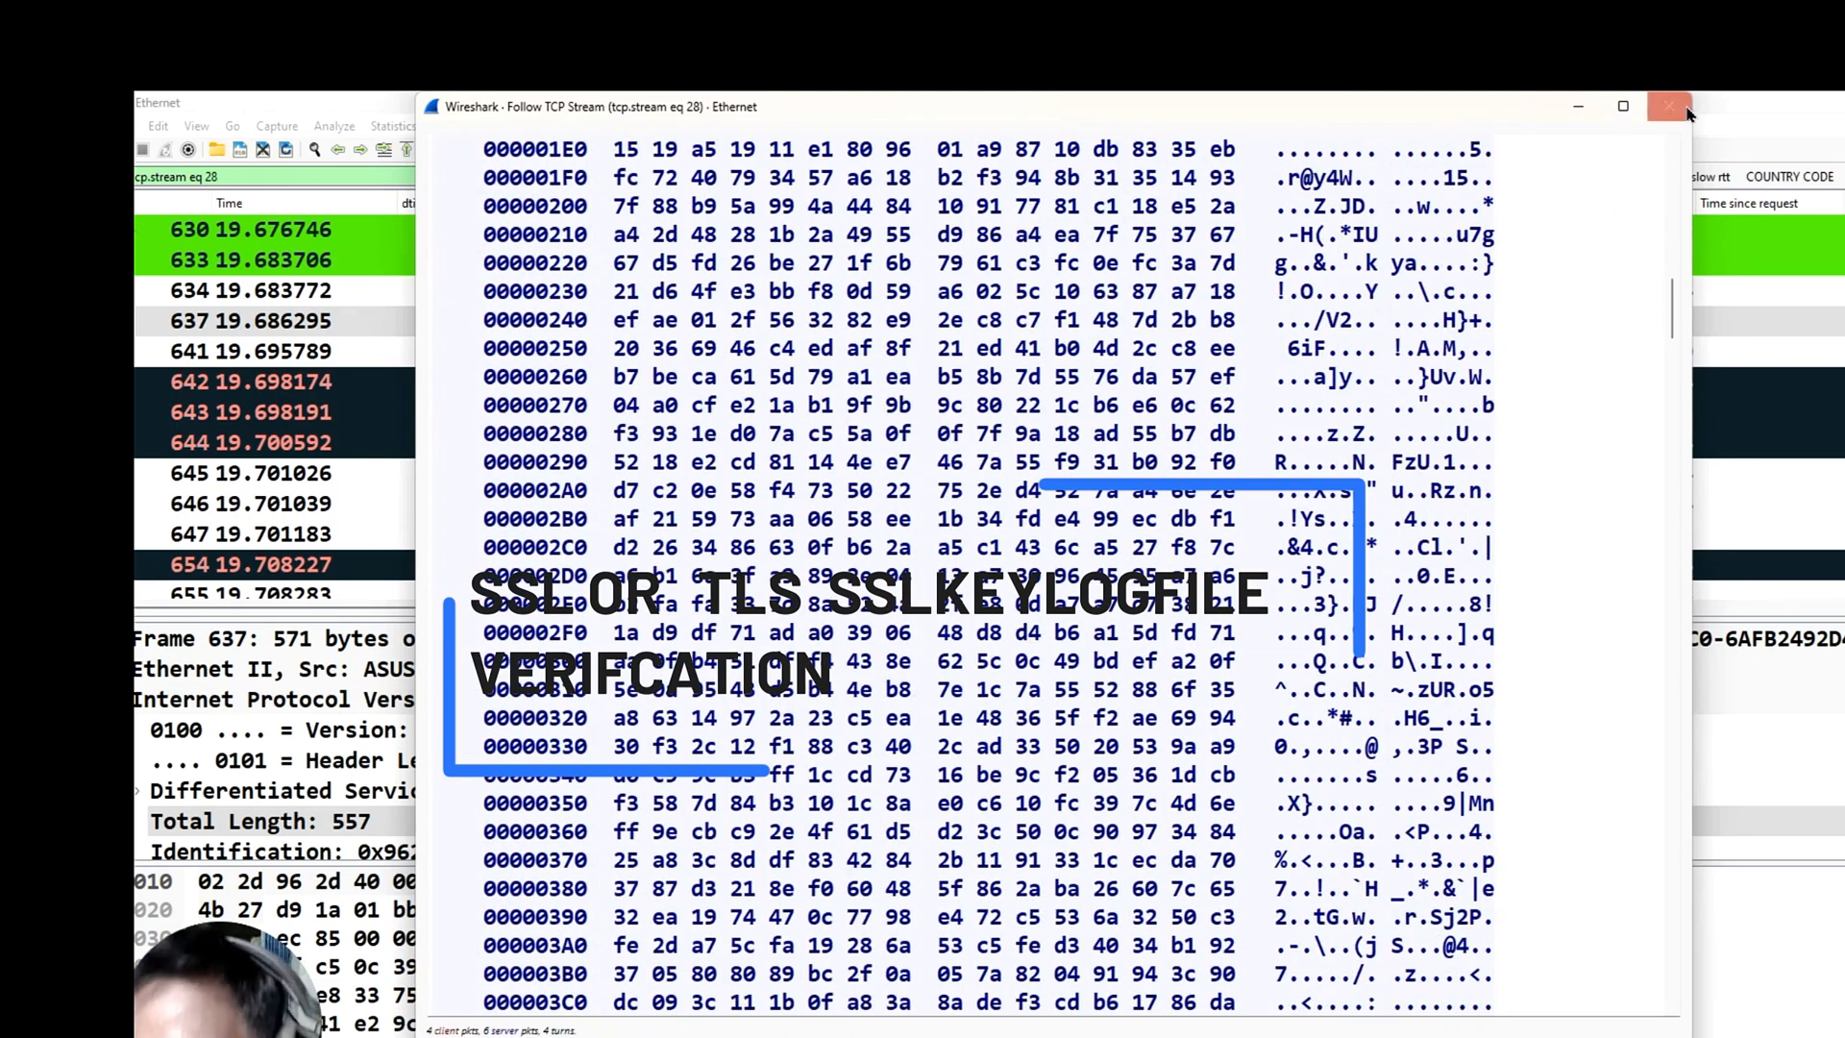
{"action": "left_click", "coordinate": [1661, 107]}
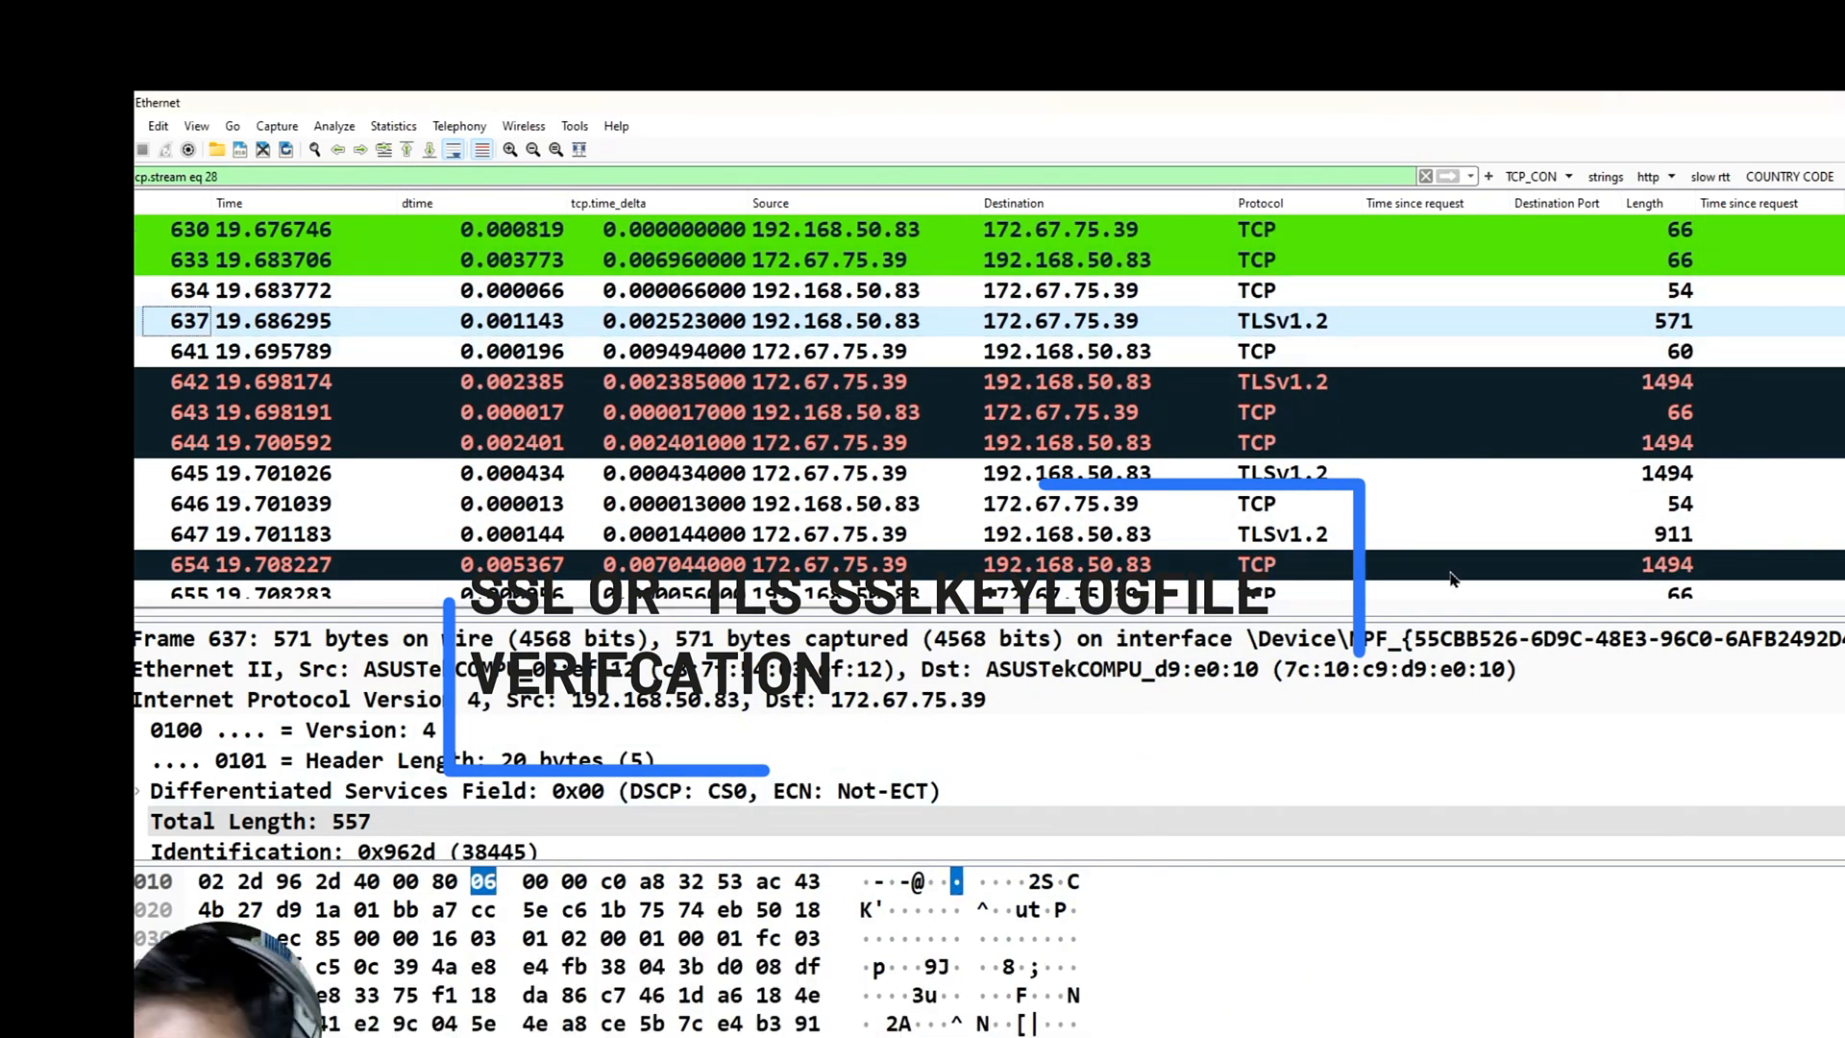
- Load the saved strings display filter and inspect the bytes and Transport Layer Security section of TLSv1.3 packet 582
{"action": "left_click_drag", "start_coordinate": [1105, 610], "coordinate": [869, 617]}
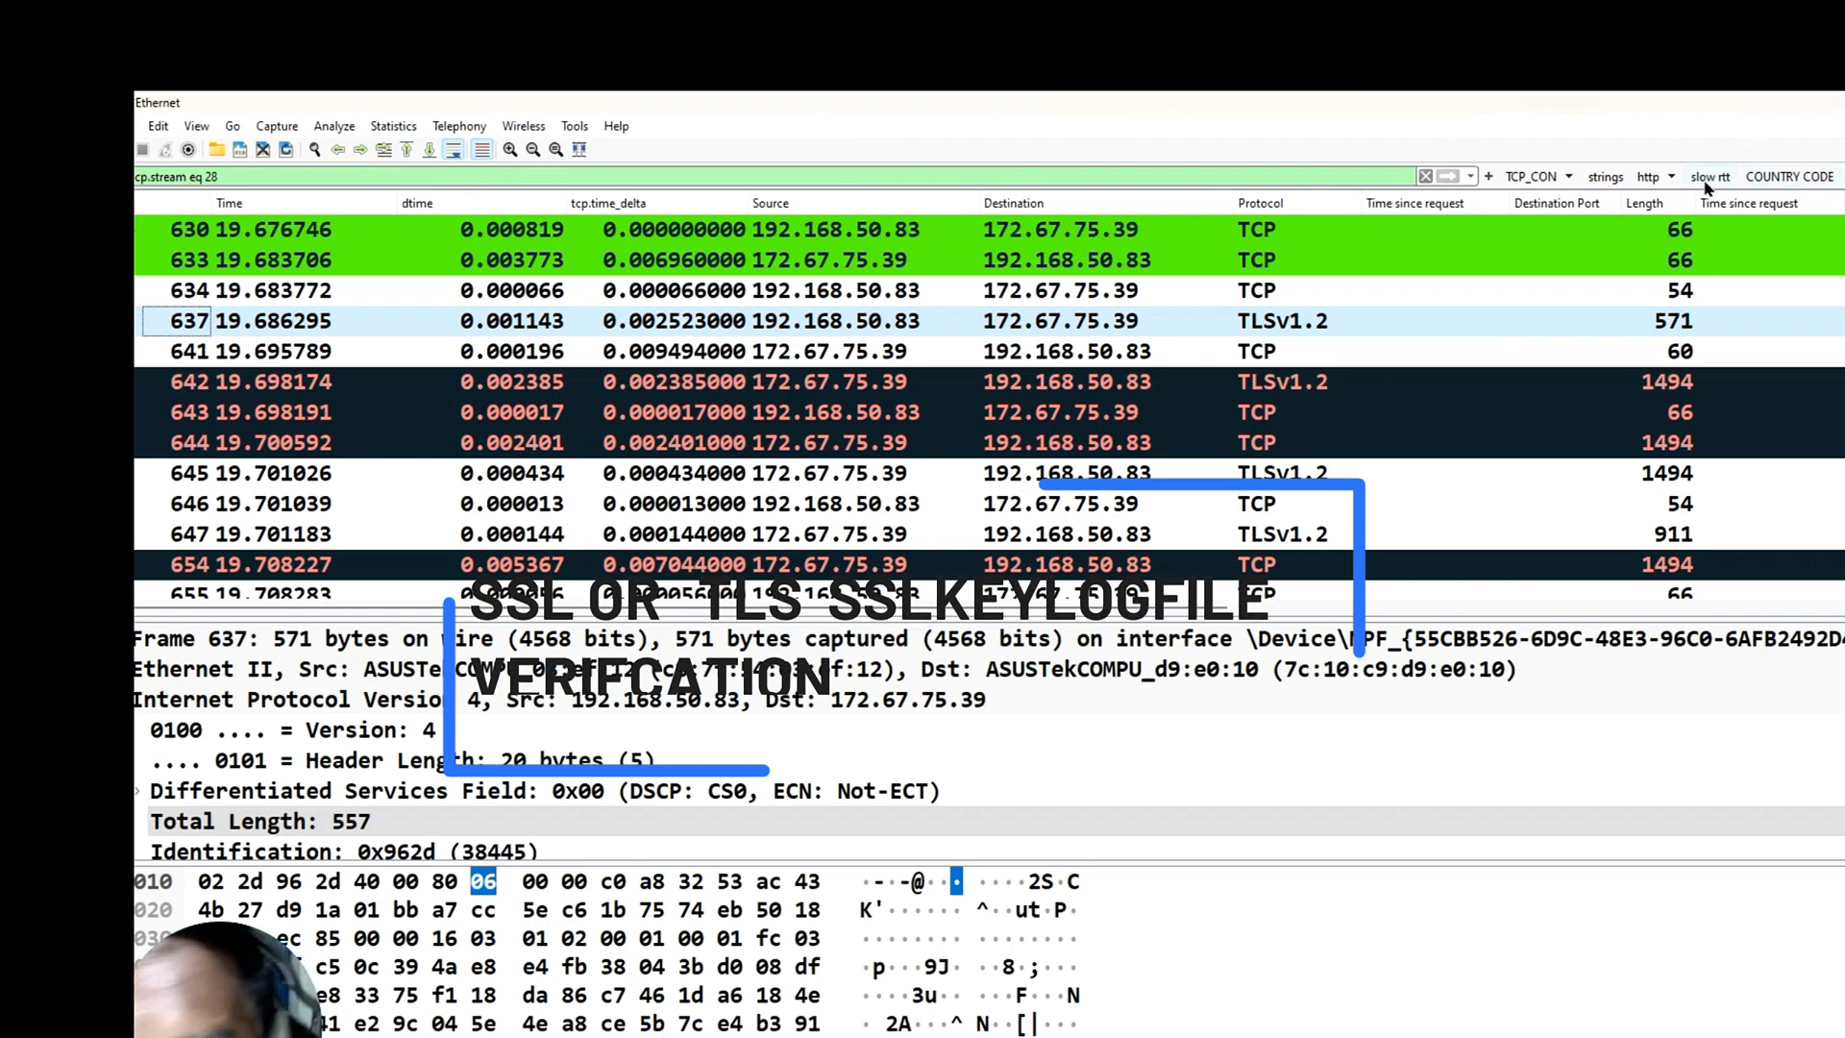
{"action": "left_click", "coordinate": [1605, 177]}
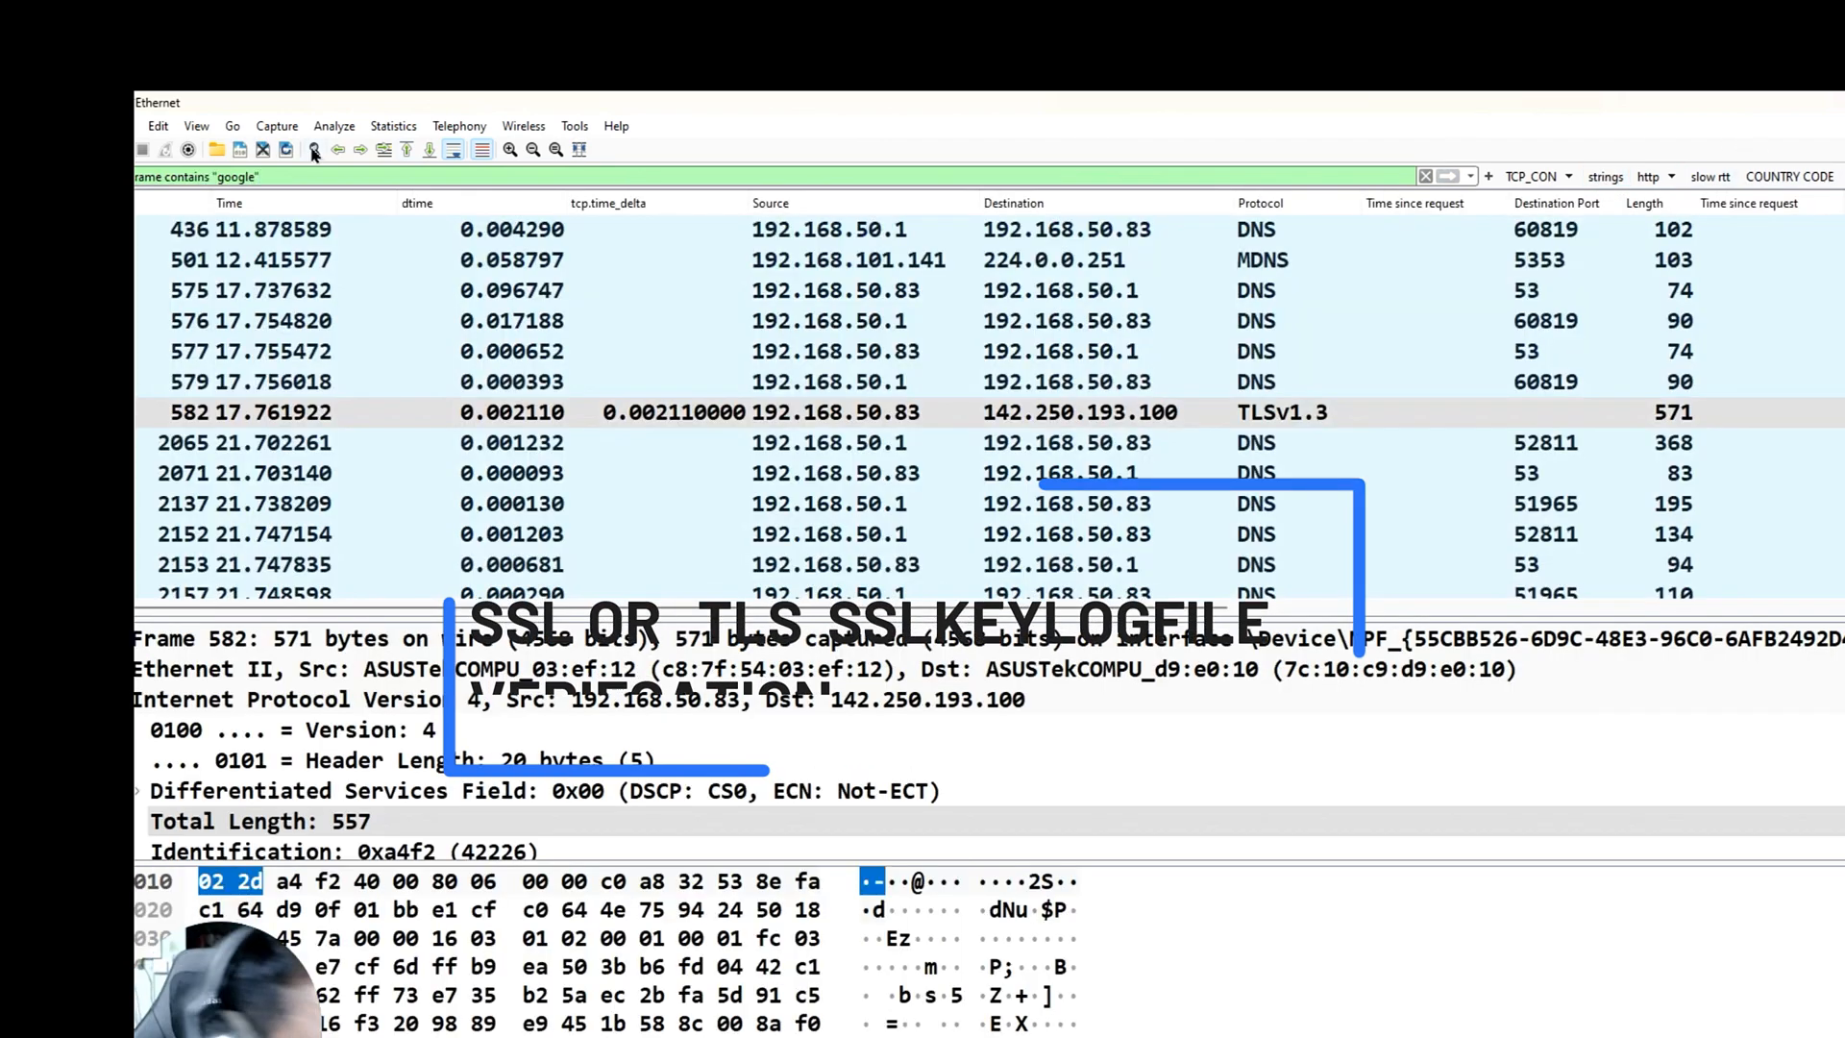
{"action": "left_click", "coordinate": [386, 938]}
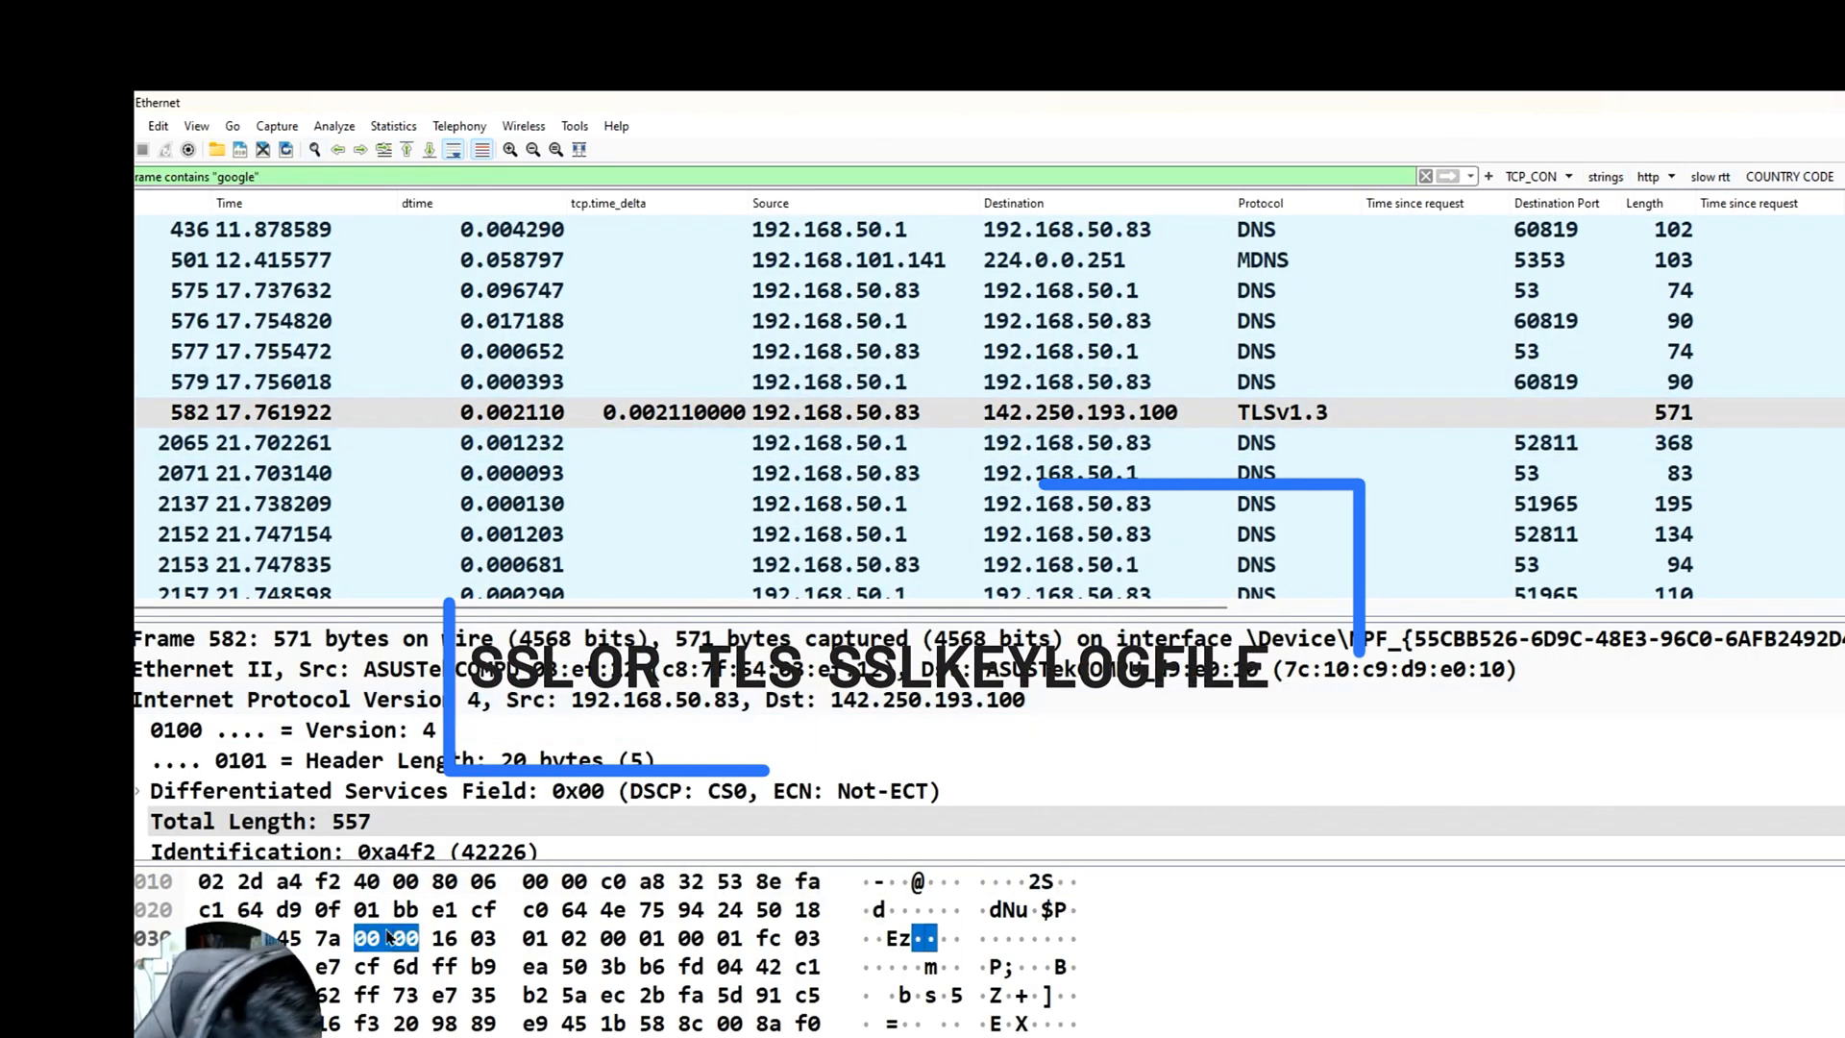
{"action": "scroll", "coordinate": [506, 712], "scroll_direction": "down", "scroll_amount": 4}
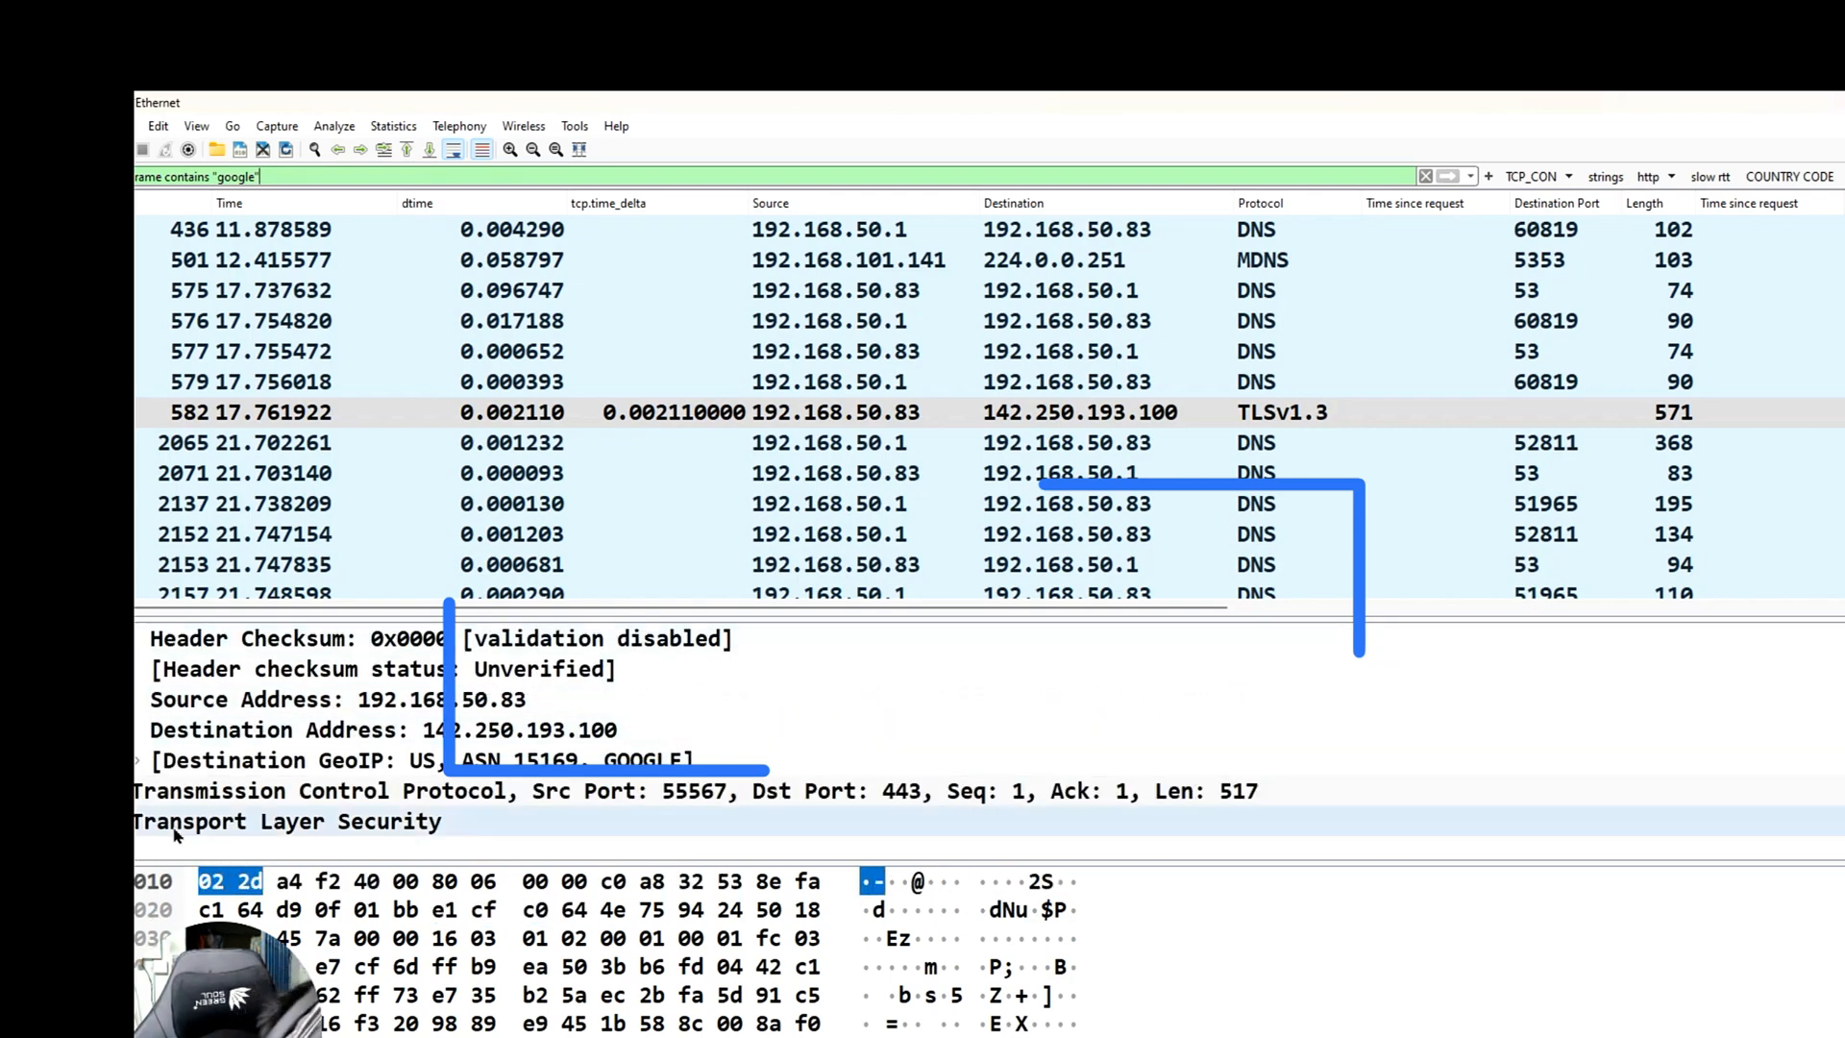
{"action": "left_click", "coordinate": [288, 823]}
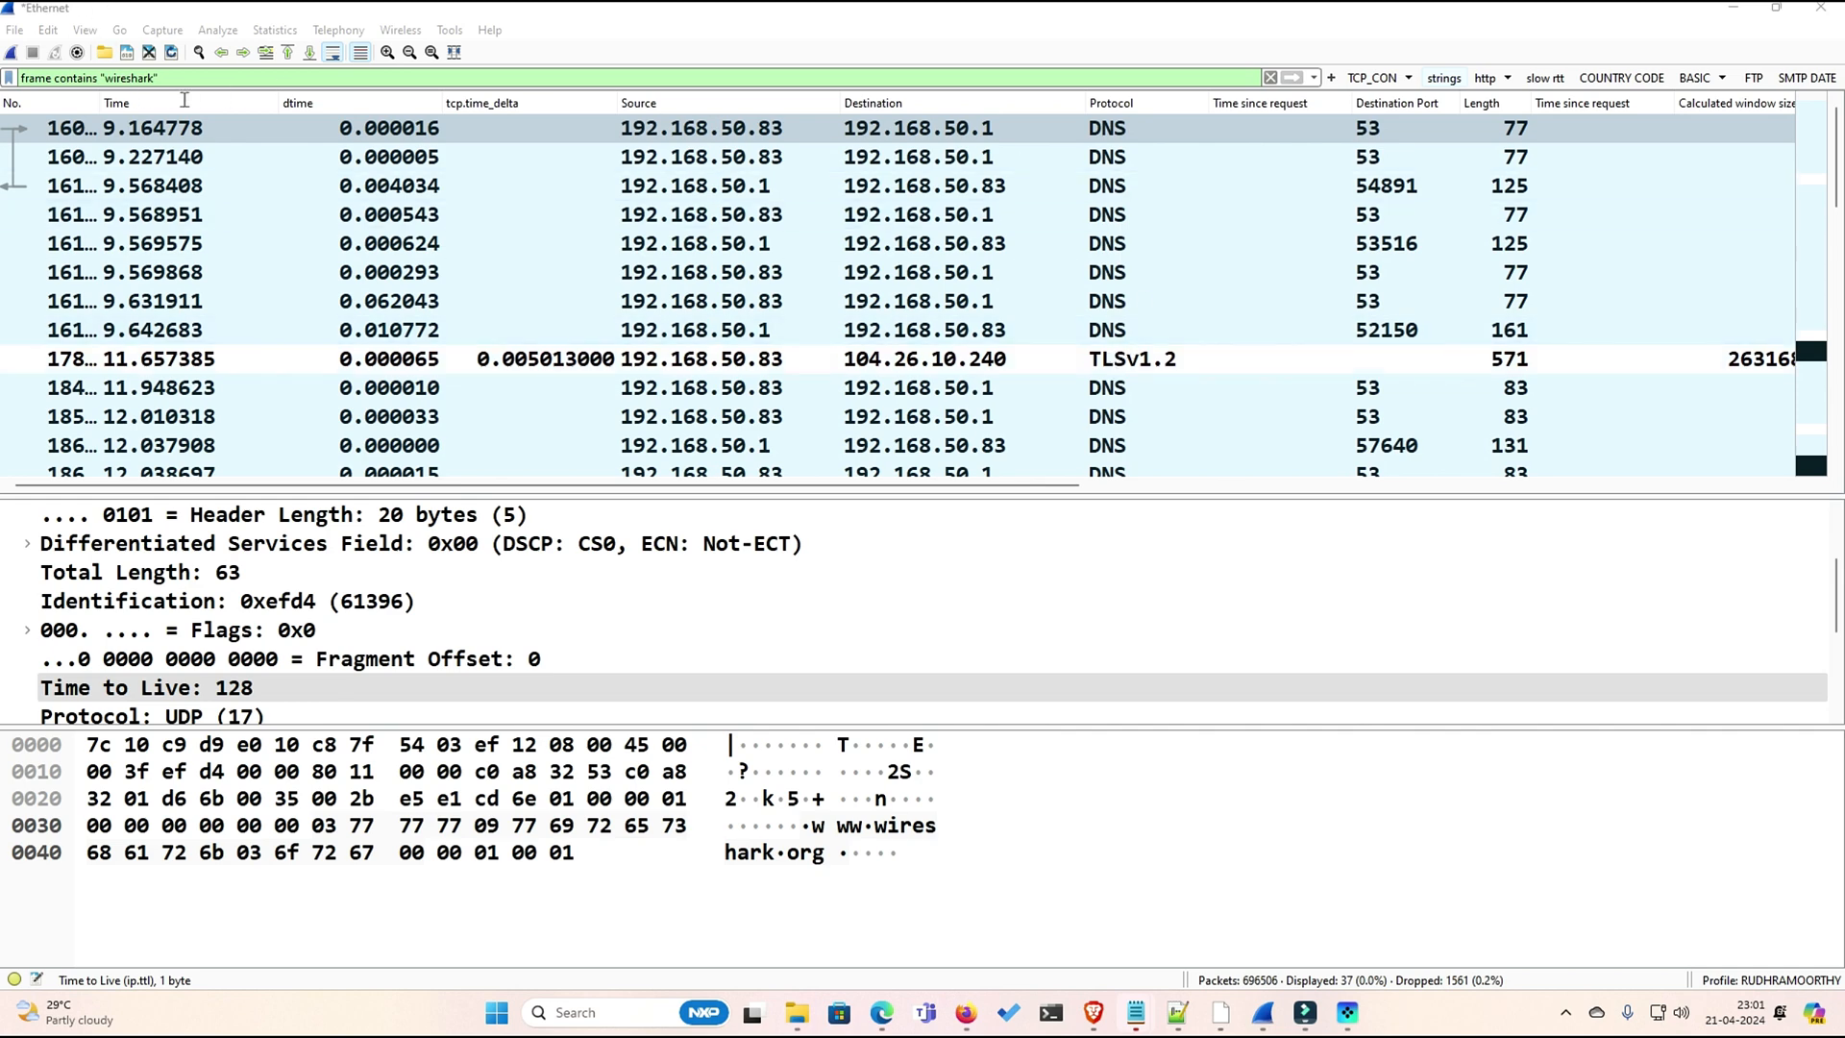
- Check the Protocol and Info columns of the packets containing "wireshark", and switch to the SSLKEYS folder in File Explorer
{"action": "left_click_drag", "start_coordinate": [641, 487], "coordinate": [1238, 486]}
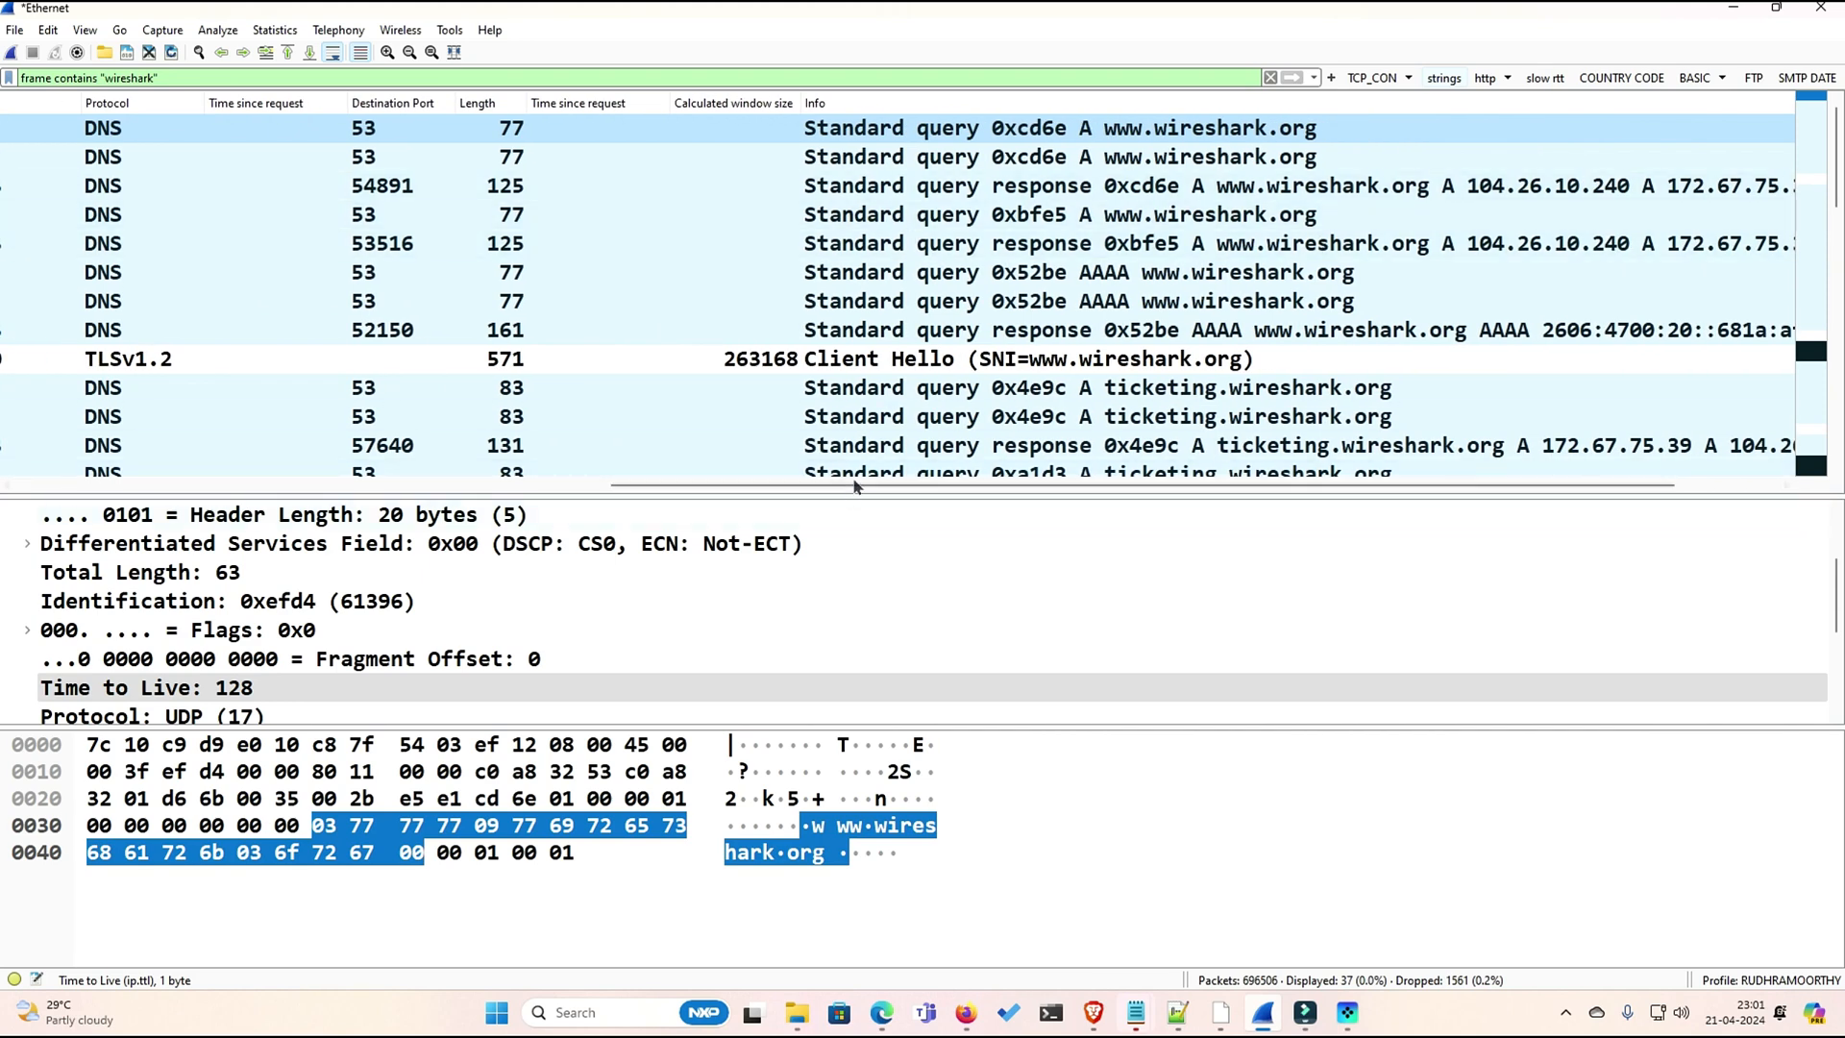
{"action": "left_click_drag", "start_coordinate": [860, 487], "coordinate": [663, 486]}
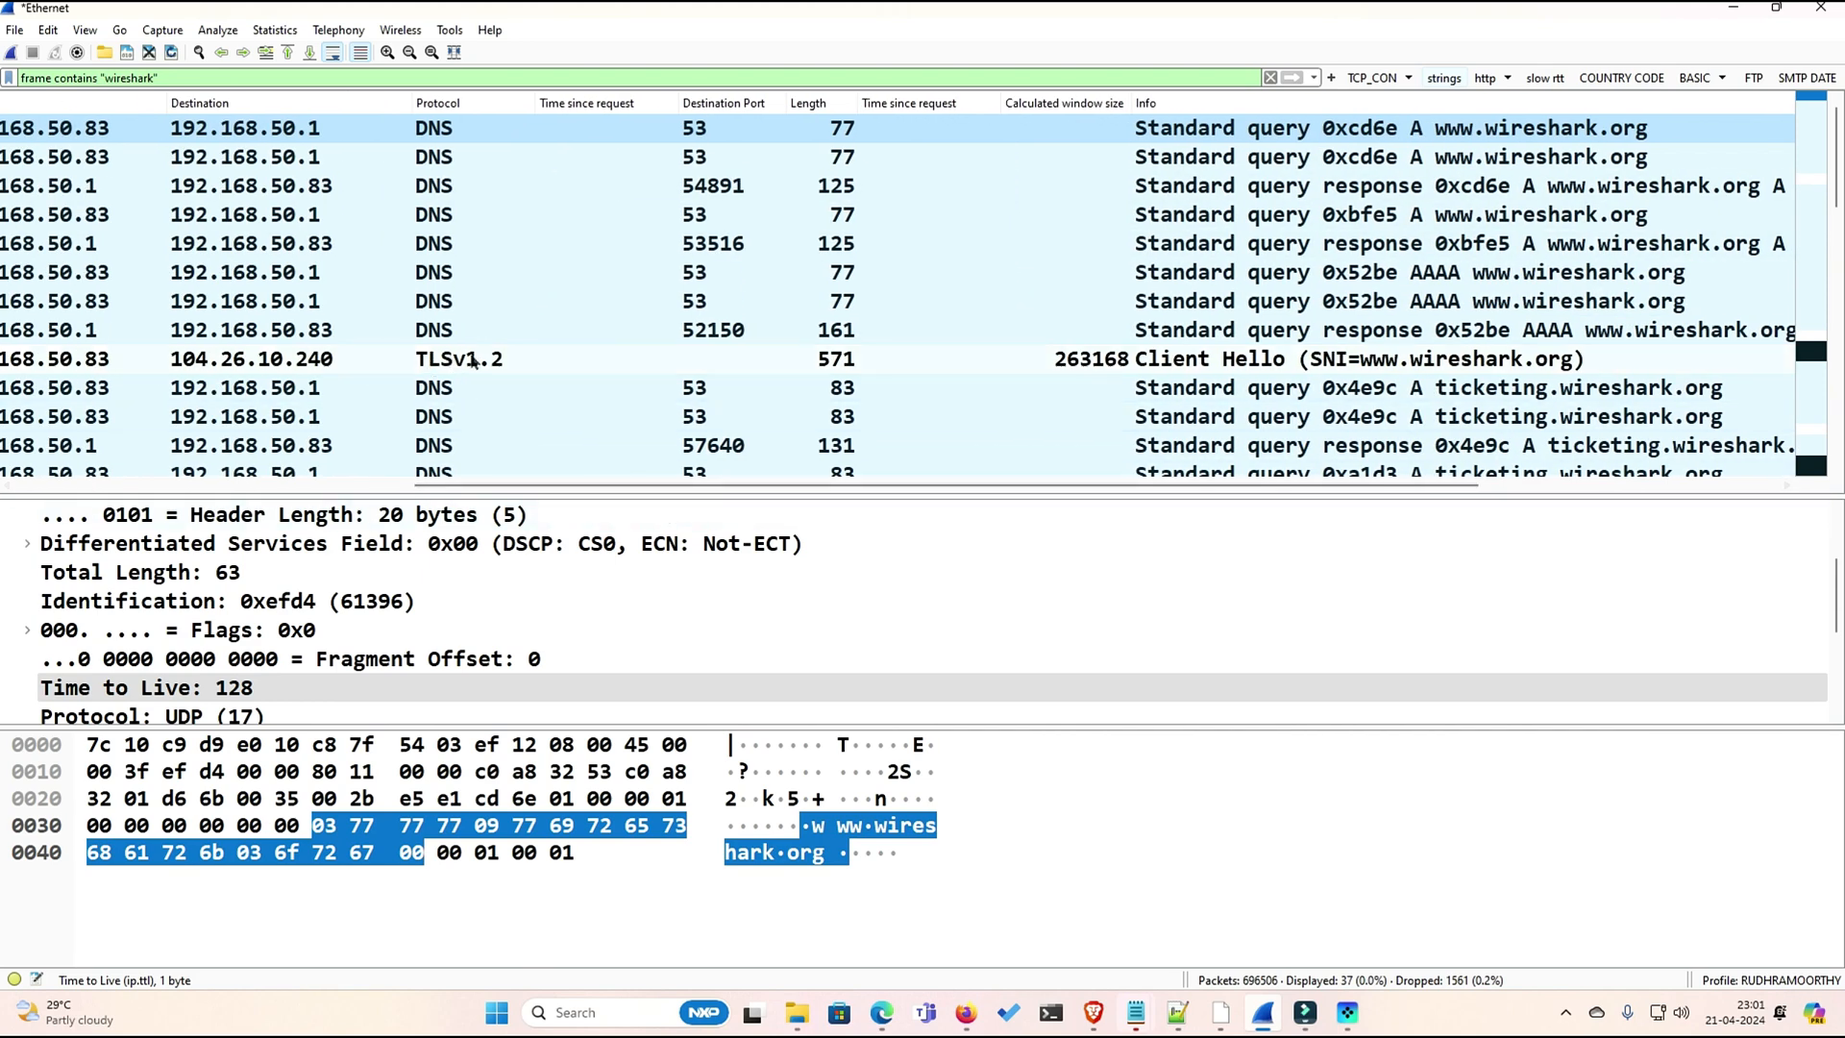
{"action": "mouse_move", "coordinate": [795, 1012]}
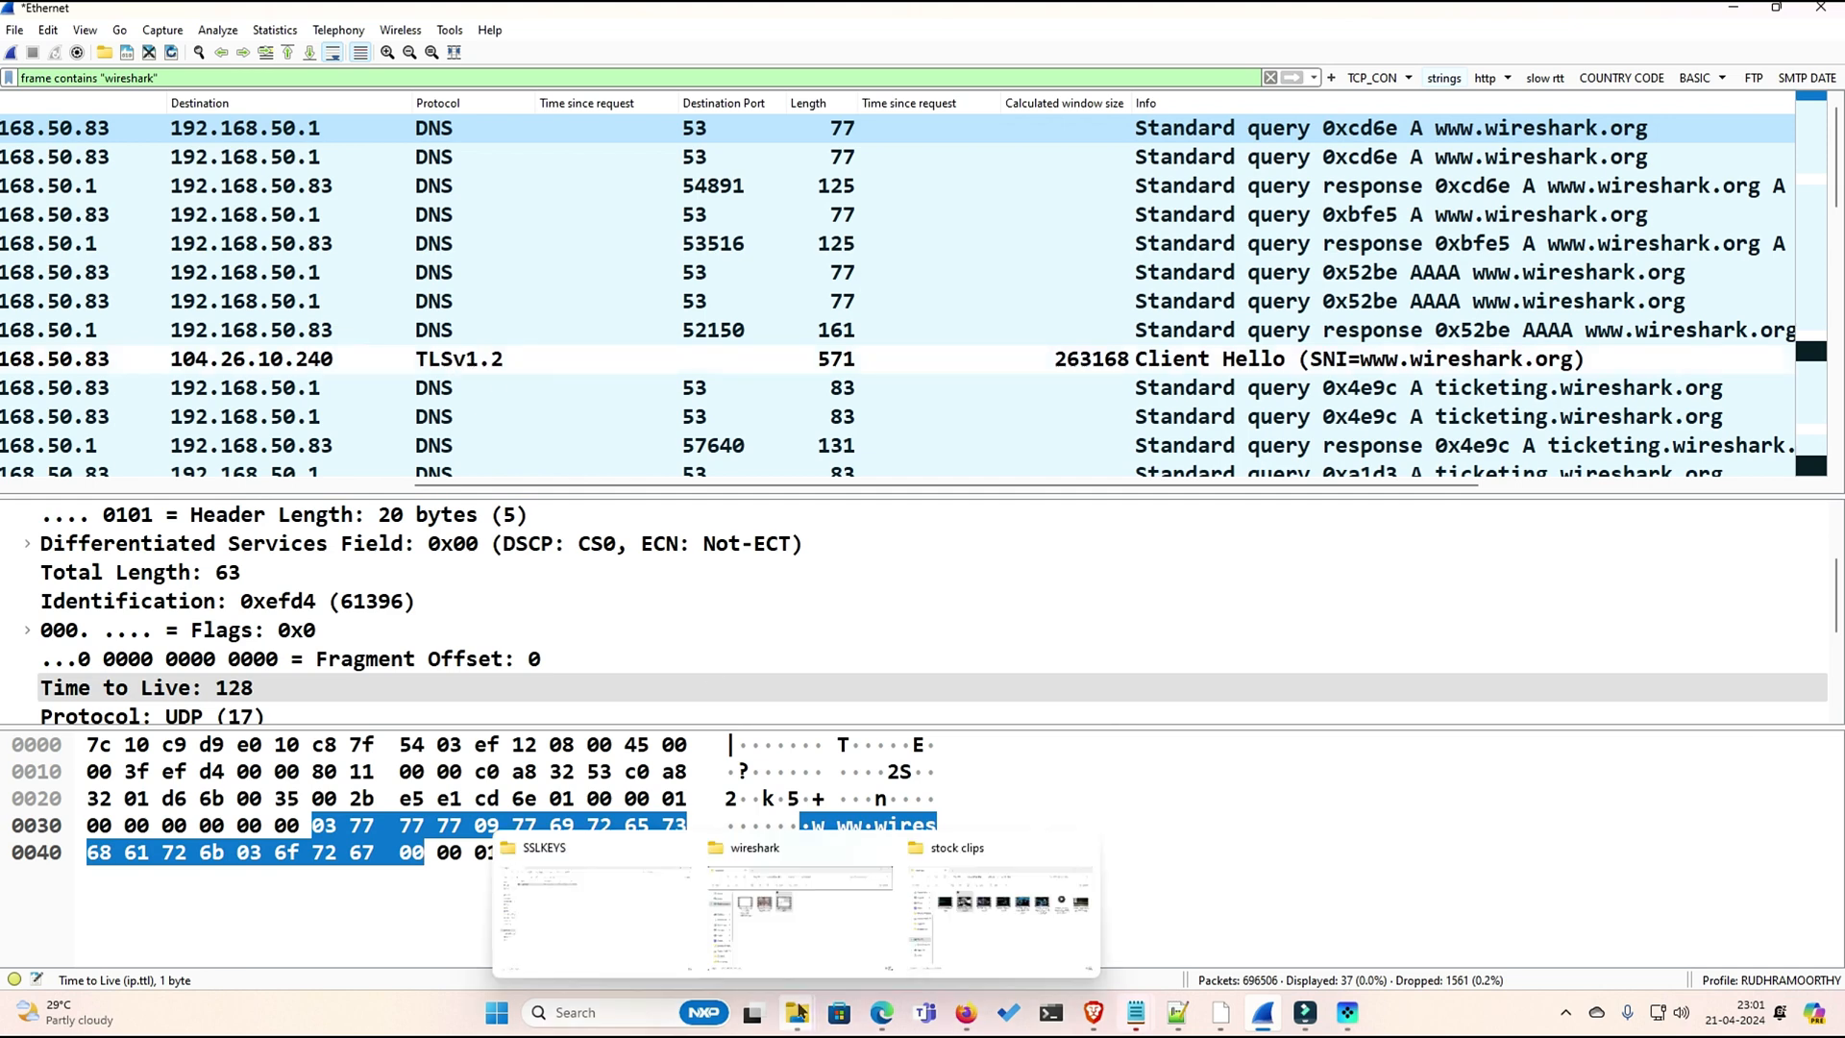
{"action": "left_click", "coordinate": [580, 886]}
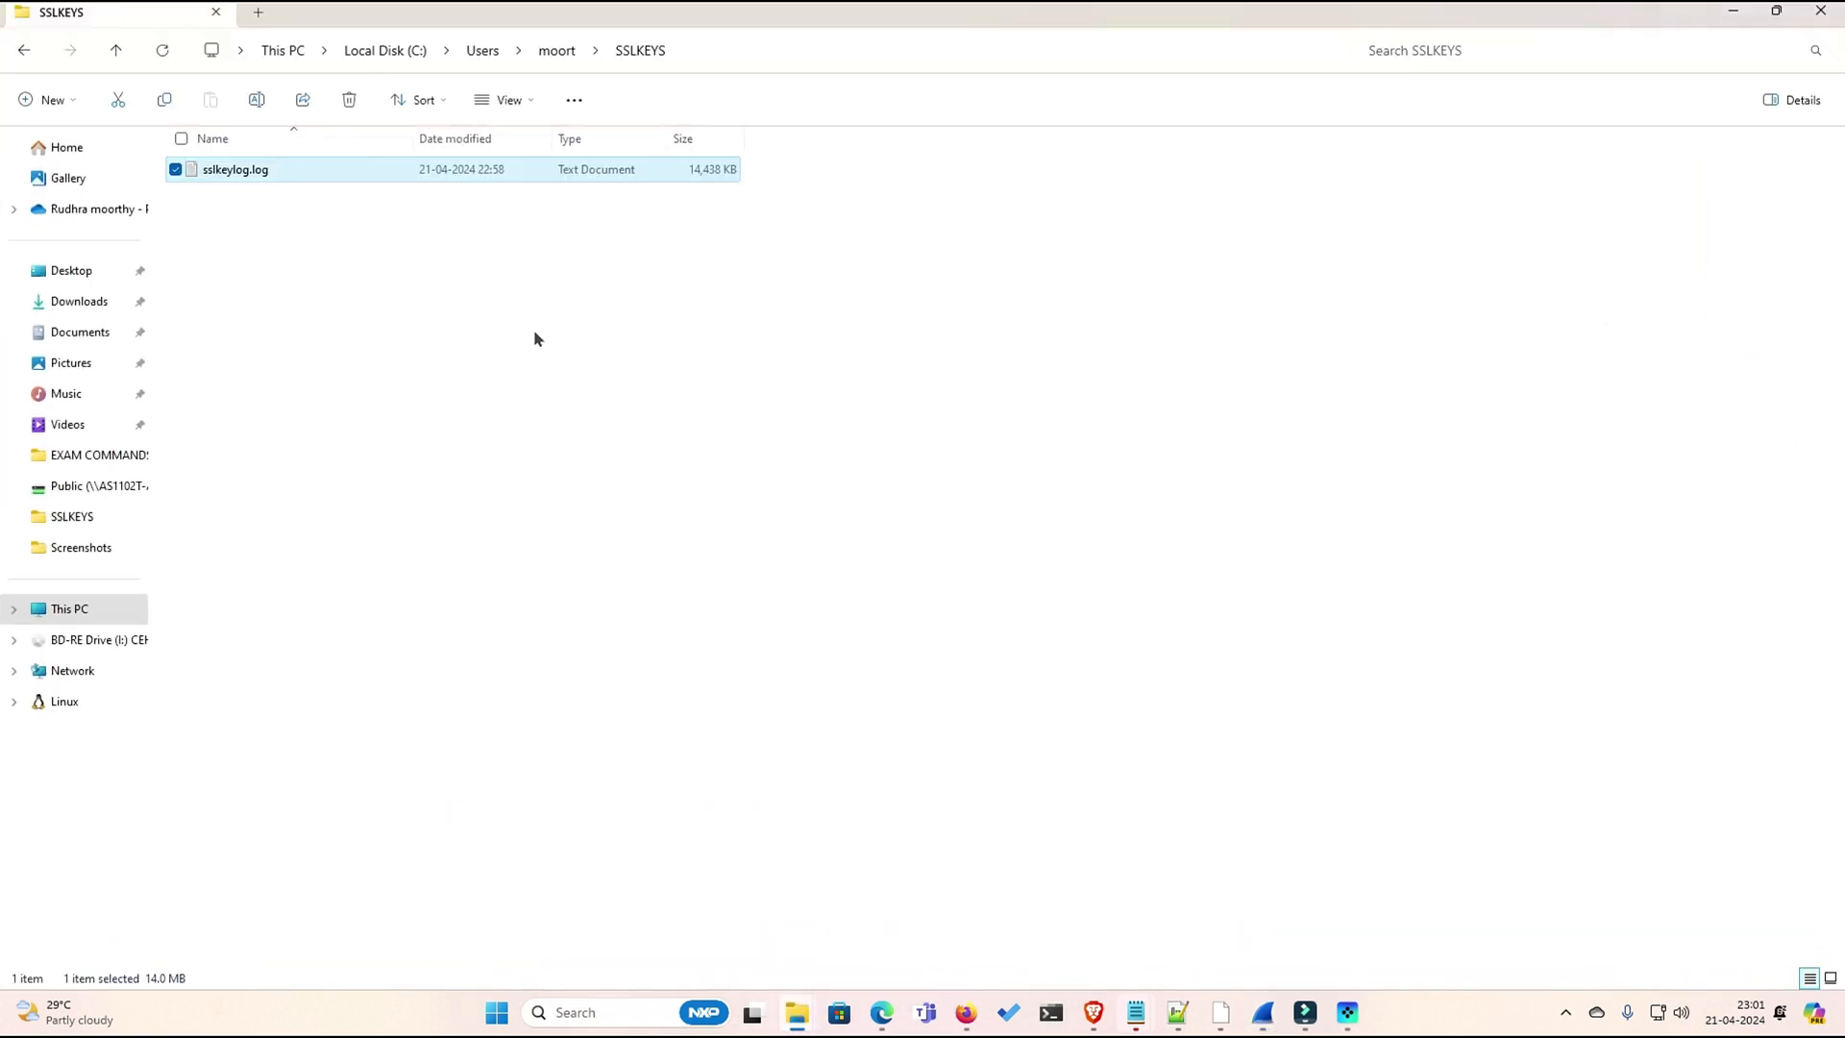
- Browse from This PC through Local Disk (C:), Users and the user's profile folder to the SSLKEYS folder
{"action": "left_click", "coordinate": [66, 605]}
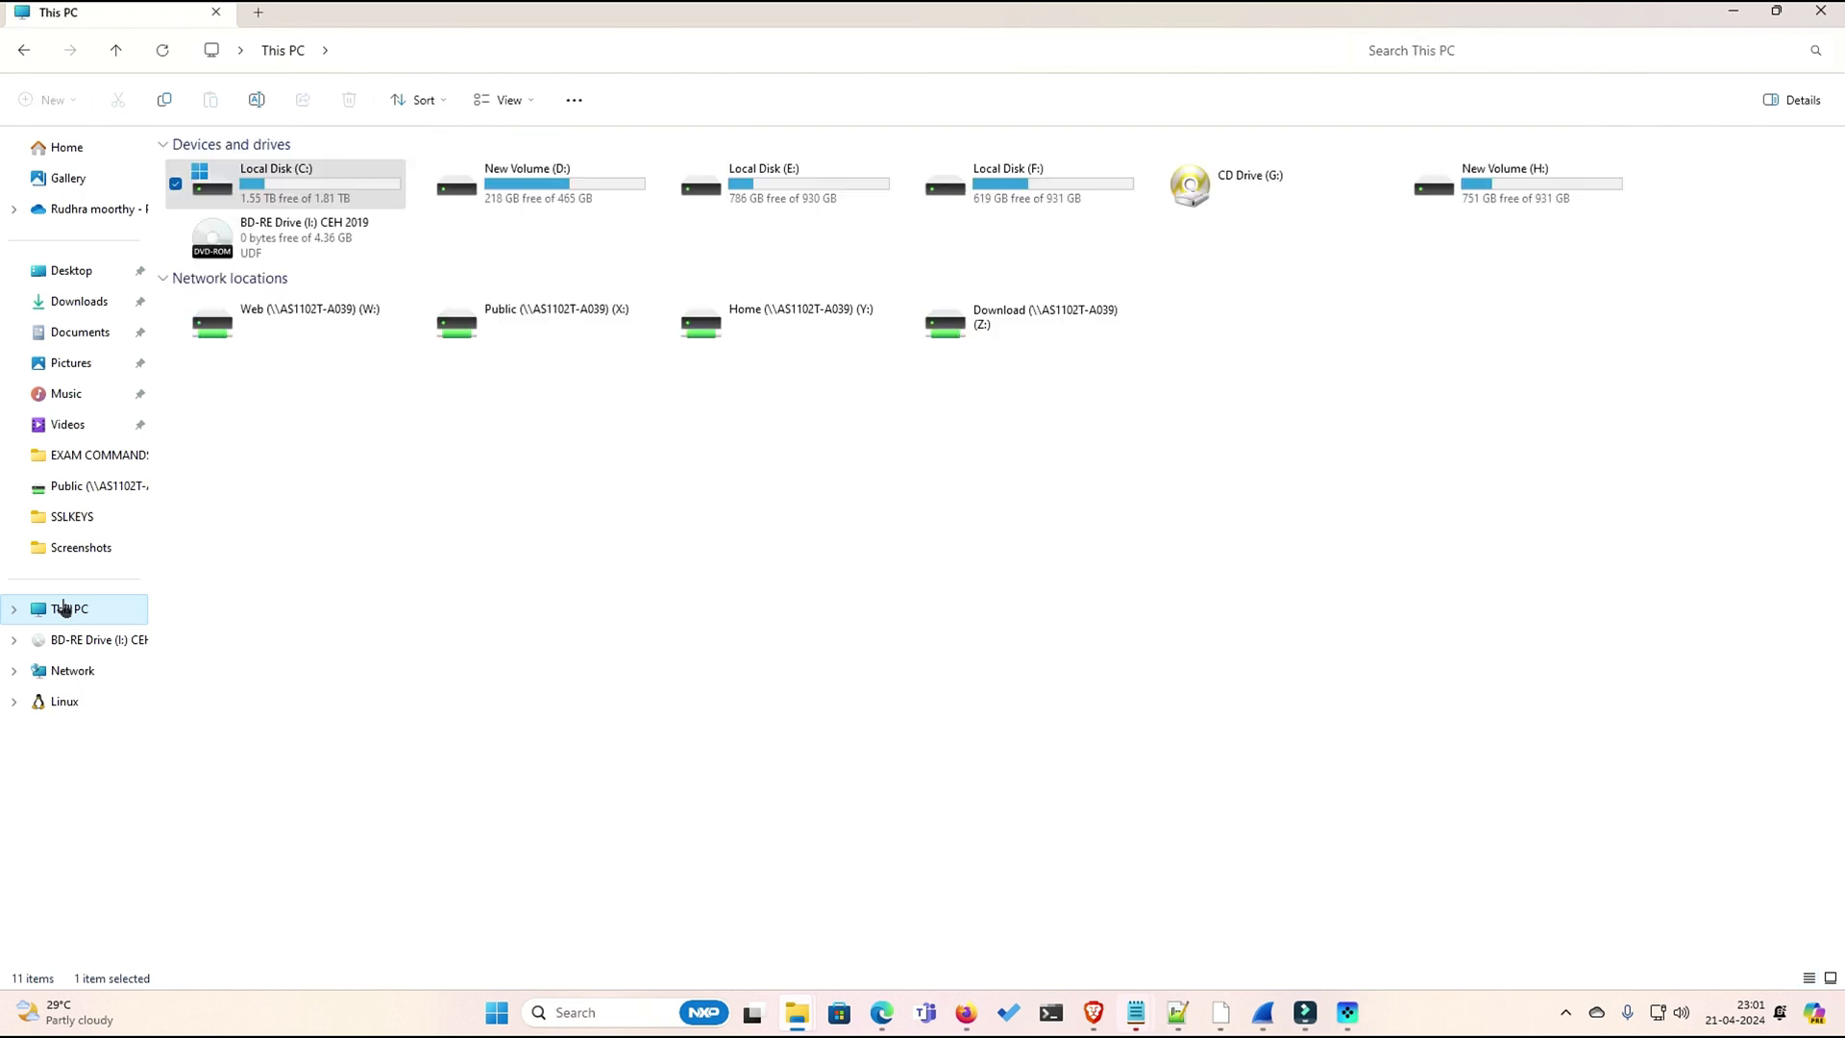
{"action": "double_click", "coordinate": [293, 180]}
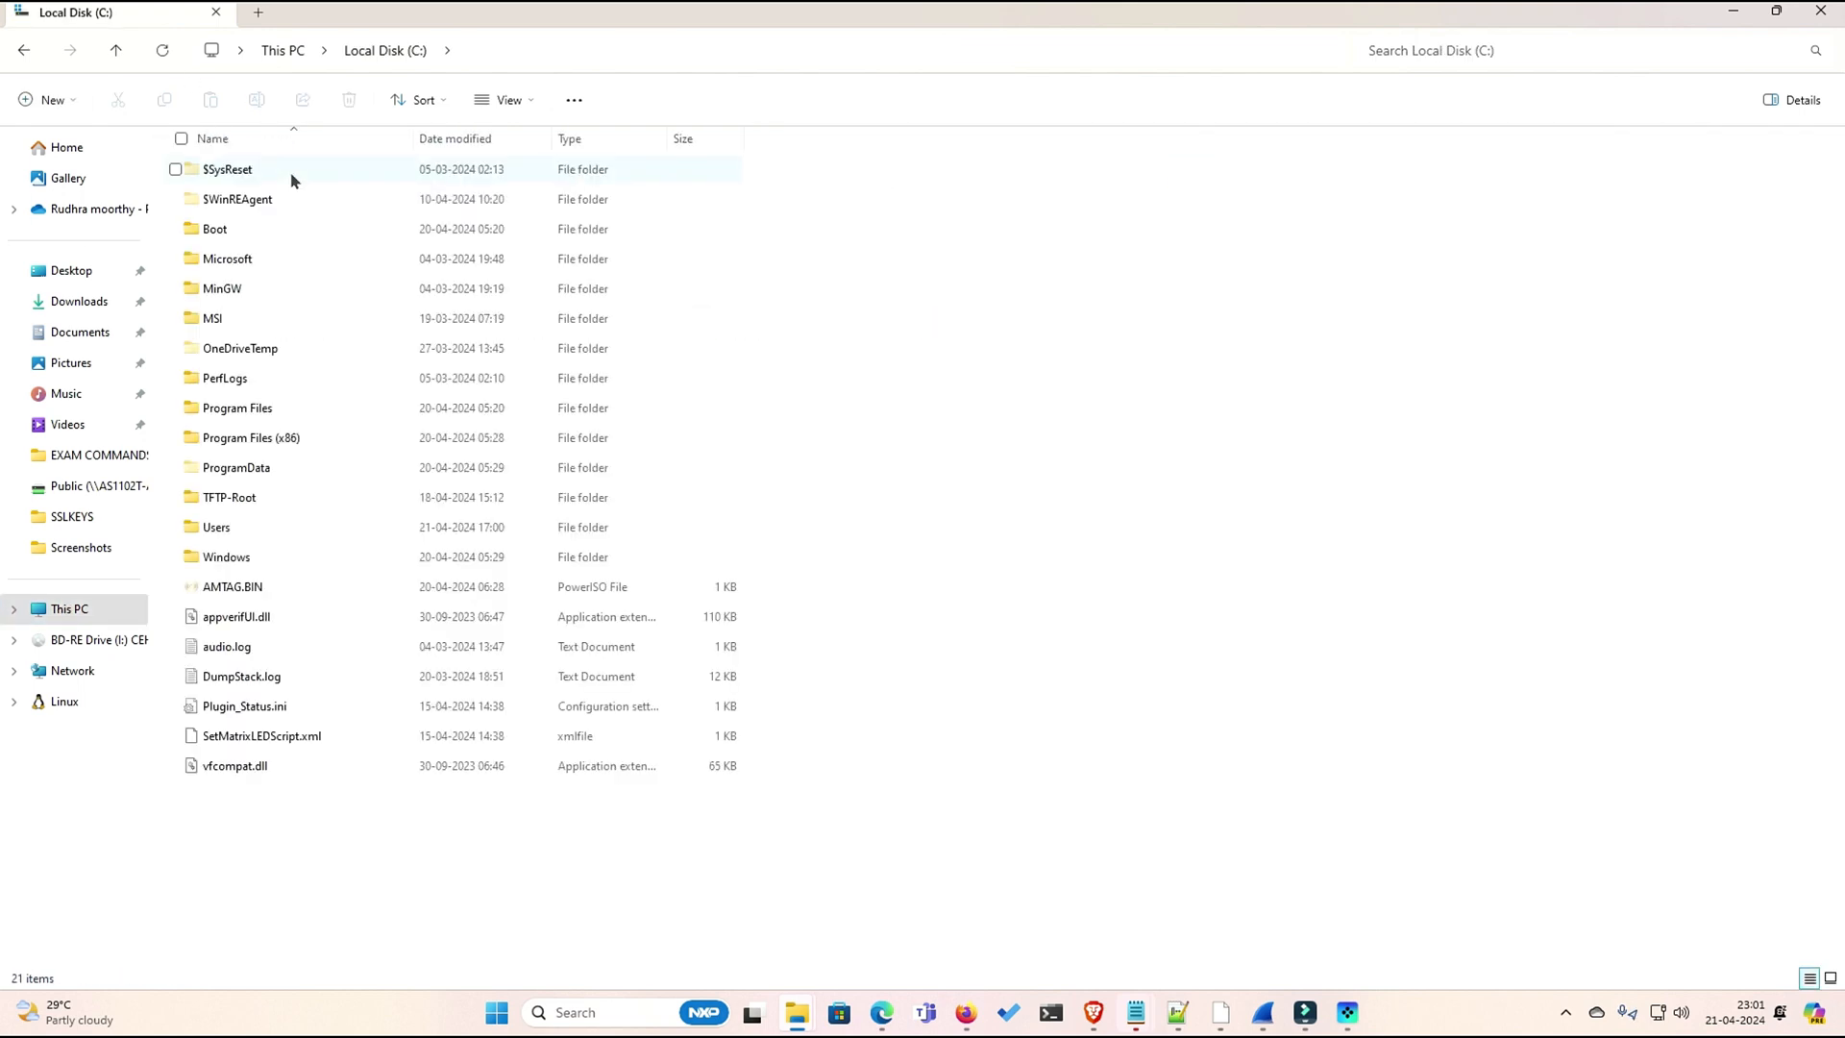
{"action": "double_click", "coordinate": [216, 527]}
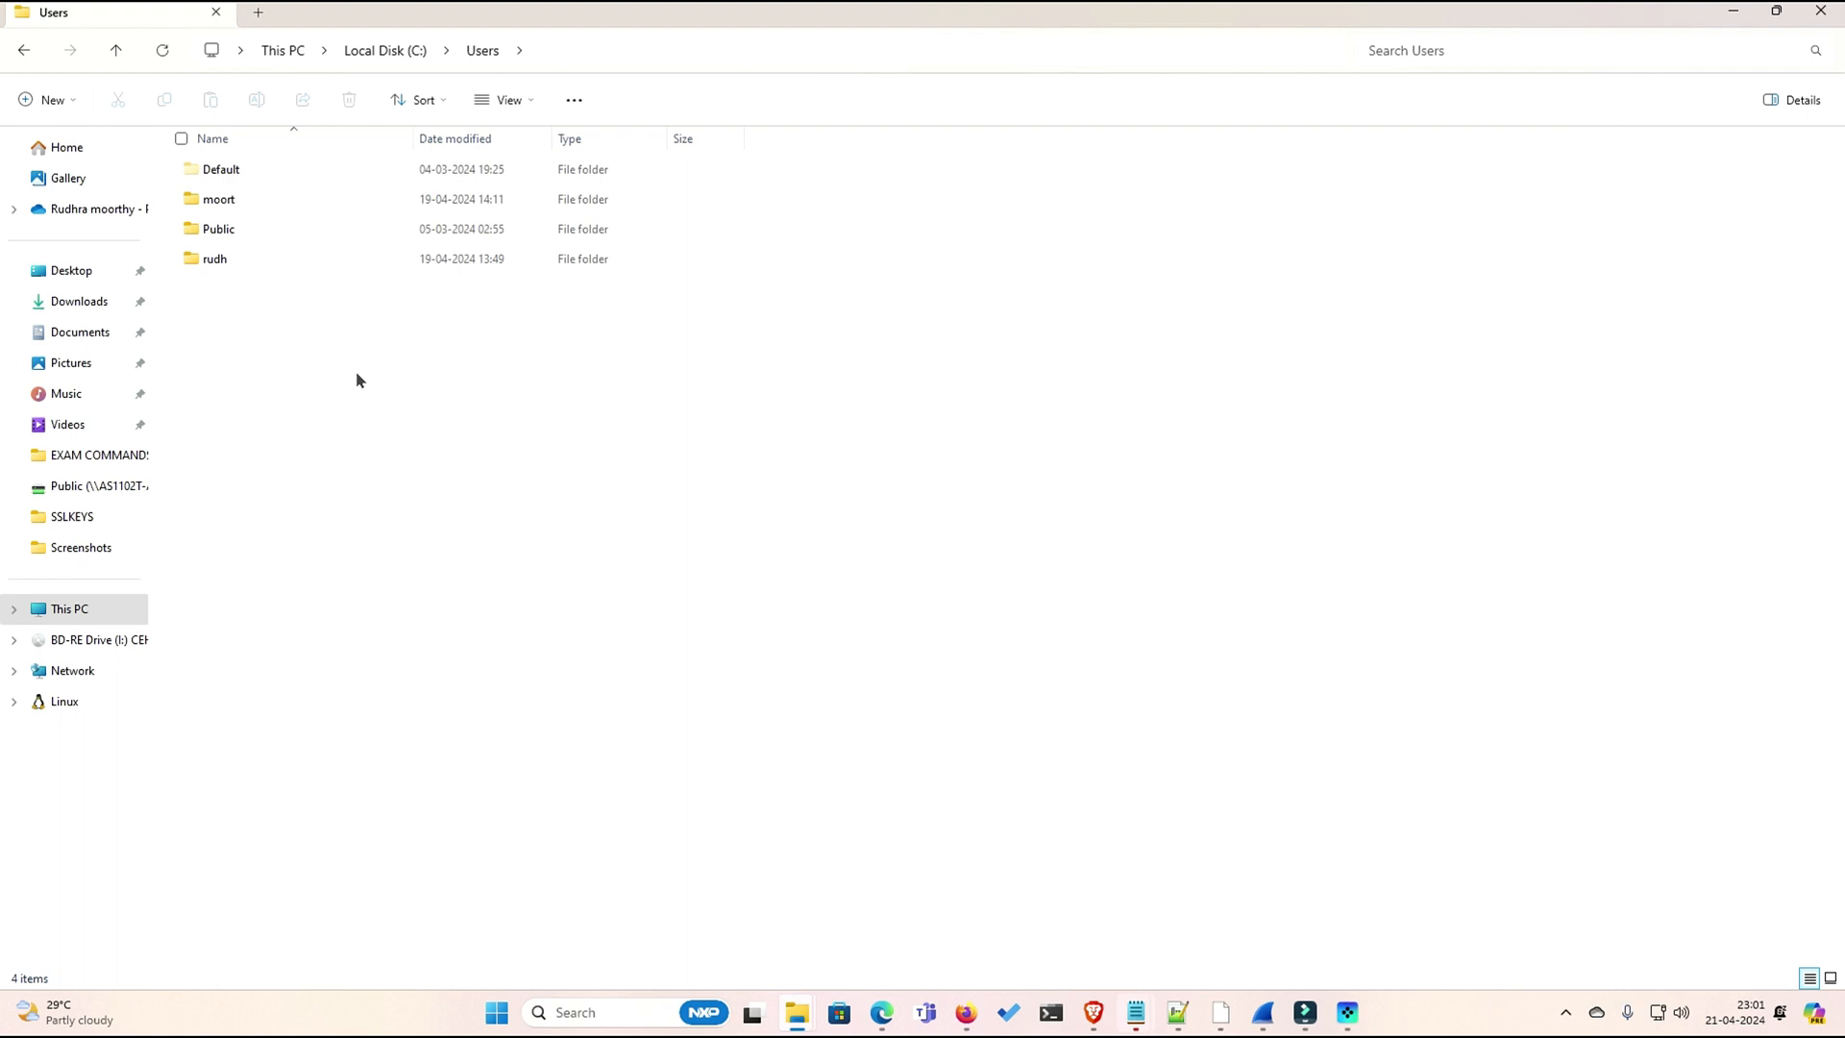
{"action": "left_click", "coordinate": [234, 198]}
{"action": "double_click", "coordinate": [233, 199]}
{"action": "scroll", "coordinate": [435, 384], "scroll_direction": "down", "scroll_amount": 3}
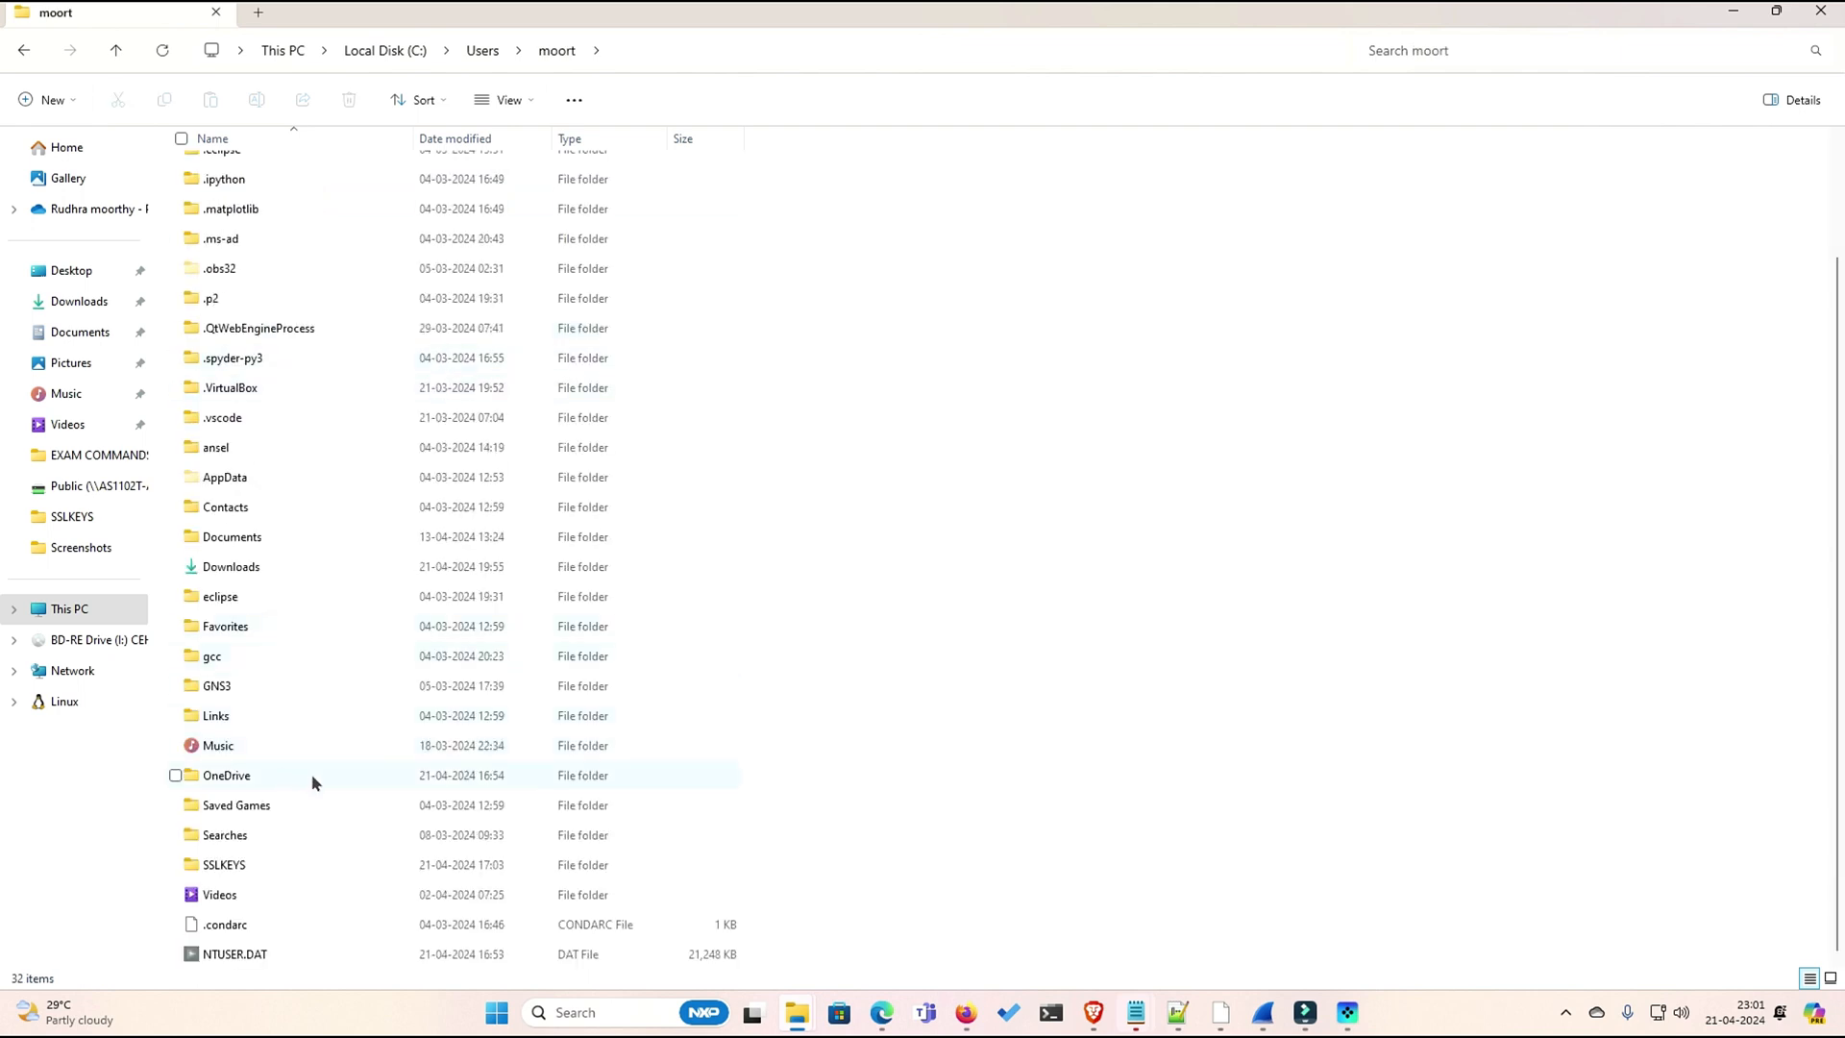
{"action": "double_click", "coordinate": [227, 866]}
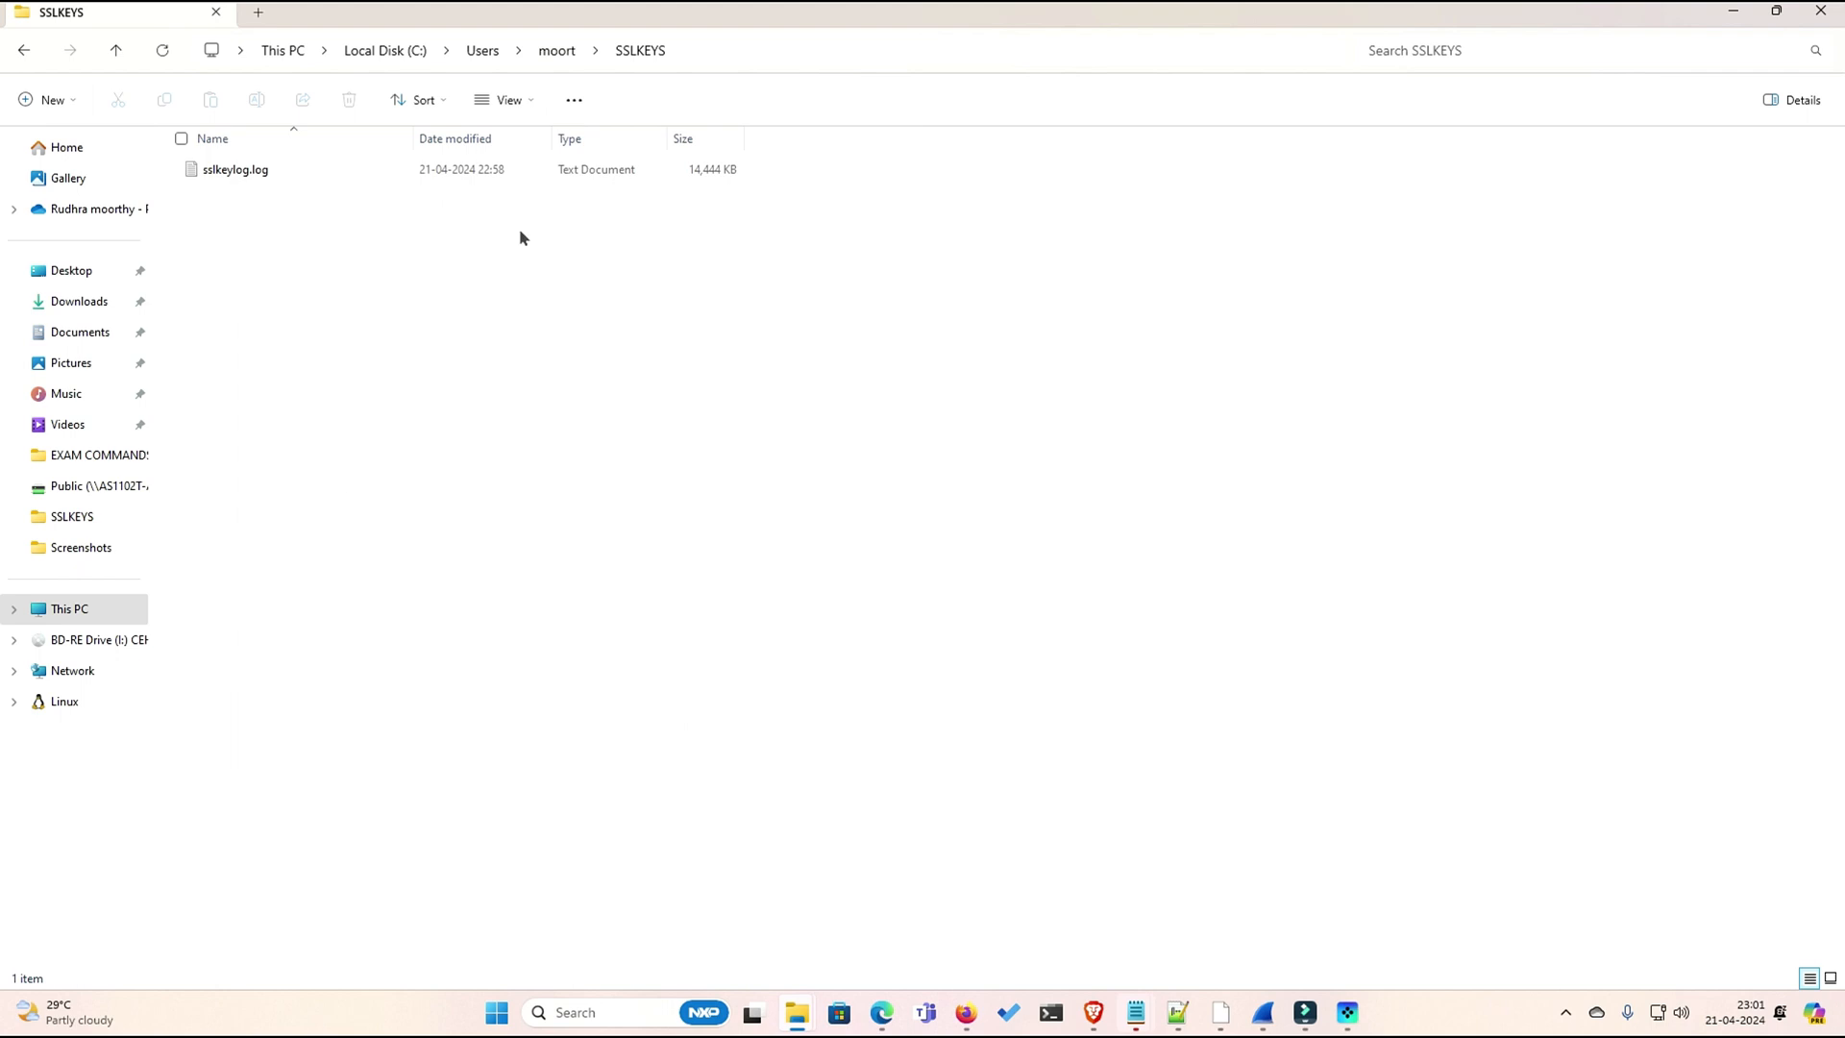
- Open sslkeylog.log in Notepad and look through the logged TLS secrets down to the end of the file
{"action": "double_click", "coordinate": [245, 173]}
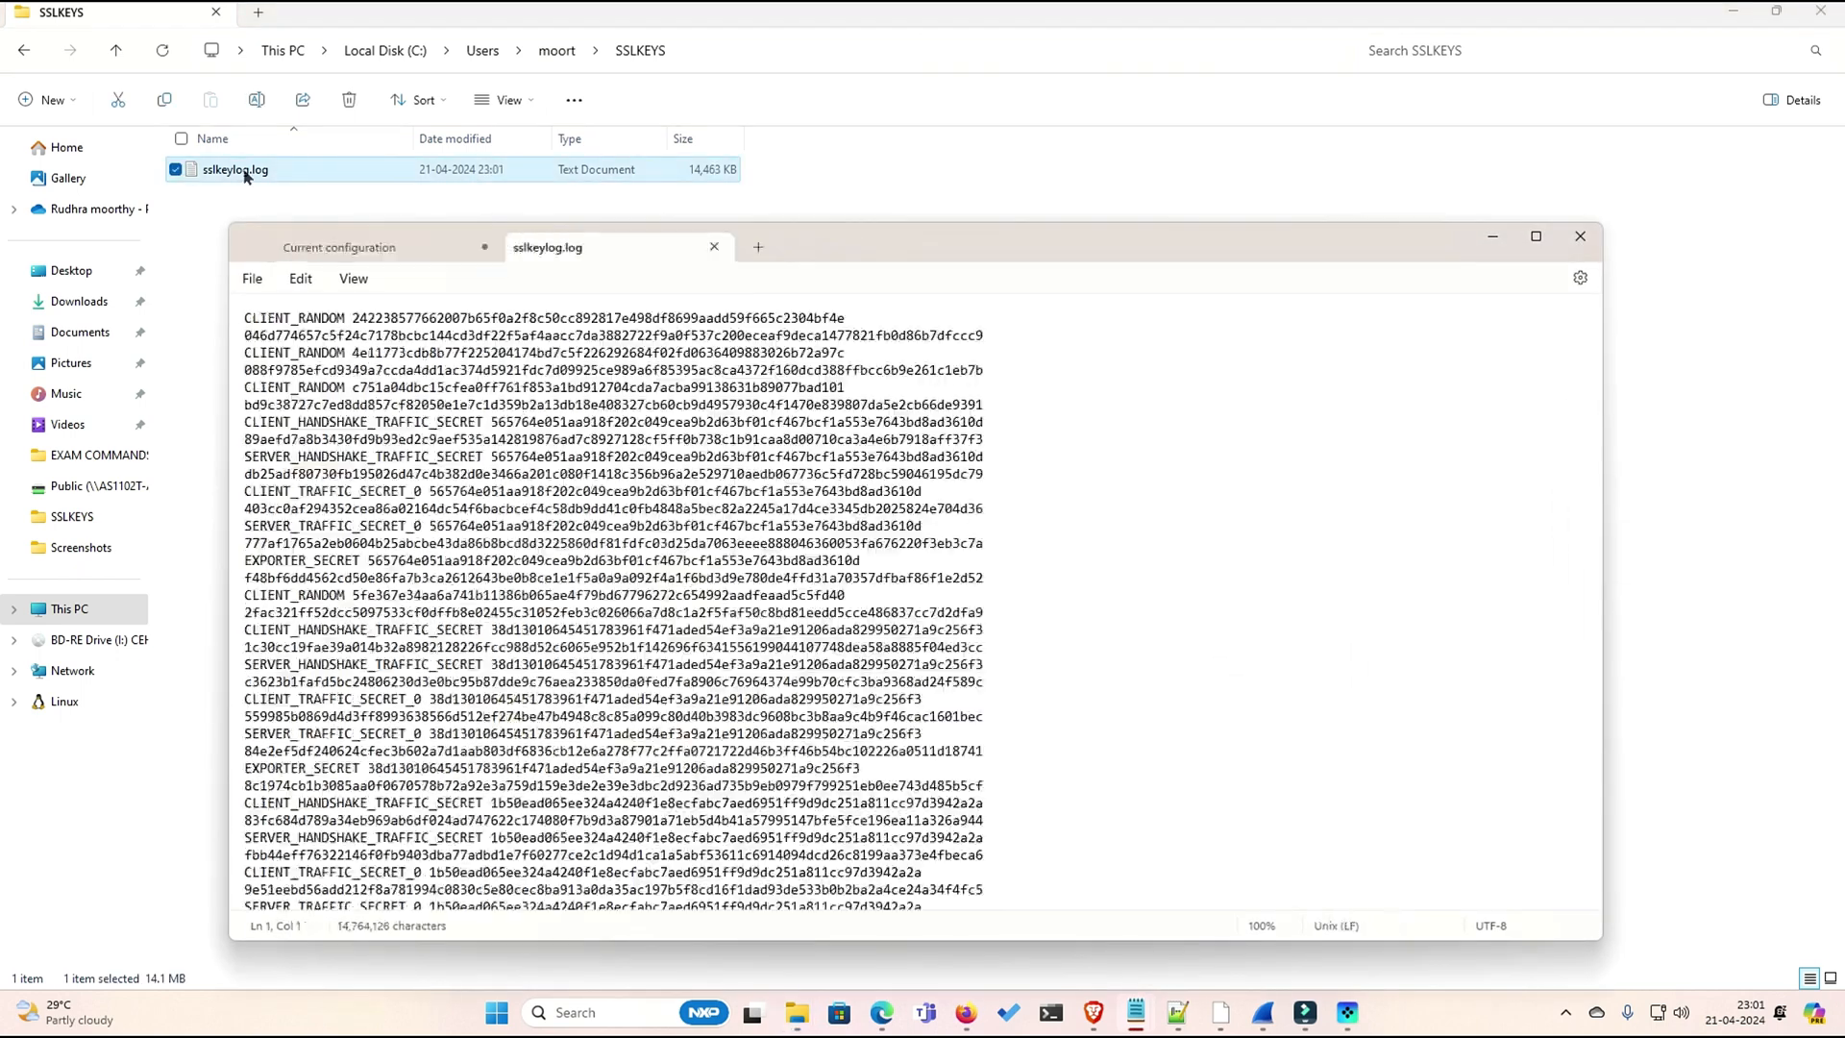
{"action": "scroll", "coordinate": [879, 451], "scroll_direction": "down", "scroll_amount": 2}
{"action": "scroll", "coordinate": [878, 451], "scroll_direction": "down", "scroll_amount": 10}
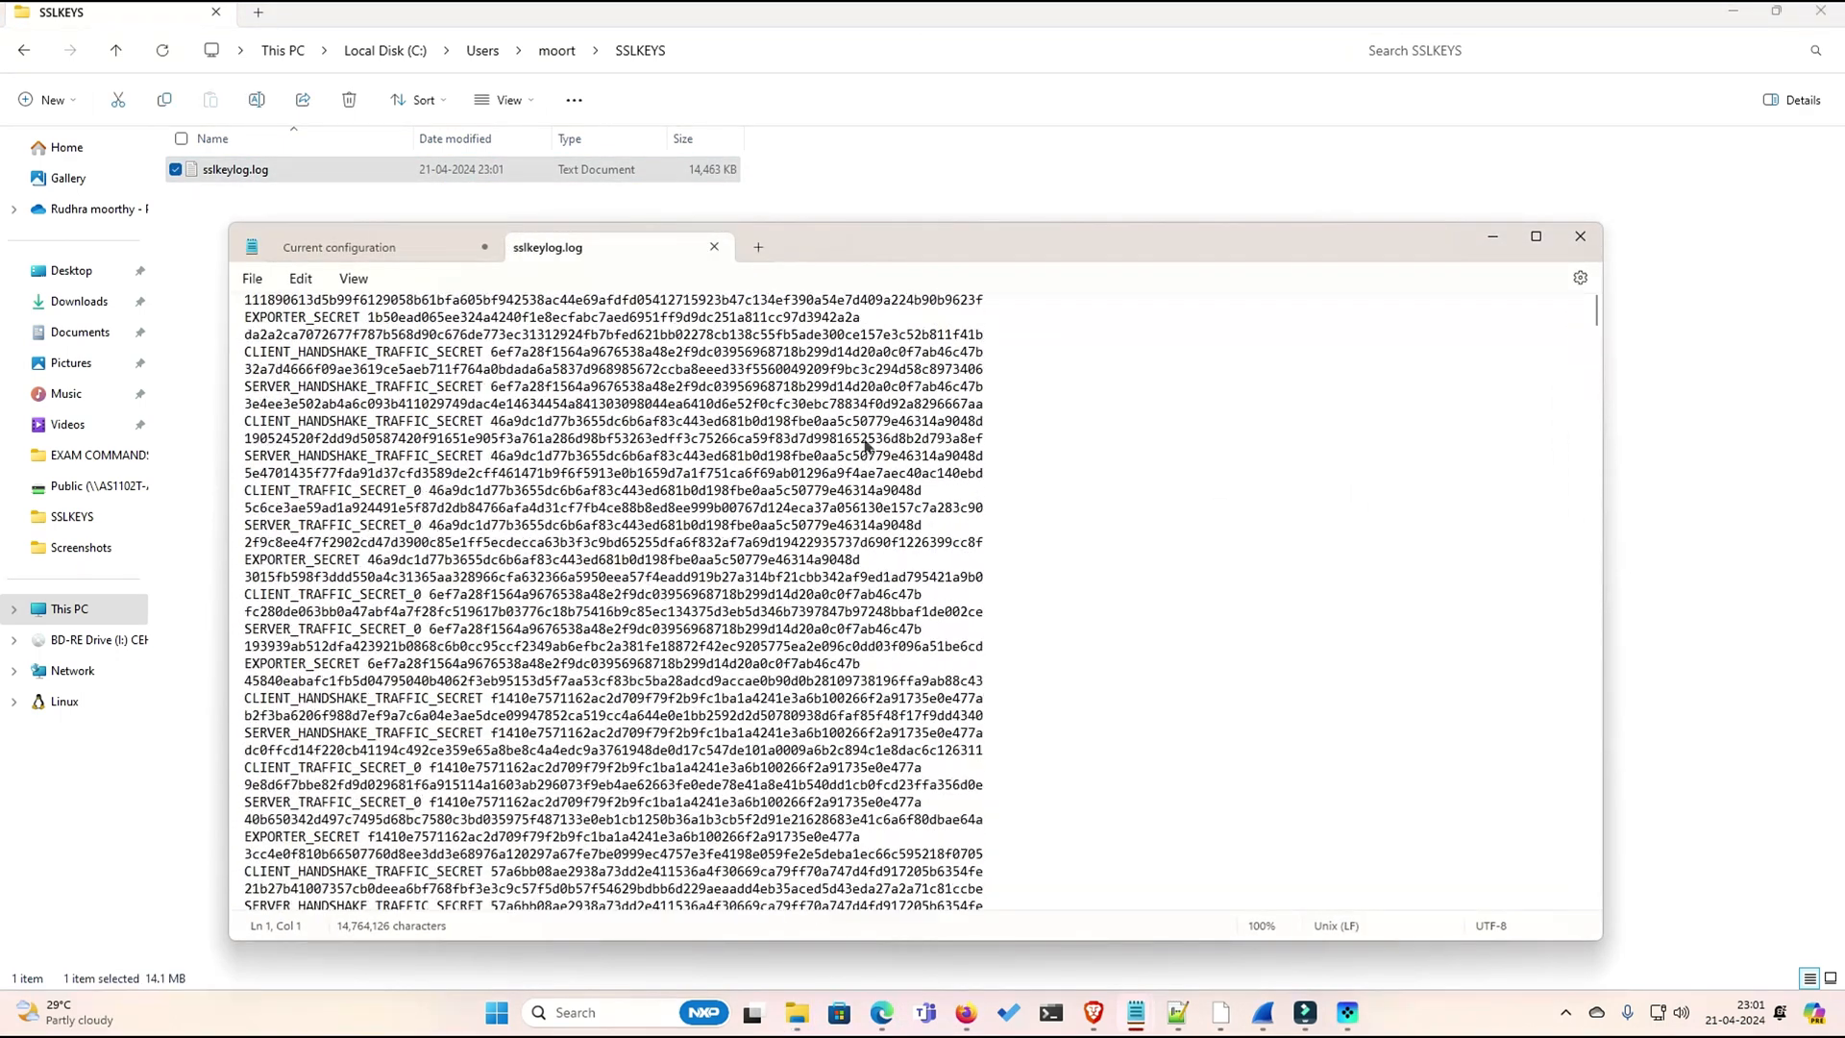
{"action": "scroll", "coordinate": [867, 445], "scroll_direction": "down", "scroll_amount": 10}
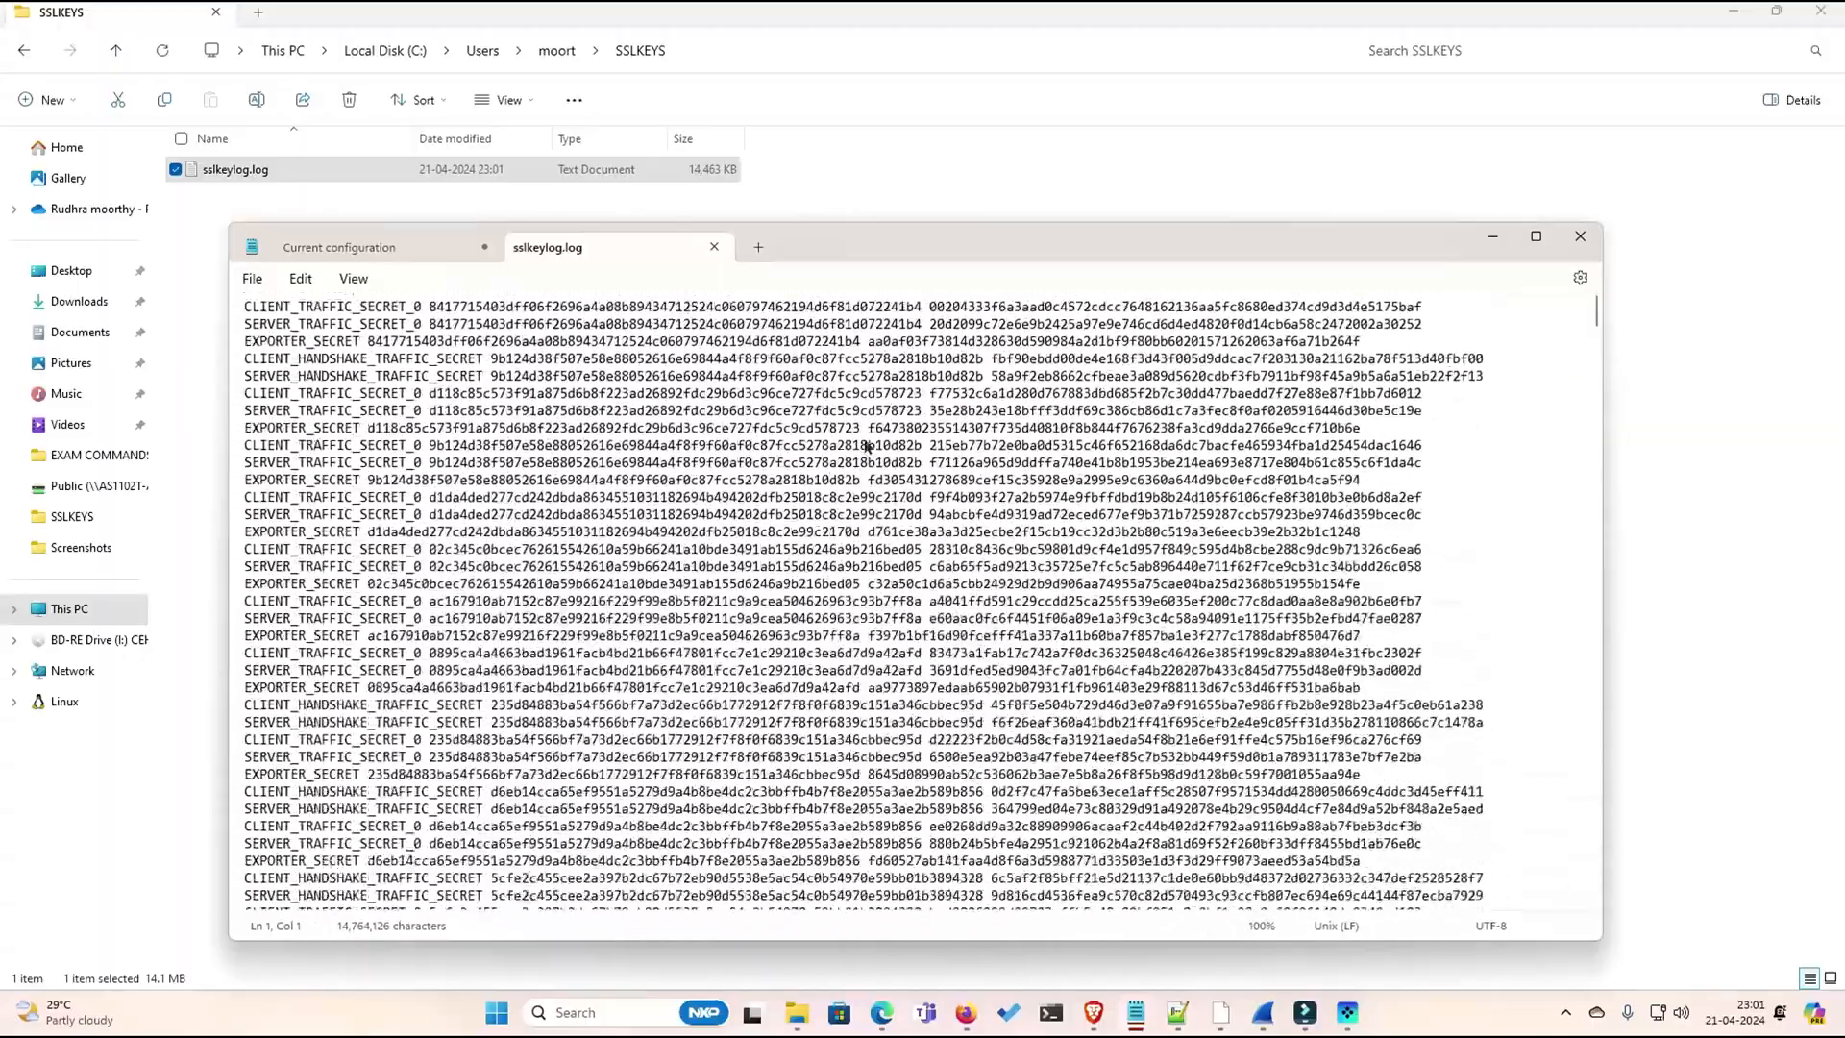
{"action": "scroll", "coordinate": [868, 445], "scroll_direction": "down", "scroll_amount": 10}
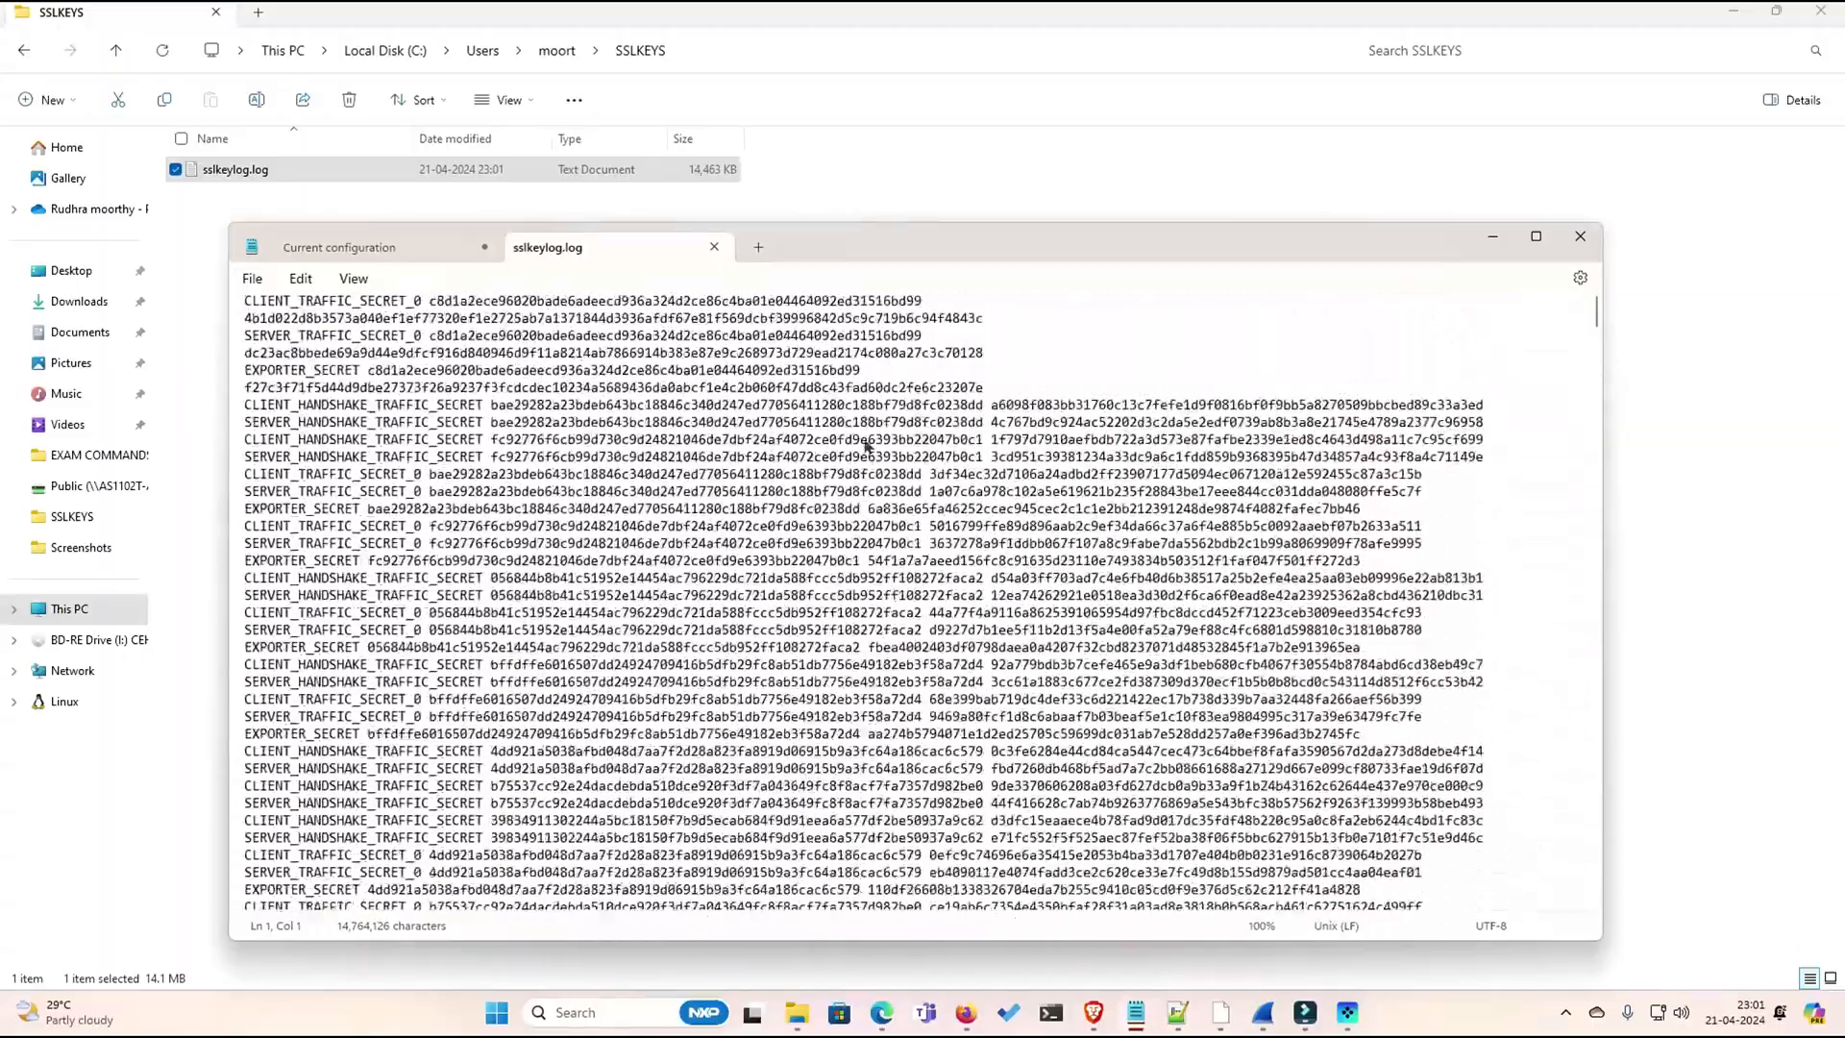
{"action": "scroll", "coordinate": [868, 446], "scroll_direction": "down", "scroll_amount": 8}
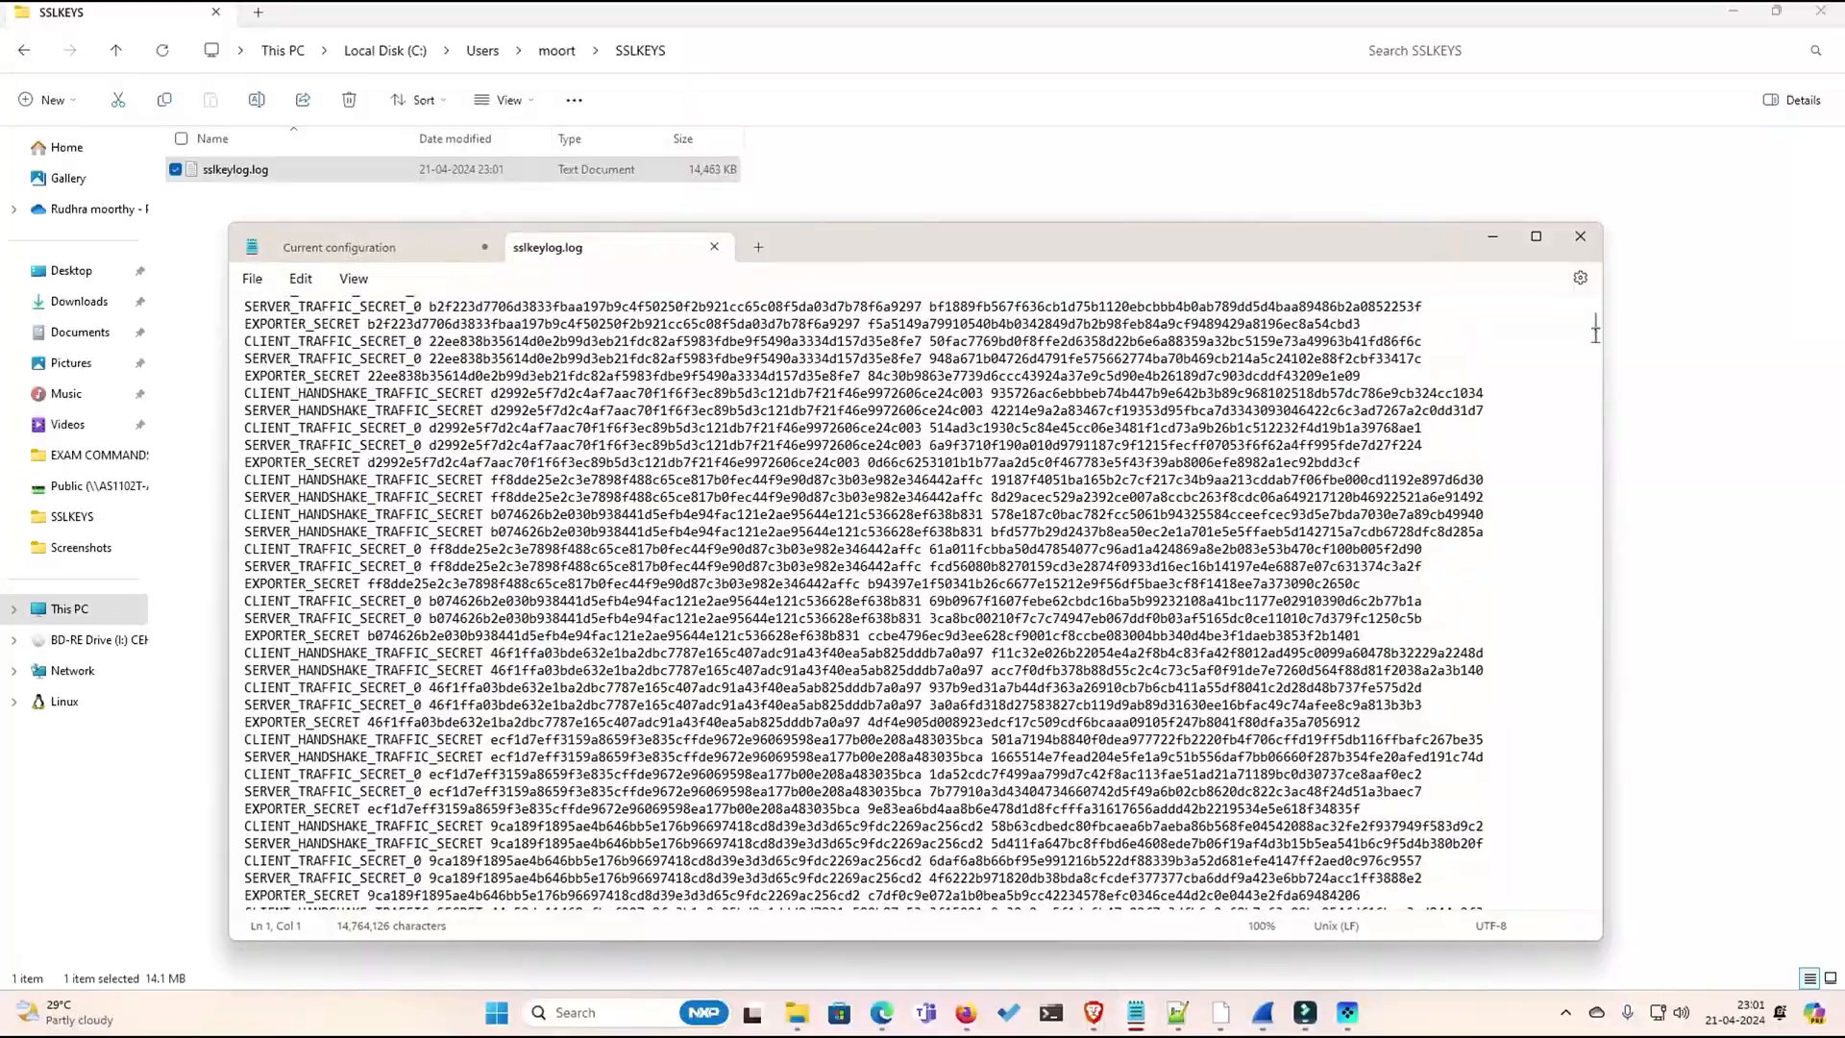
{"action": "left_click_drag", "start_coordinate": [1599, 315], "coordinate": [1621, 908]}
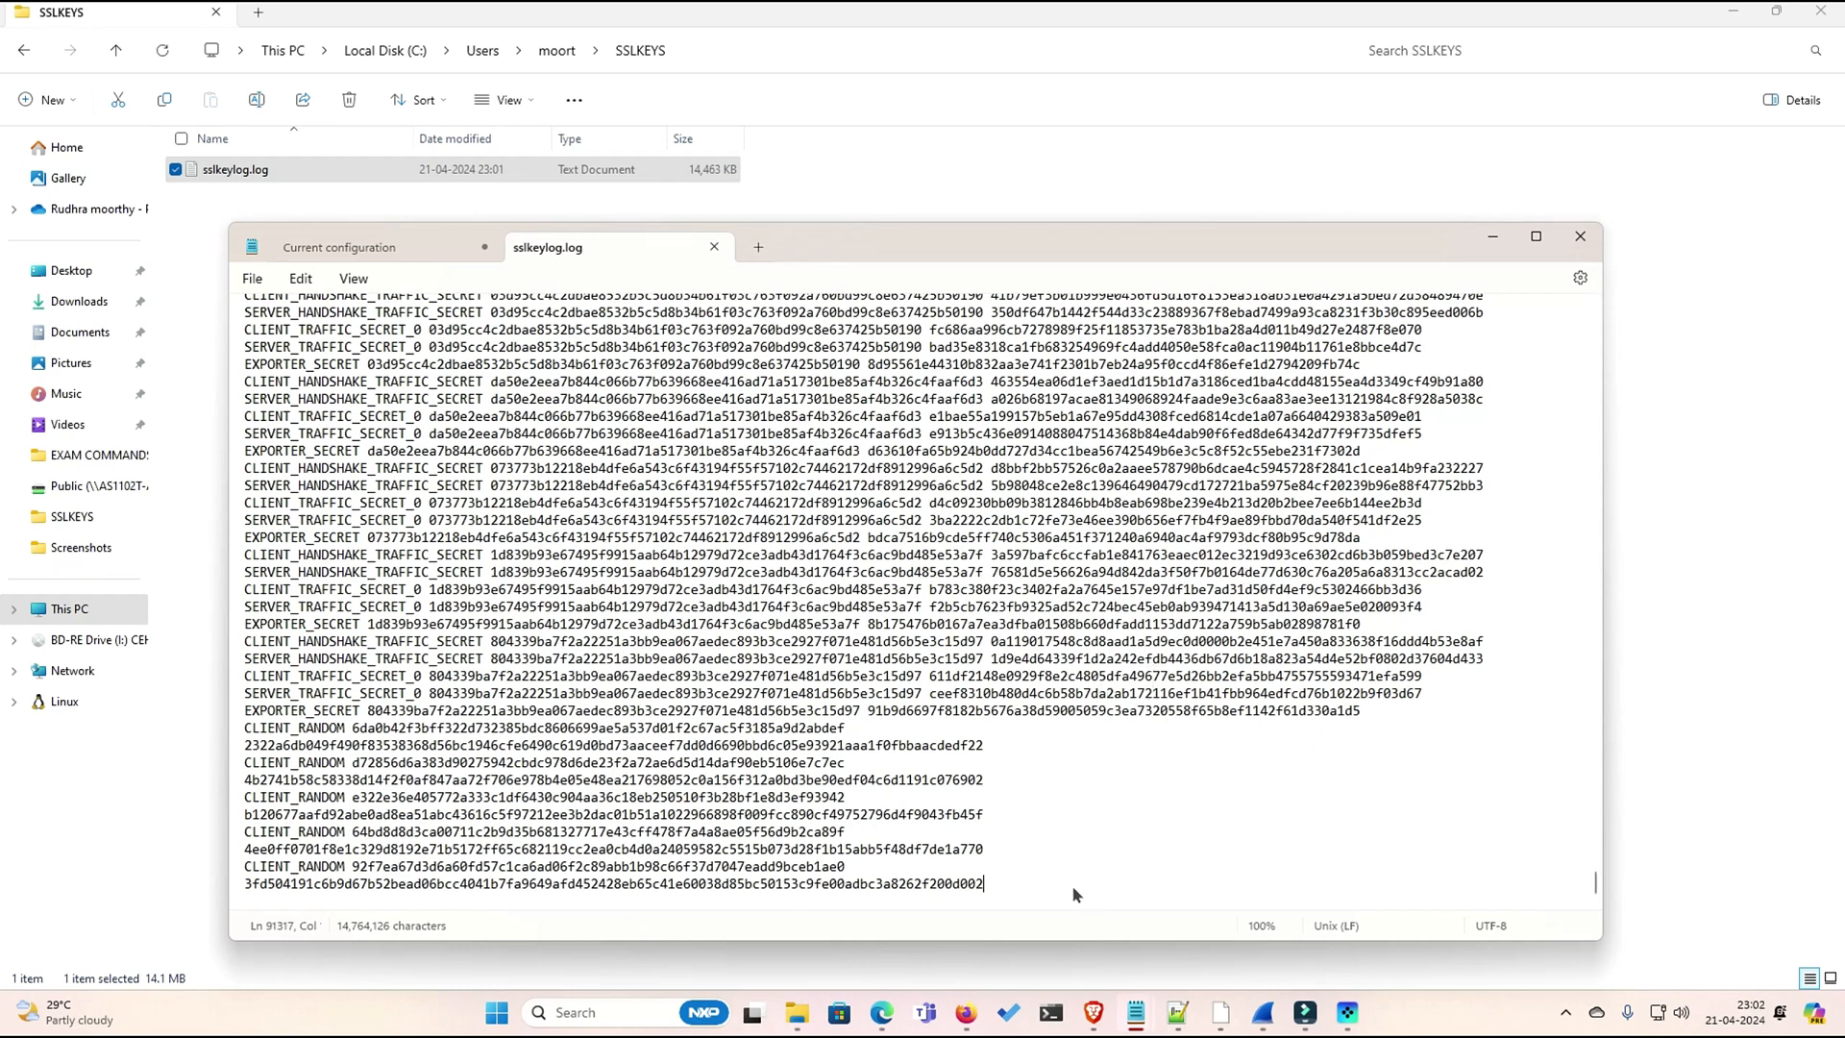
- Highlight the most recent key entries at the end of sslkeylog.log, then parts of a CLIENT_TRAFFIC_SECRET_0 line
{"action": "left_click_drag", "start_coordinate": [1073, 895], "coordinate": [408, 469]}
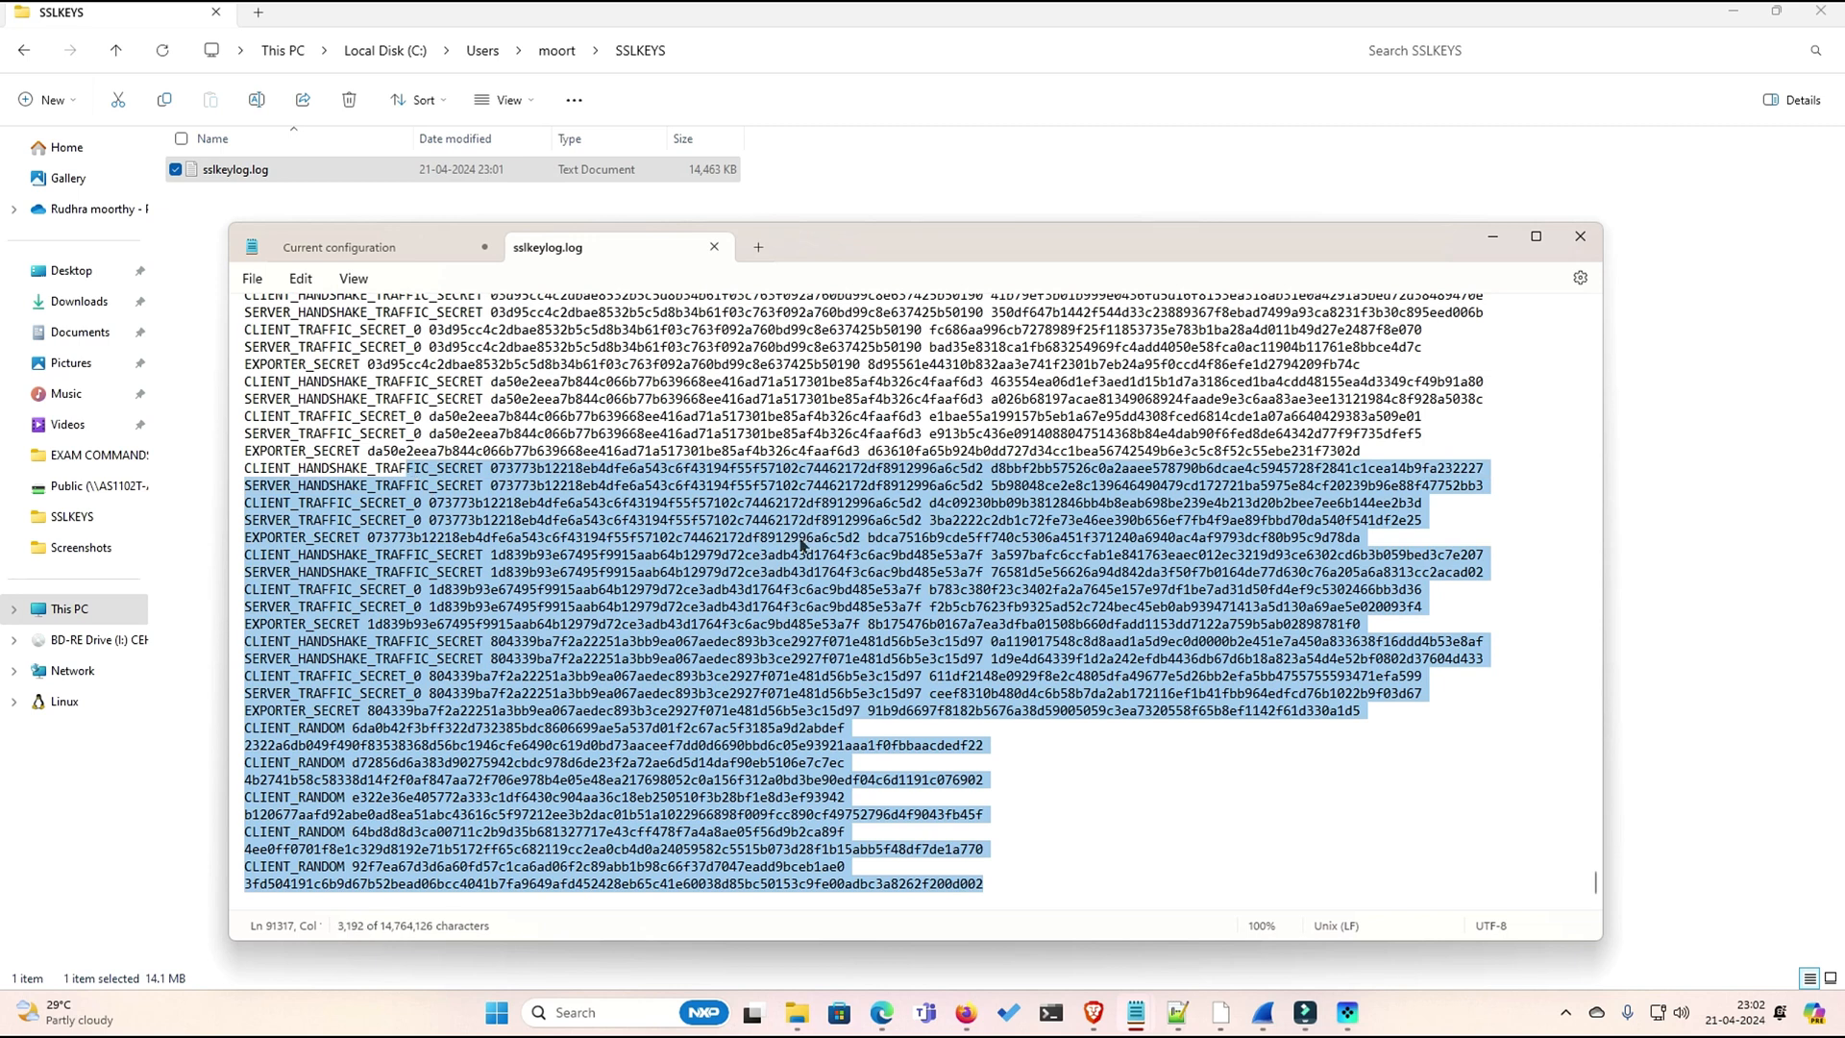
{"action": "left_click", "coordinate": [1024, 867]}
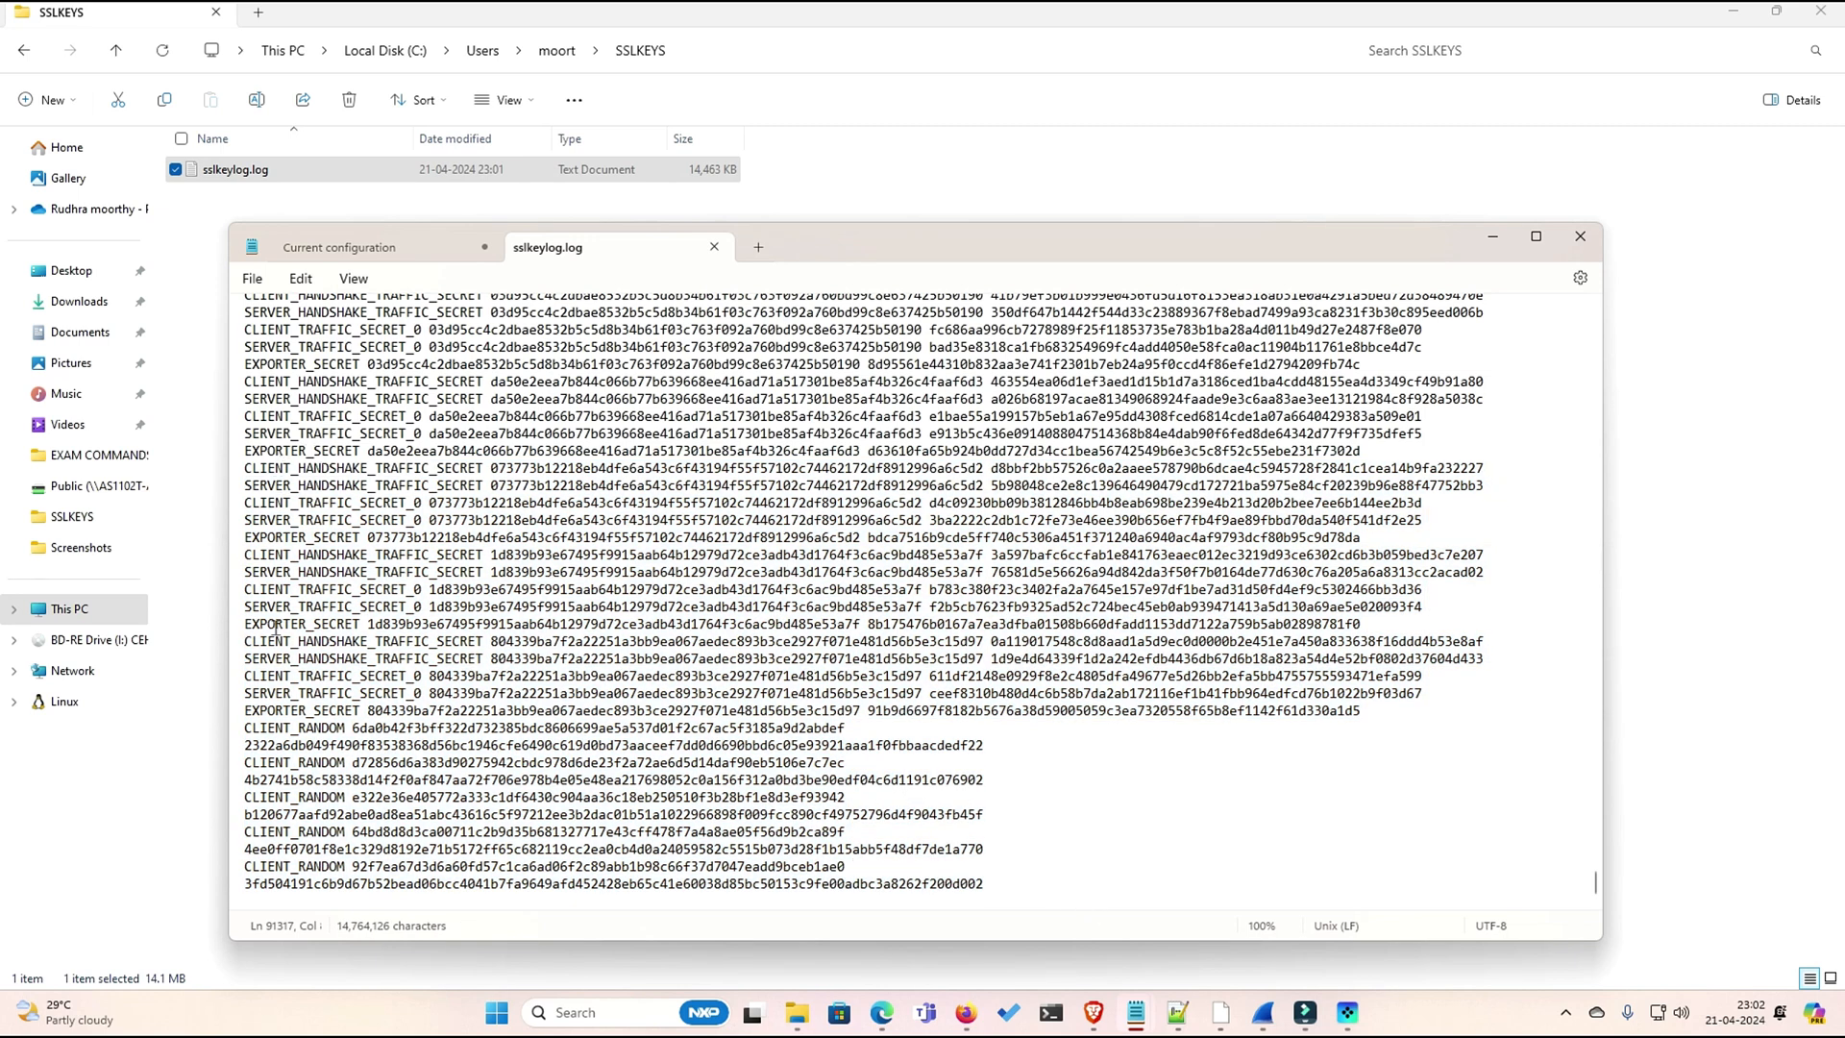
{"action": "left_click_drag", "start_coordinate": [245, 503], "coordinate": [596, 503]}
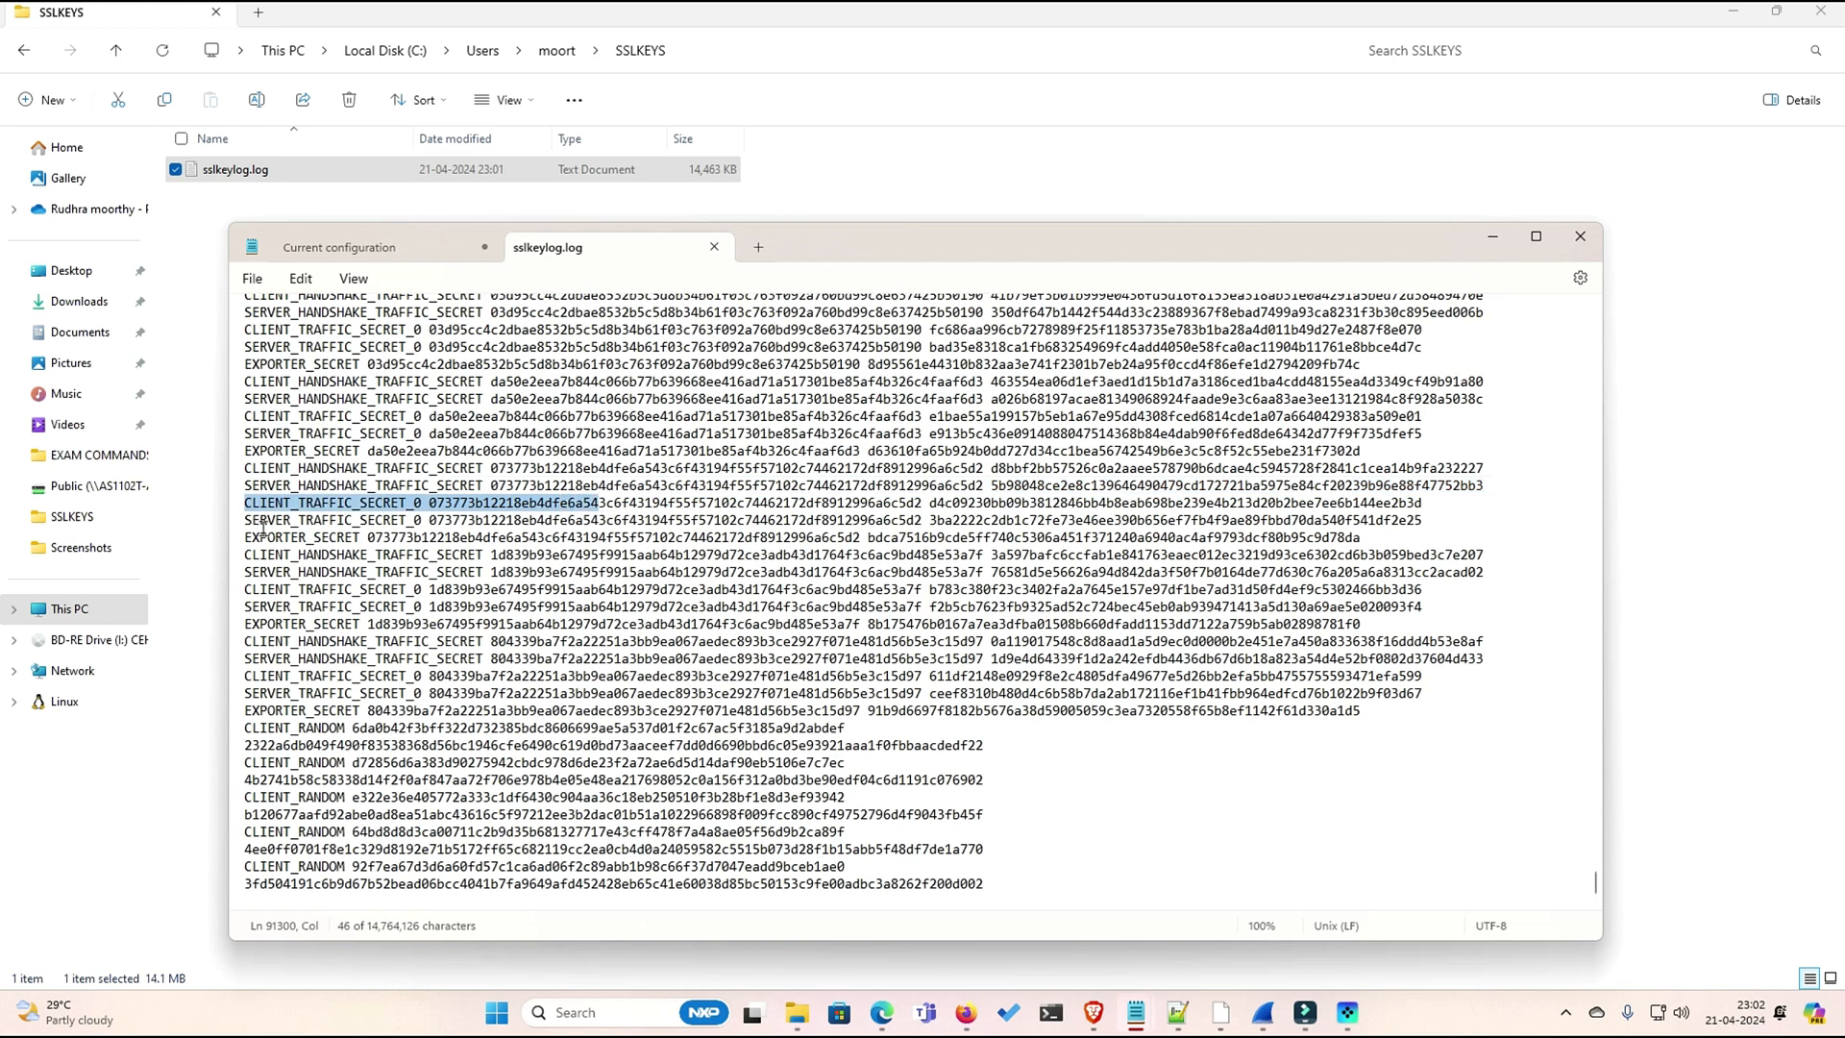
{"action": "left_click_drag", "start_coordinate": [264, 526], "coordinate": [828, 505]}
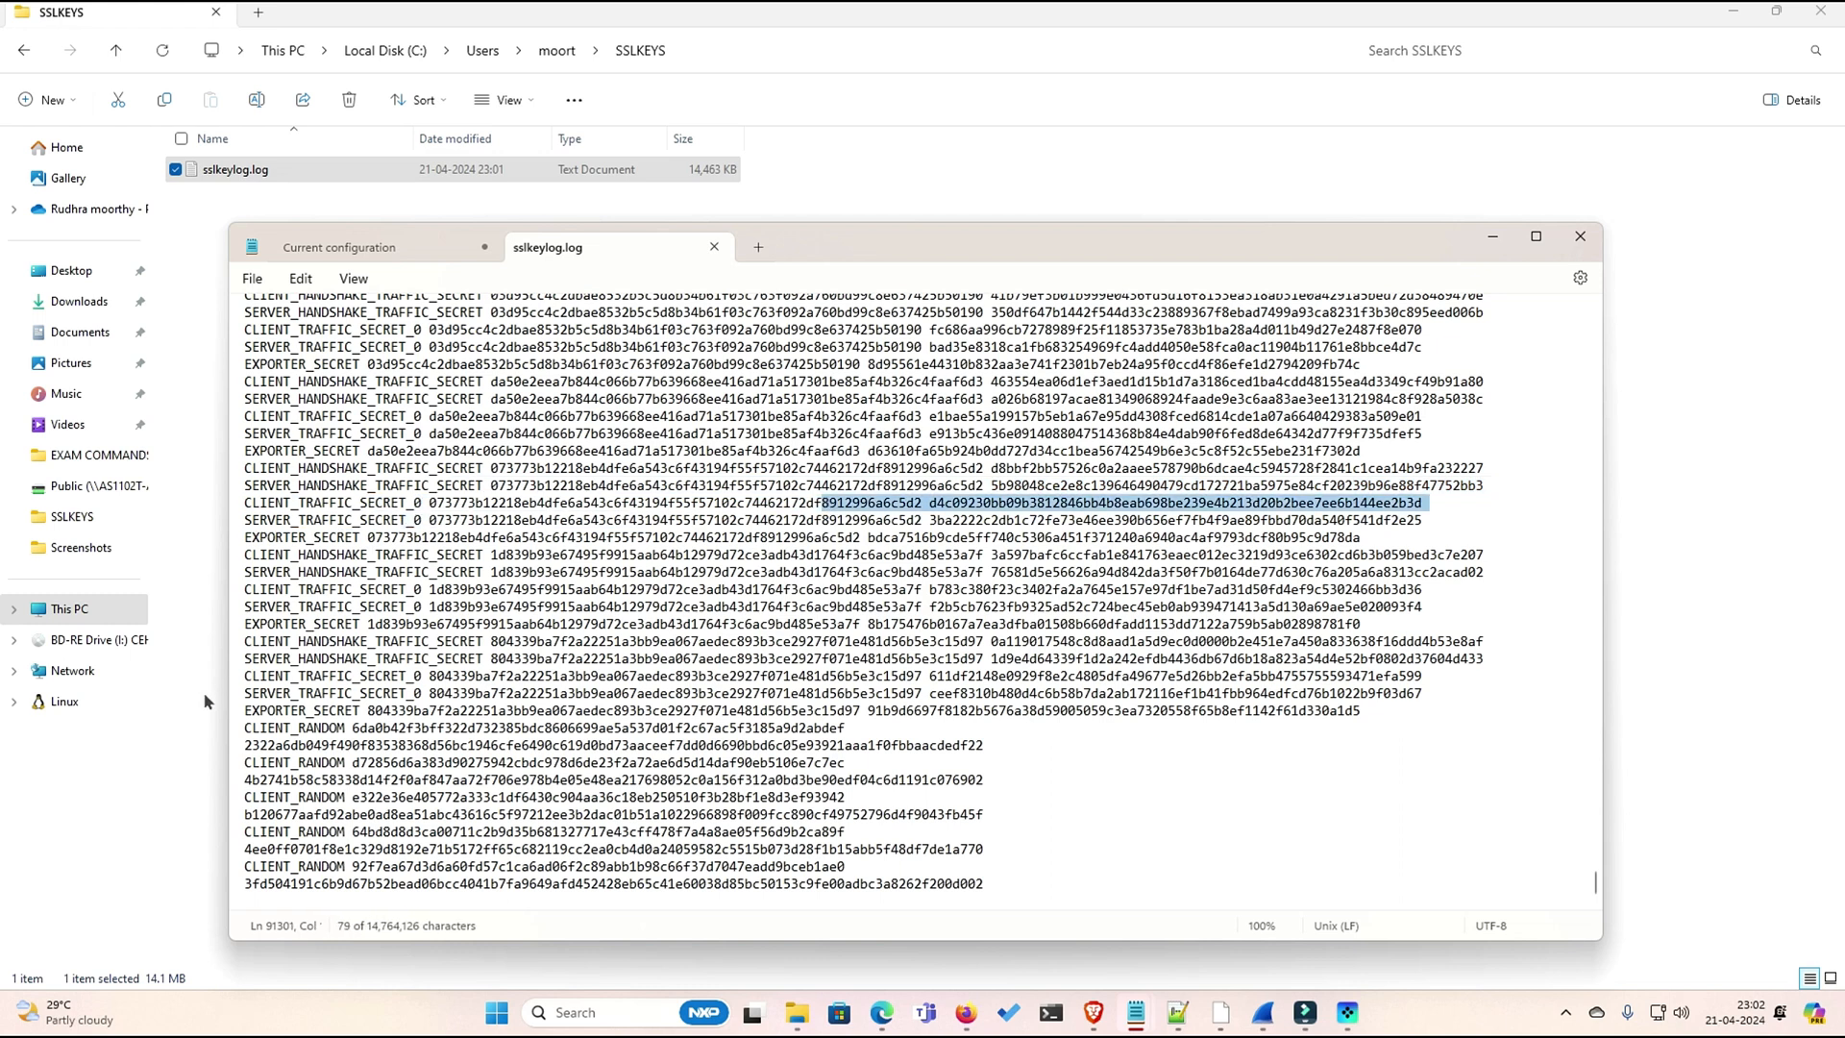
- Highlight the last traffic secret, EXPORTER_SECRET and CLIENT_RANDOM entries in sslkeylog.log, and switch to the Ethernet capture in Wireshark
{"action": "left_click_drag", "start_coordinate": [245, 675], "coordinate": [1049, 863]}
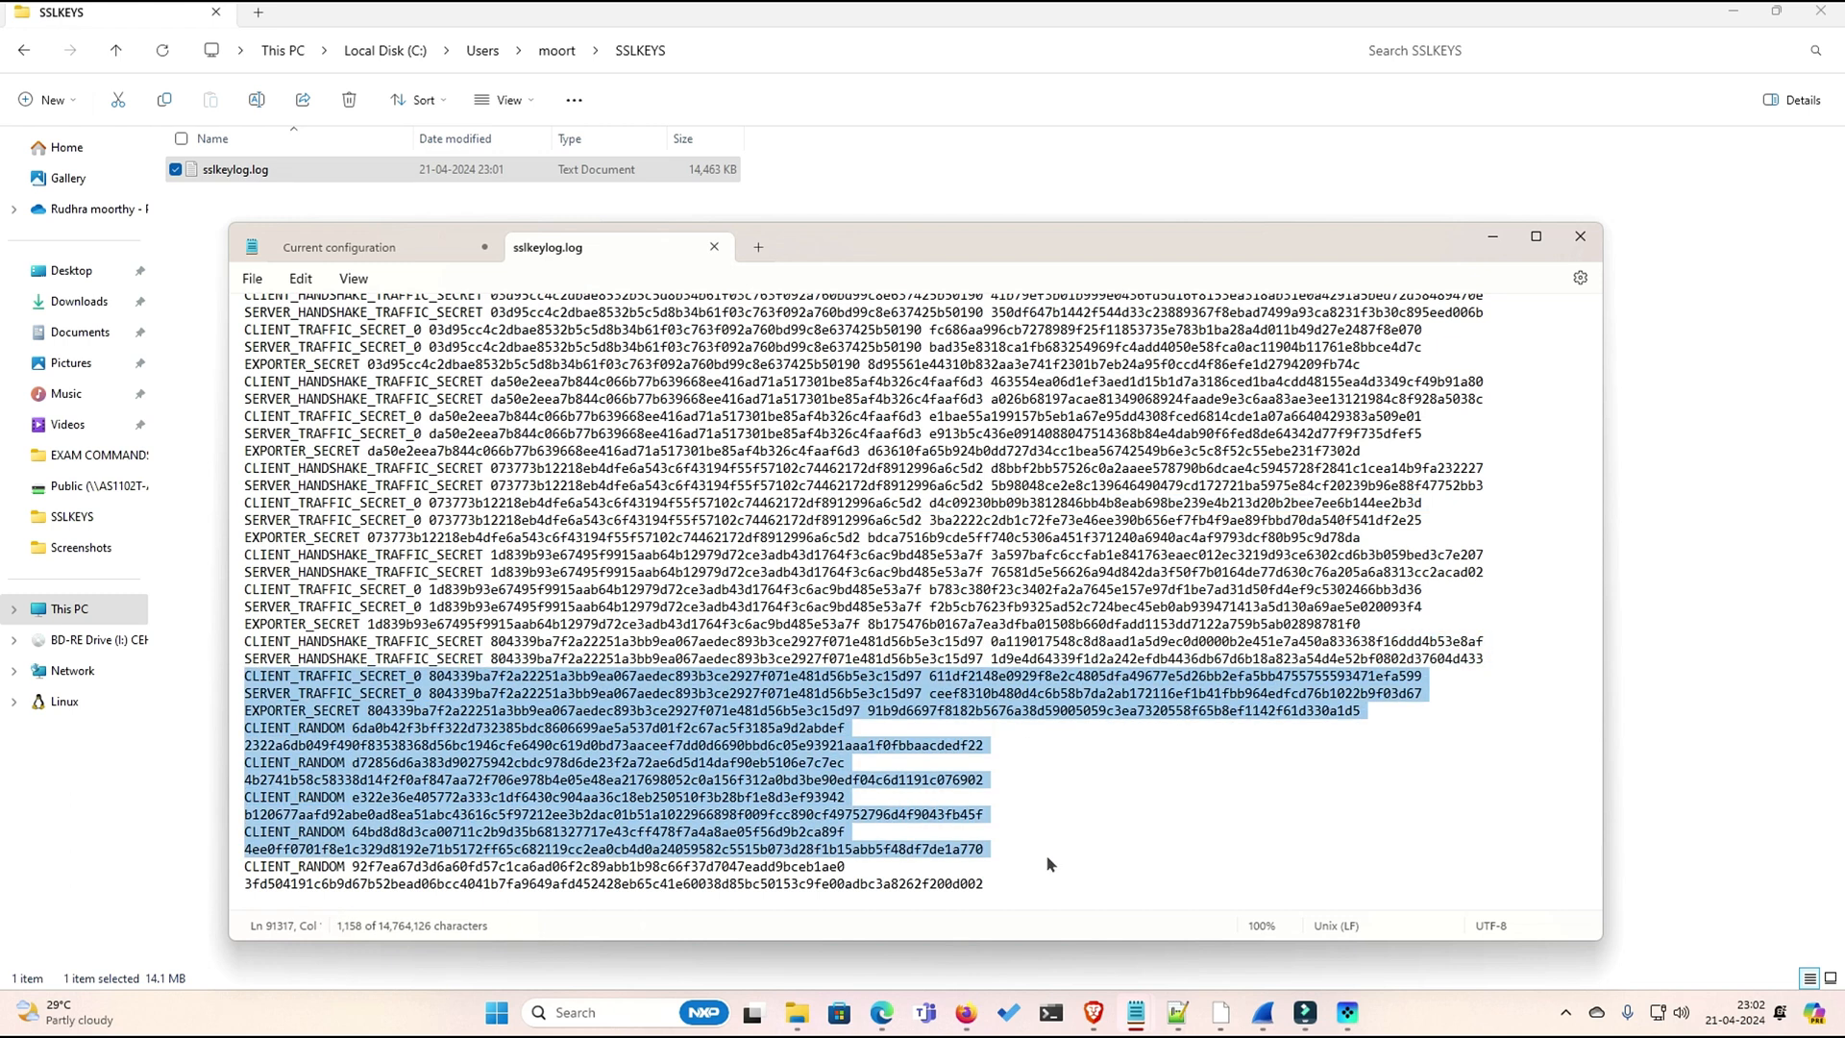
{"action": "mouse_move", "coordinate": [1264, 1014]}
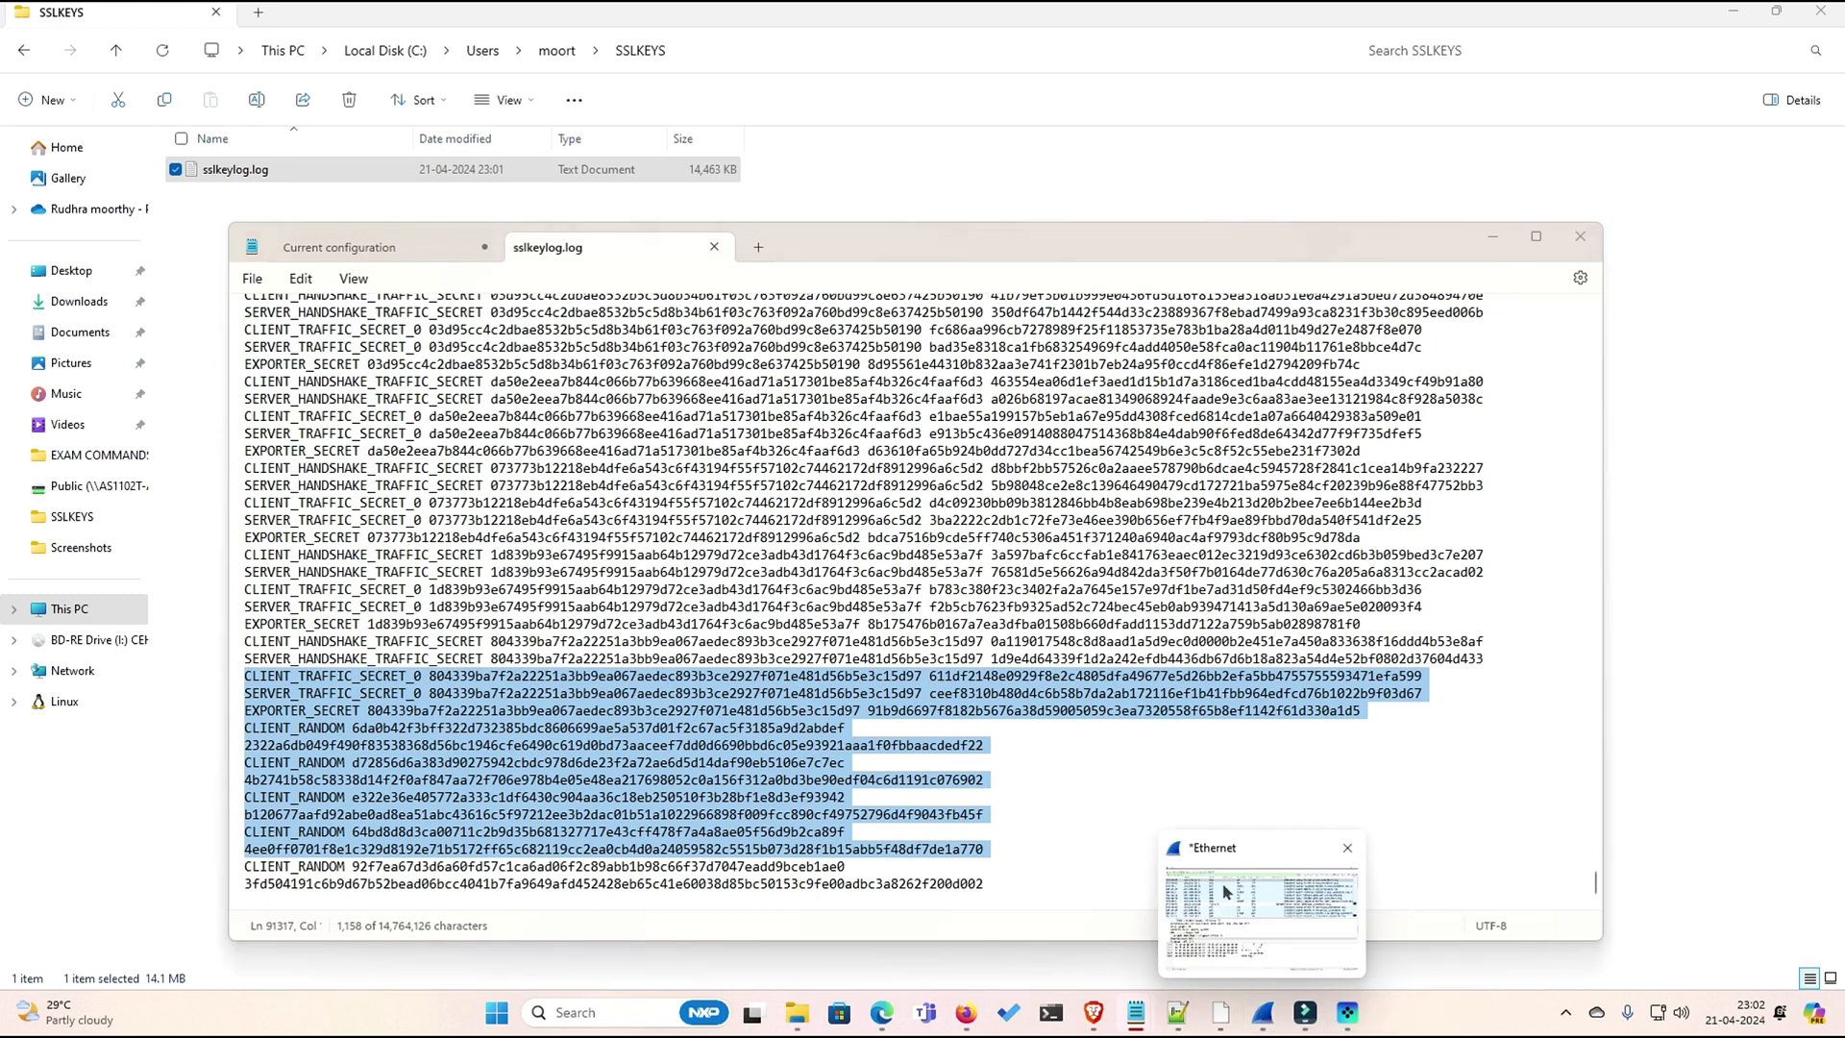
{"action": "left_click", "coordinate": [1239, 941]}
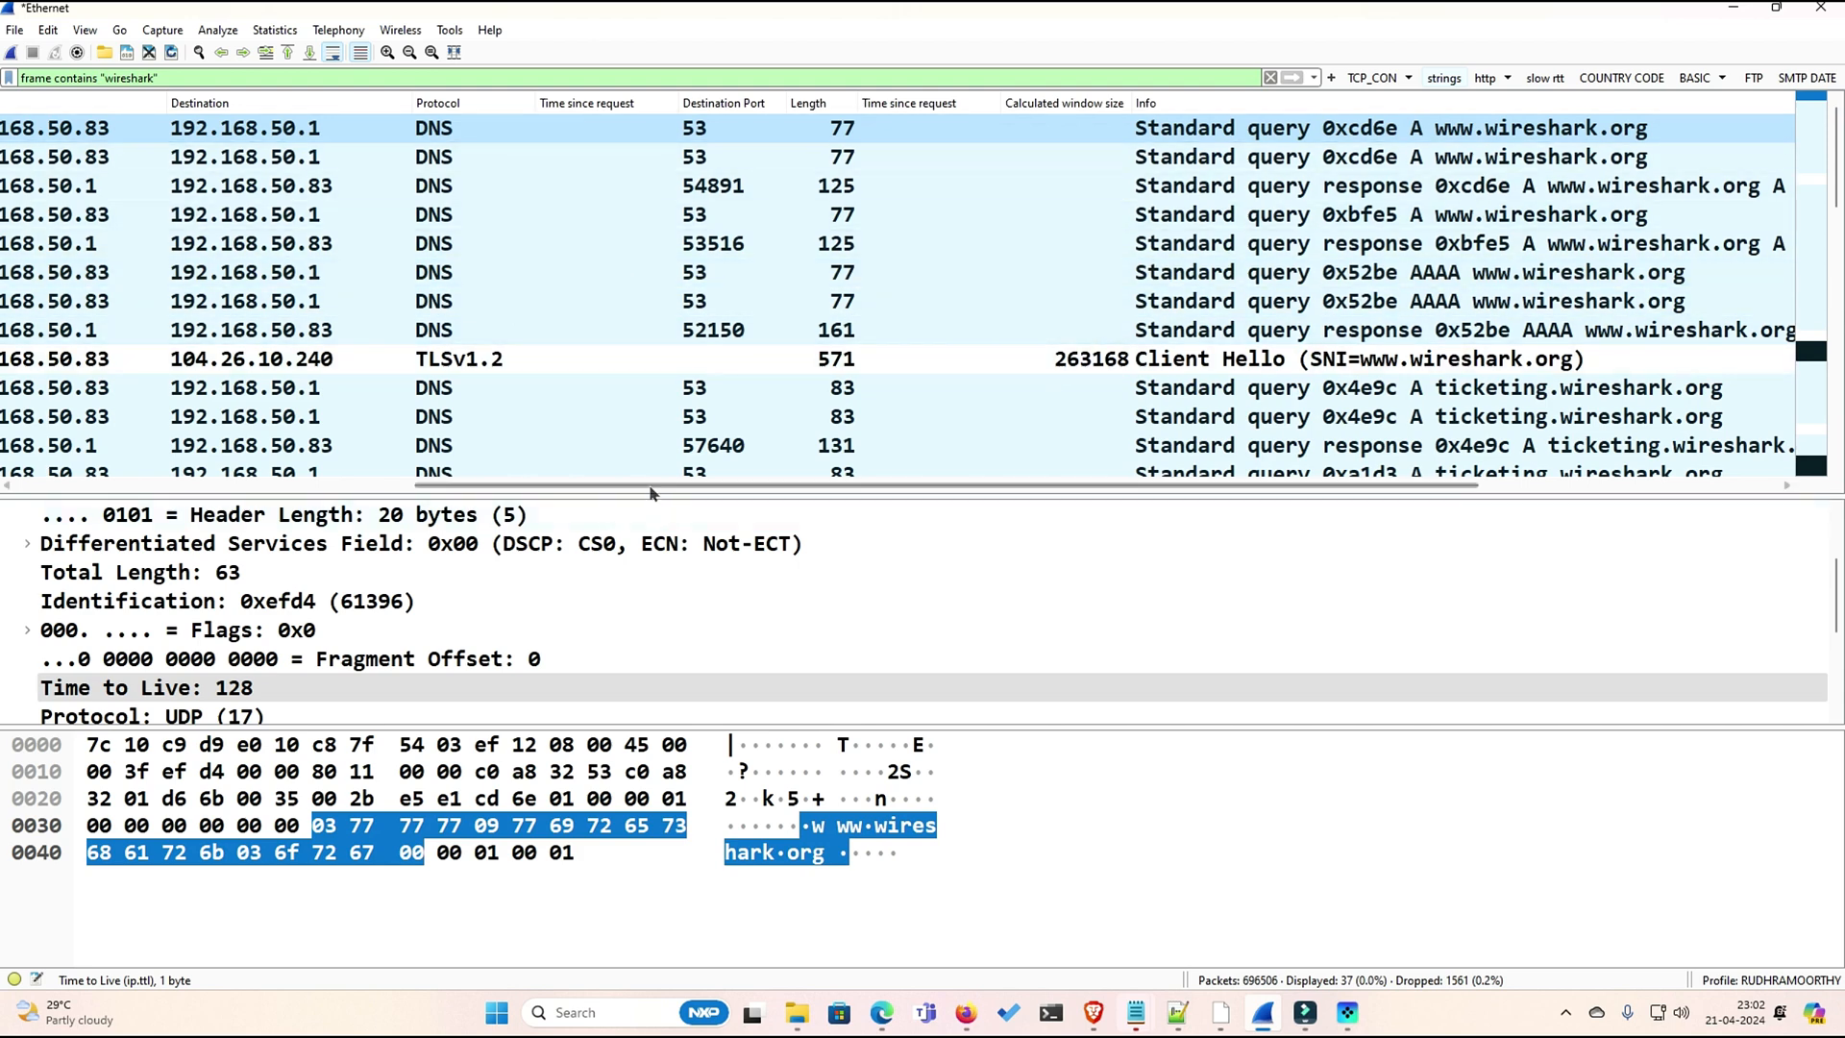
{"action": "scroll", "coordinate": [649, 364], "scroll_direction": "left", "scroll_amount": 3}
{"action": "left_click", "coordinate": [649, 363]}
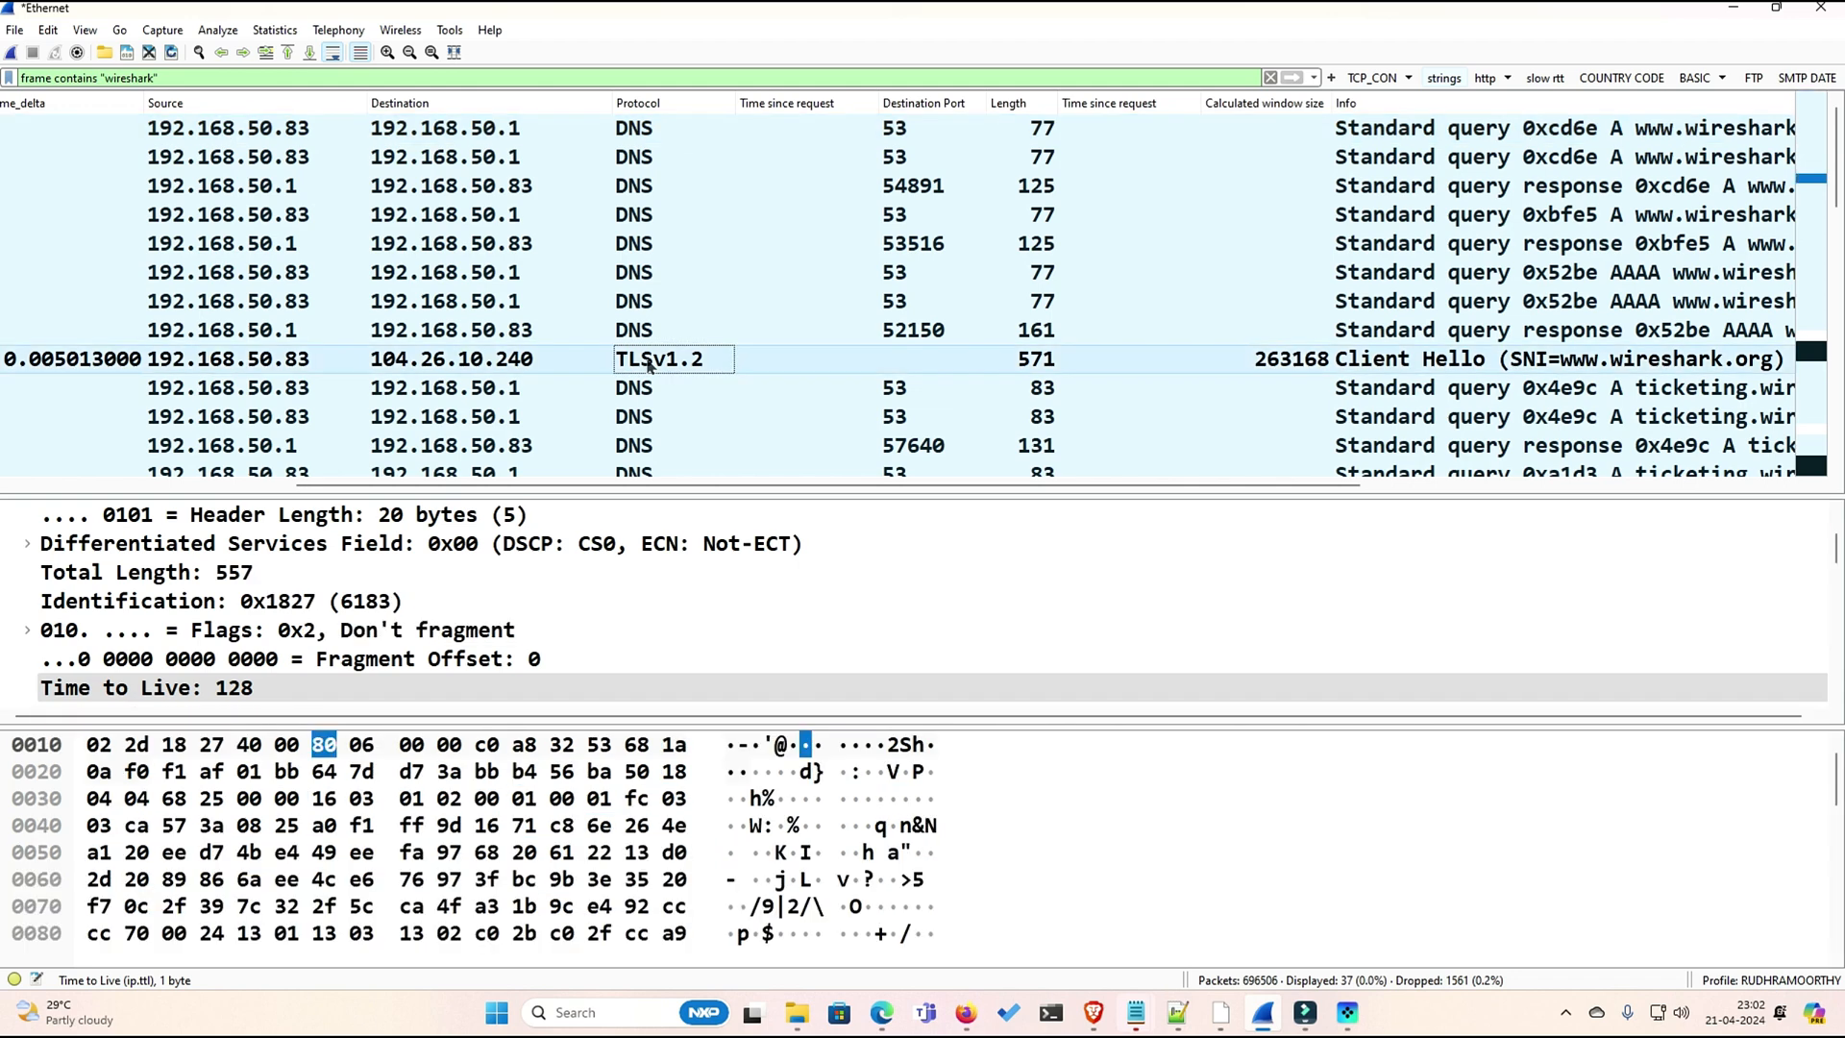
{"action": "right_click", "coordinate": [649, 364]}
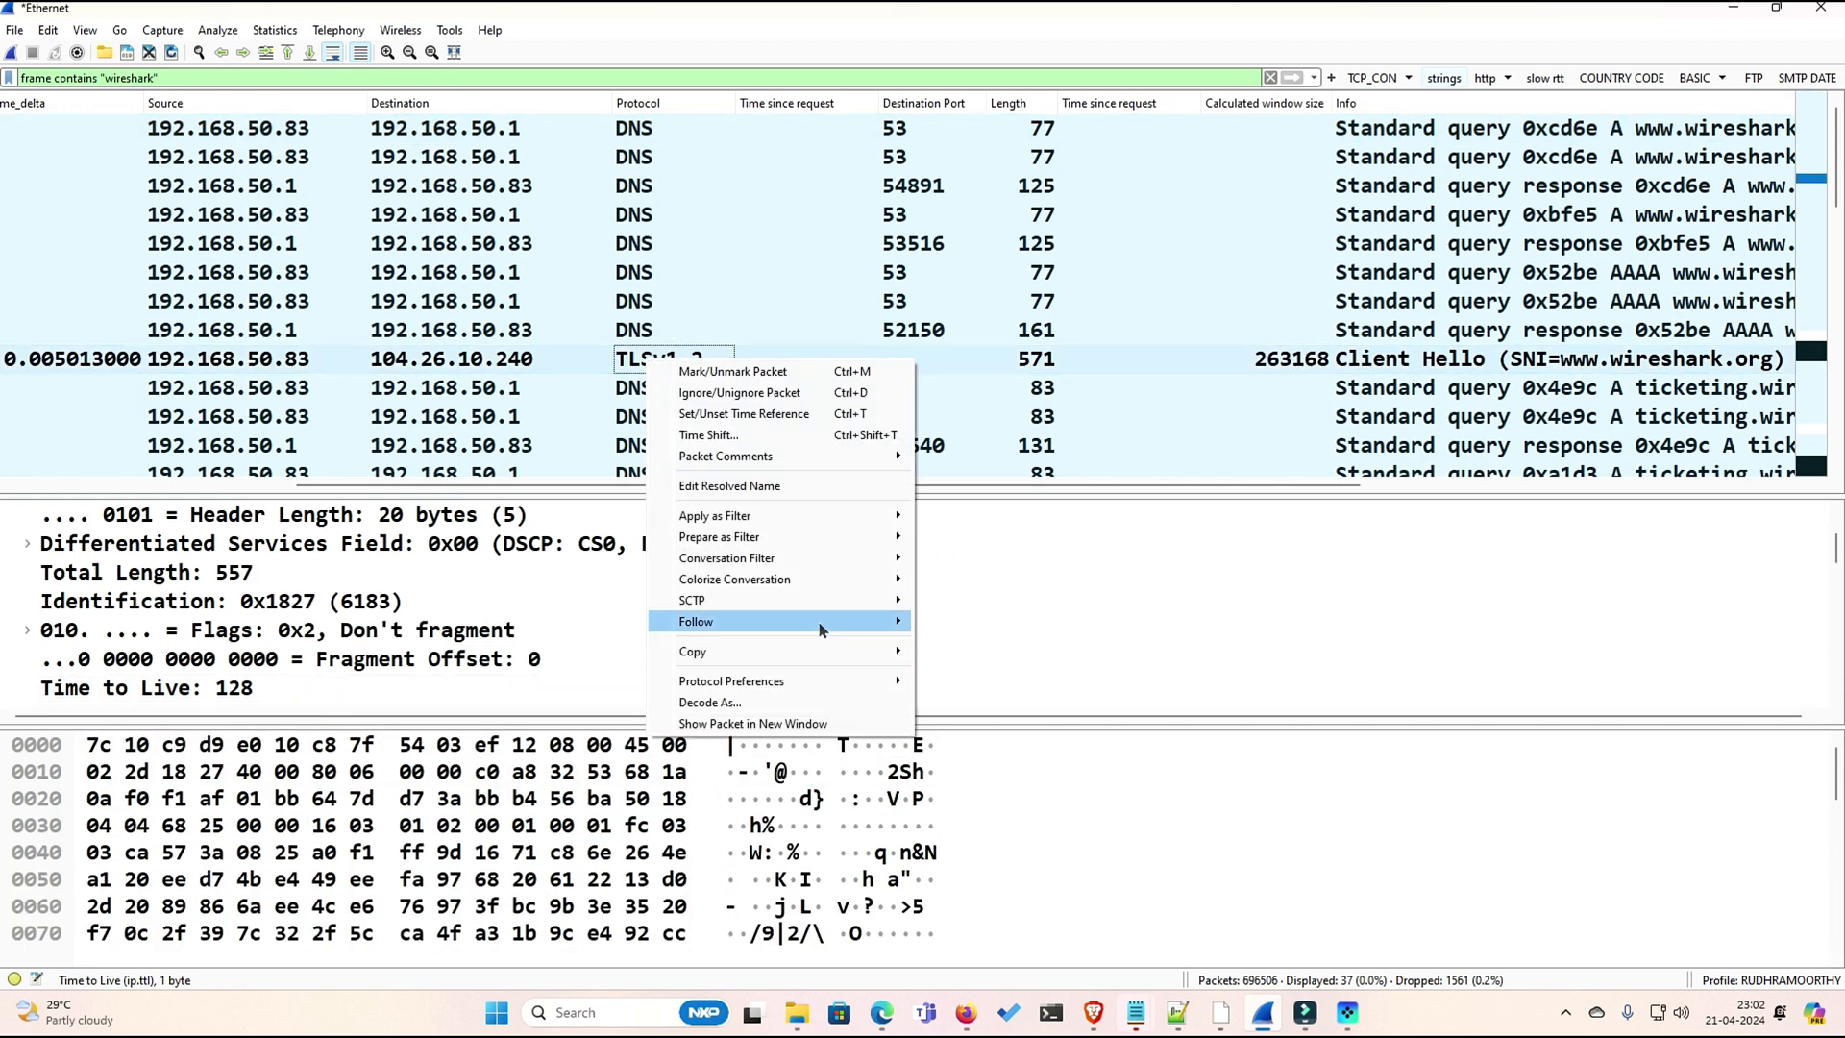
{"action": "mouse_move", "coordinate": [822, 623]}
{"action": "left_click", "coordinate": [991, 653]}
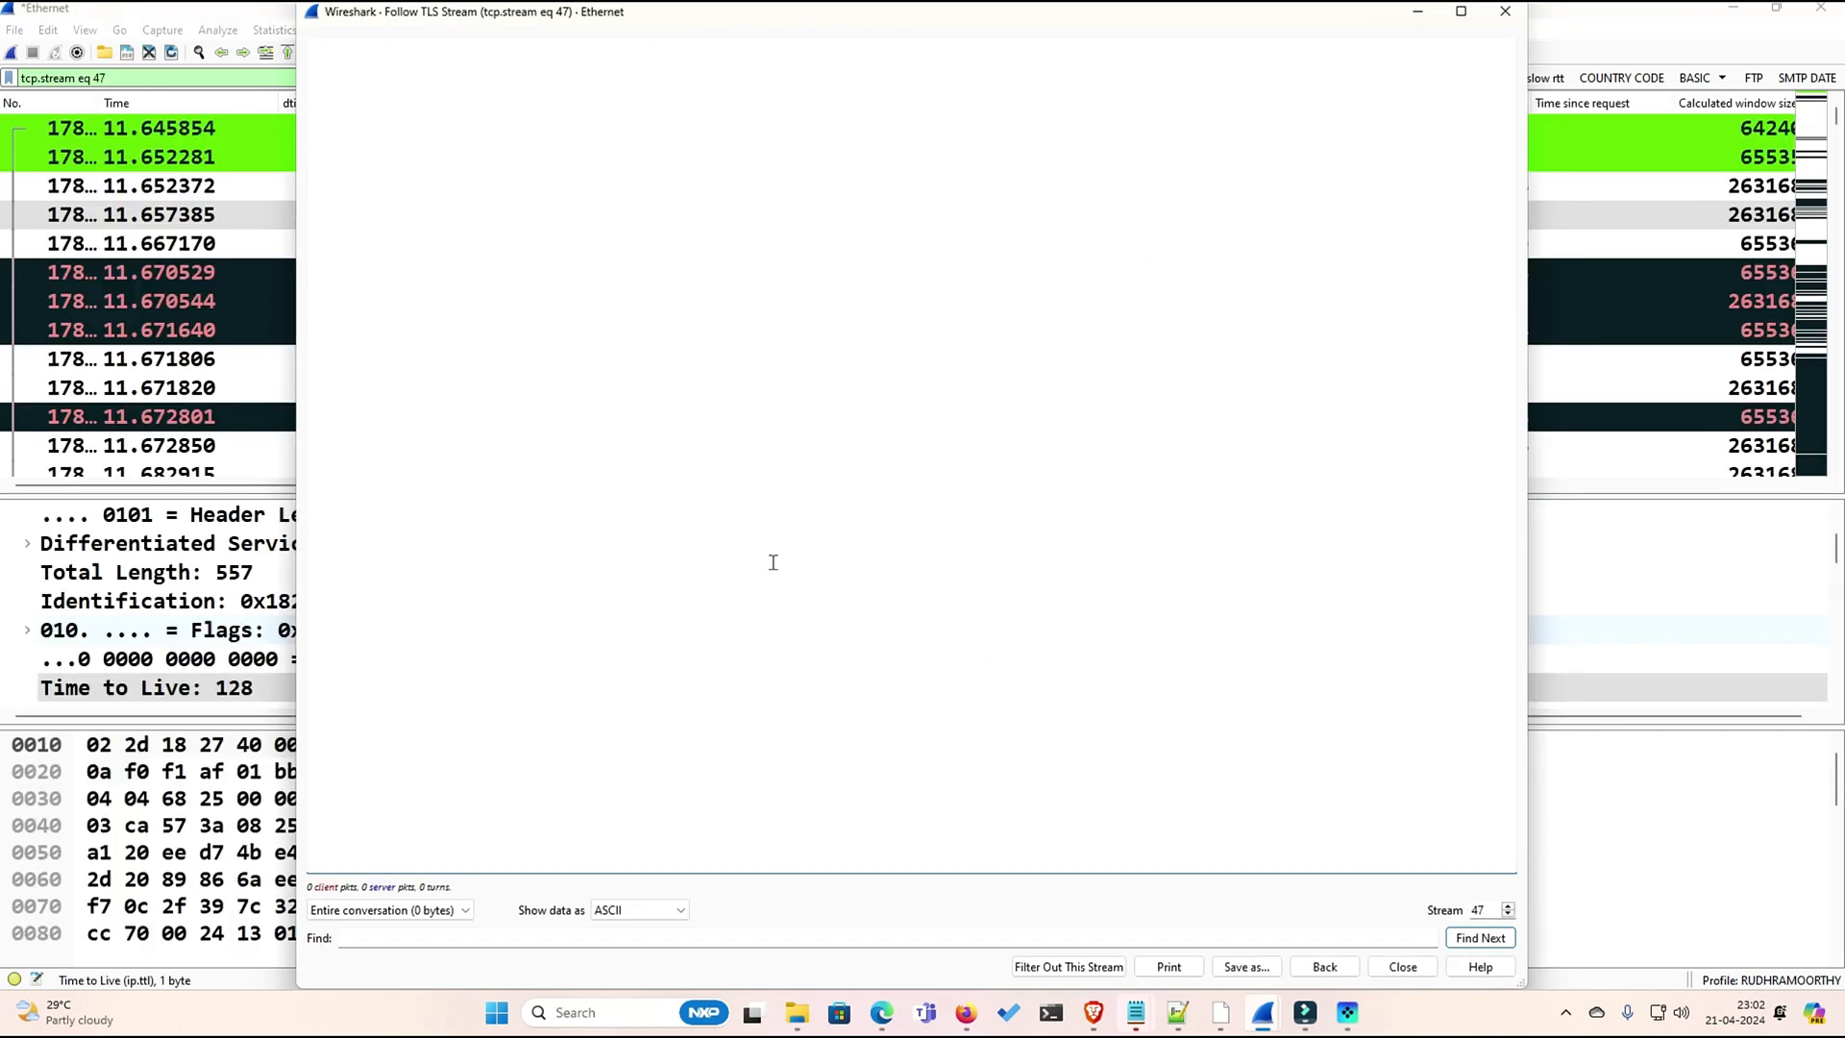
- Show the followed TLS stream's data as Hex Dump to check for decrypted content, and close the stream window
{"action": "left_click", "coordinate": [679, 917]}
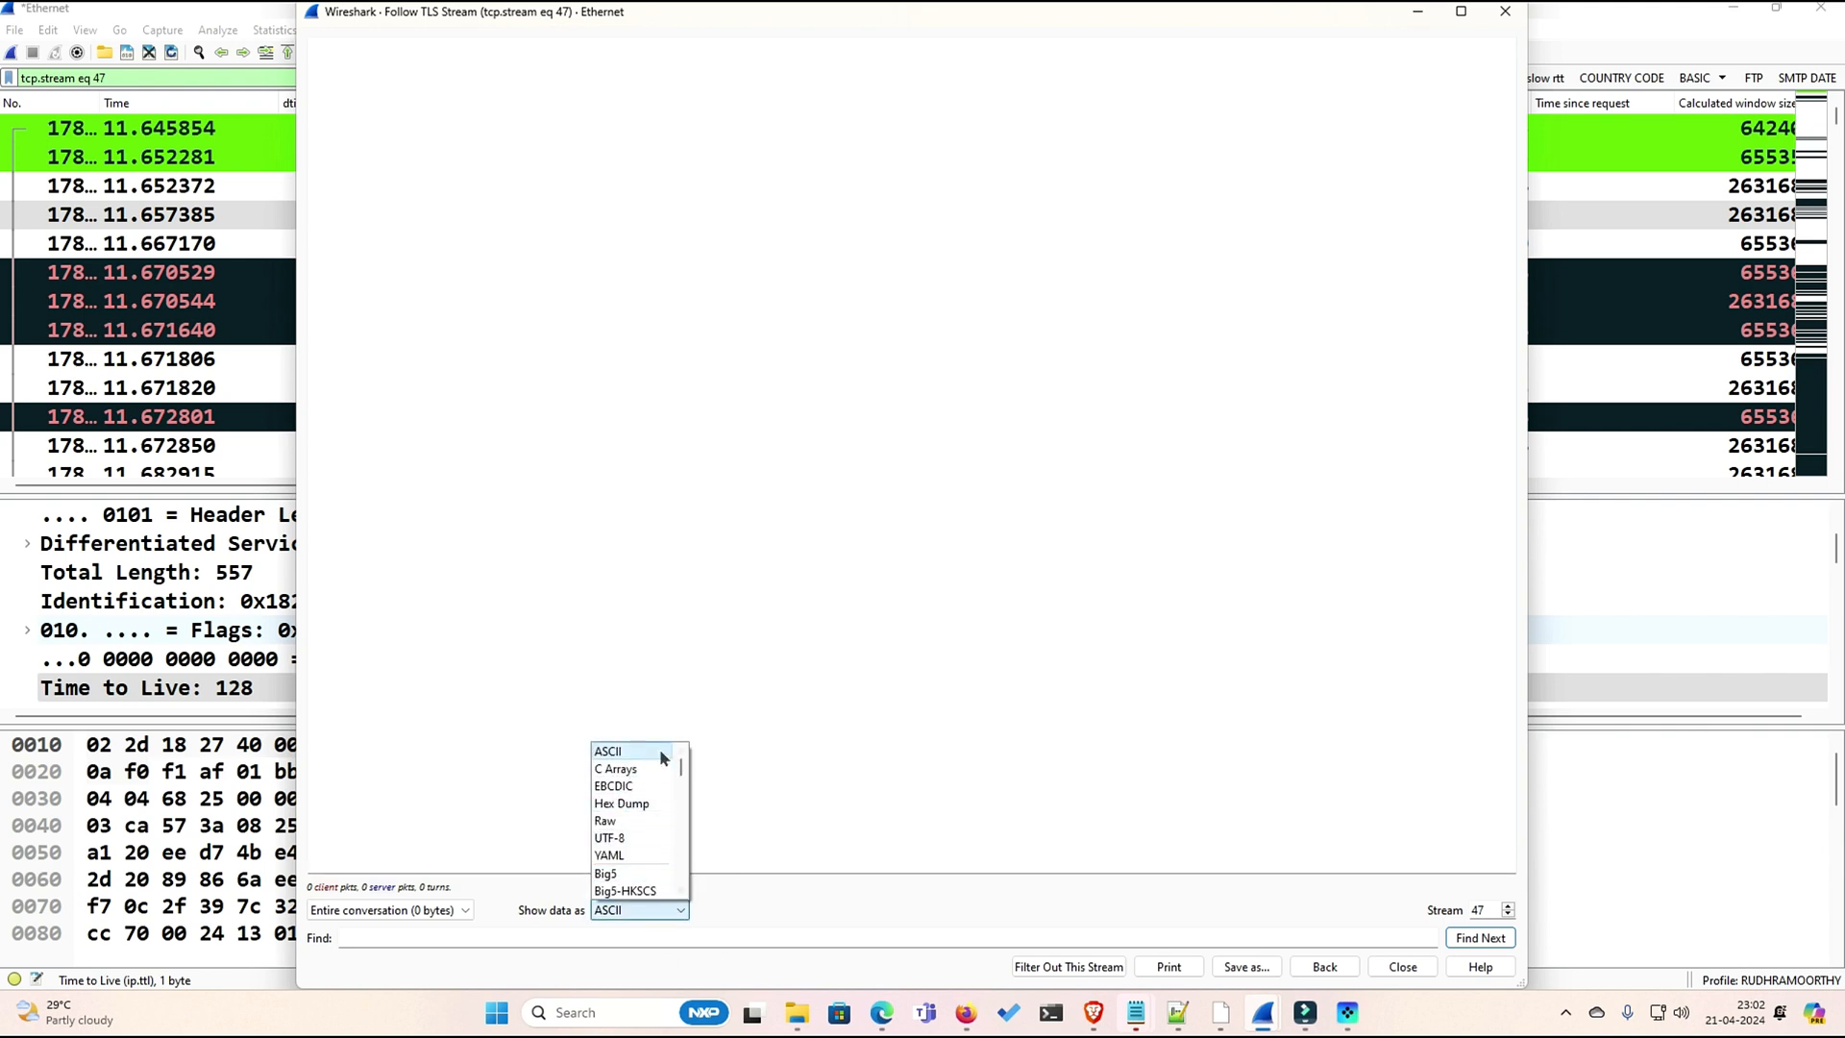
{"action": "scroll", "coordinate": [640, 838], "scroll_direction": "down", "scroll_amount": 2}
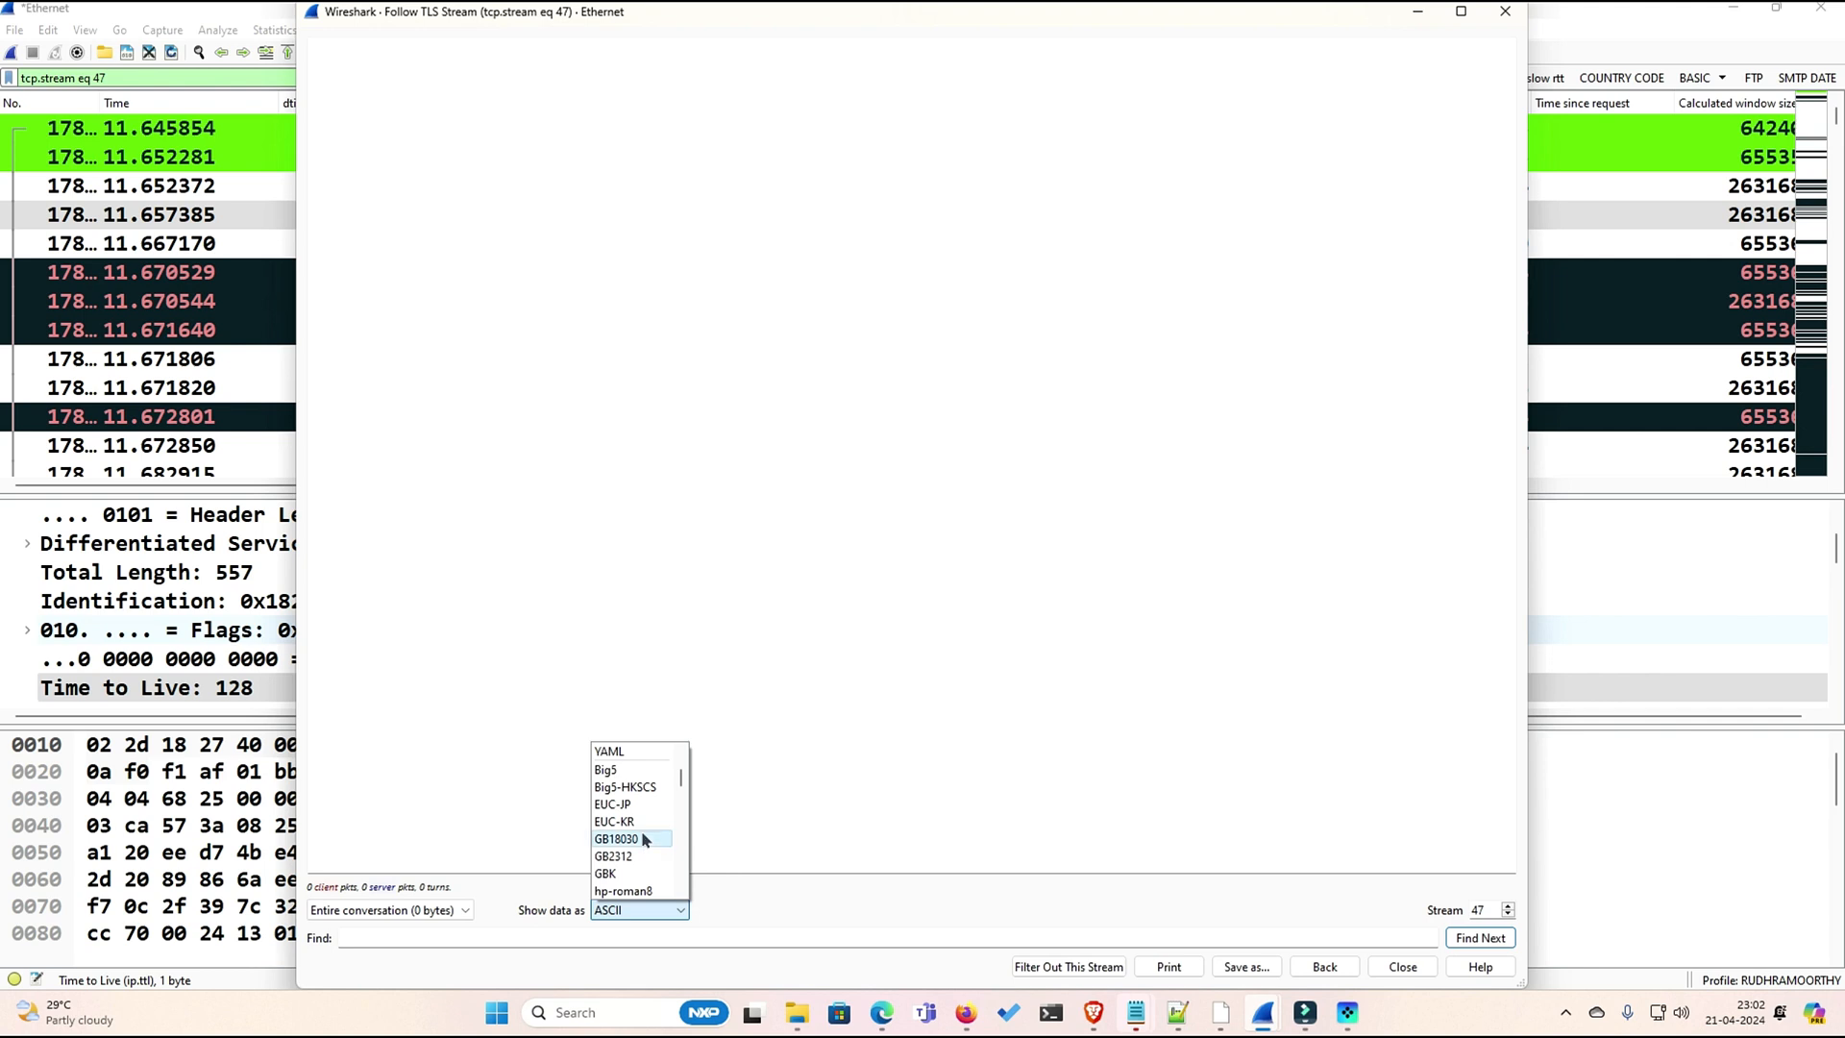
{"action": "scroll", "coordinate": [649, 826], "scroll_direction": "up", "scroll_amount": 2}
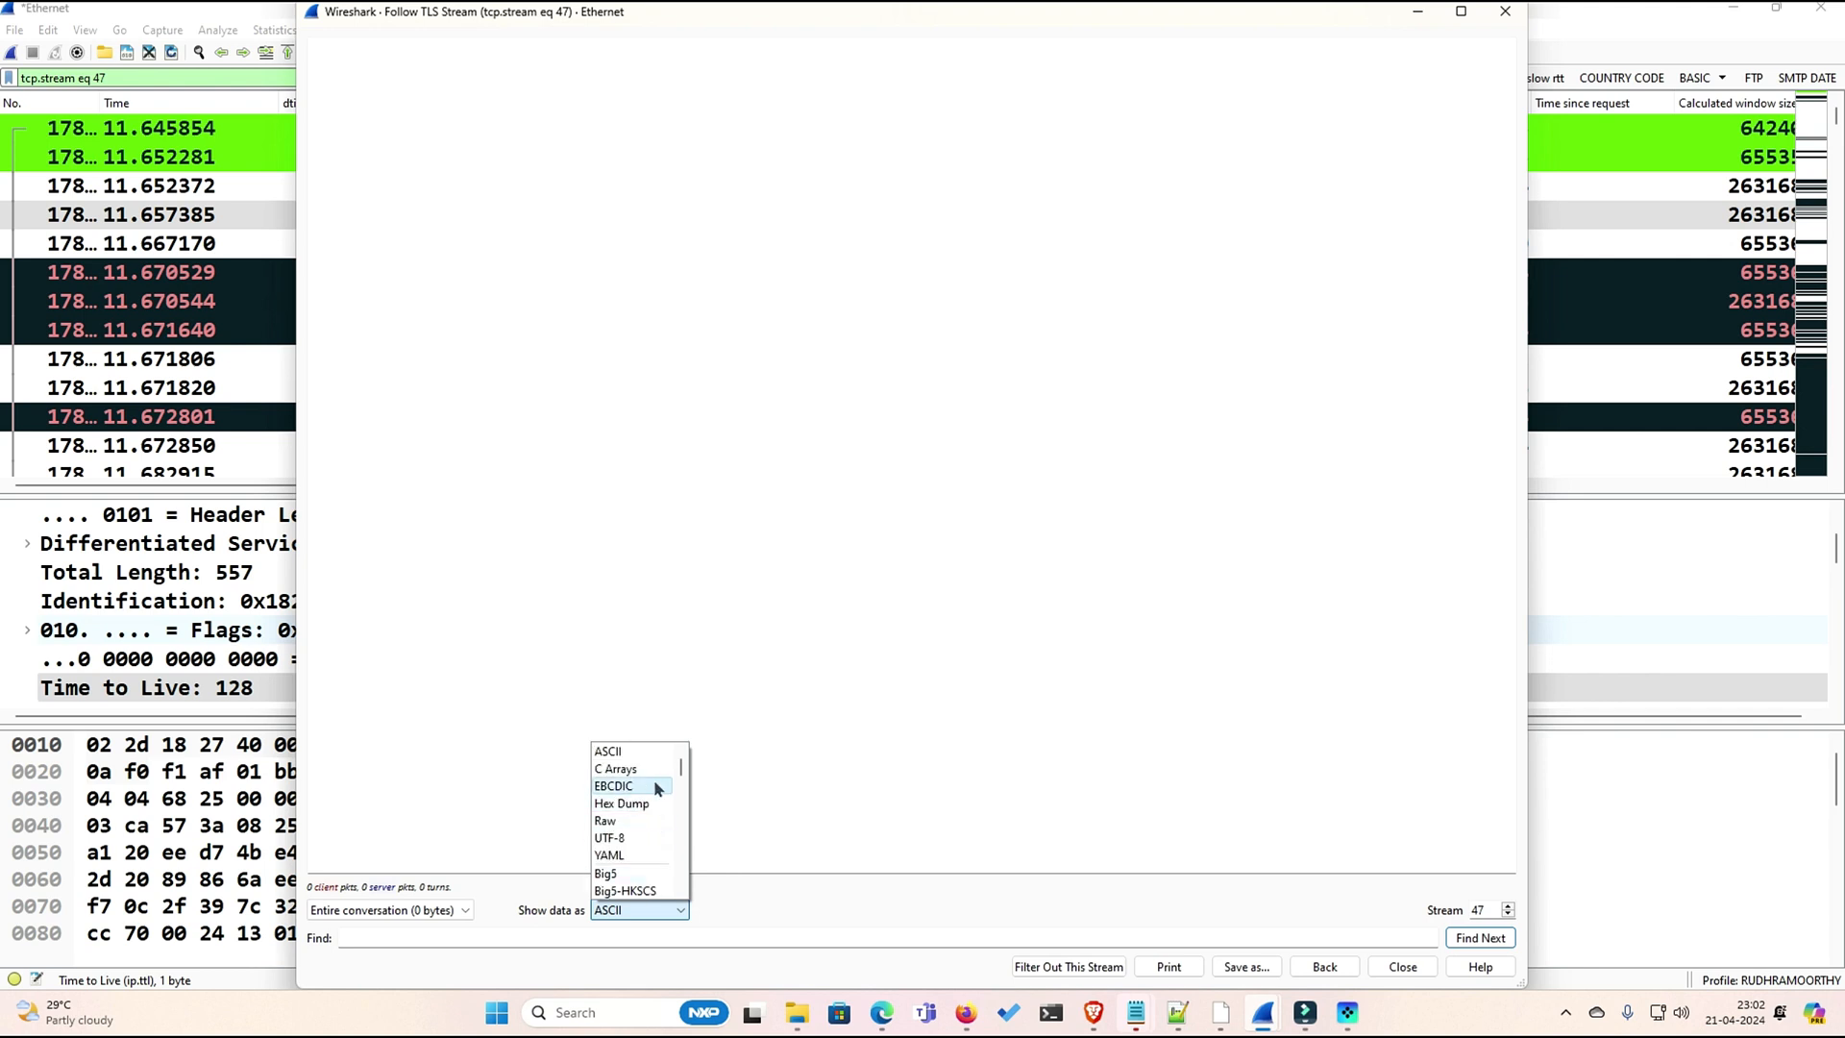
{"action": "scroll", "coordinate": [654, 784], "scroll_direction": "down", "scroll_amount": 1}
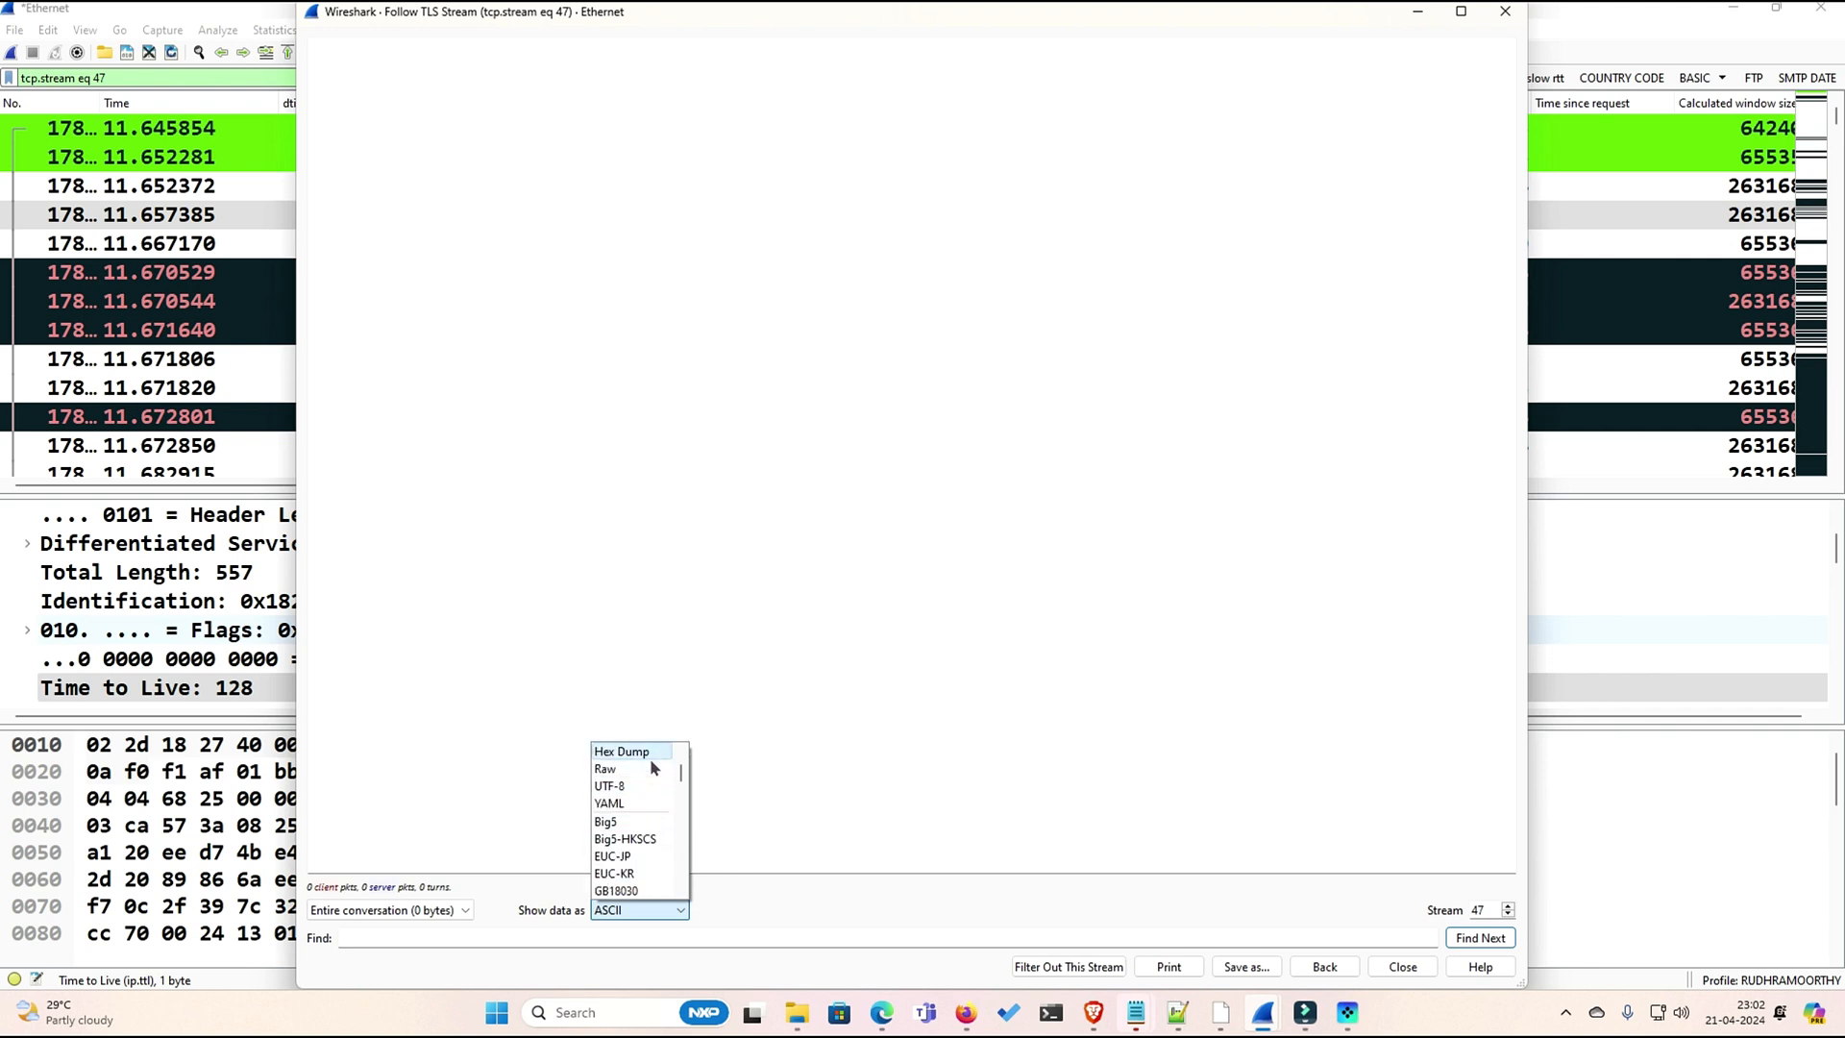
{"action": "left_click", "coordinate": [649, 758]}
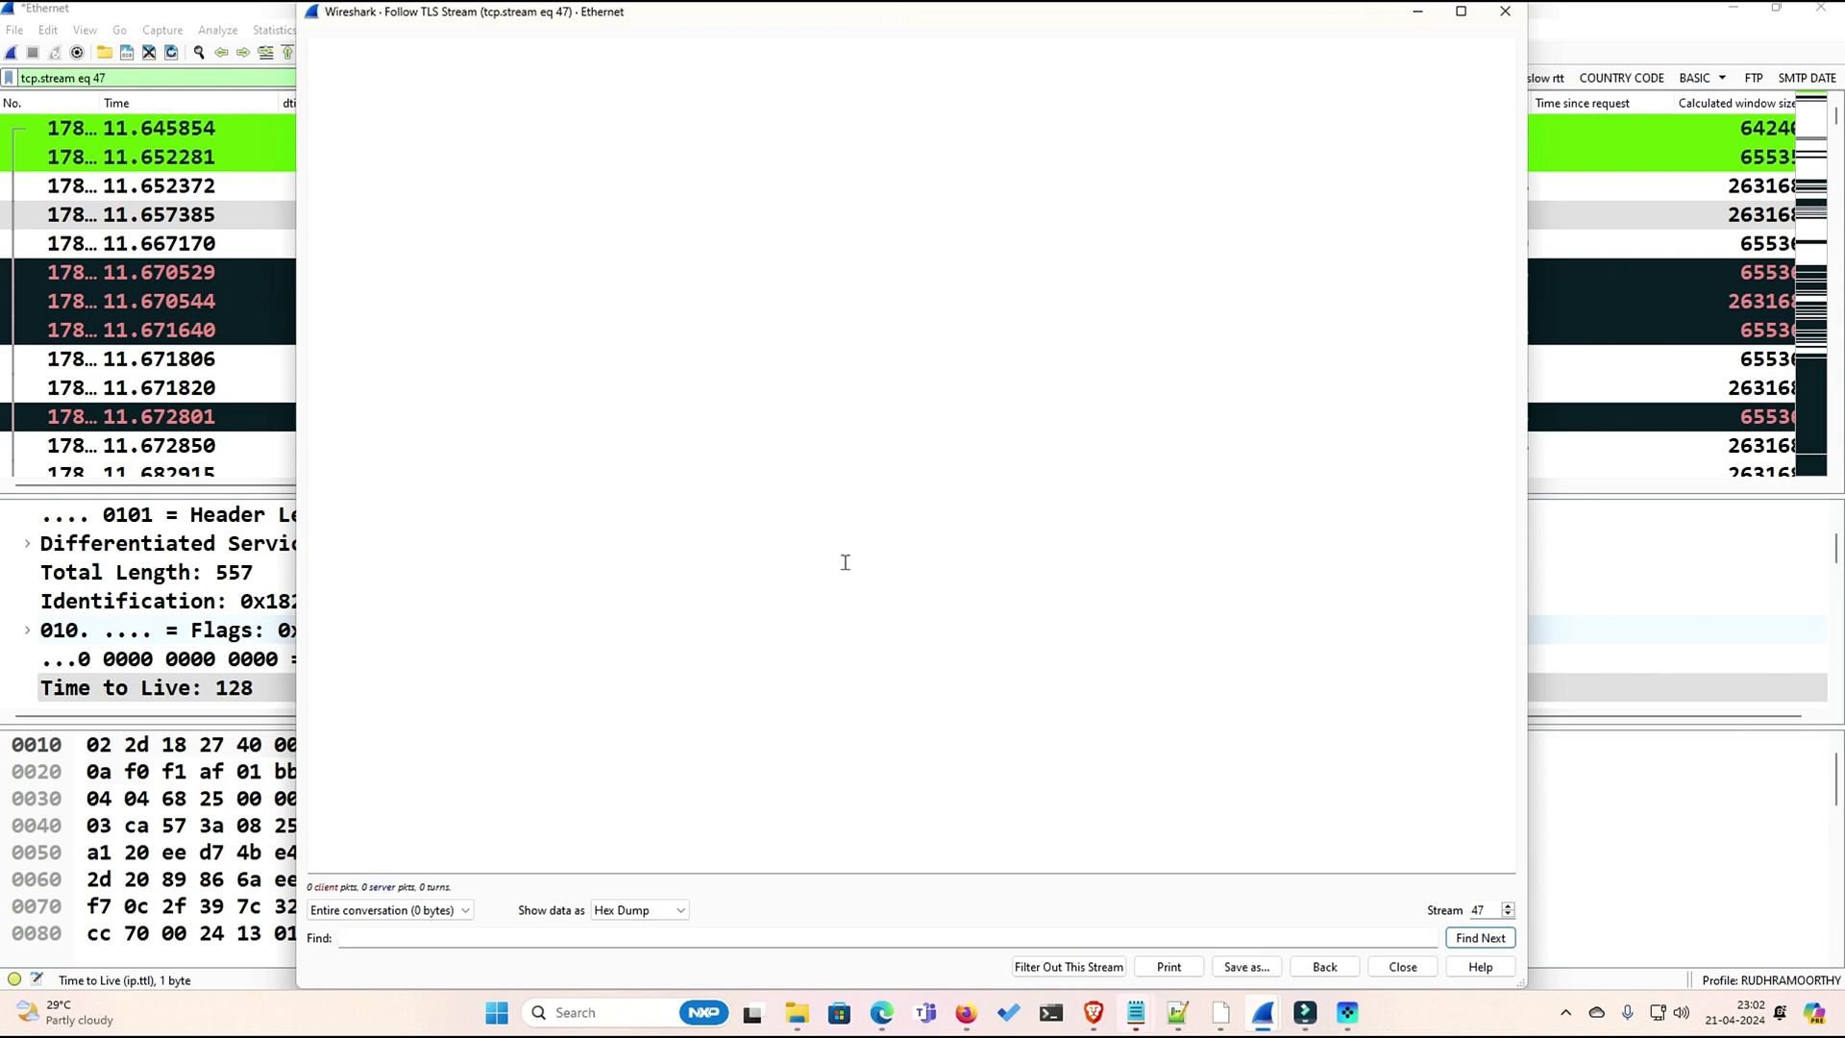
{"action": "left_click", "coordinate": [1505, 11]}
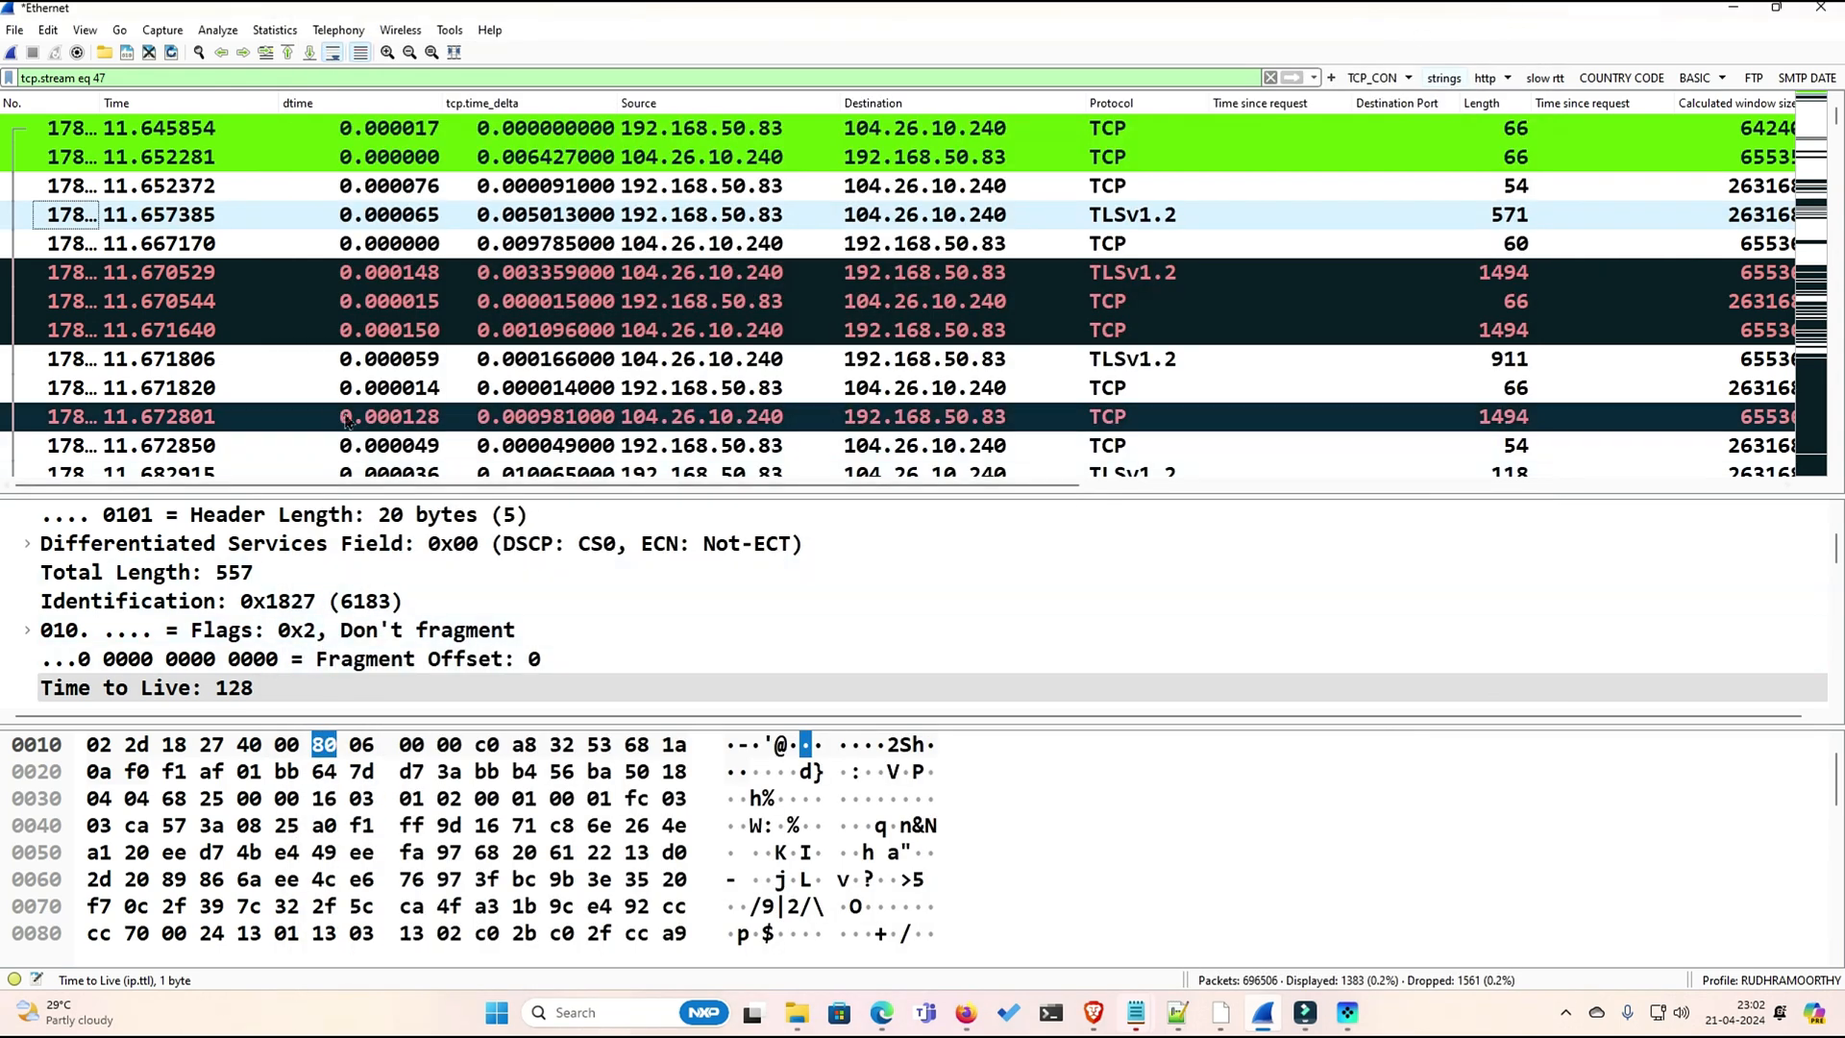
- Examine the Protocol and Info columns of the tcp.stream eq 47 packets, from the handshake through the Application Data records
{"action": "scroll", "coordinate": [1075, 469], "scroll_direction": "right", "scroll_amount": 5}
{"action": "scroll", "coordinate": [1075, 470], "scroll_direction": "right", "scroll_amount": 5}
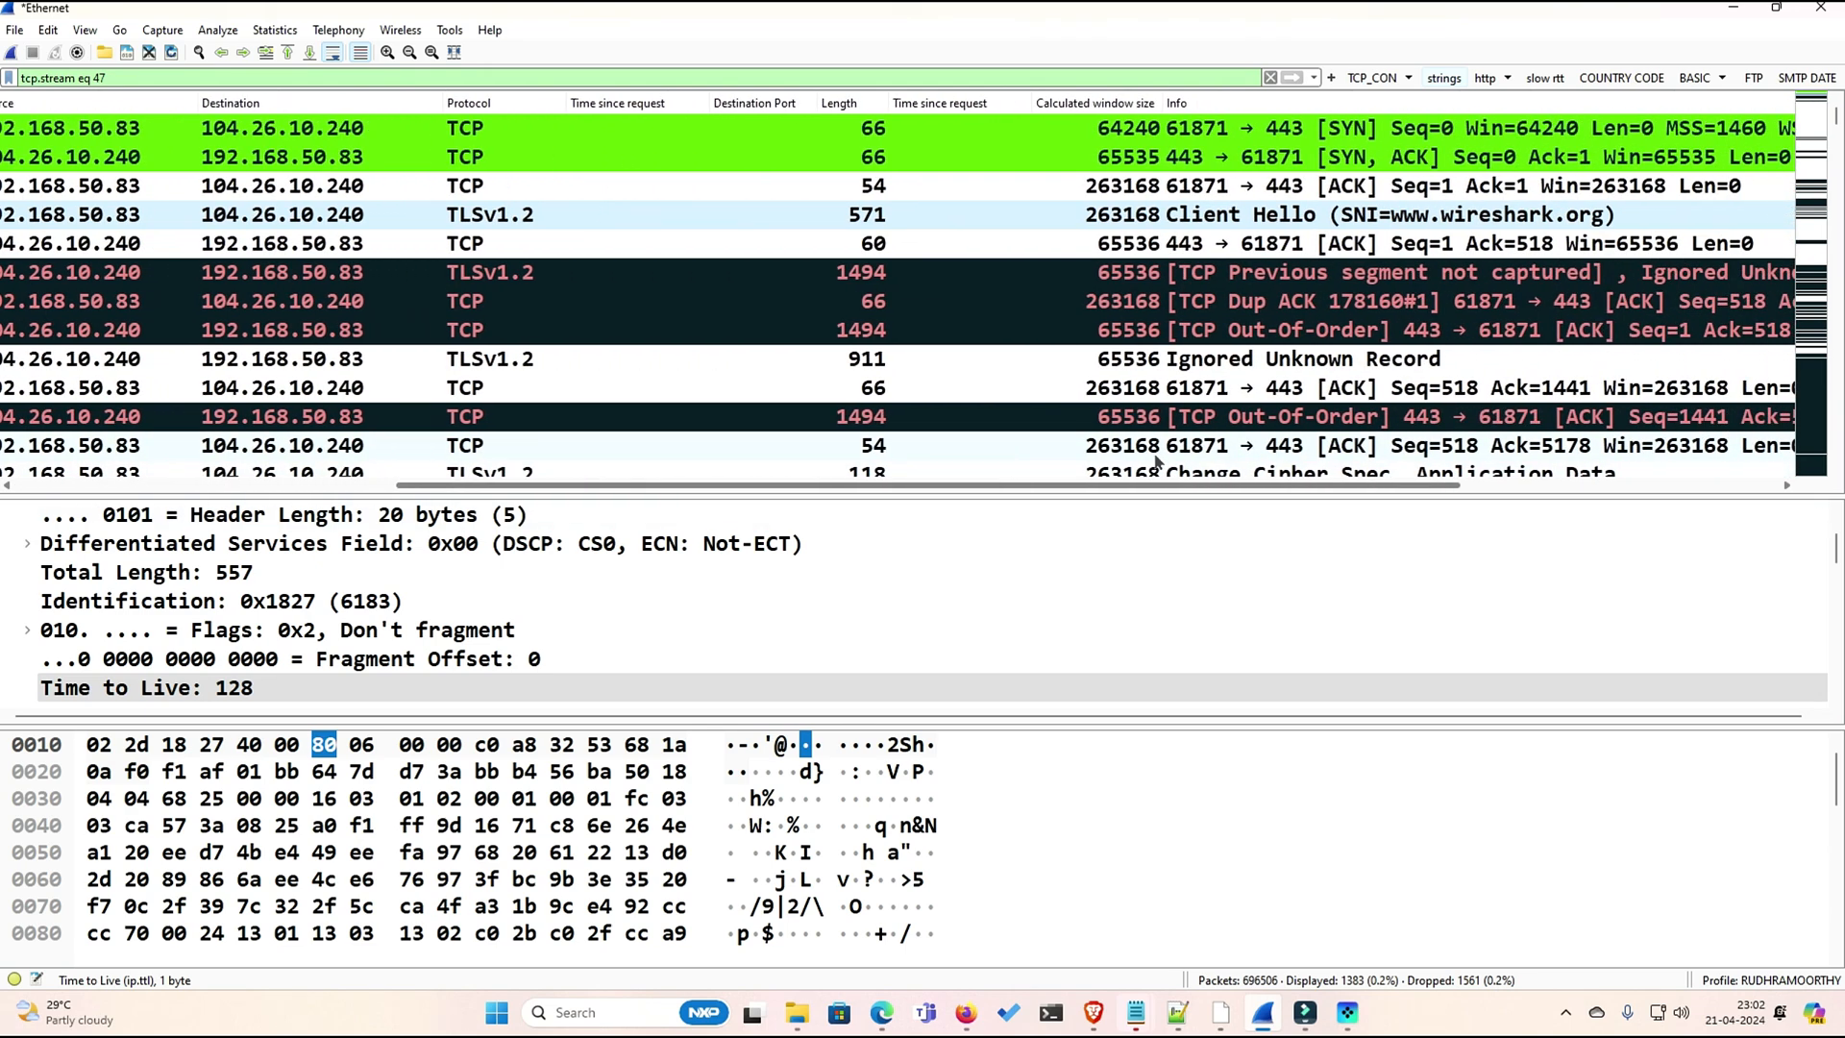
{"action": "left_click", "coordinate": [857, 219]}
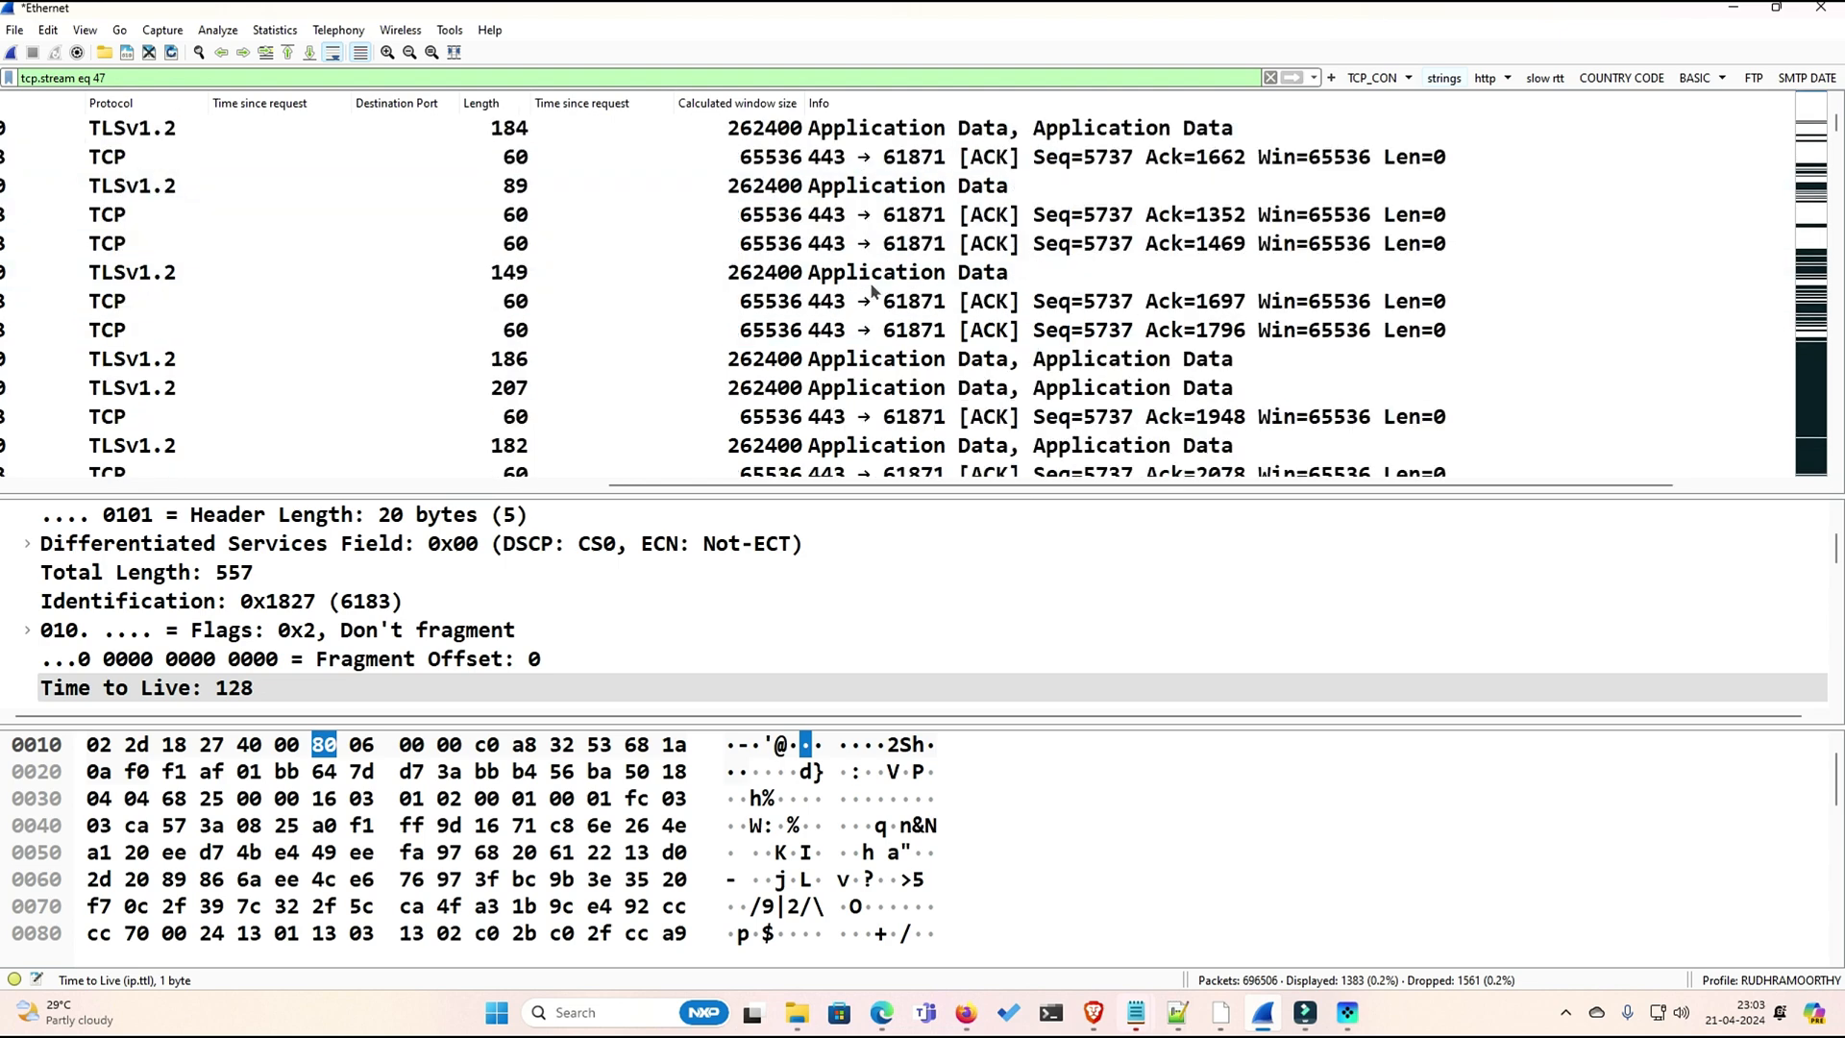
{"action": "scroll", "coordinate": [873, 303], "scroll_direction": "down", "scroll_amount": 7}
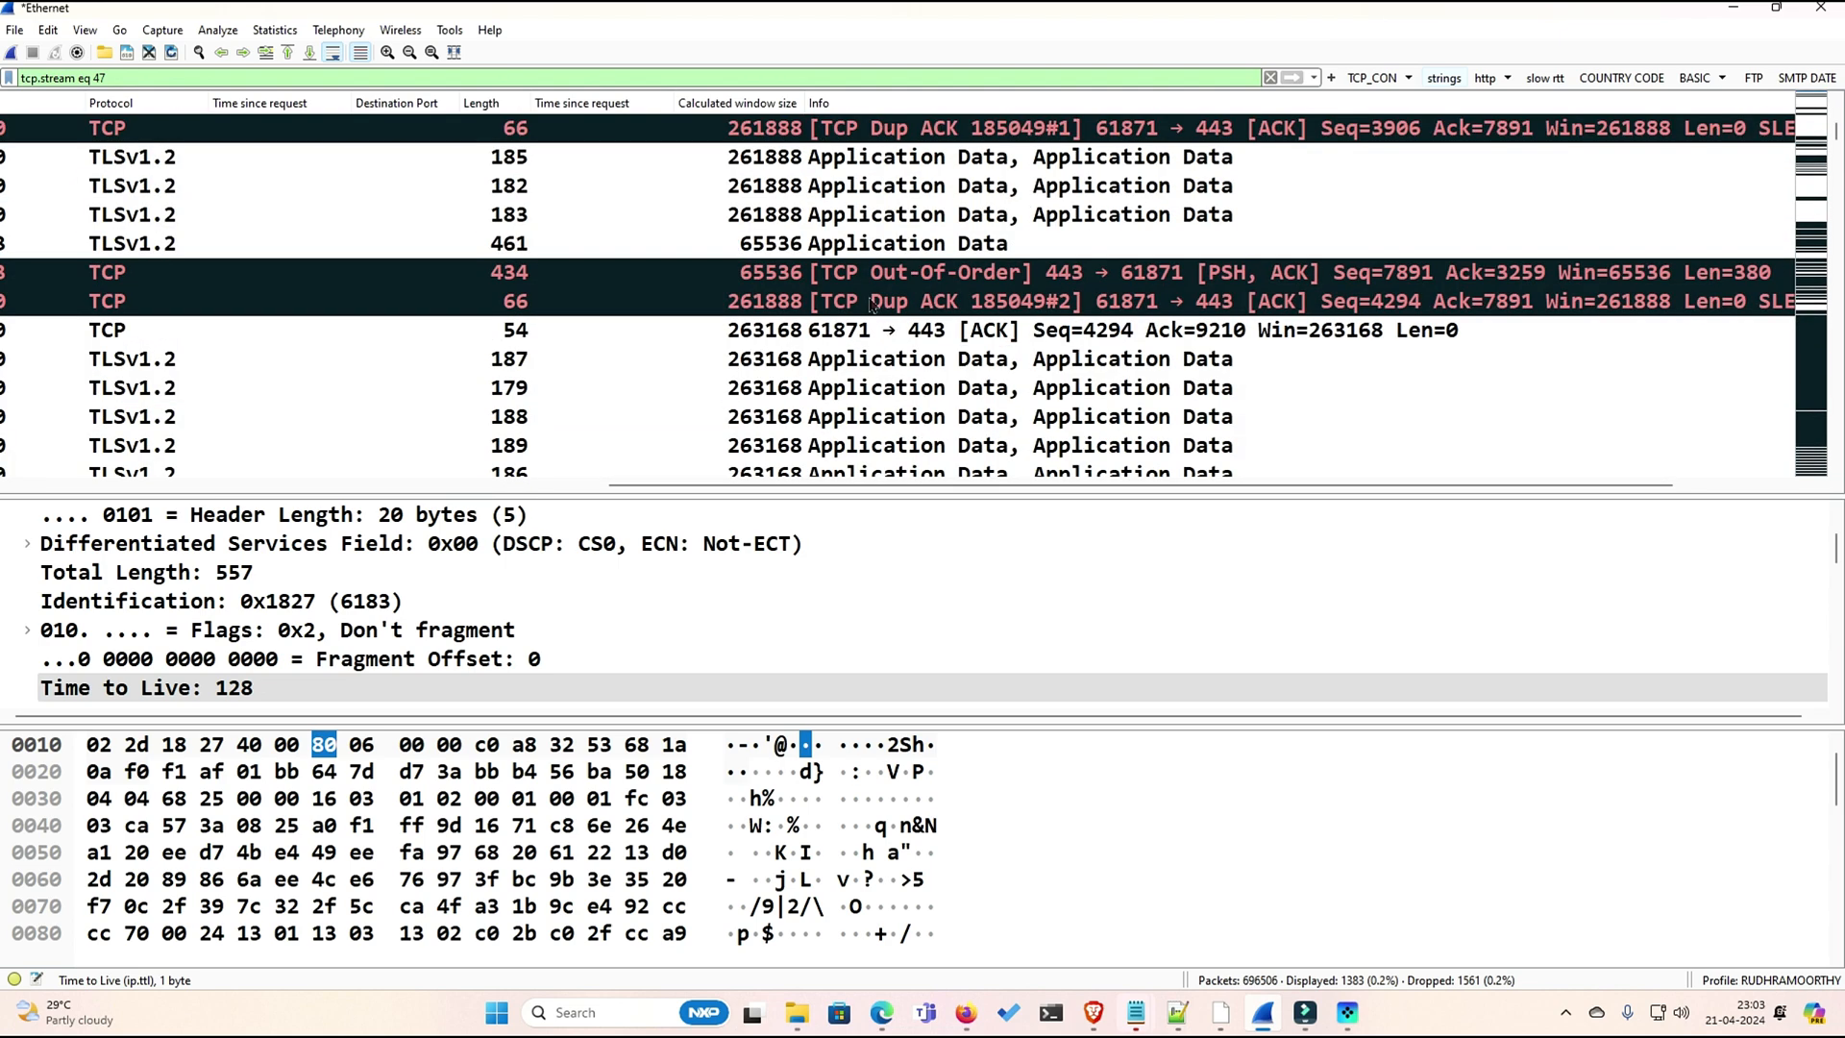
{"action": "scroll", "coordinate": [879, 298], "scroll_direction": "down", "scroll_amount": 4}
{"action": "scroll", "coordinate": [951, 428], "scroll_direction": "down", "scroll_amount": 4}
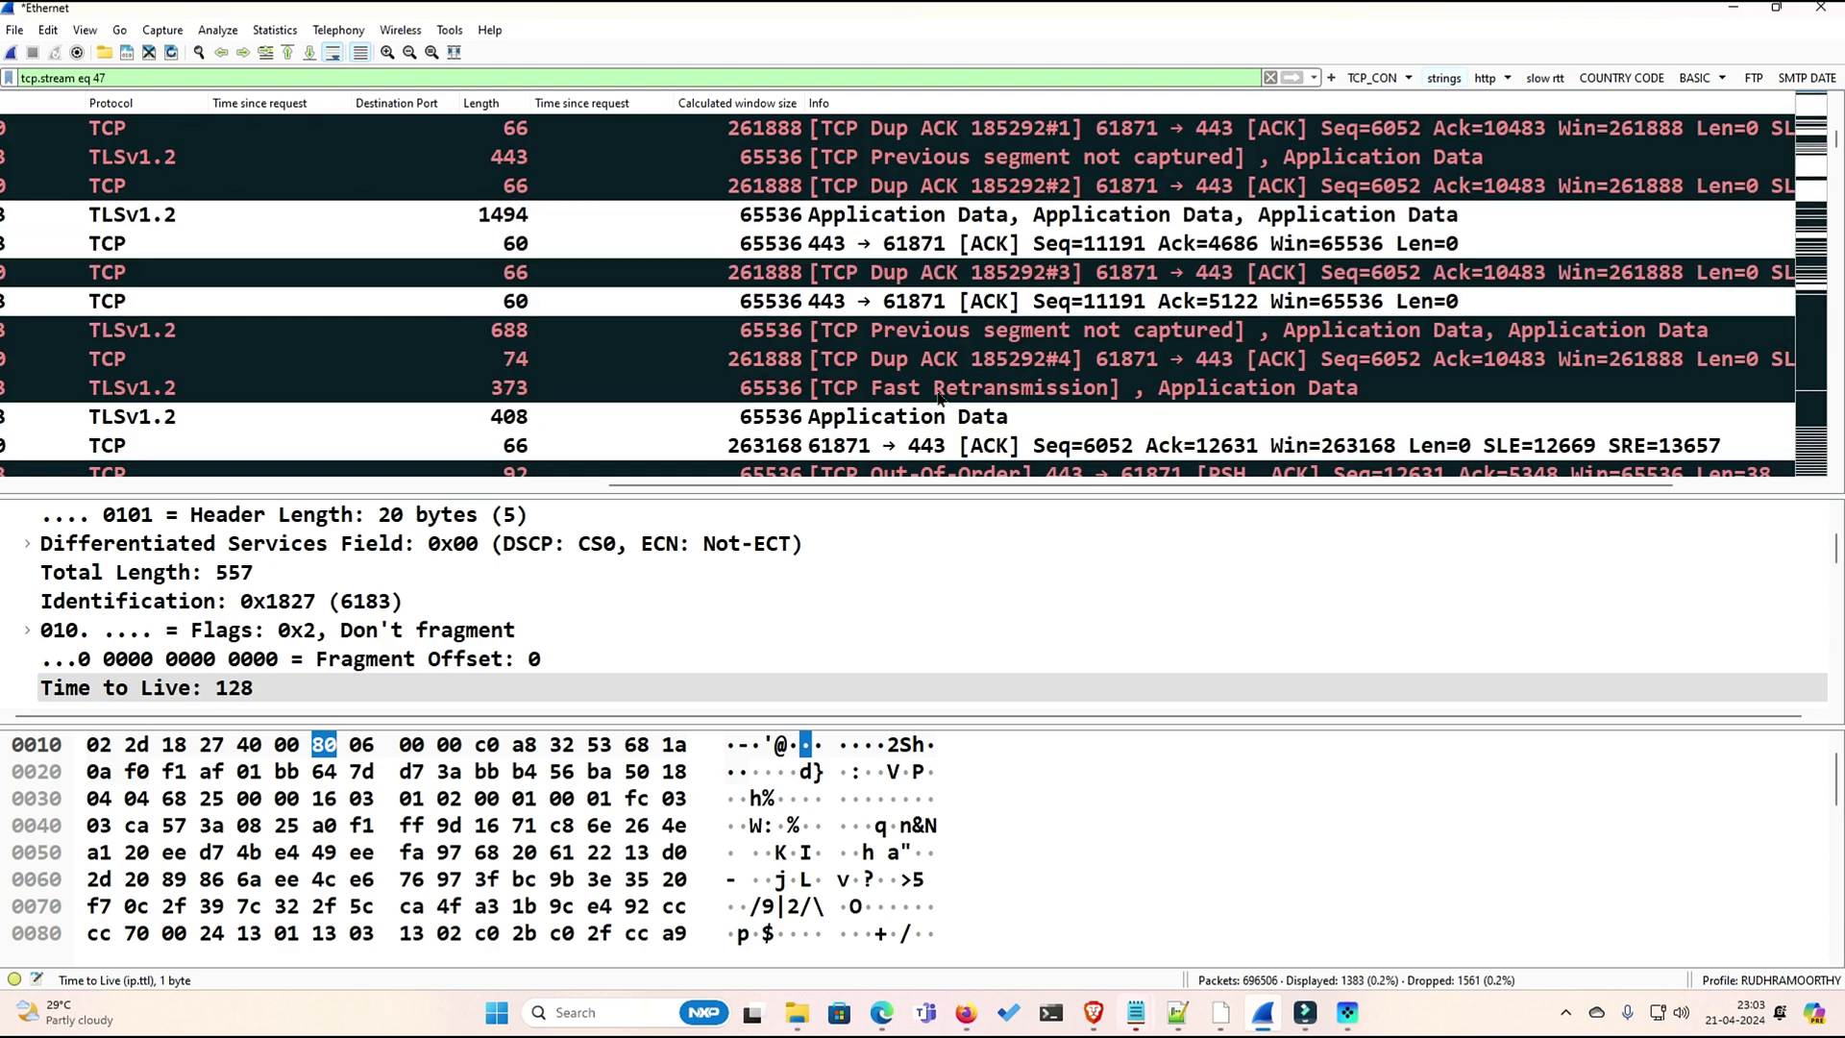
{"action": "scroll", "coordinate": [940, 395], "scroll_direction": "down", "scroll_amount": 4}
{"action": "scroll", "coordinate": [940, 396], "scroll_direction": "up", "scroll_amount": 1}
{"action": "scroll", "coordinate": [1112, 314], "scroll_direction": "up", "scroll_amount": 1}
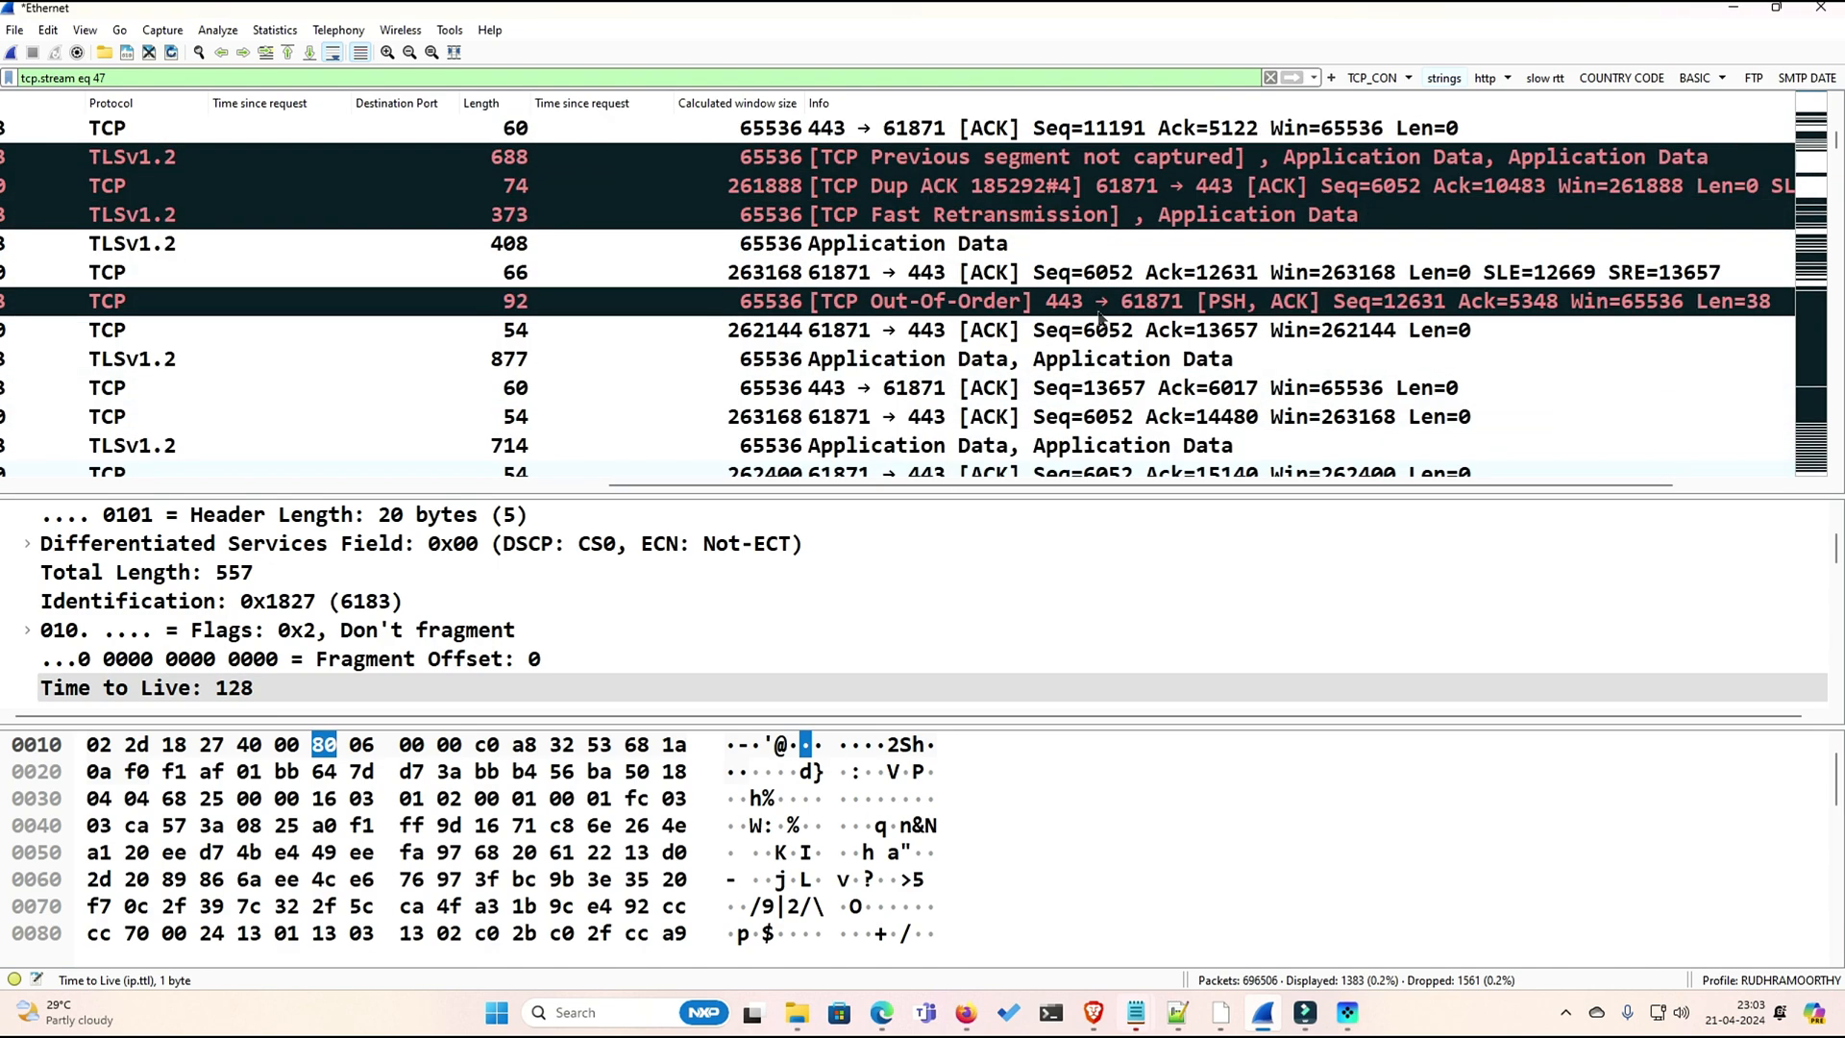
{"action": "scroll", "coordinate": [1095, 319], "scroll_direction": "down", "scroll_amount": 8}
{"action": "scroll", "coordinate": [1090, 321], "scroll_direction": "down", "scroll_amount": 5}
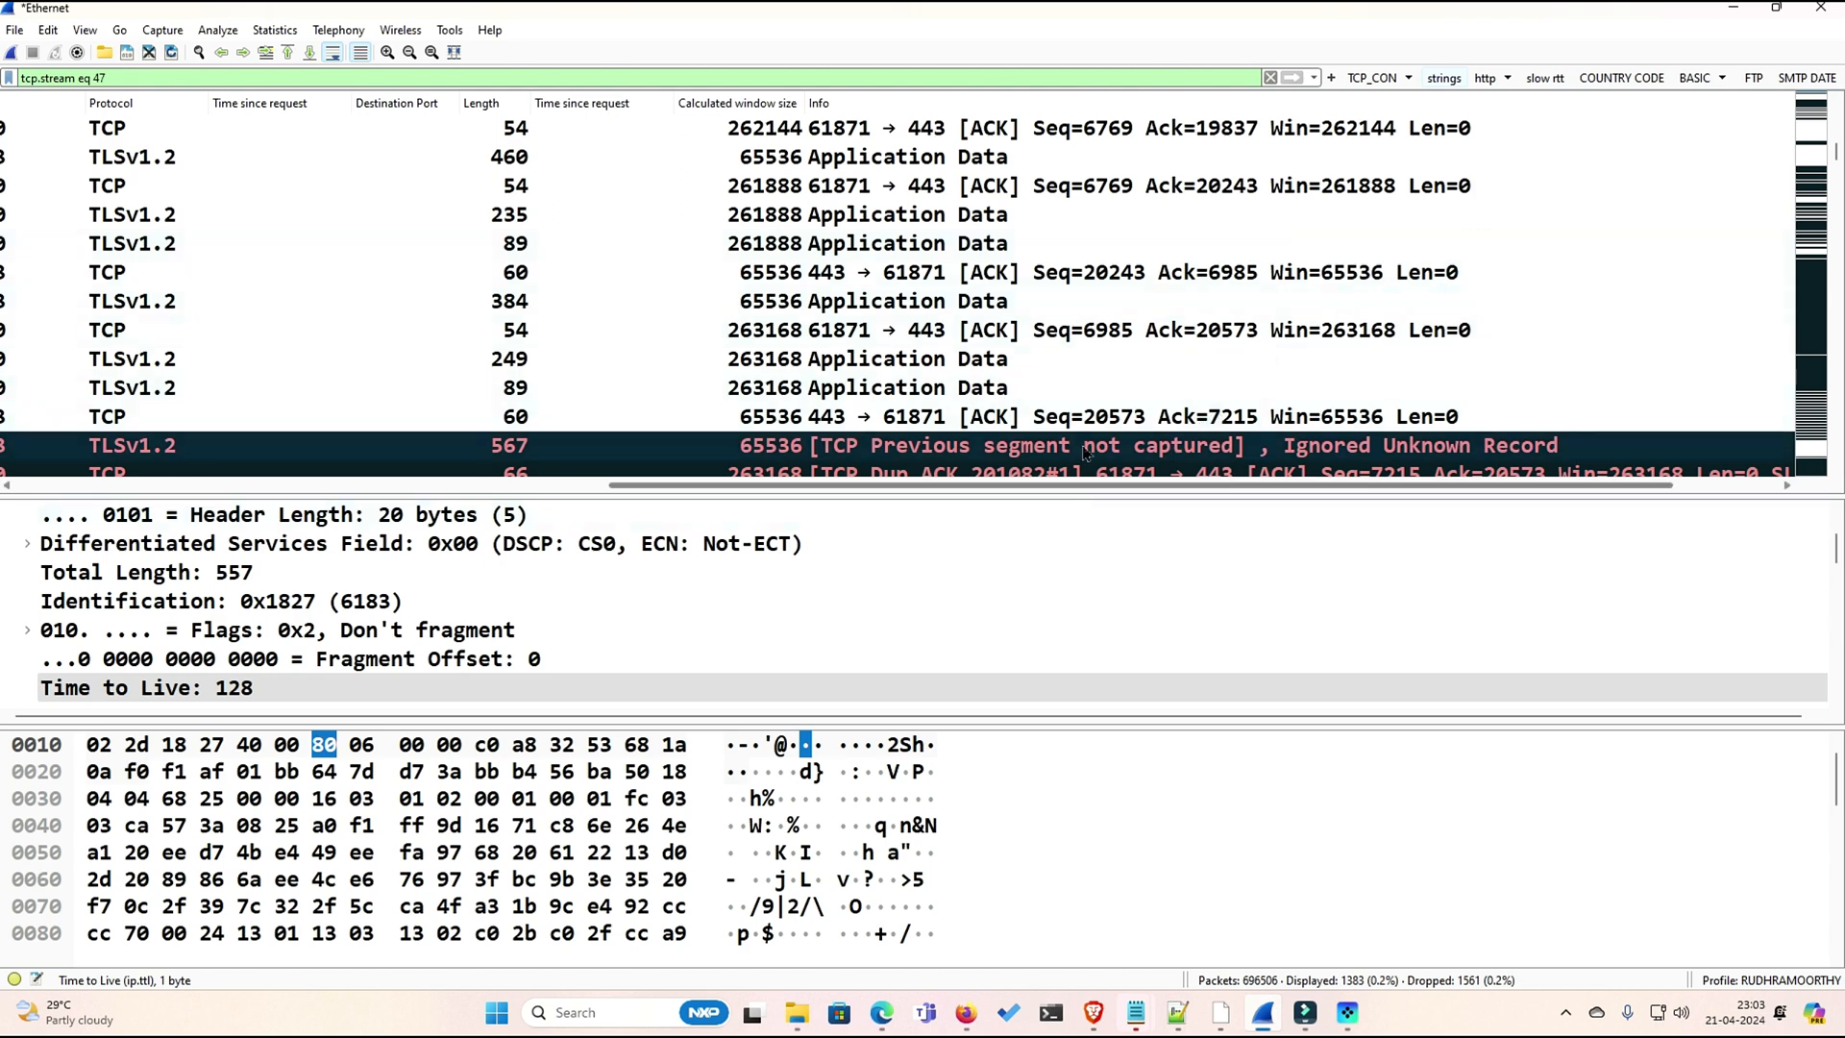
- Select a 384-byte Application Data packet and examine the protocols and info of the packets further down the stream
{"action": "left_click", "coordinate": [1380, 83]}
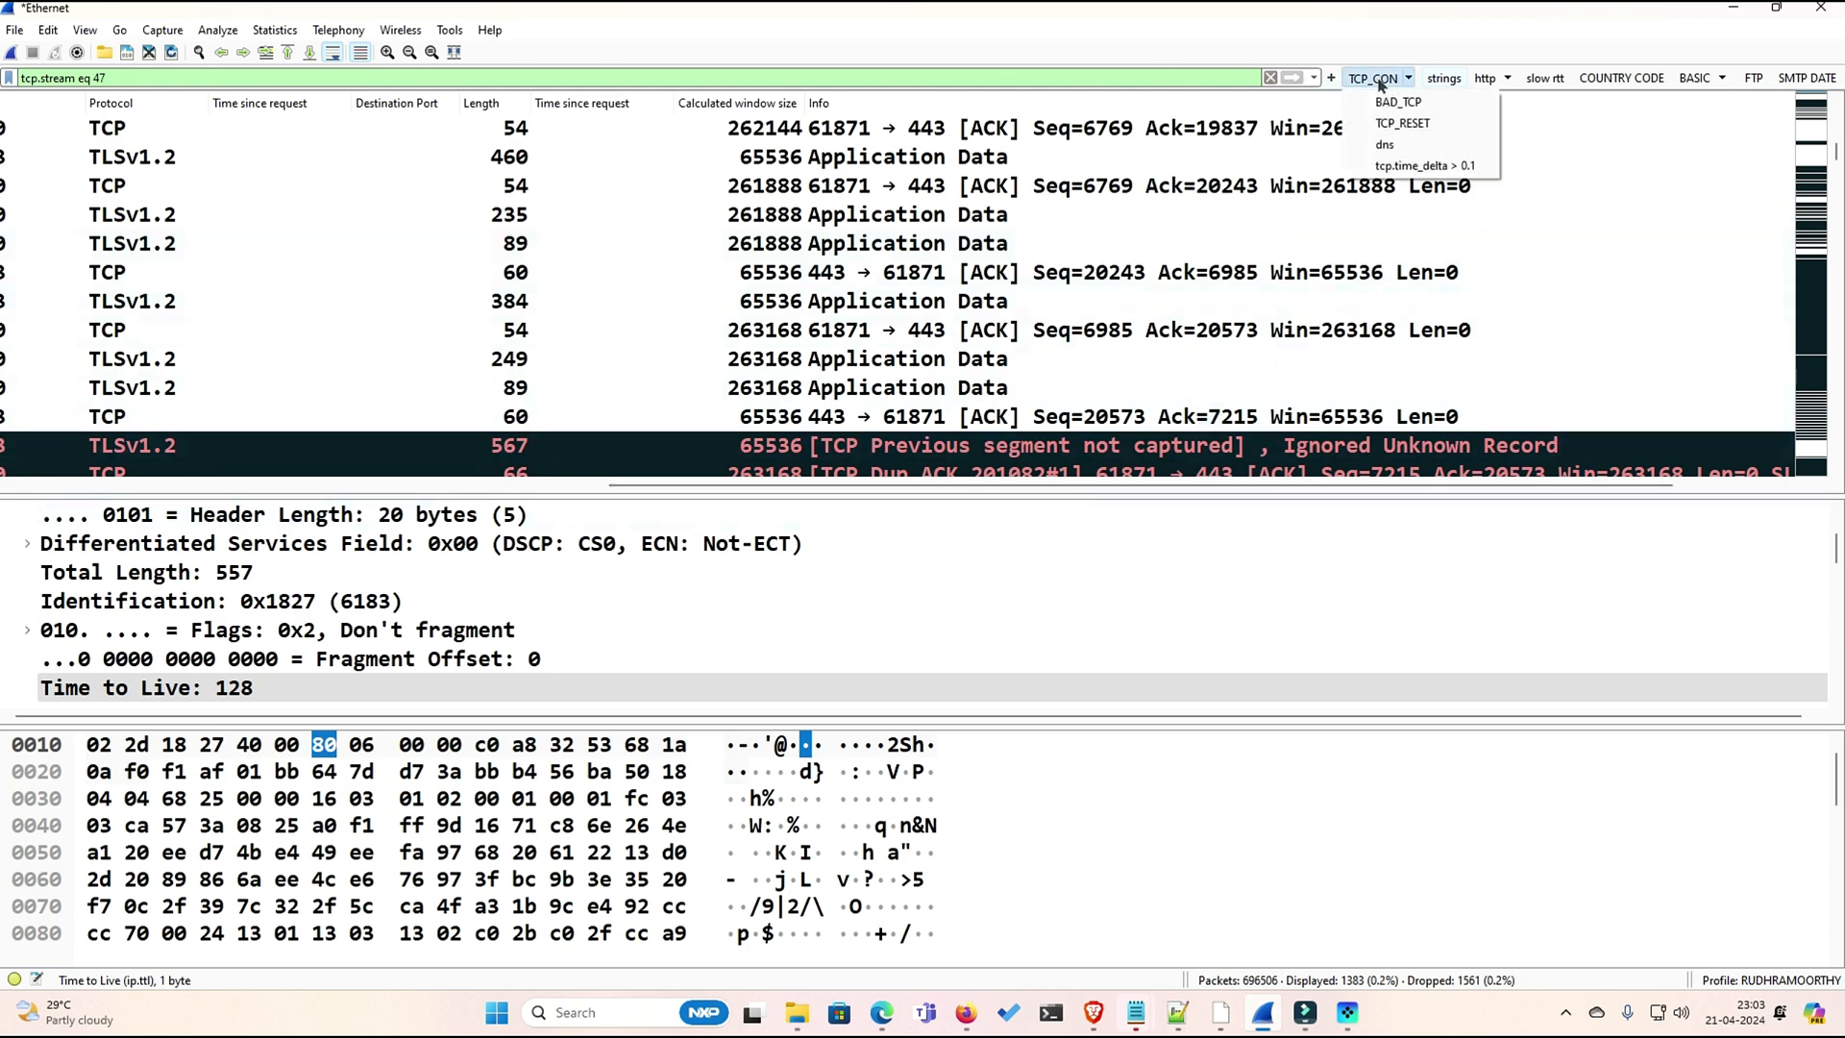
{"action": "left_click", "coordinate": [1113, 301]}
{"action": "scroll", "coordinate": [1112, 304], "scroll_direction": "down", "scroll_amount": 10}
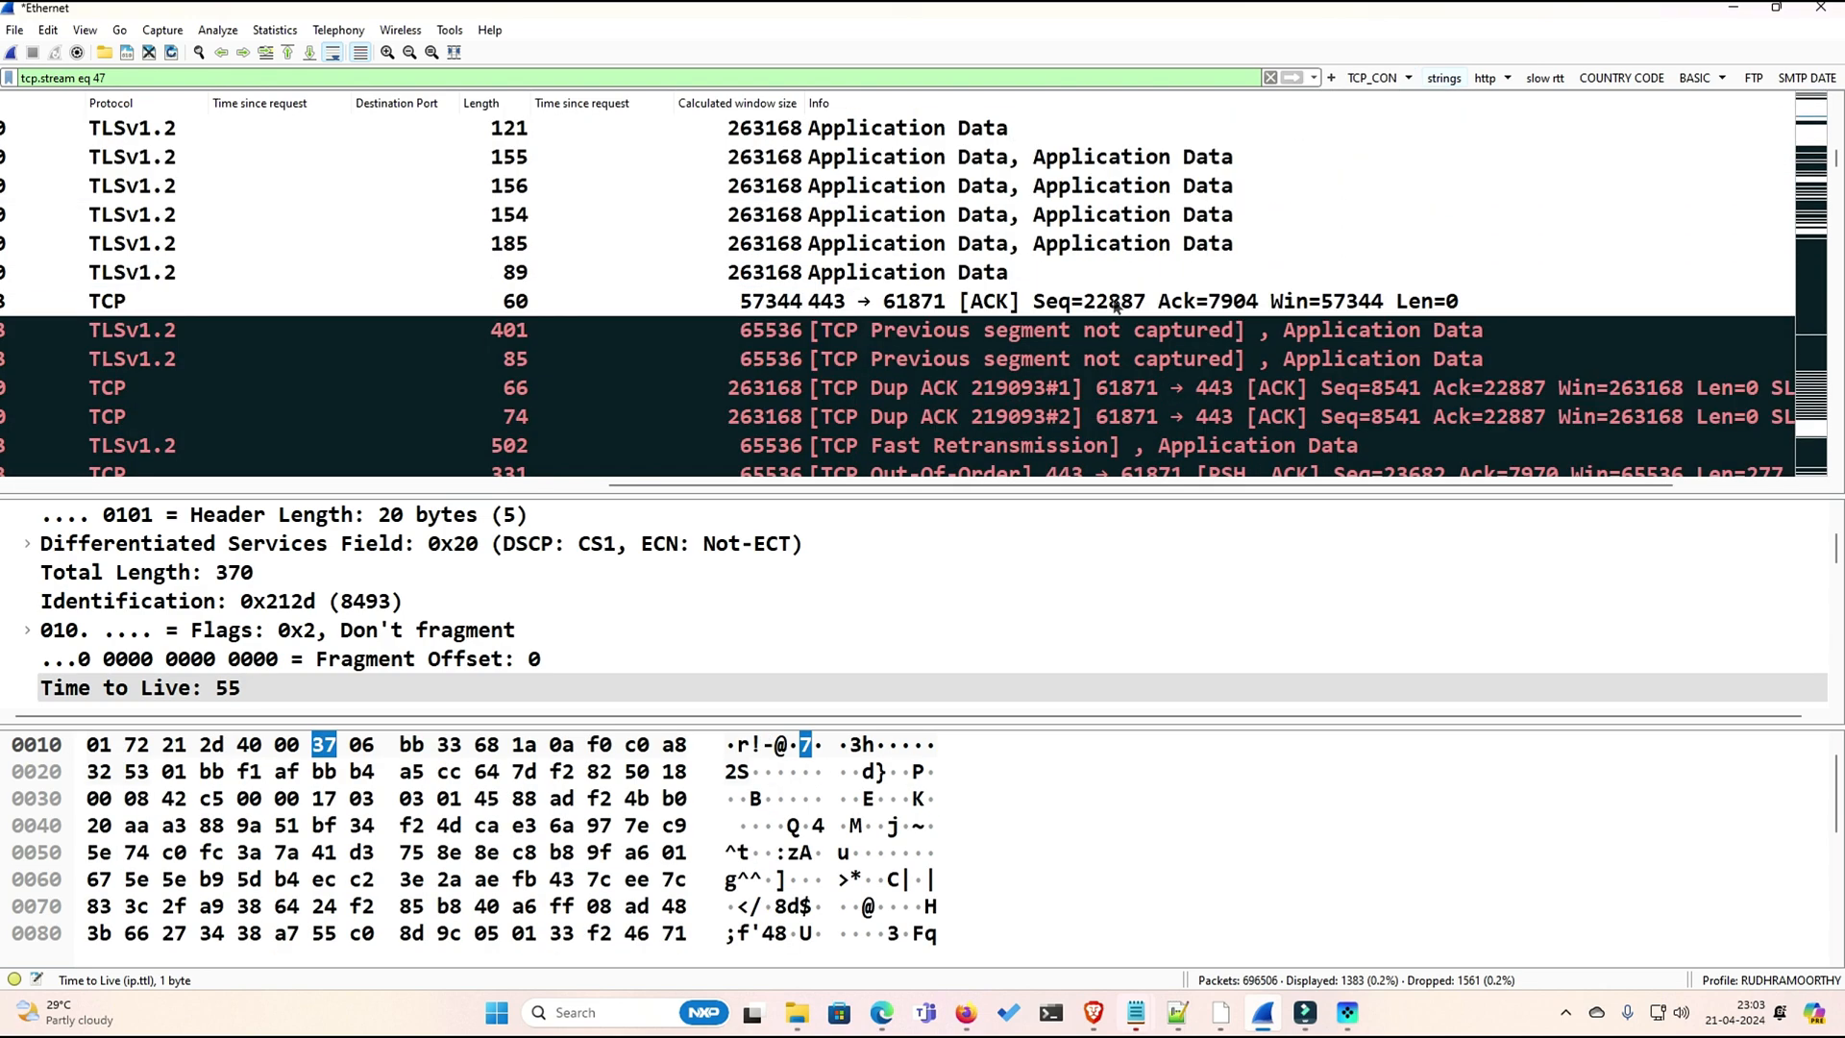
{"action": "scroll", "coordinate": [1115, 304], "scroll_direction": "down", "scroll_amount": 10}
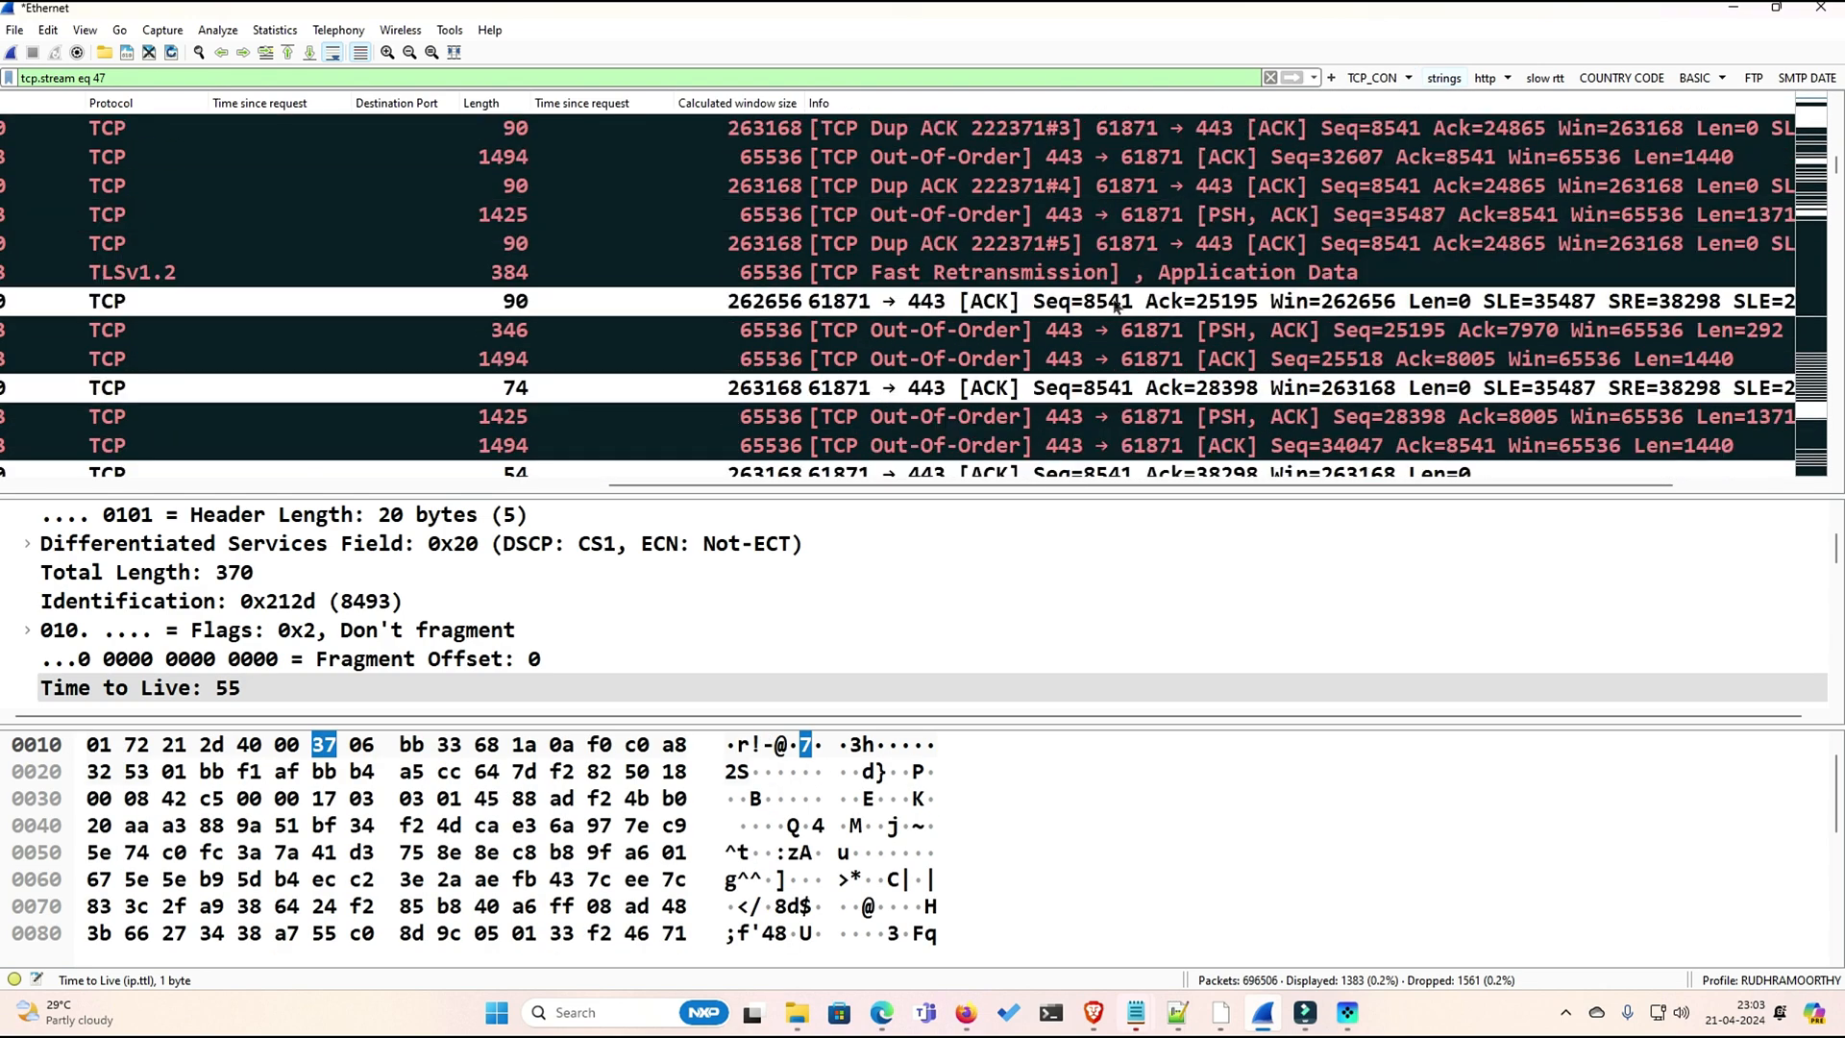
{"action": "scroll", "coordinate": [1114, 304], "scroll_direction": "down", "scroll_amount": 10}
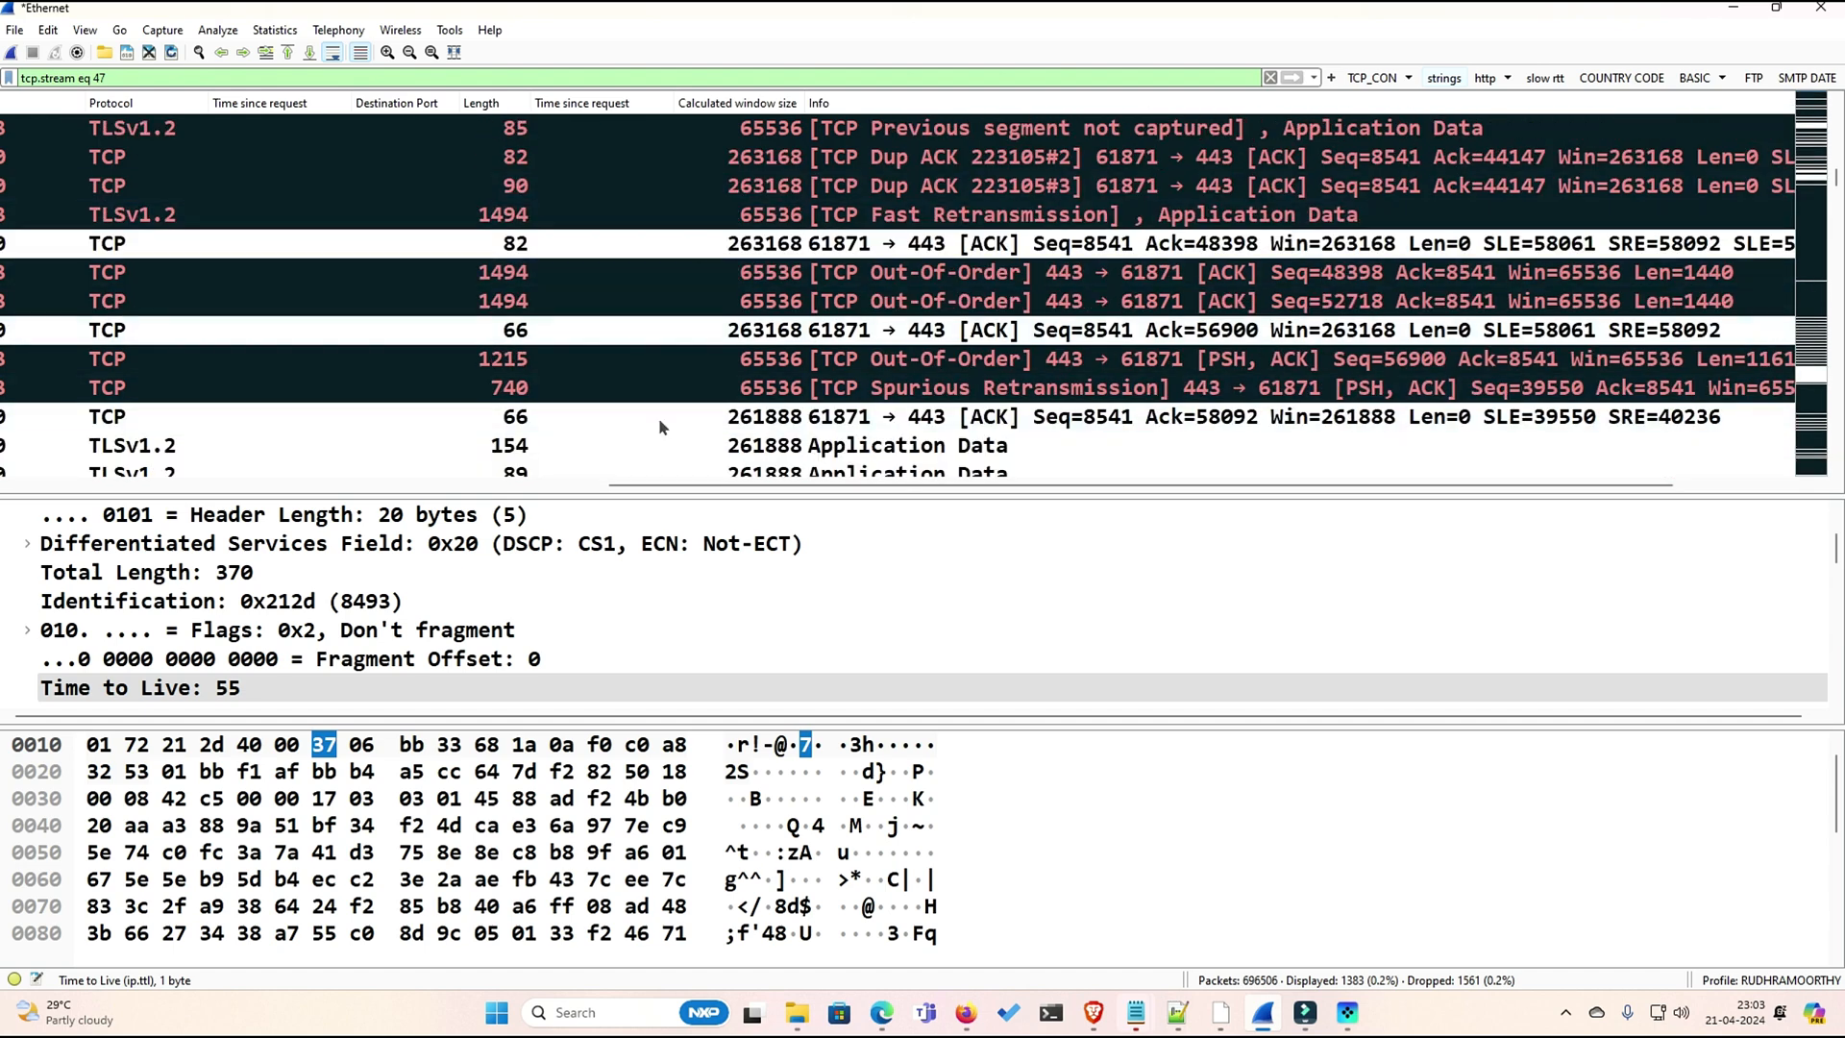
{"action": "left_click_drag", "start_coordinate": [705, 485], "coordinate": [522, 485]}
{"action": "scroll", "coordinate": [597, 370], "scroll_direction": "down", "scroll_amount": 4}
{"action": "scroll", "coordinate": [636, 326], "scroll_direction": "down", "scroll_amount": 1}
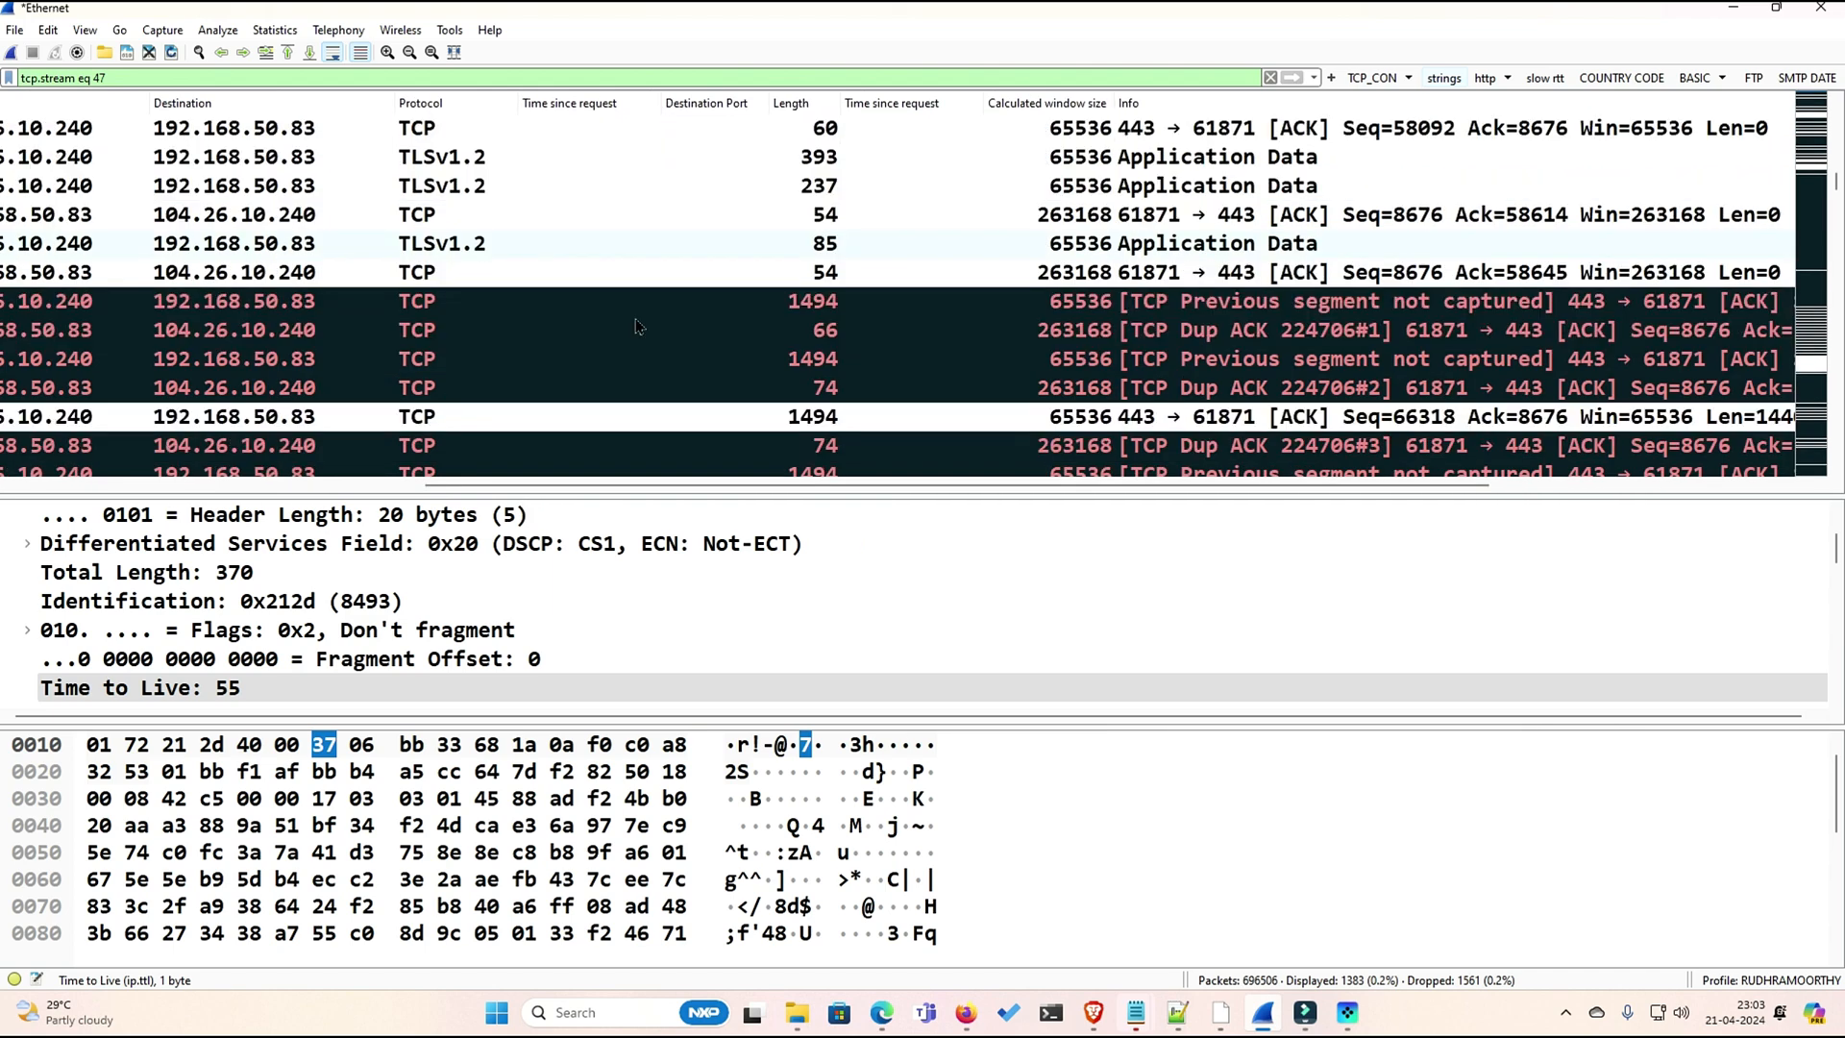
{"action": "scroll", "coordinate": [636, 327], "scroll_direction": "down", "scroll_amount": 13}
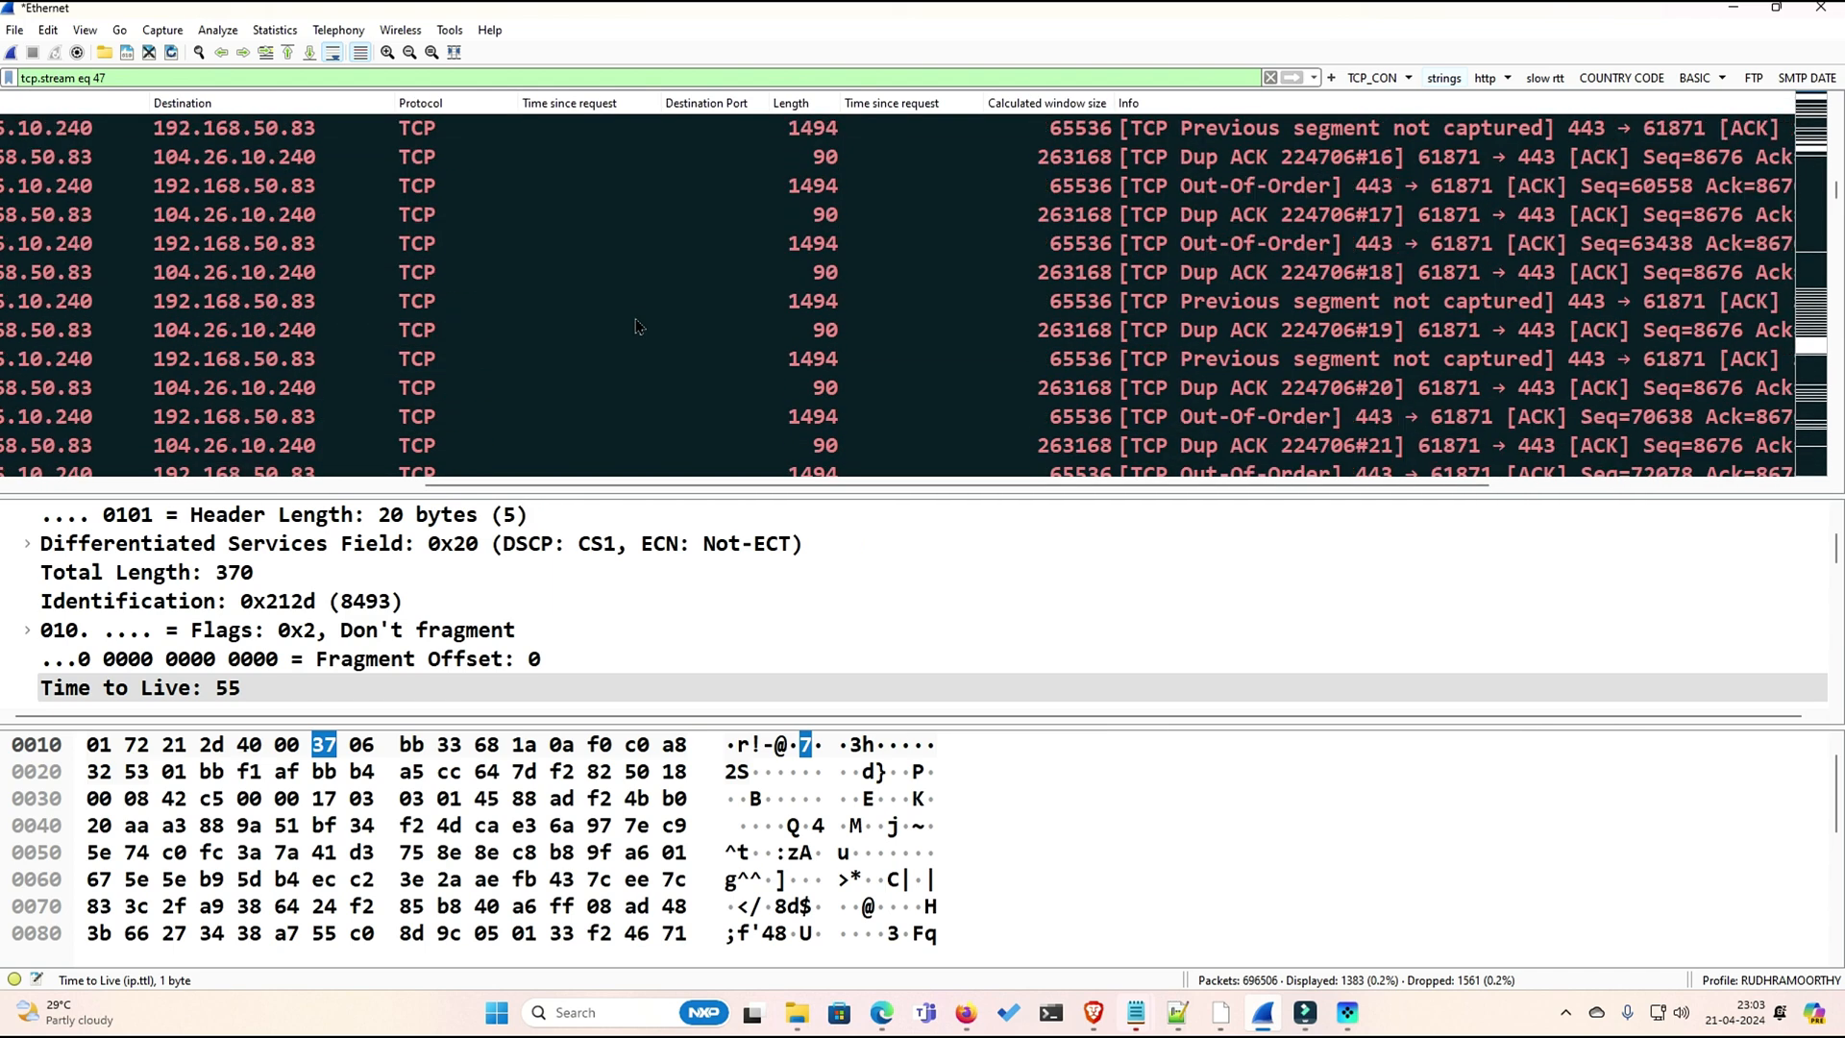
{"action": "scroll", "coordinate": [635, 327], "scroll_direction": "down", "scroll_amount": 7}
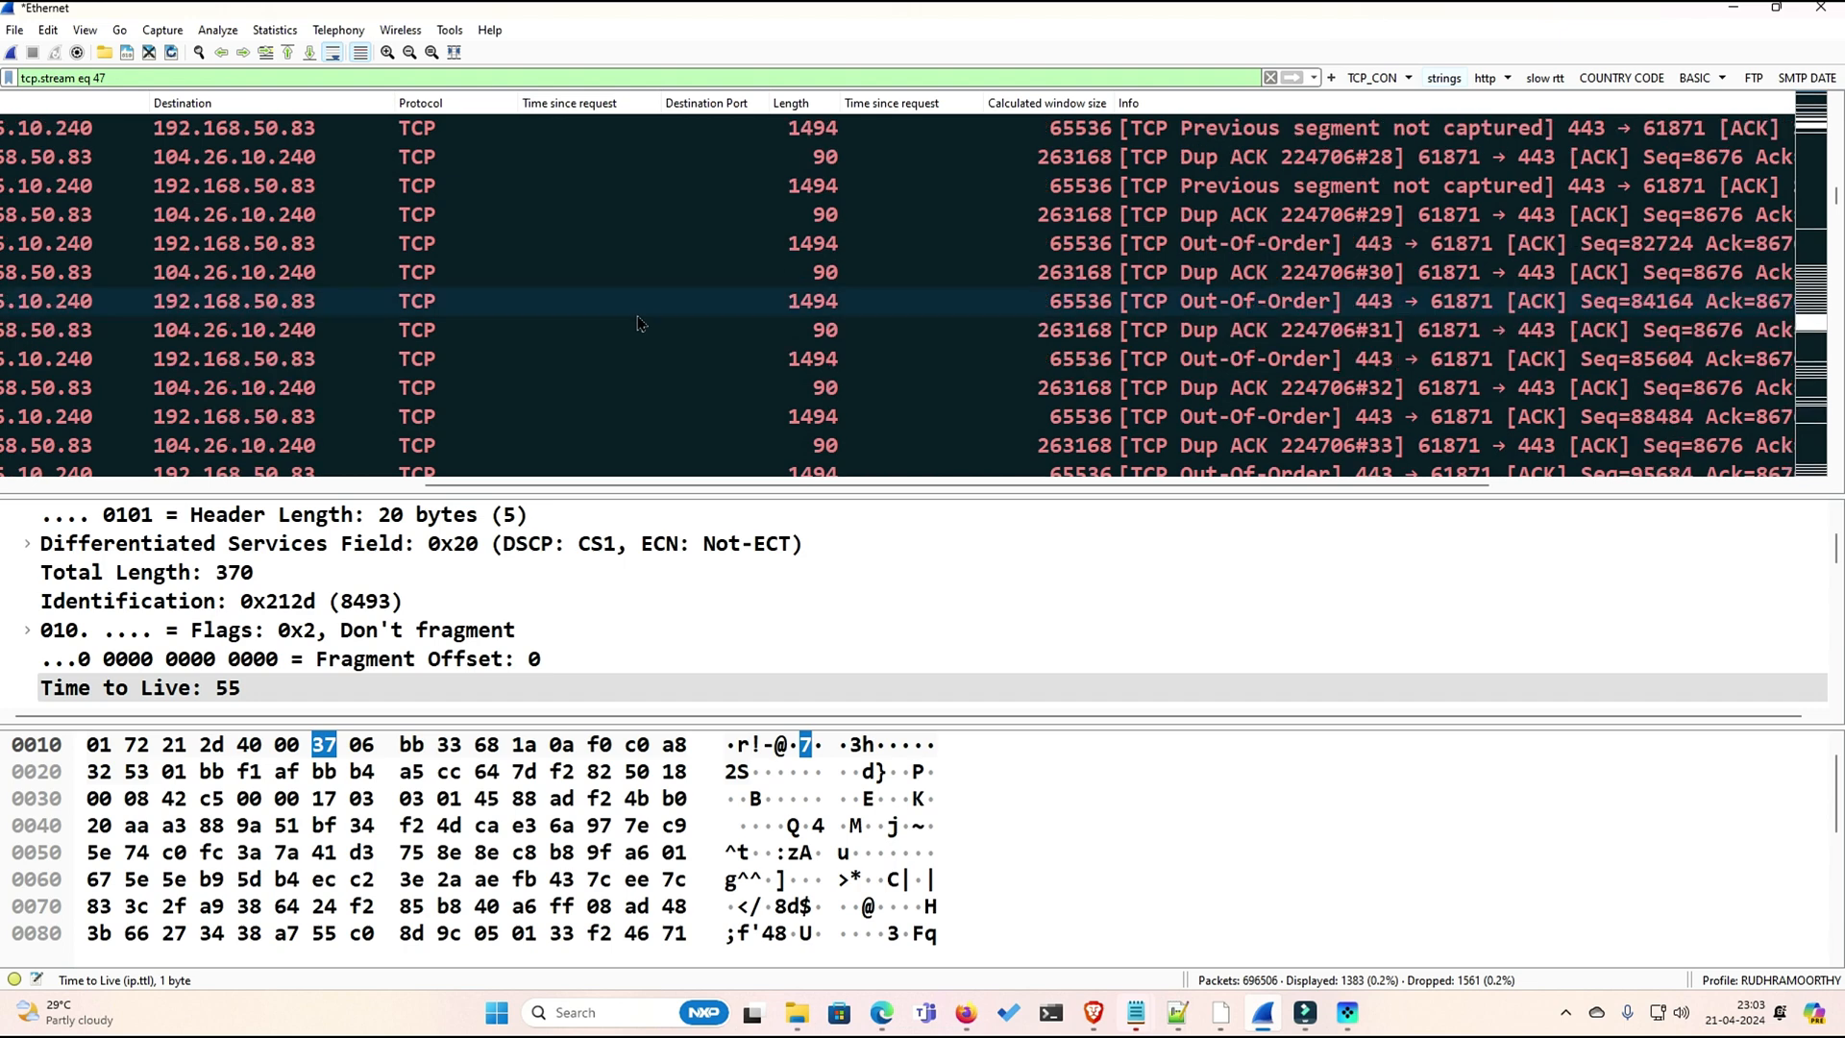
{"action": "scroll", "coordinate": [639, 324], "scroll_direction": "down", "scroll_amount": 4}
{"action": "scroll", "coordinate": [641, 324], "scroll_direction": "down", "scroll_amount": 12}
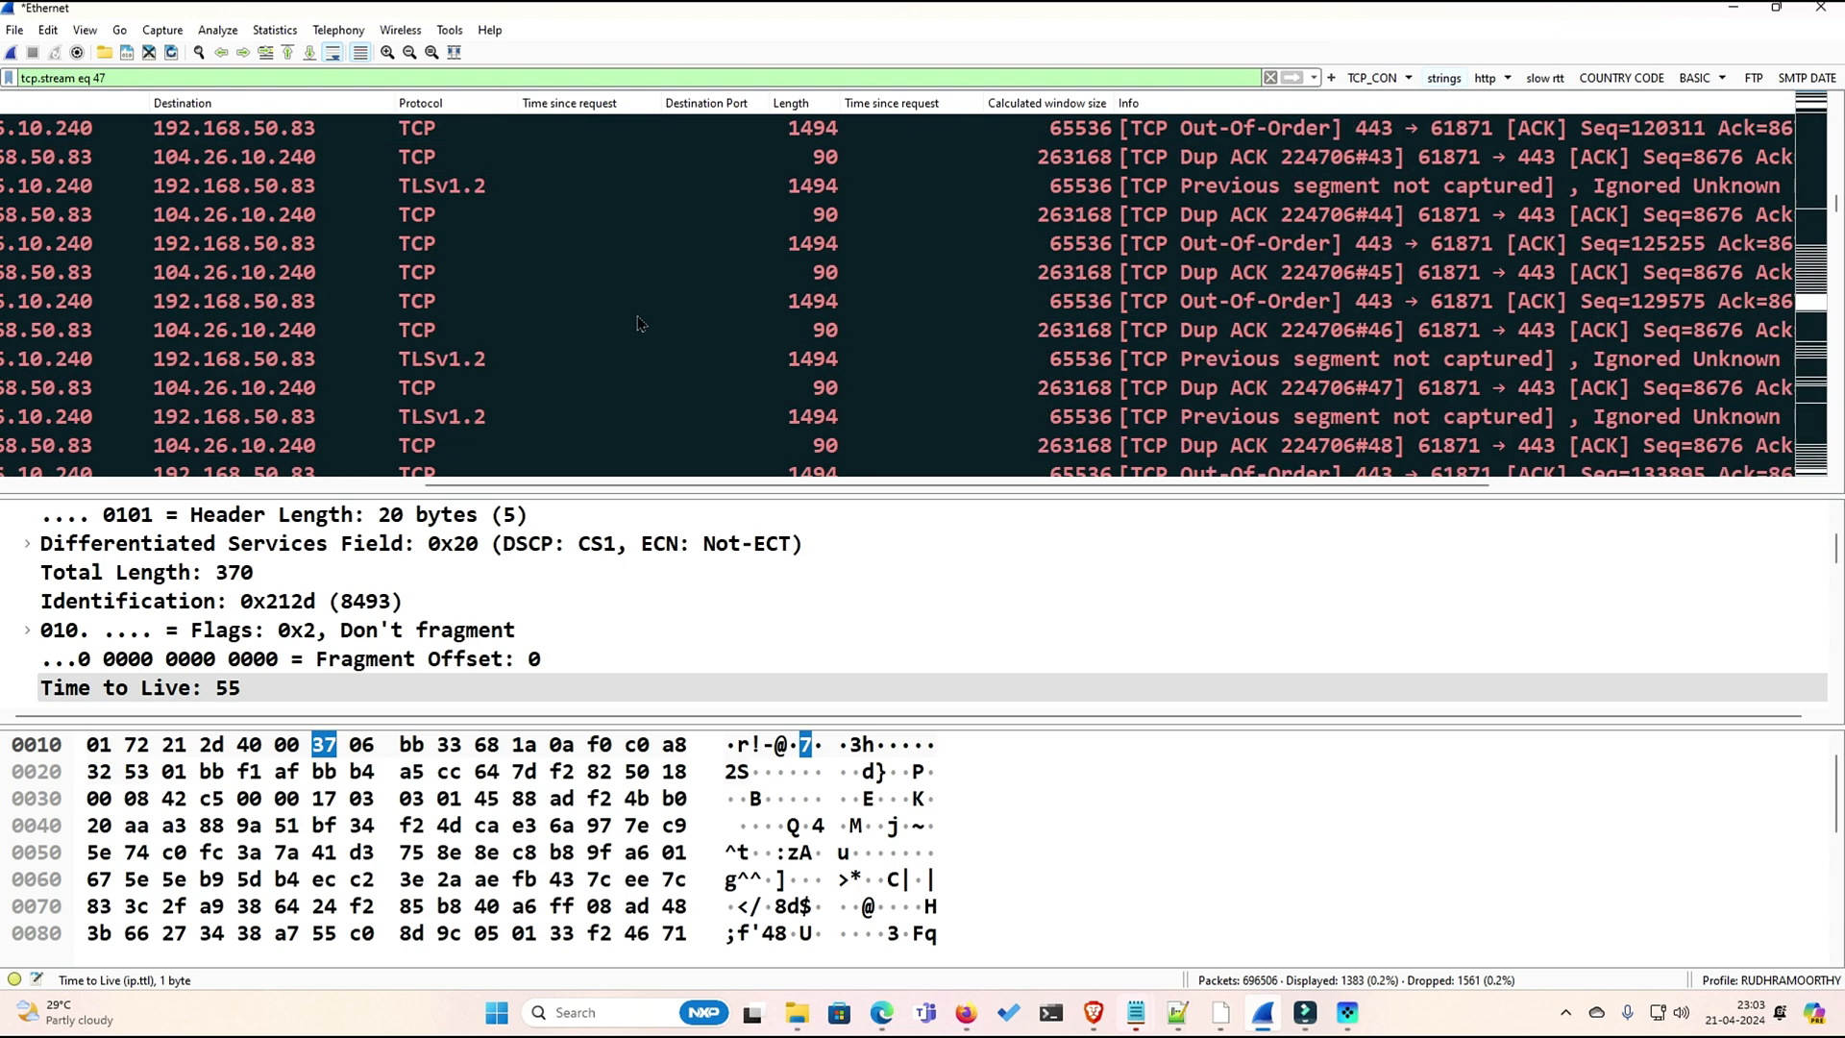